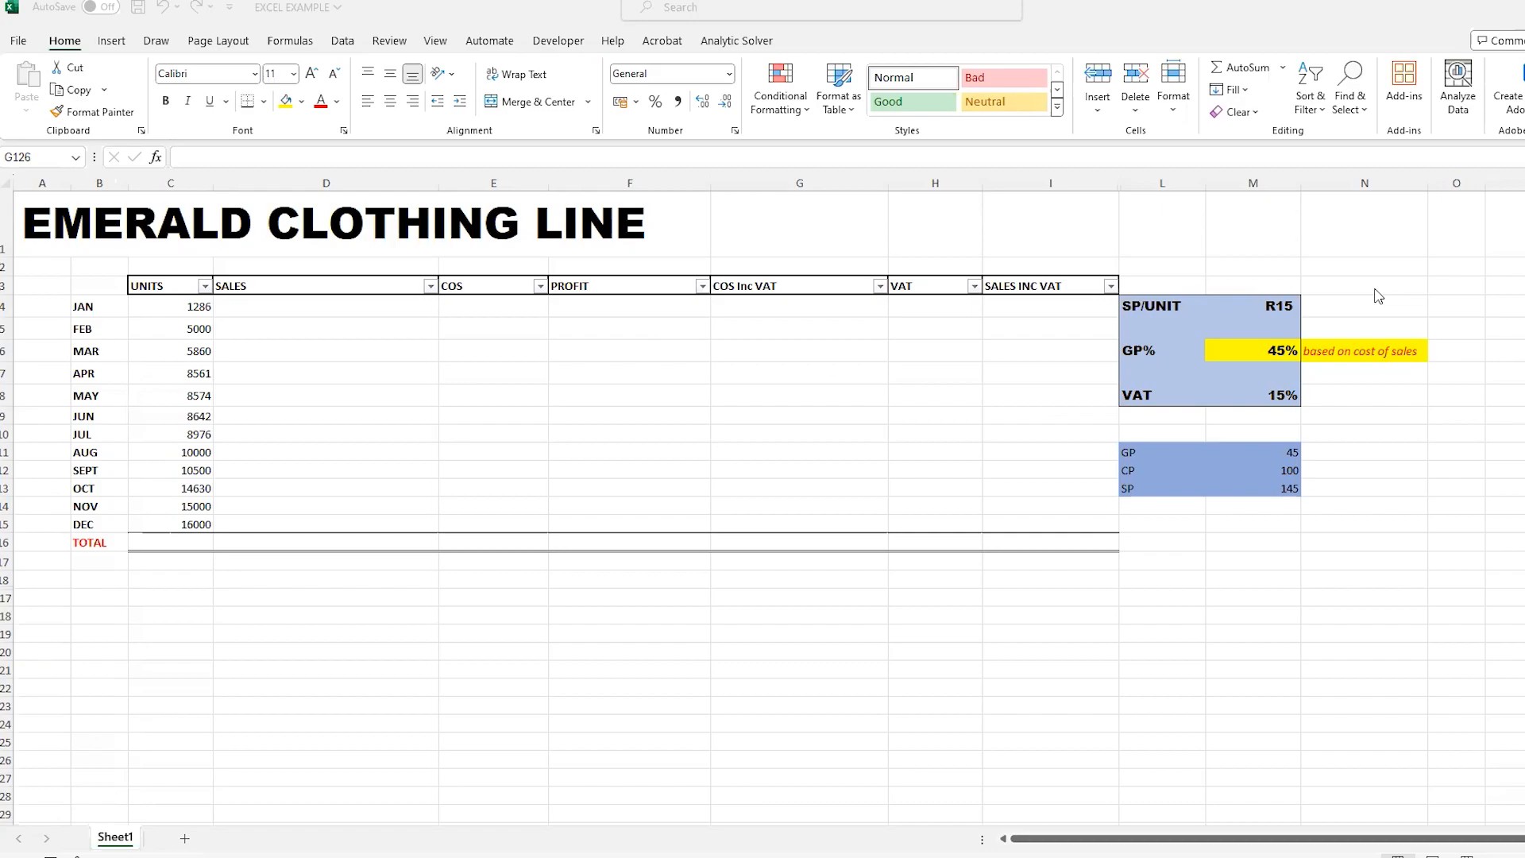
- Set the selling price per unit (SP/UNIT) in cell M4 to 150
left_click(1286, 306)
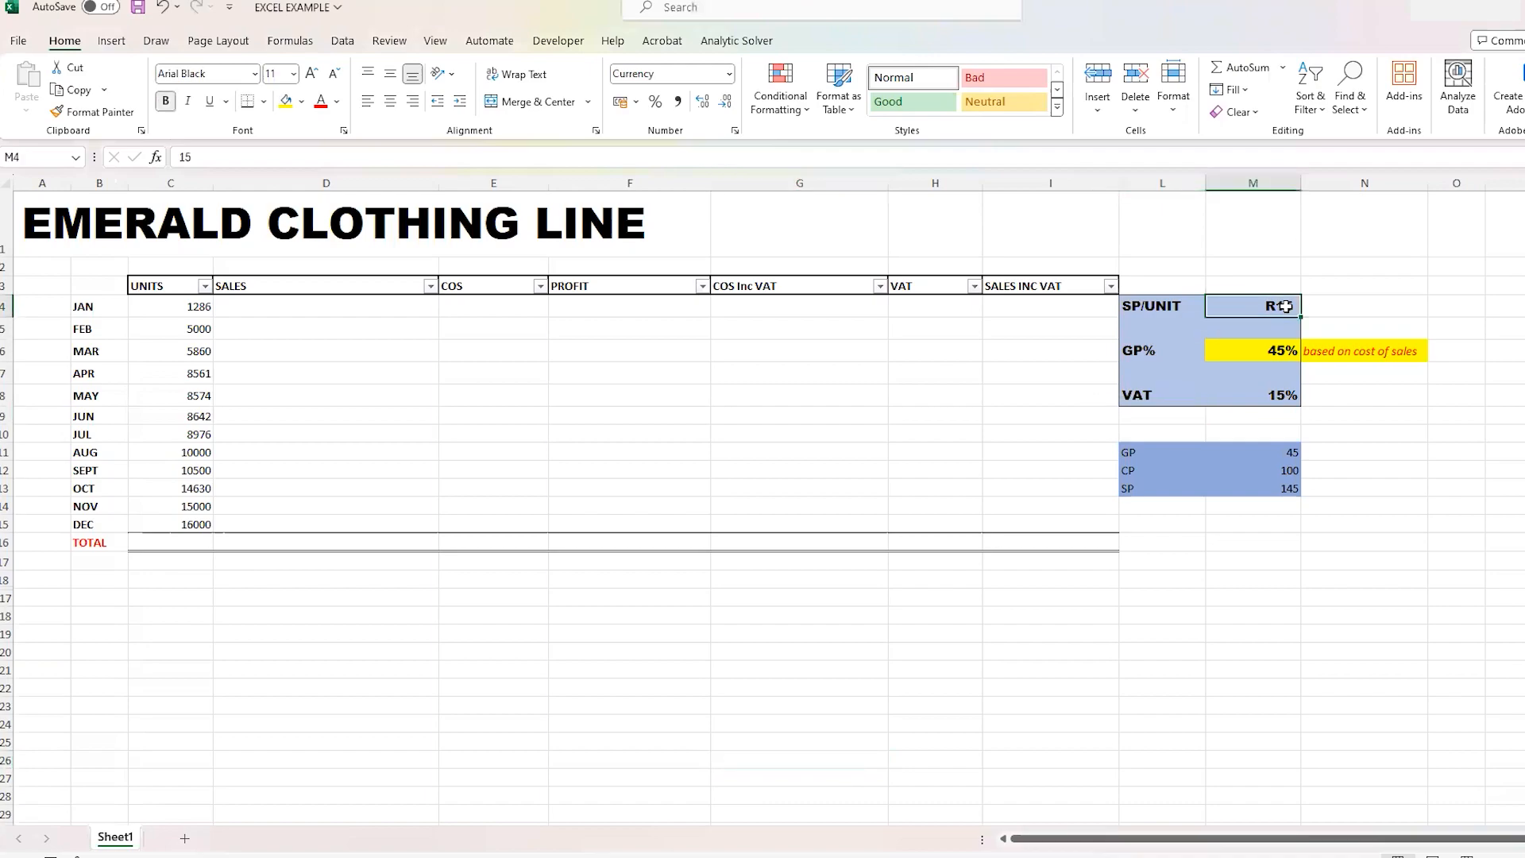
left_click(201, 160)
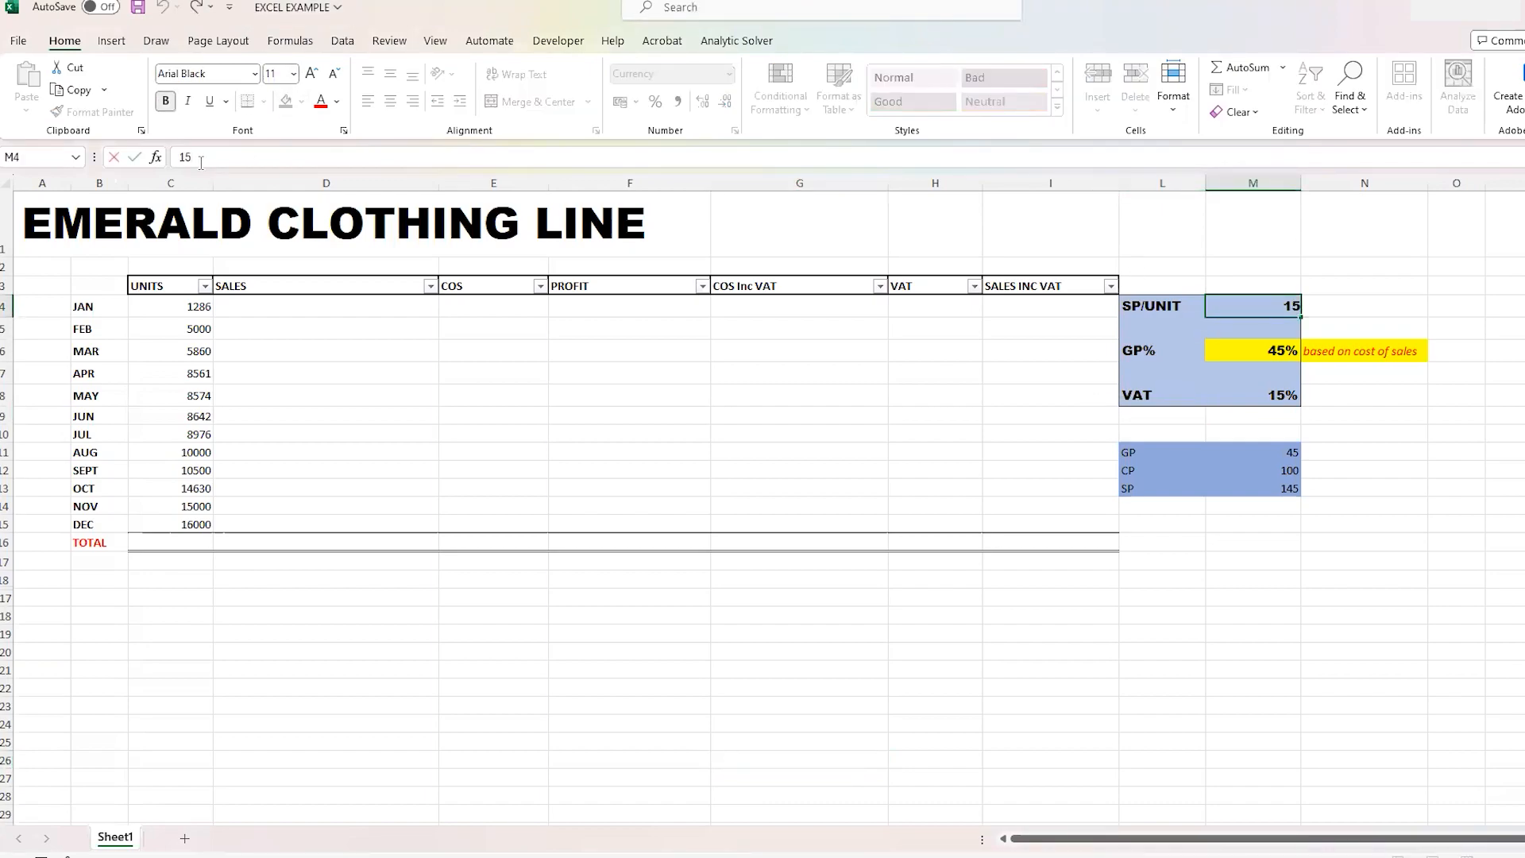
type("0")
left_click(1478, 631)
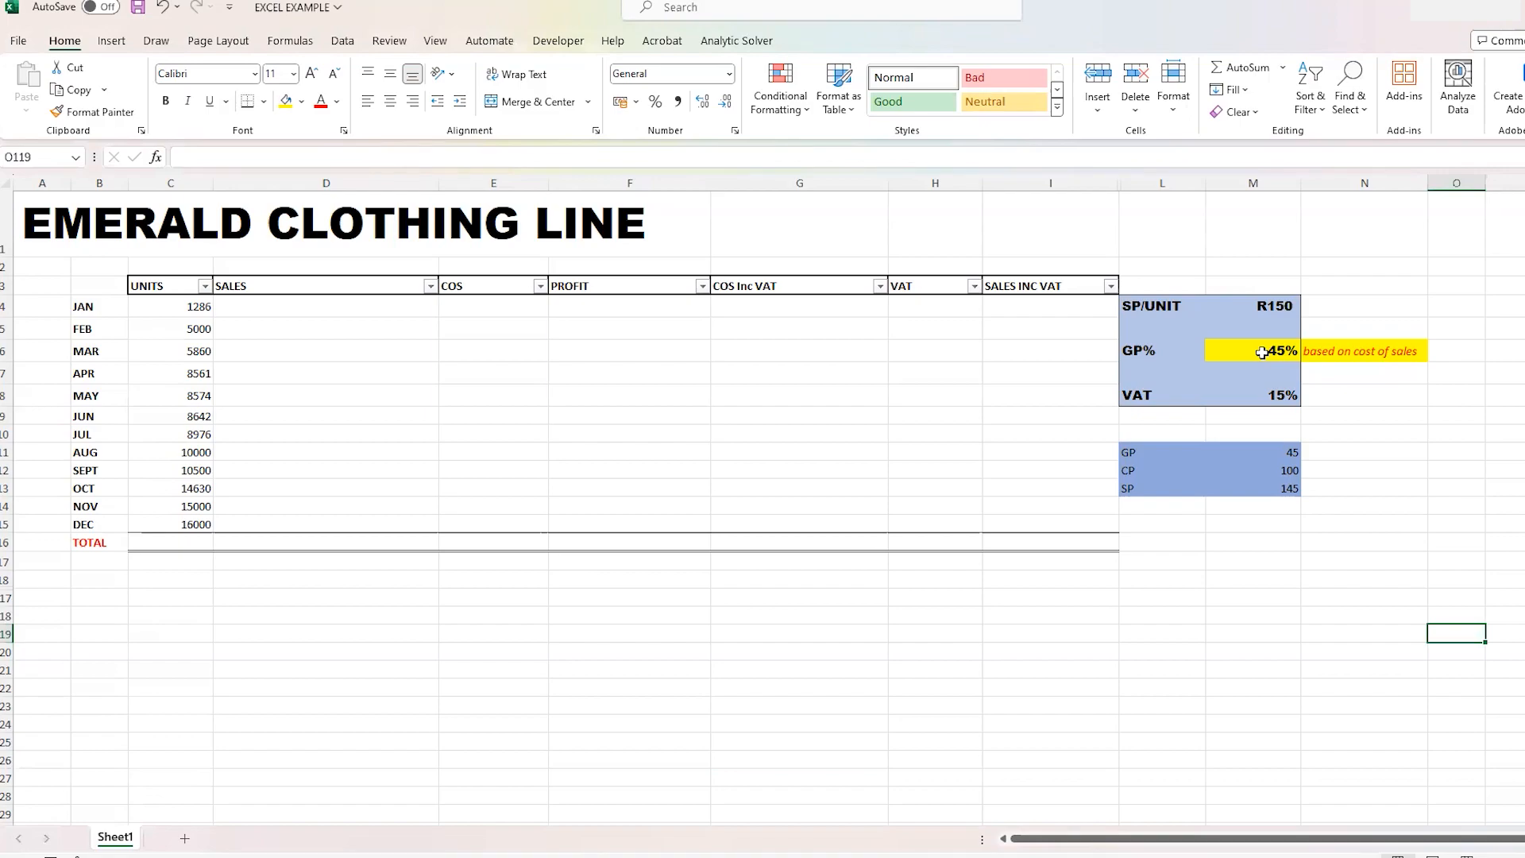
- Examine the GP% basis note, the GP, CP and SP ratio values, the VAT rate and the empty monthly columns from SALES to SALES INC VAT
left_click(1338, 359)
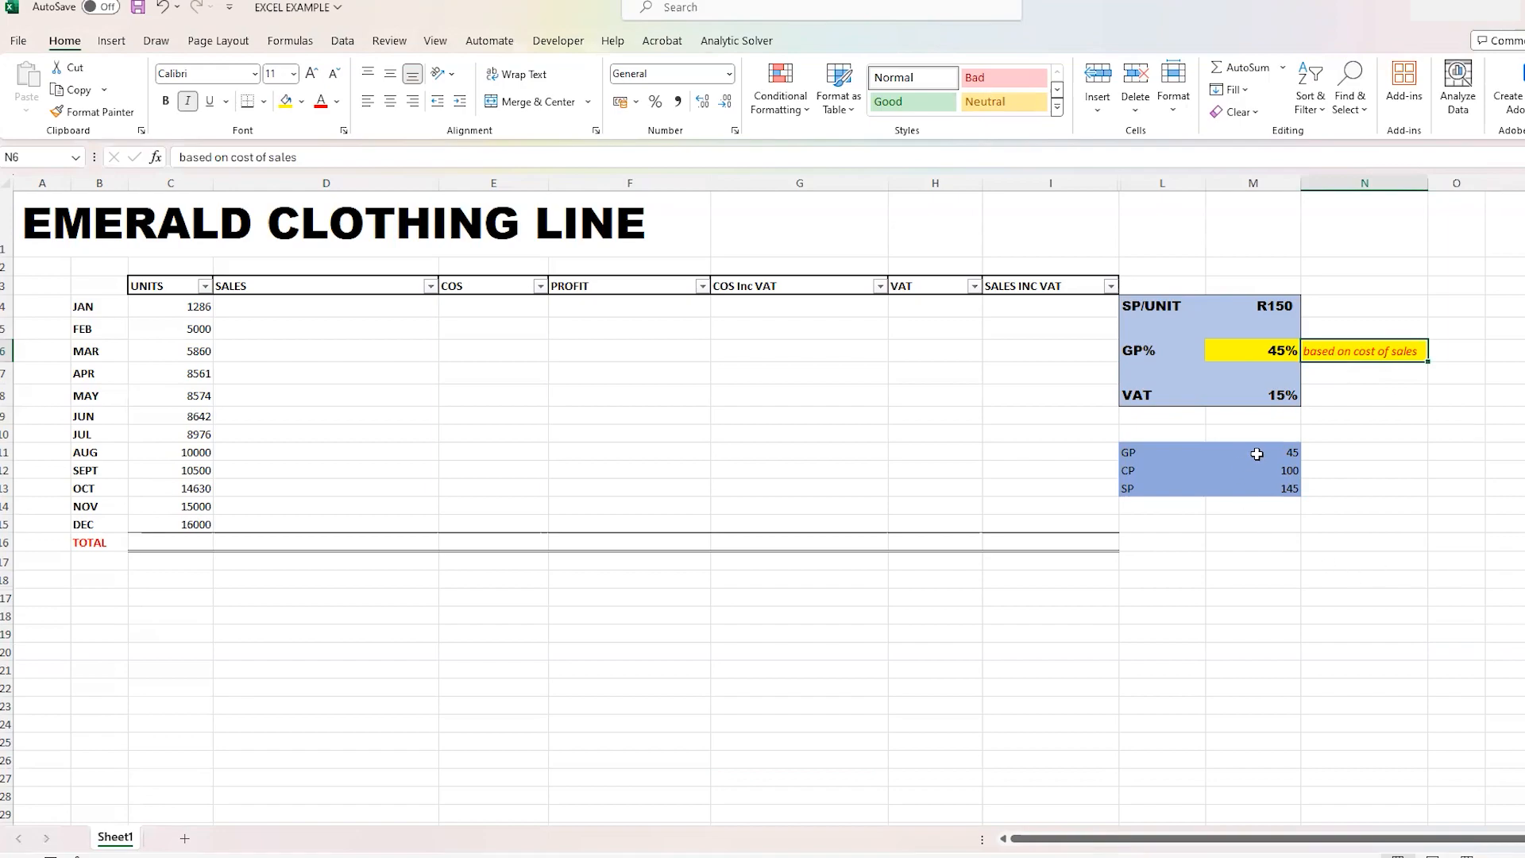
left_click(1281, 470)
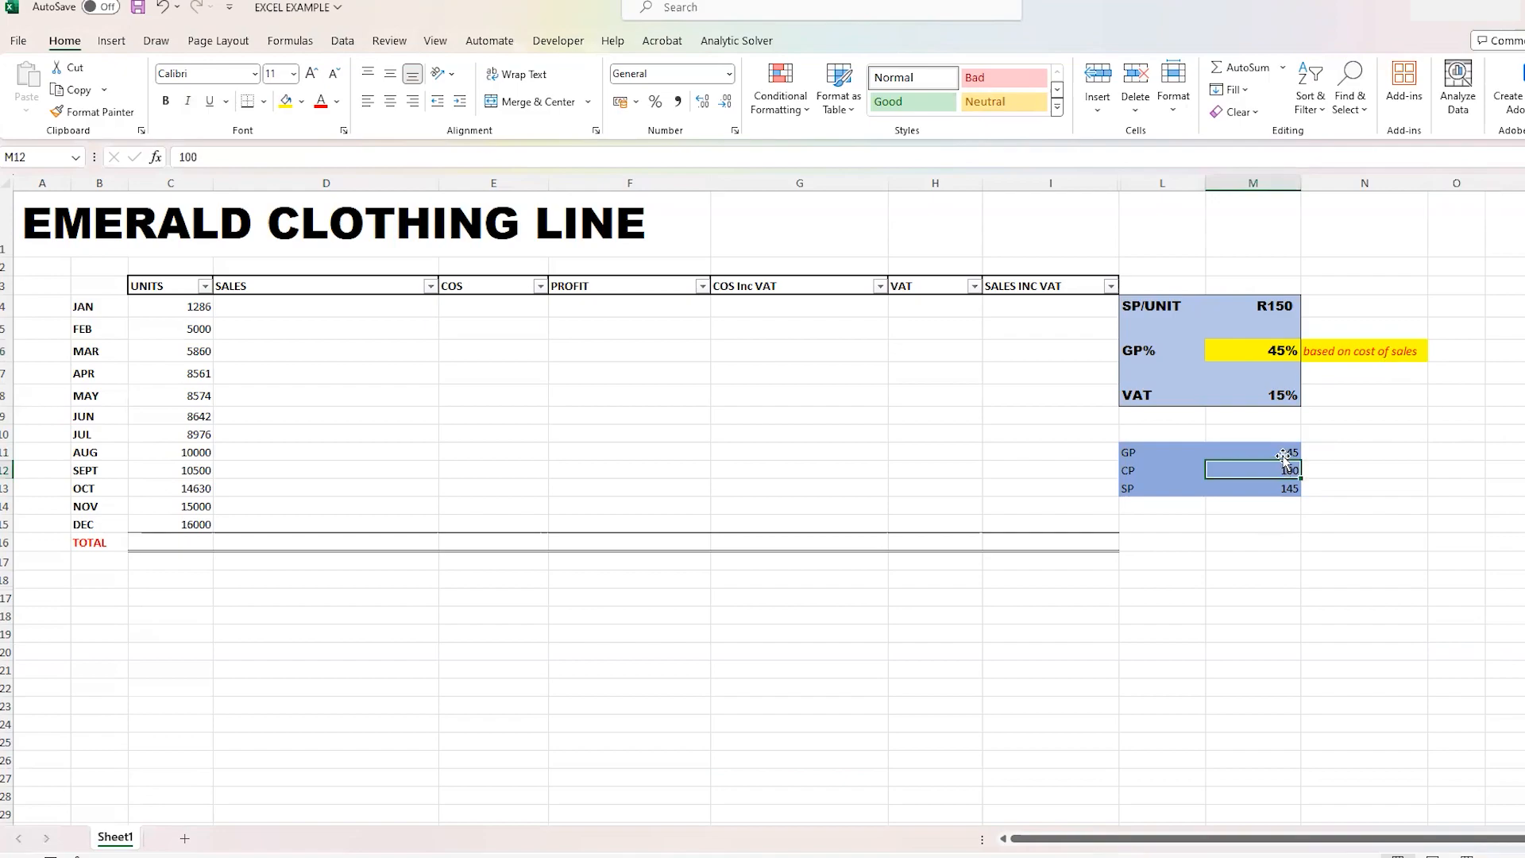
left_click(1283, 452)
left_click(1275, 488)
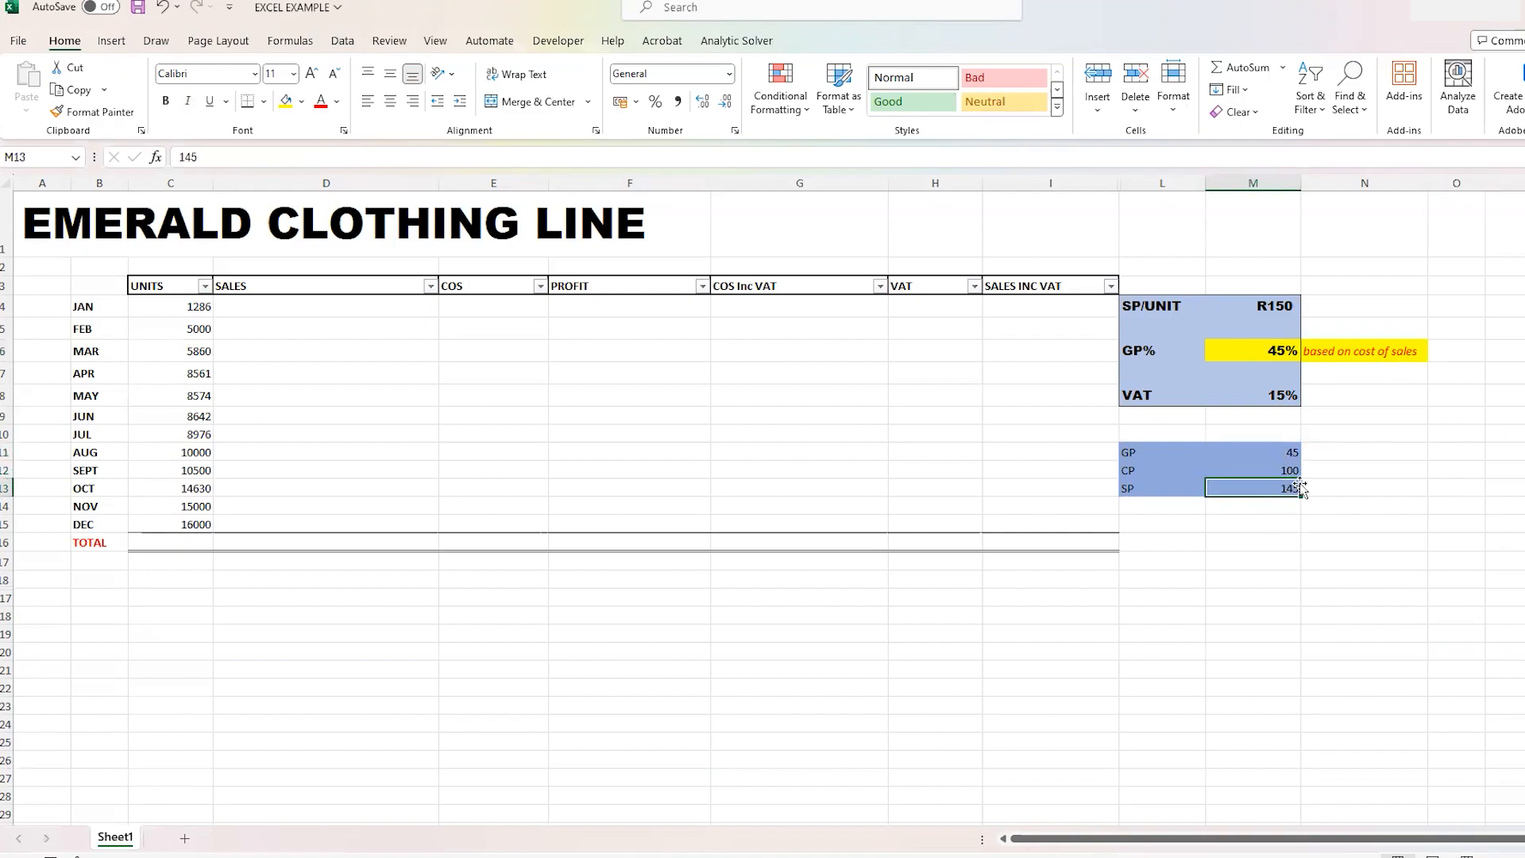
left_click_drag(1148, 451, 1255, 494)
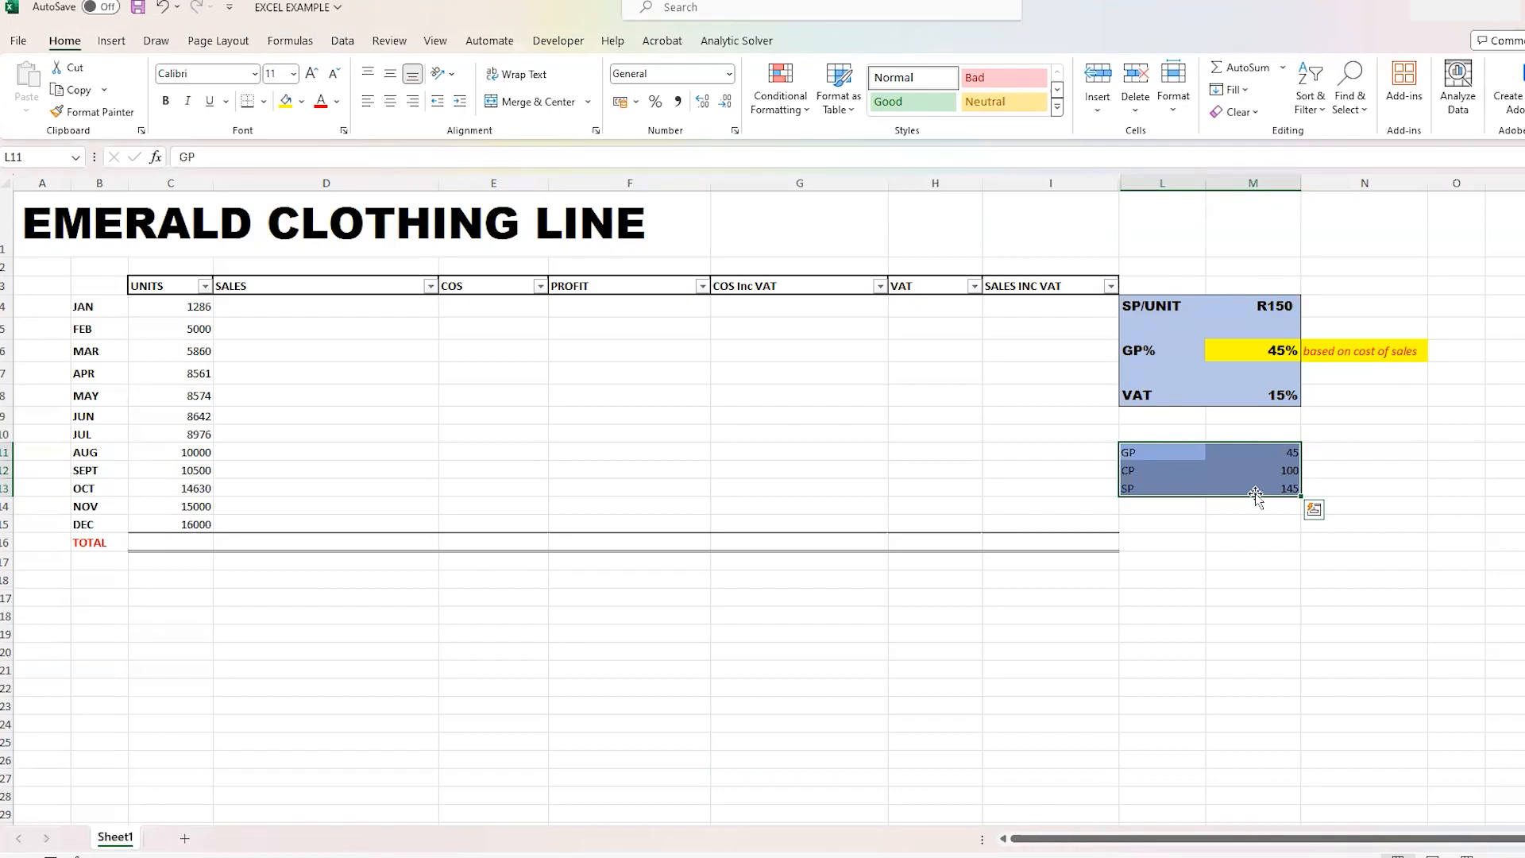
left_click(1443, 435)
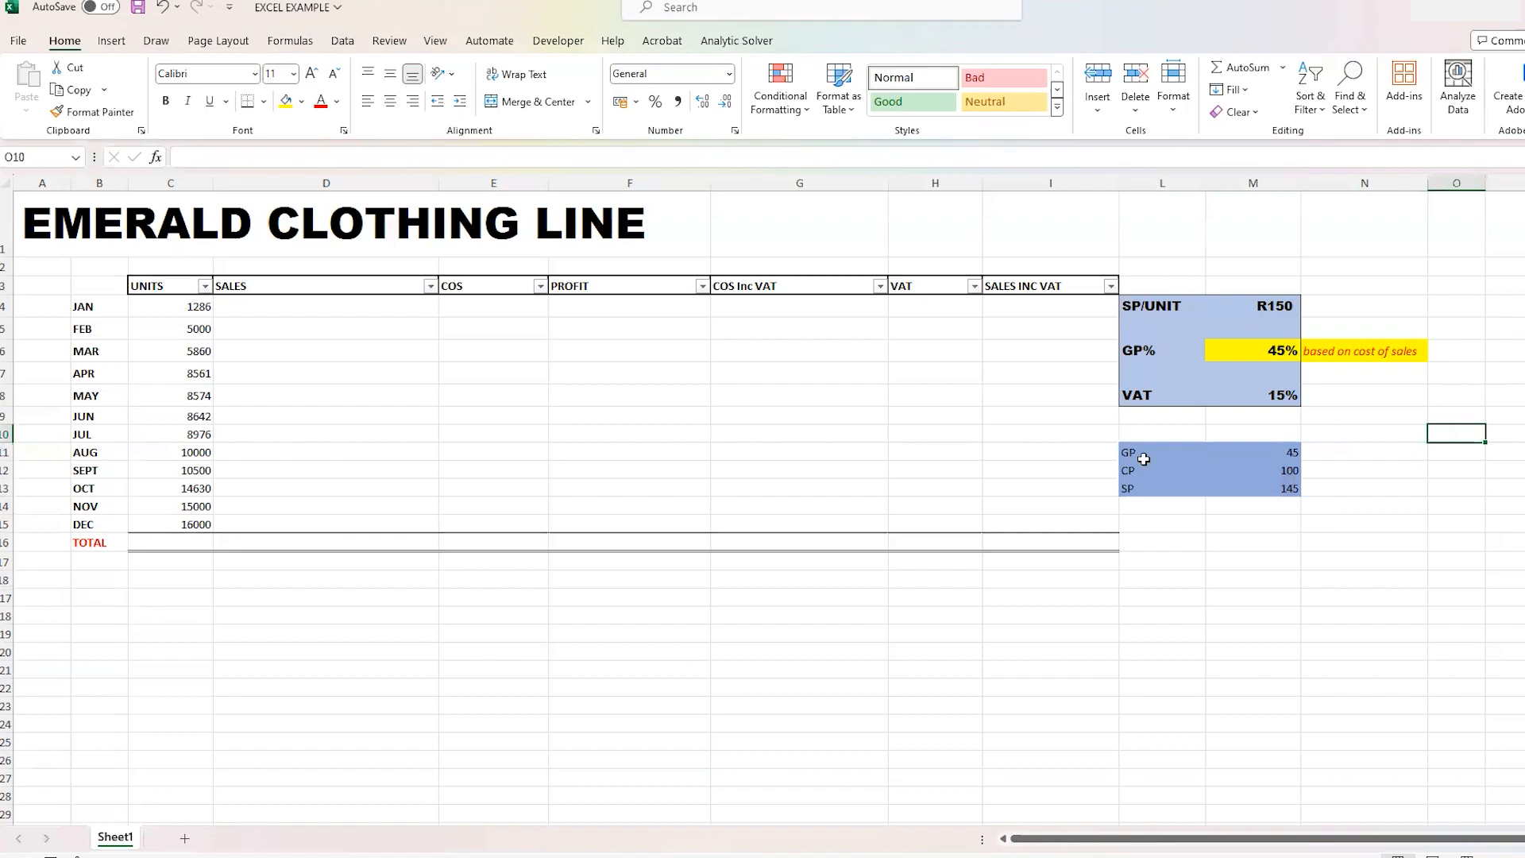
left_click(1272, 414)
left_click(1272, 397)
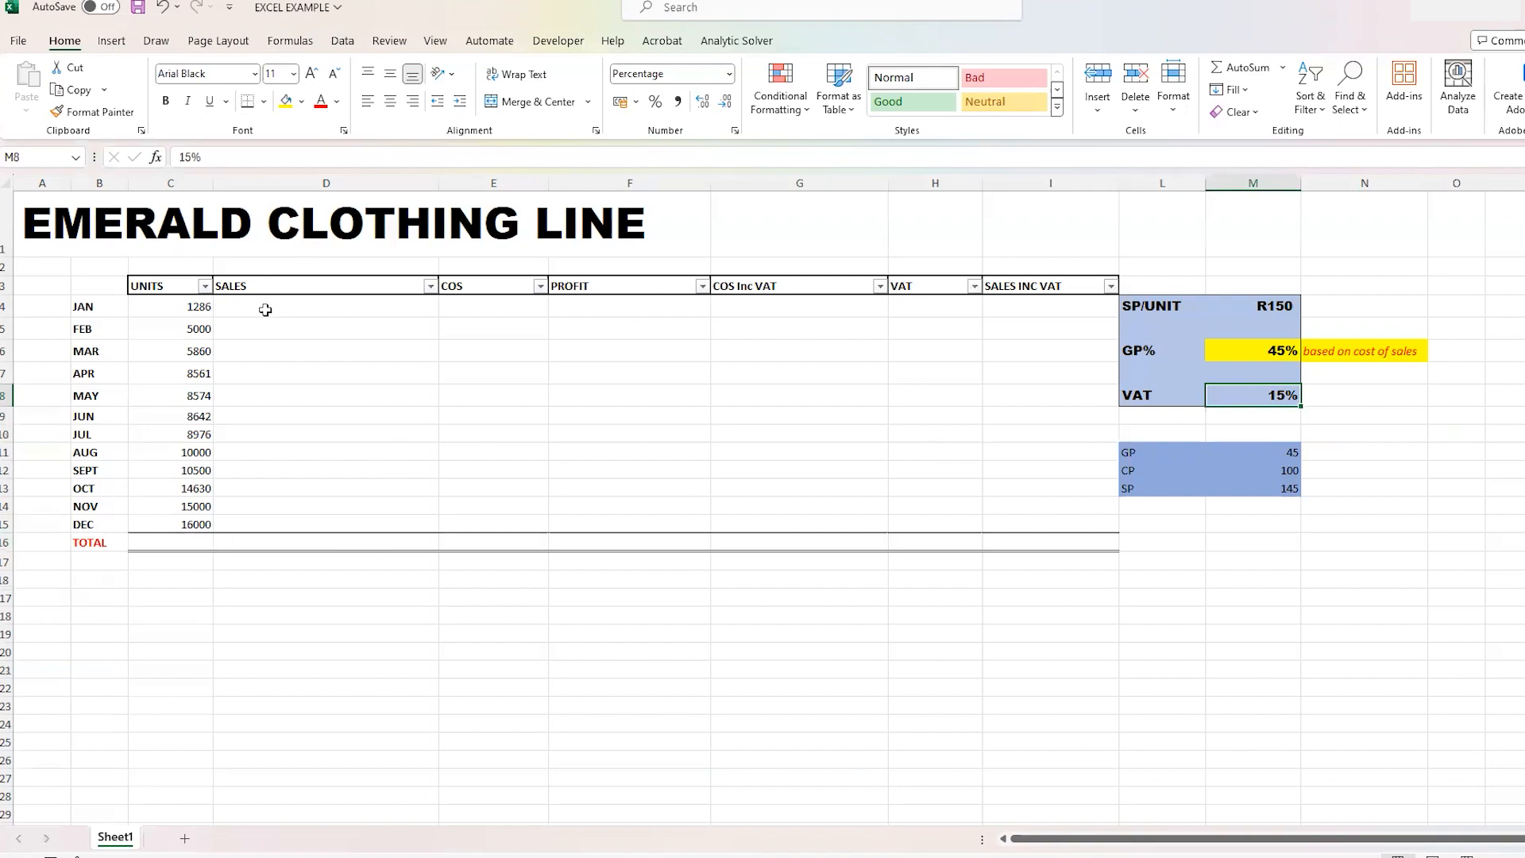
left_click_drag(255, 307, 1062, 522)
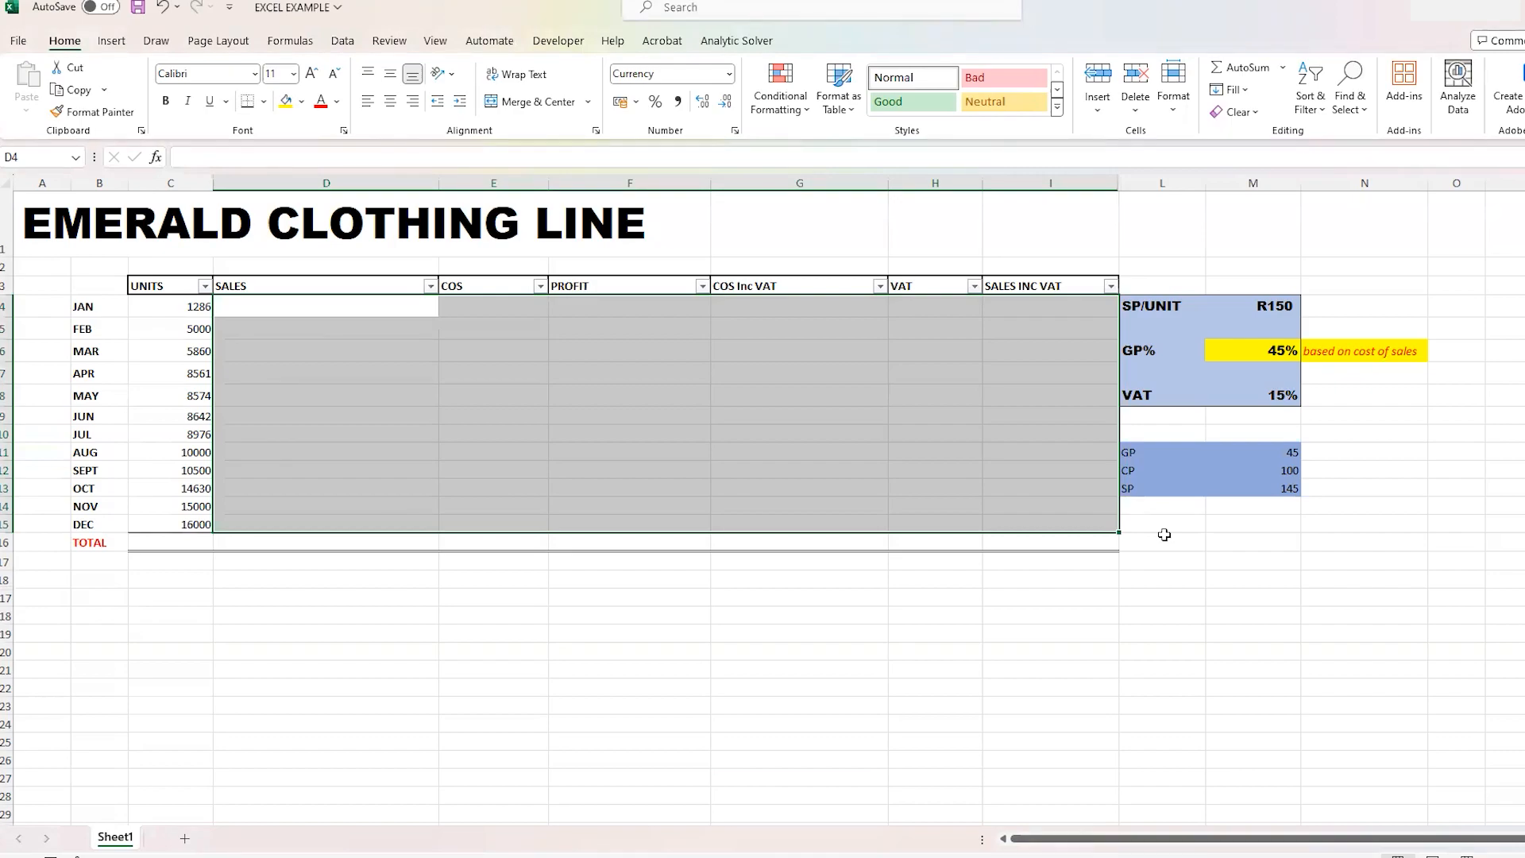
left_click(1190, 580)
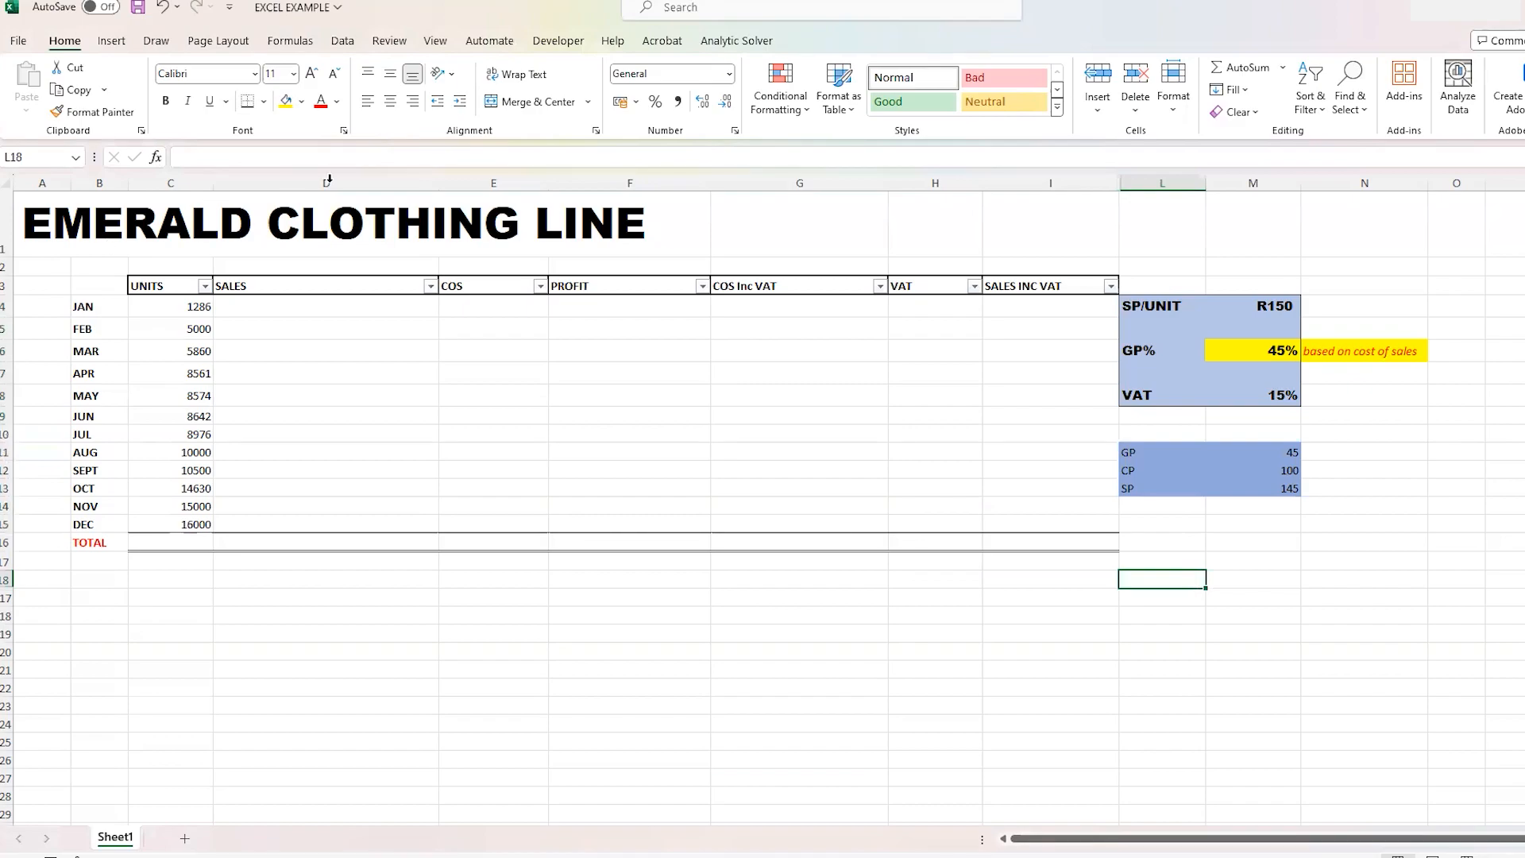
- Rename the SALES column header in cell D3 to SALES EXC VAT
left_click(316, 306)
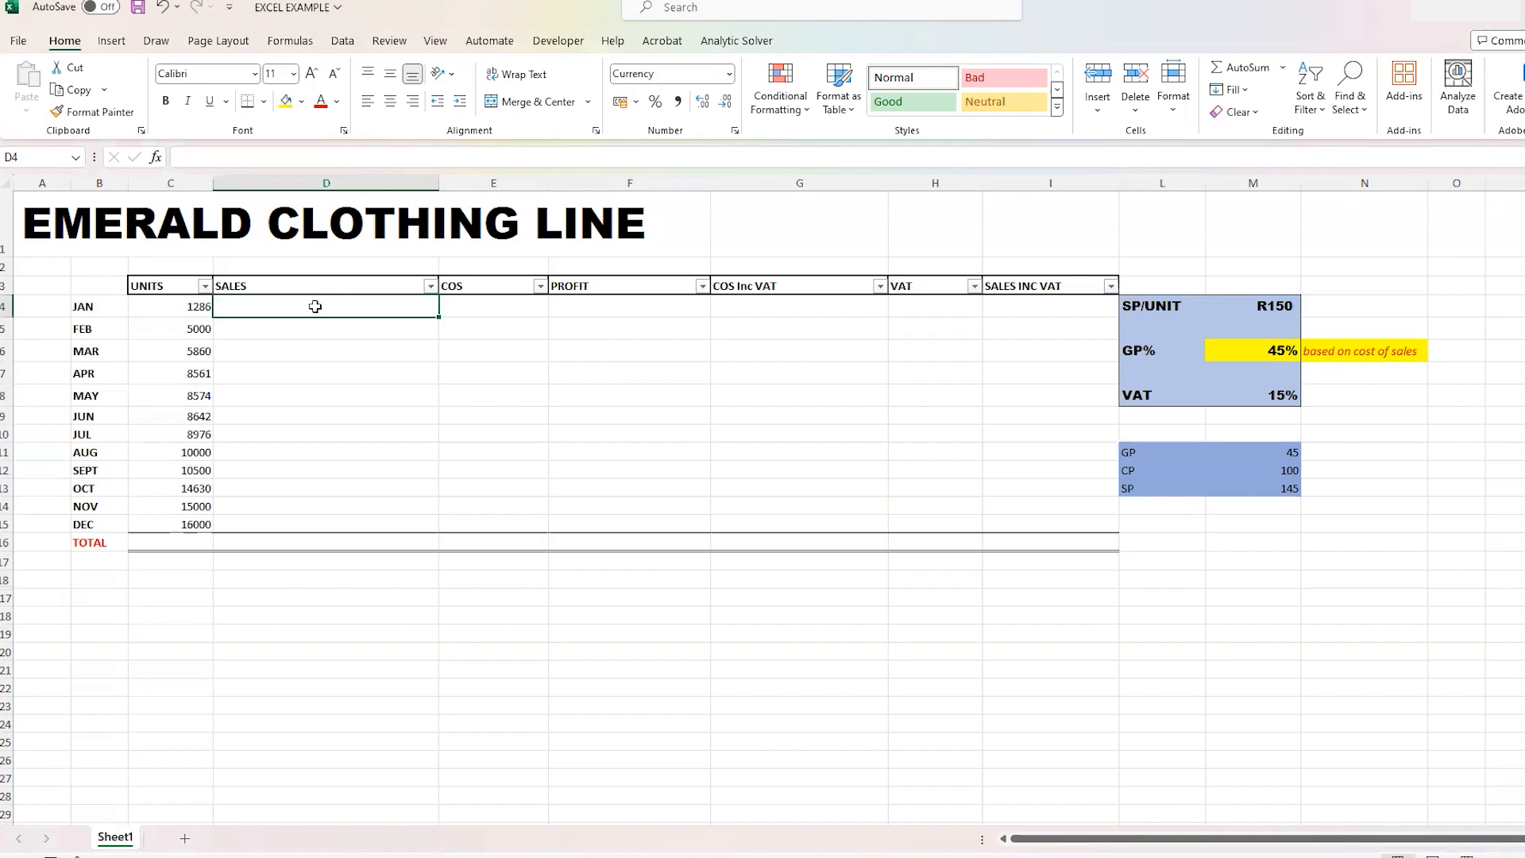
left_click(329, 286)
left_click(242, 156)
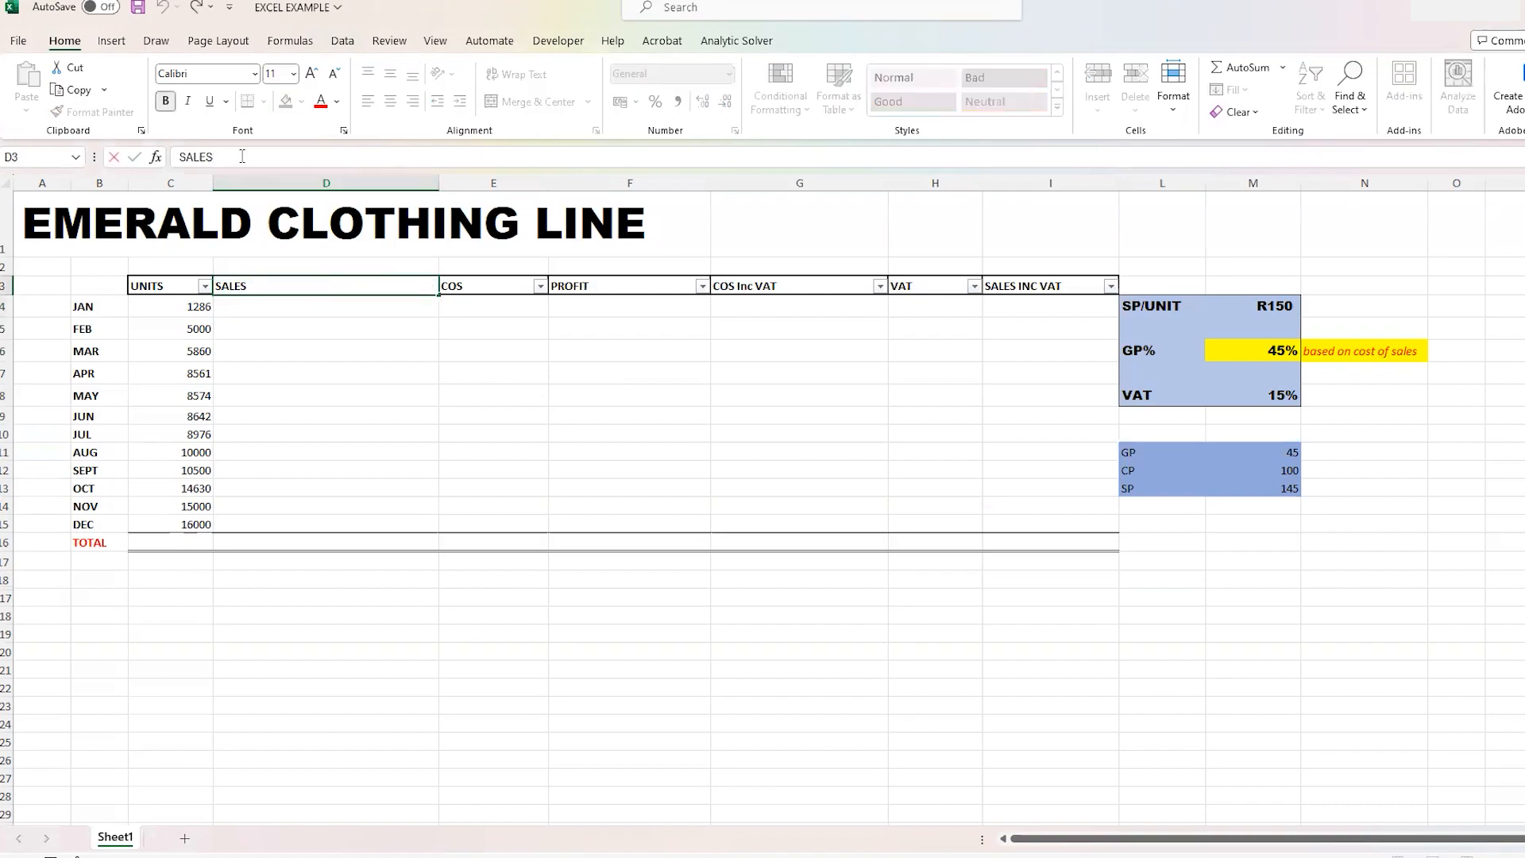
type("EXC VAT")
- Calculate January's sales excluding VAT in cell D4 with the formula =C4*$M$4, locking the selling price reference
left_click(379, 308)
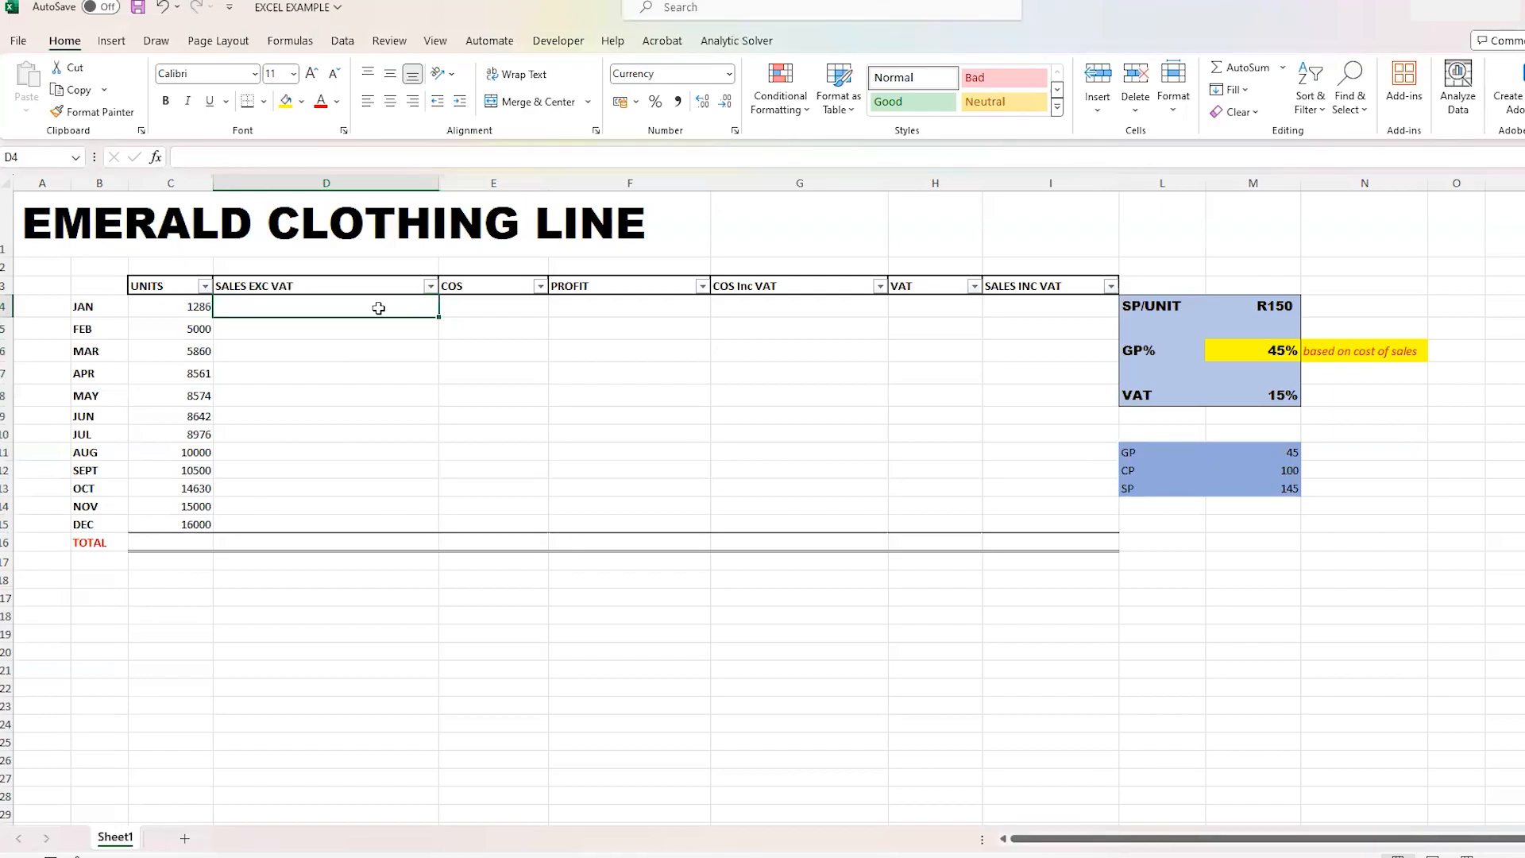
type("=")
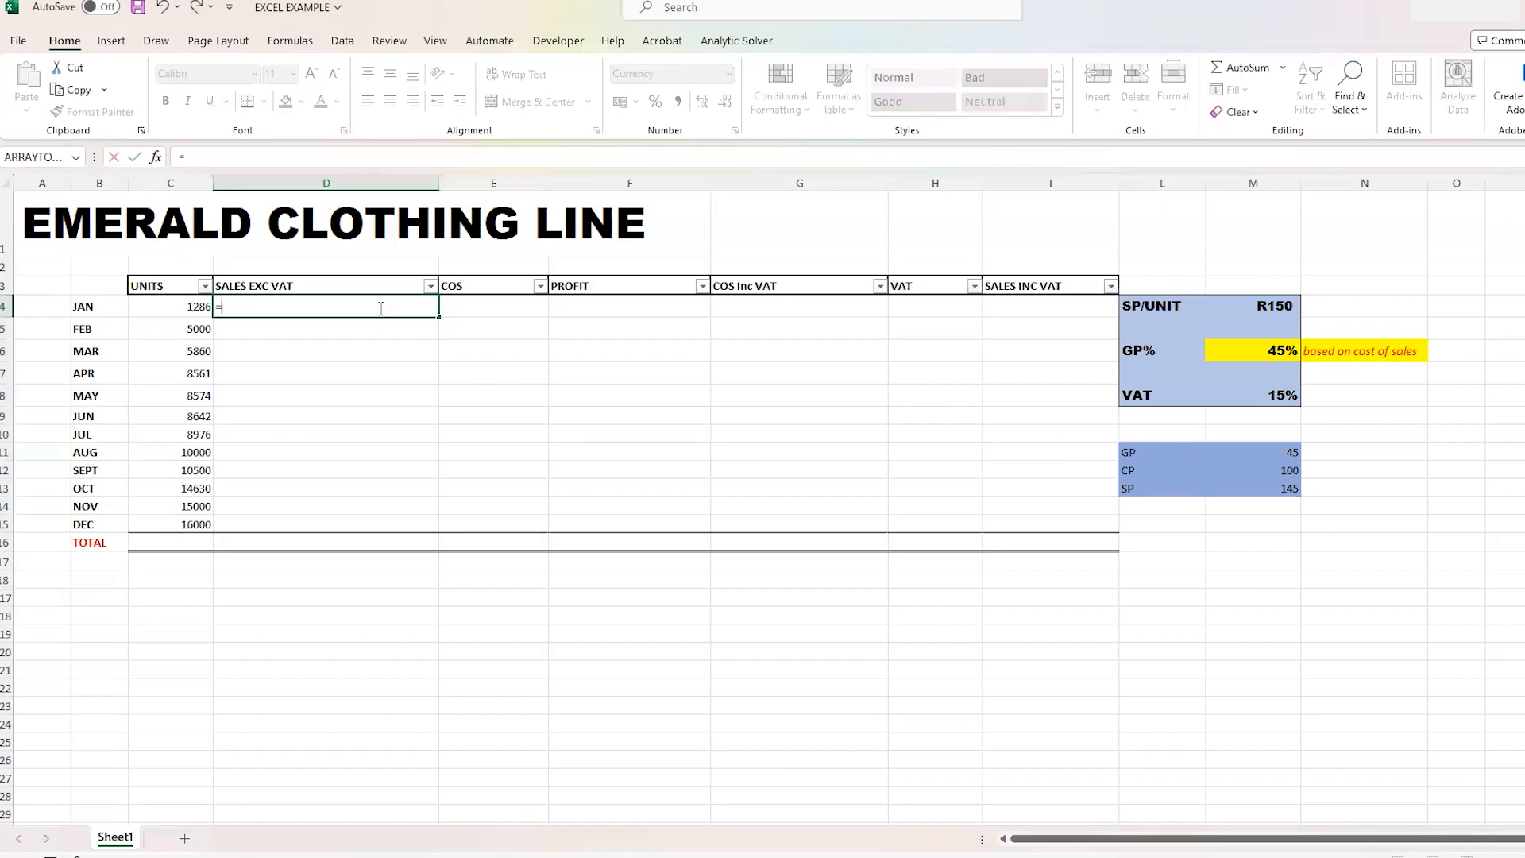
left_click(198, 306)
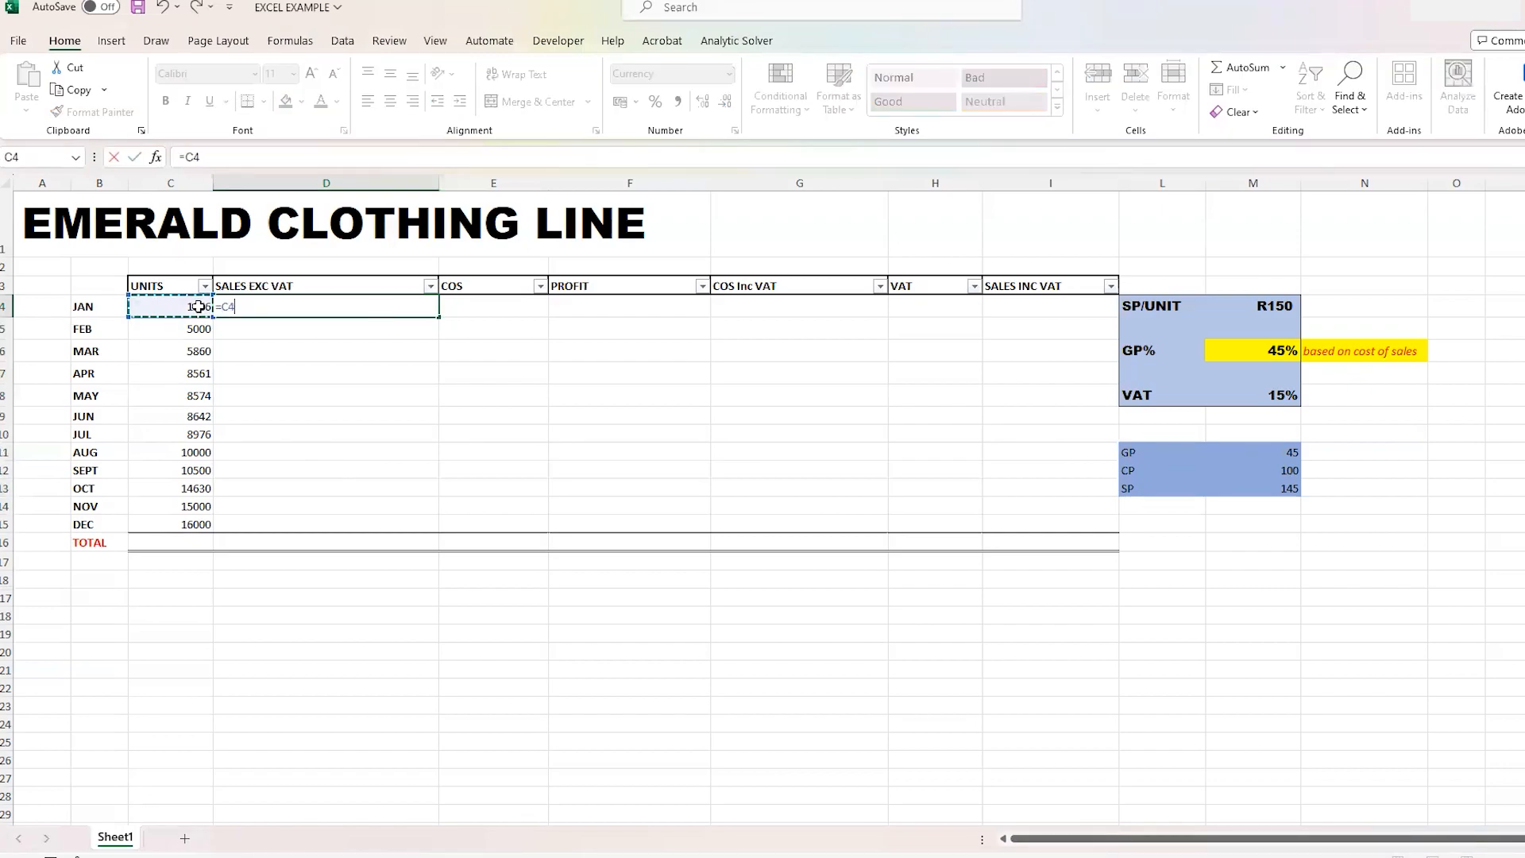
type("*")
left_click(1291, 308)
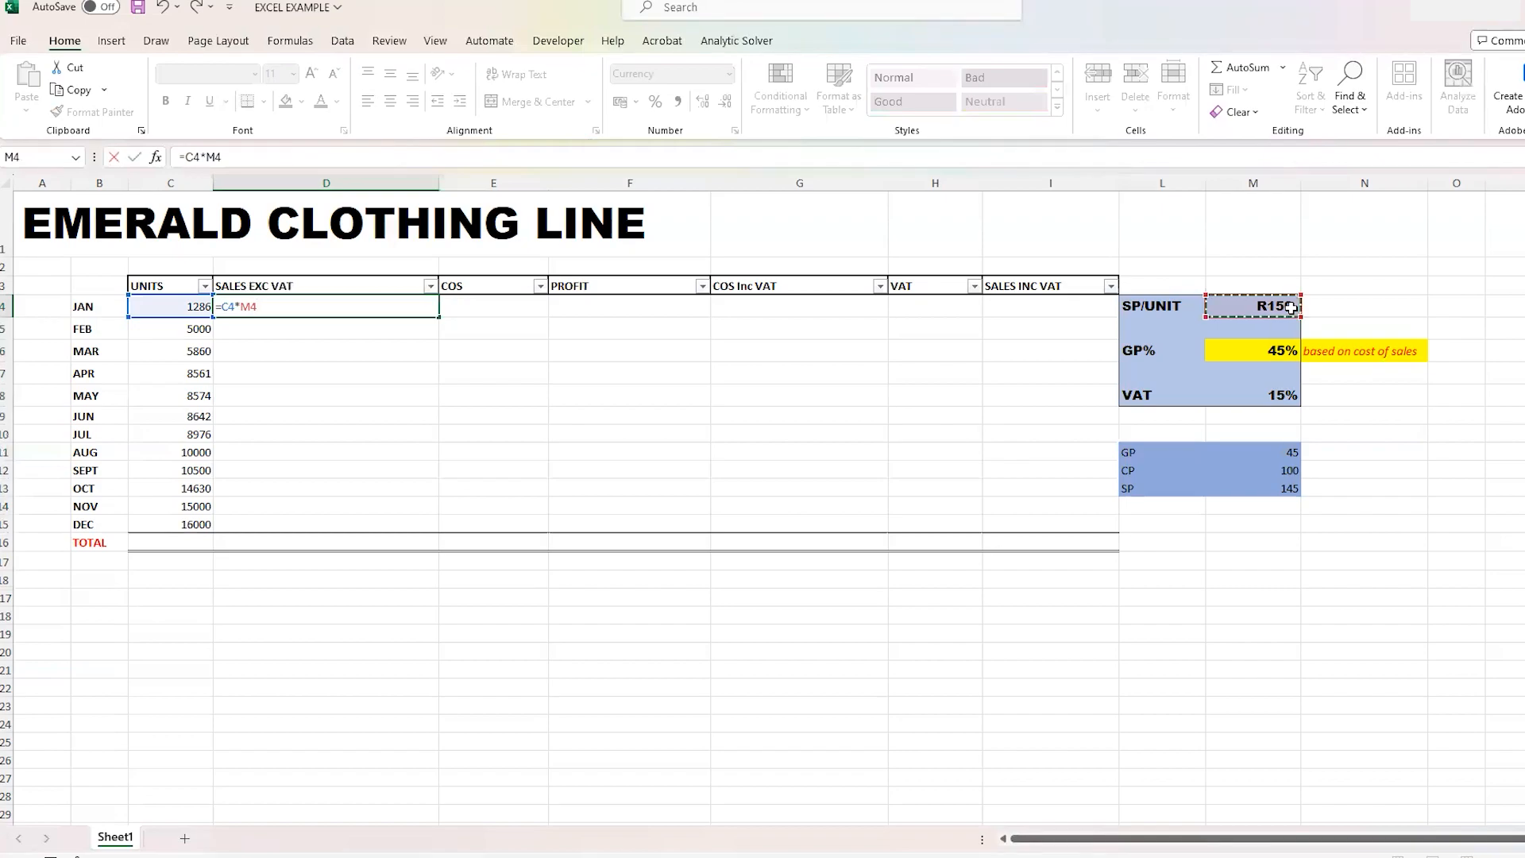
left_click(243, 306)
type("$M")
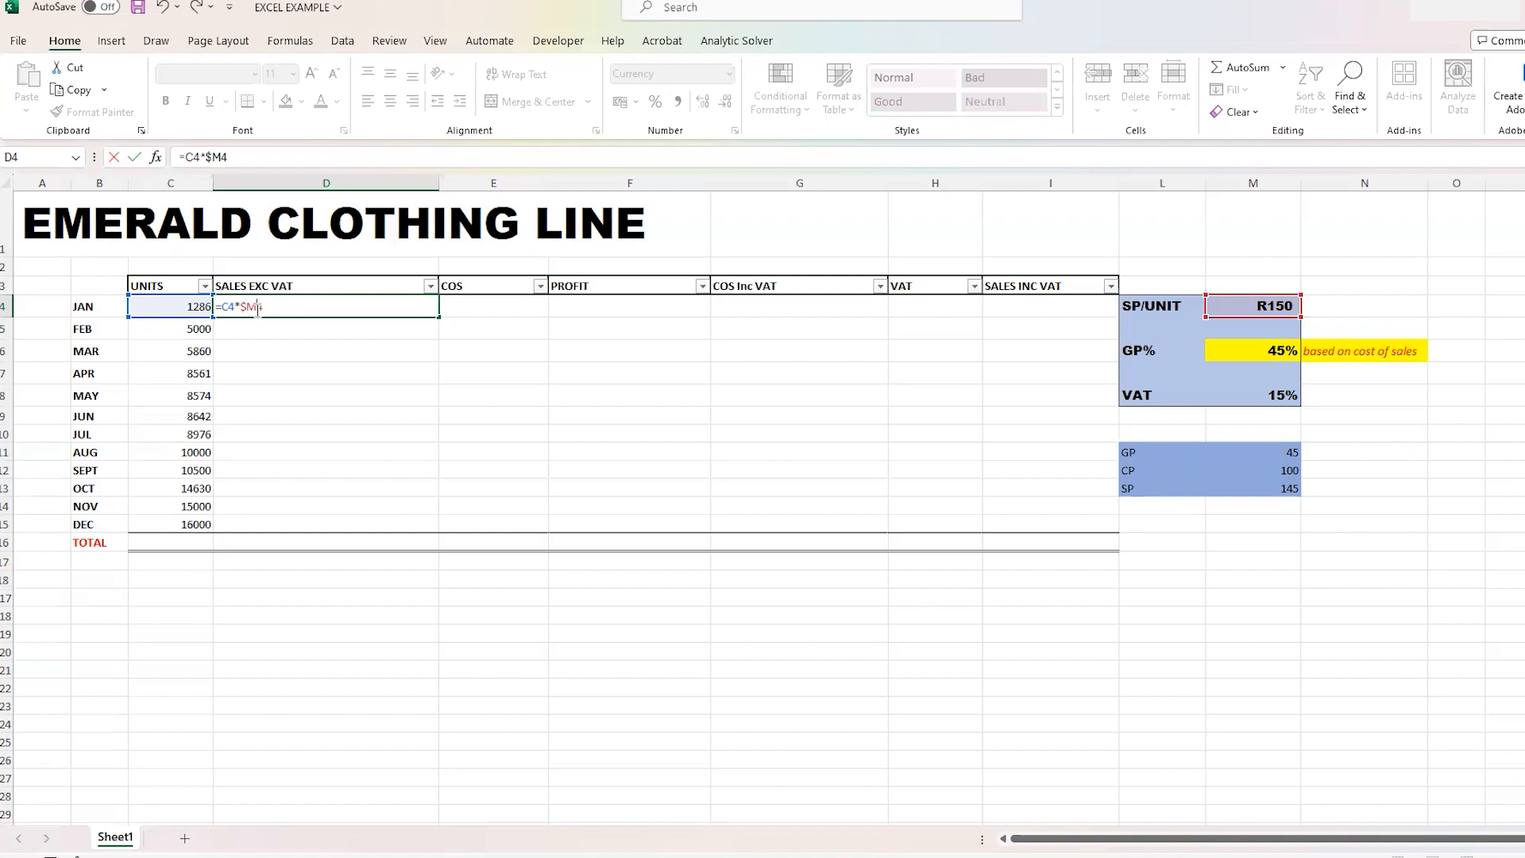
type("$")
key("Return")
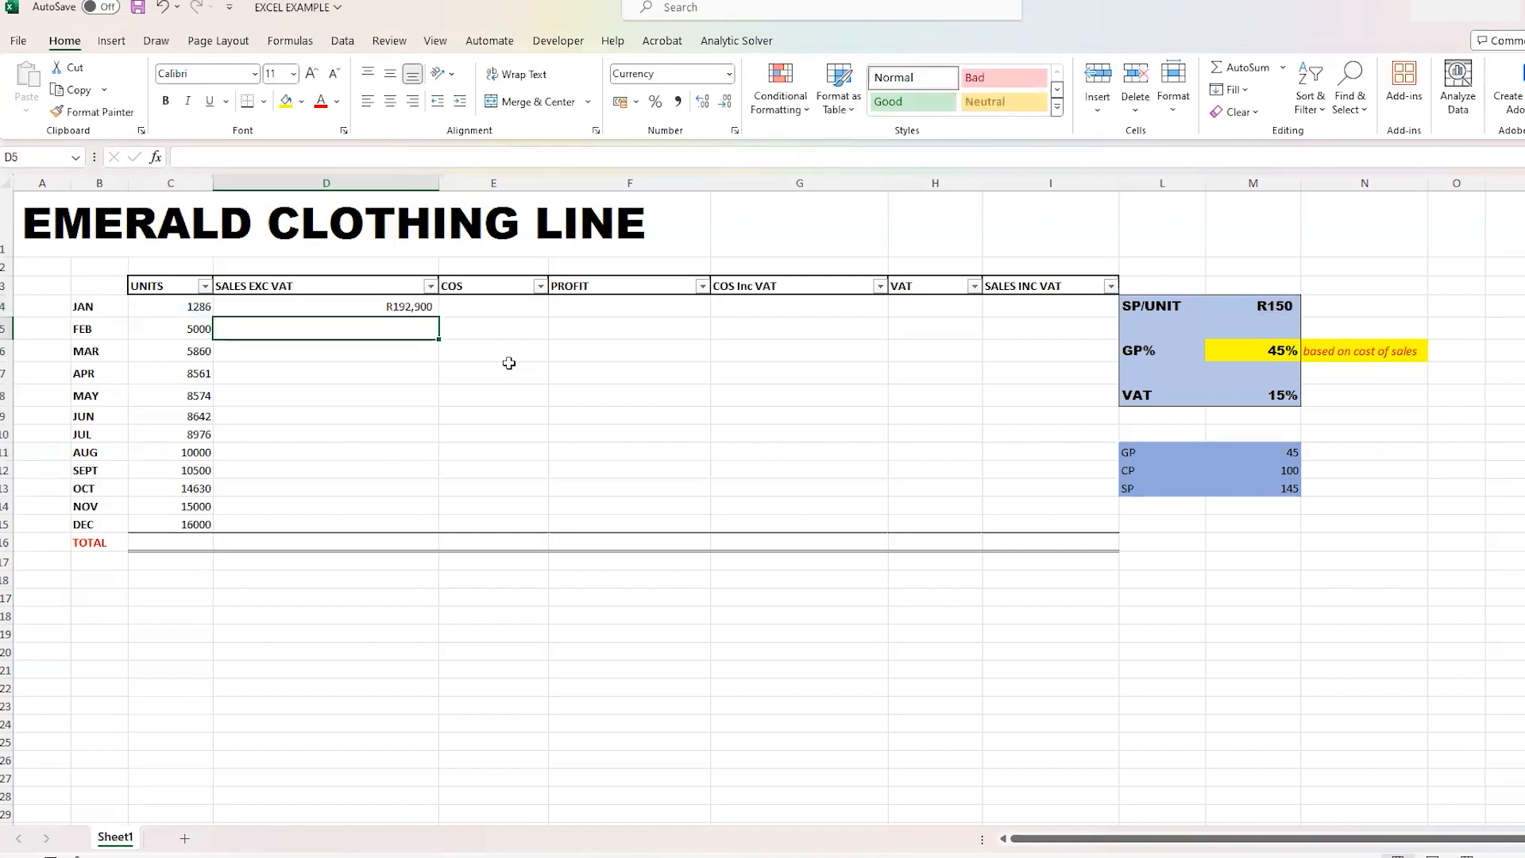
- Try to auto-fill the January sales formula down the SALES EXC VAT column, and undo the fill
left_click(426, 310)
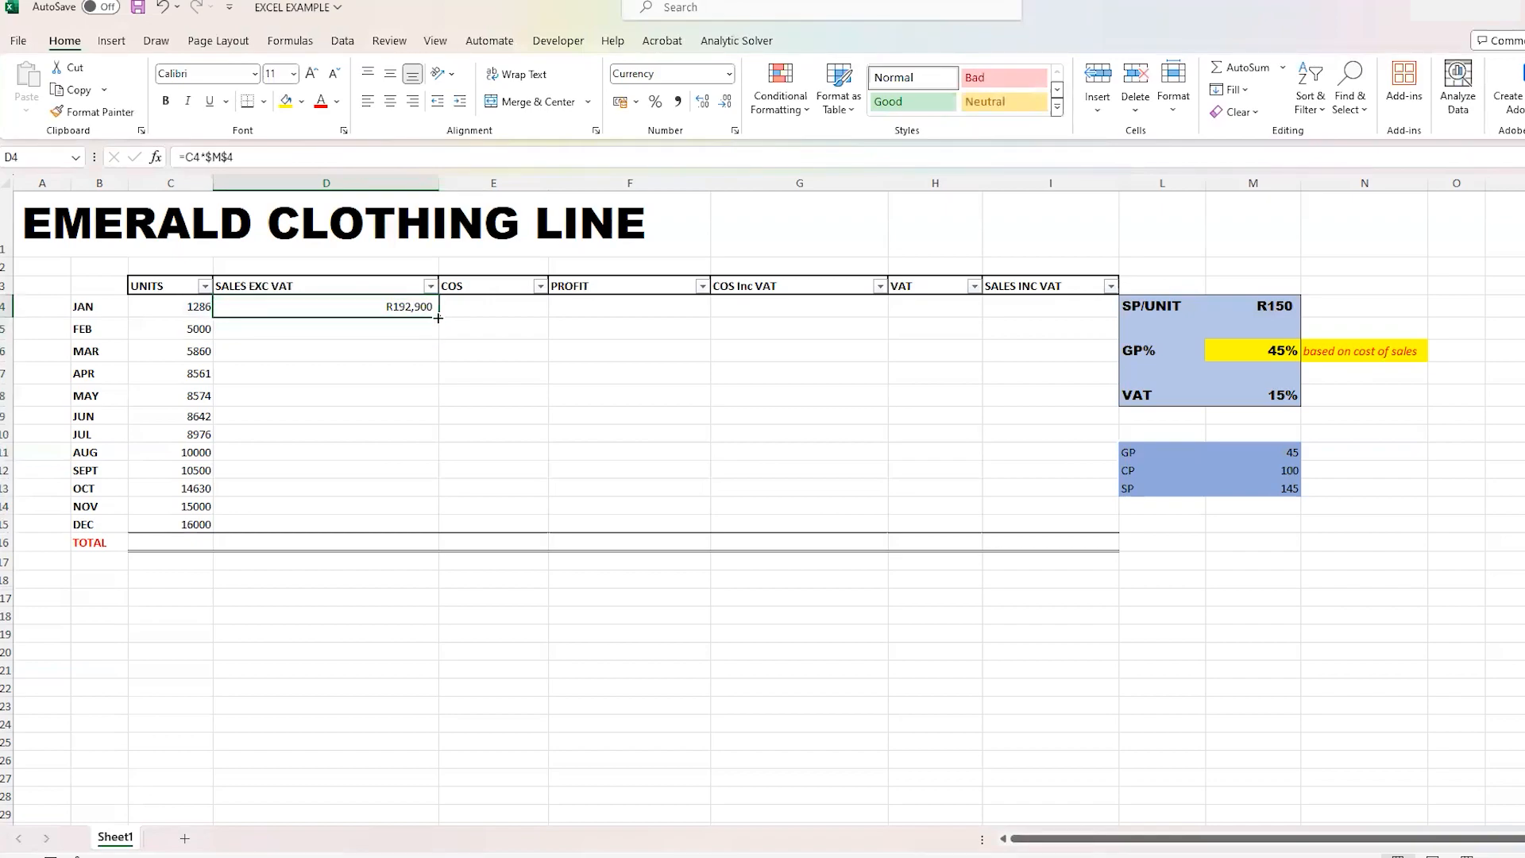
double_click(437, 317)
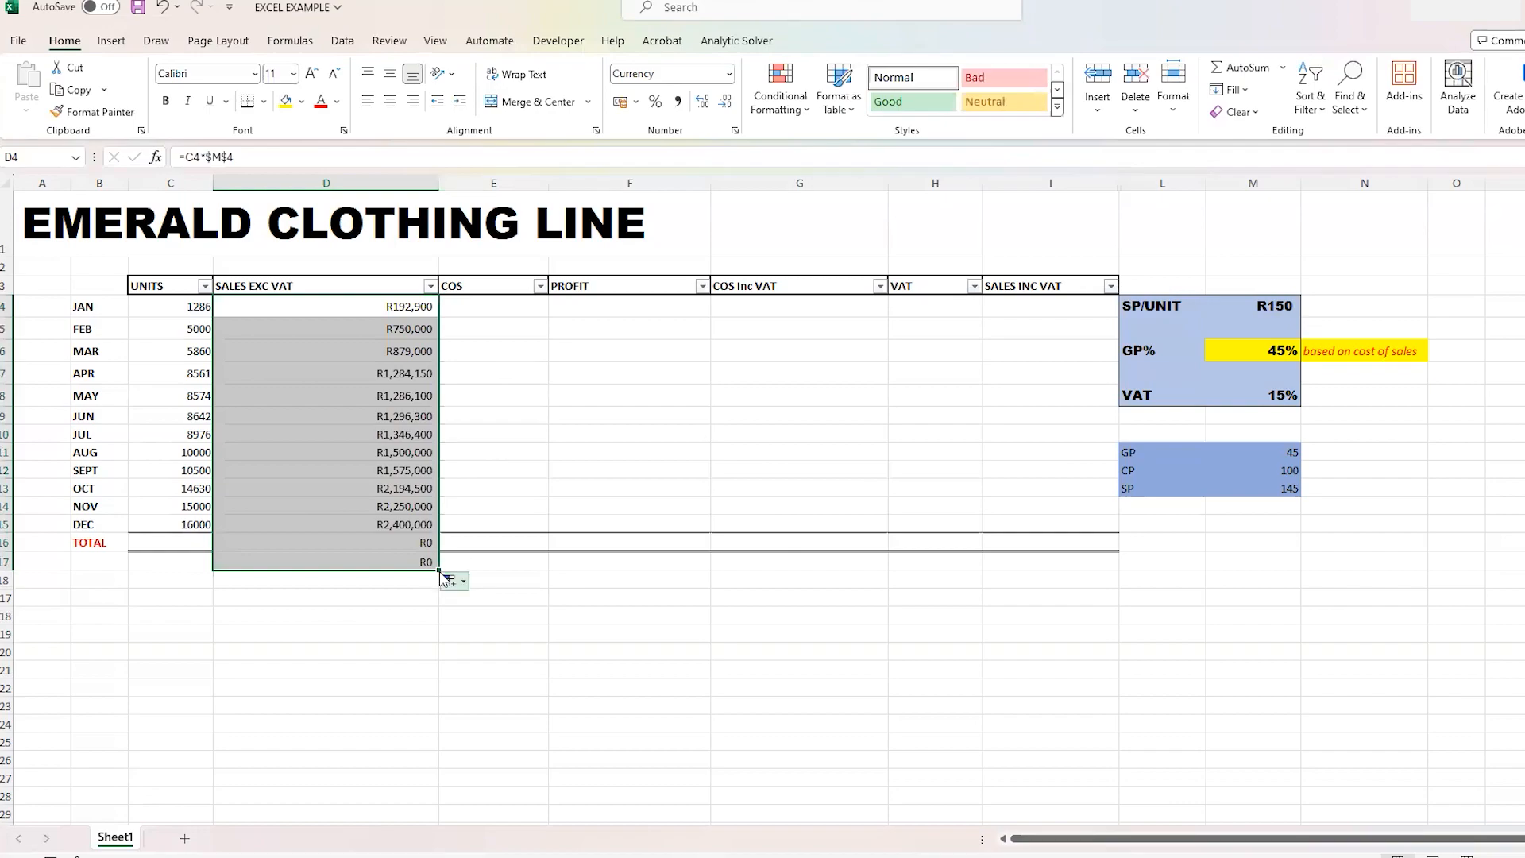
left_click_drag(437, 571, 438, 530)
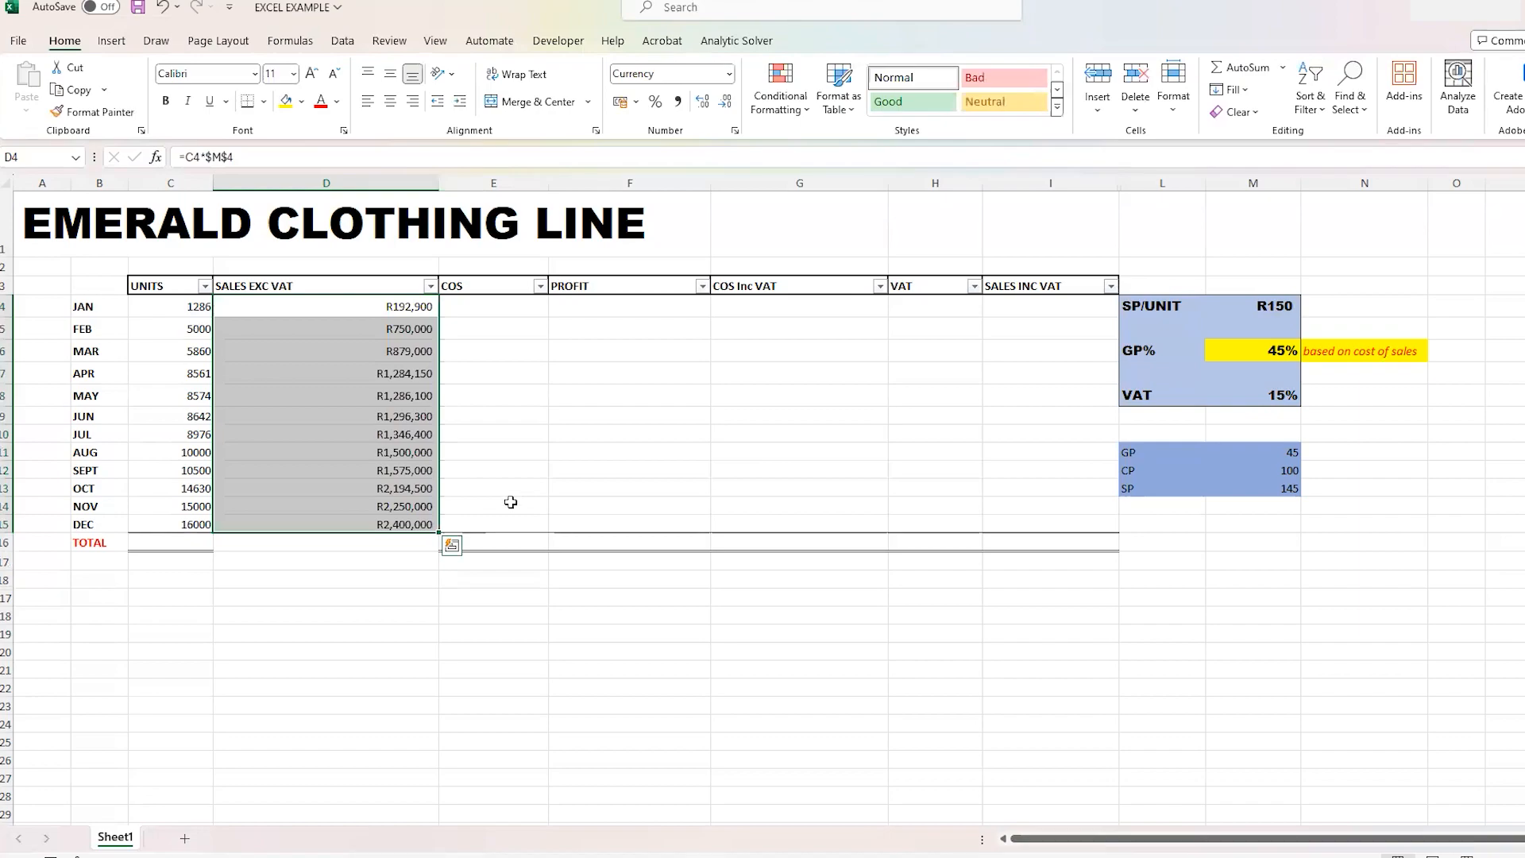
left_click(164, 9)
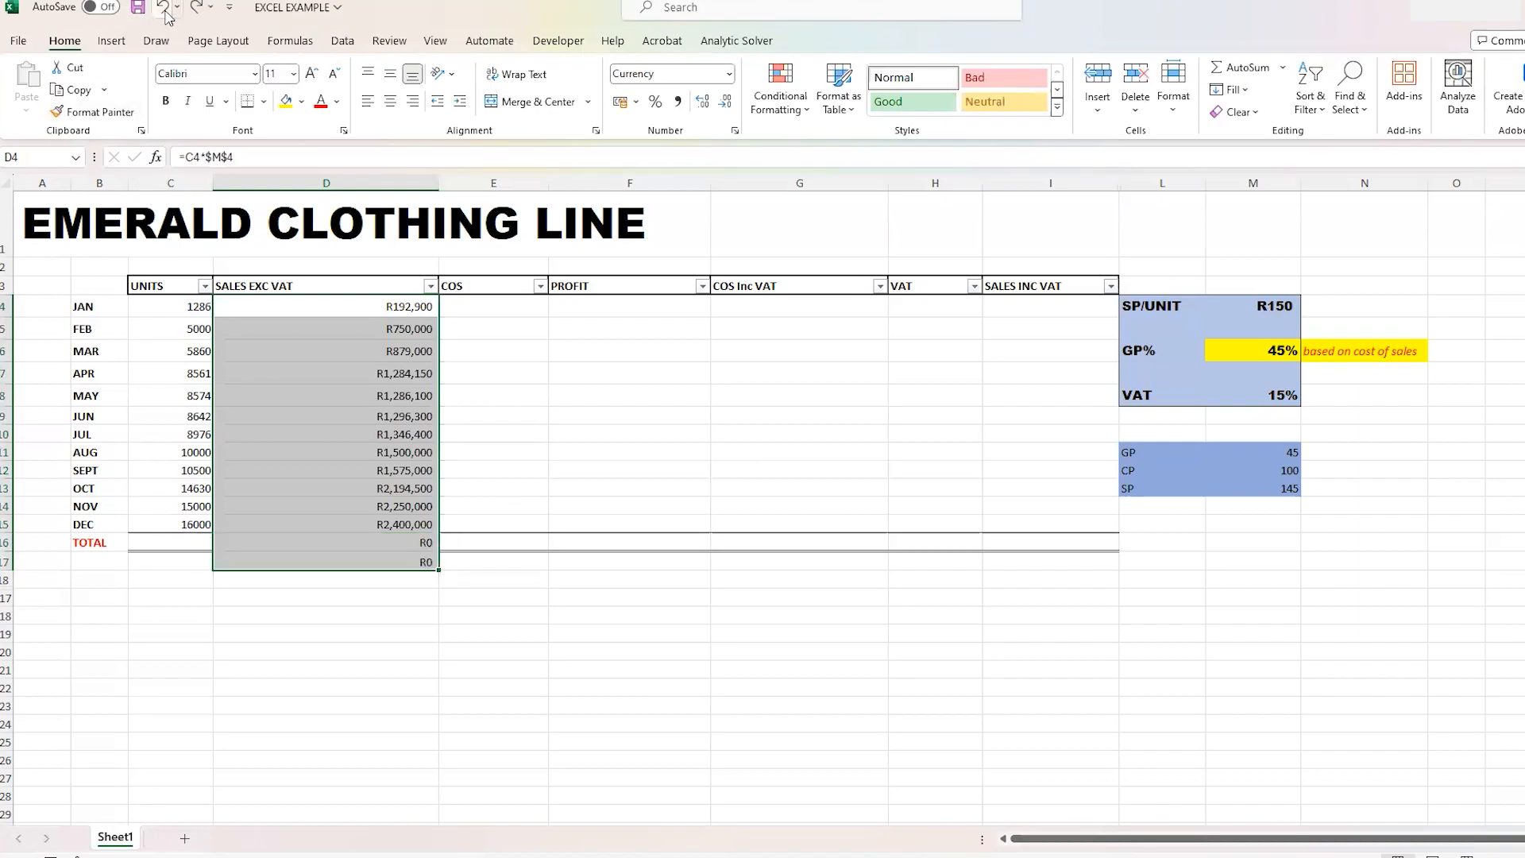
left_click(165, 10)
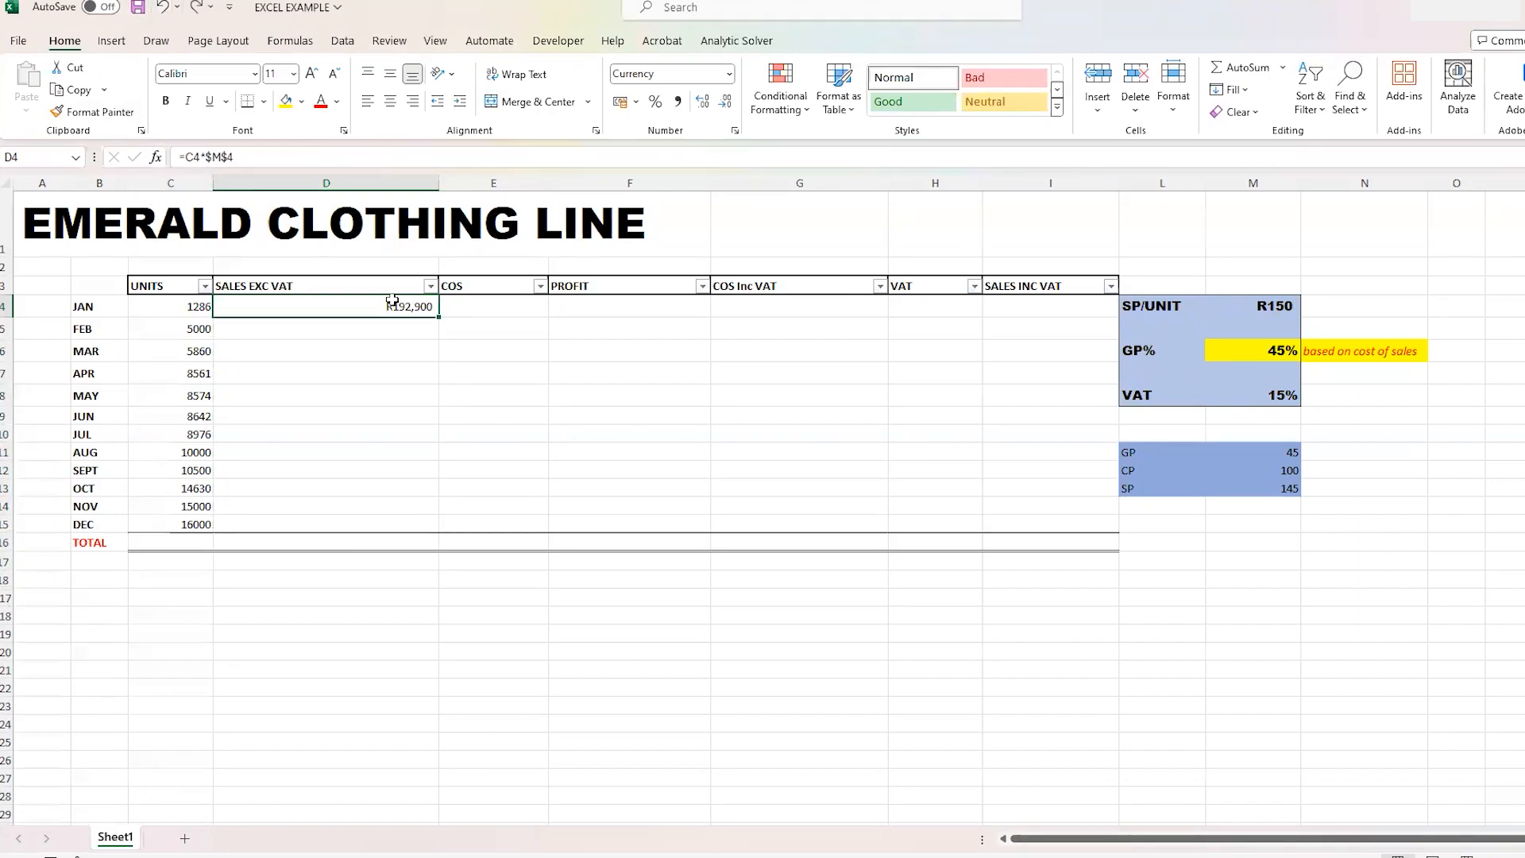
- Copy the January sales formula down to December in D5:D15 and check that the copied formulas keep the $M$4 reference
left_click_drag(441, 317, 446, 523)
left_click(592, 449)
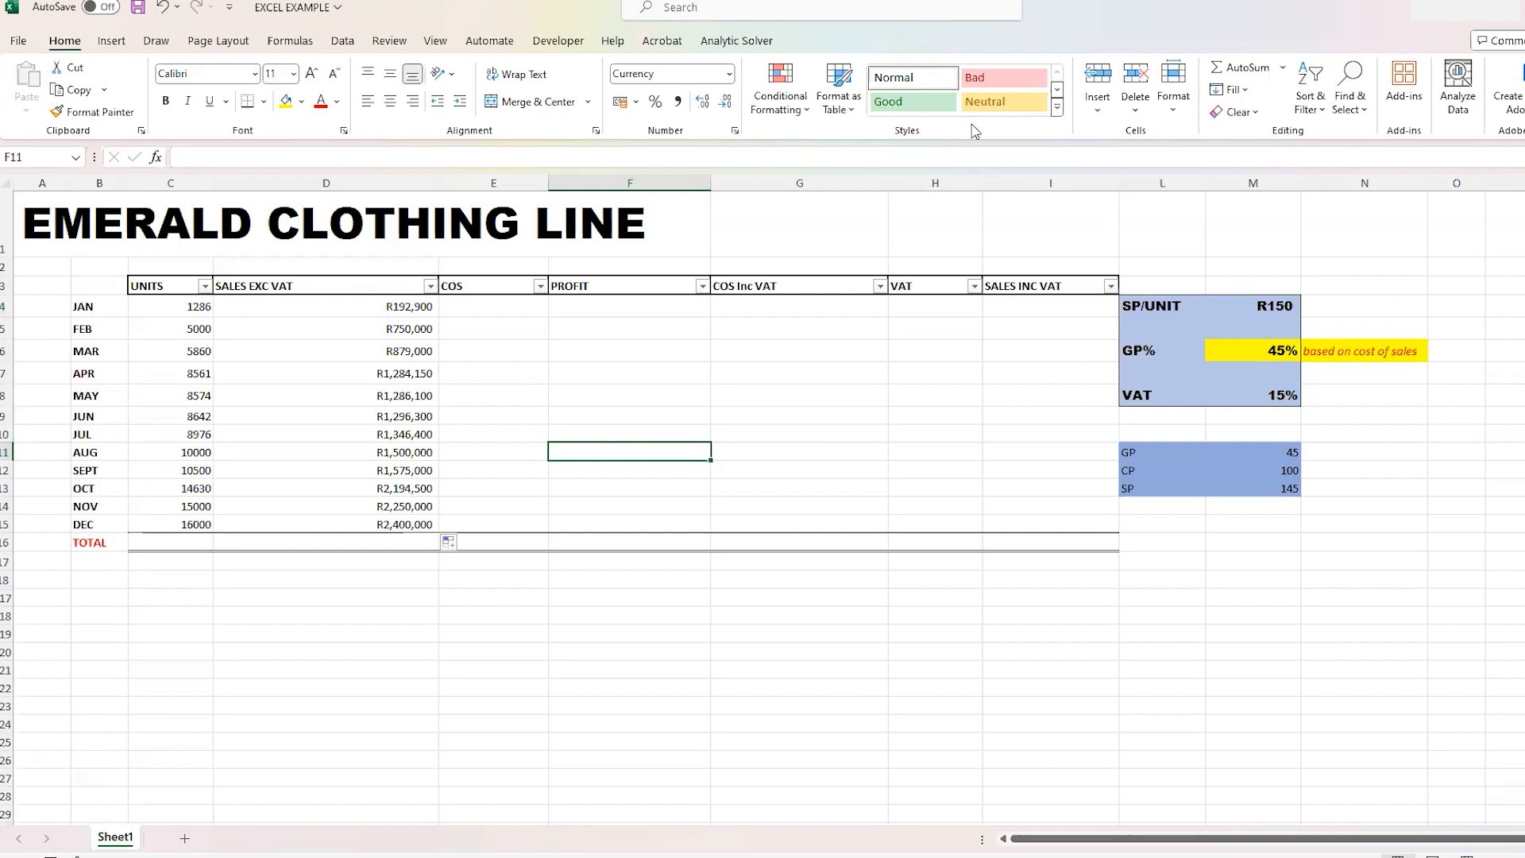
left_click(1263, 305)
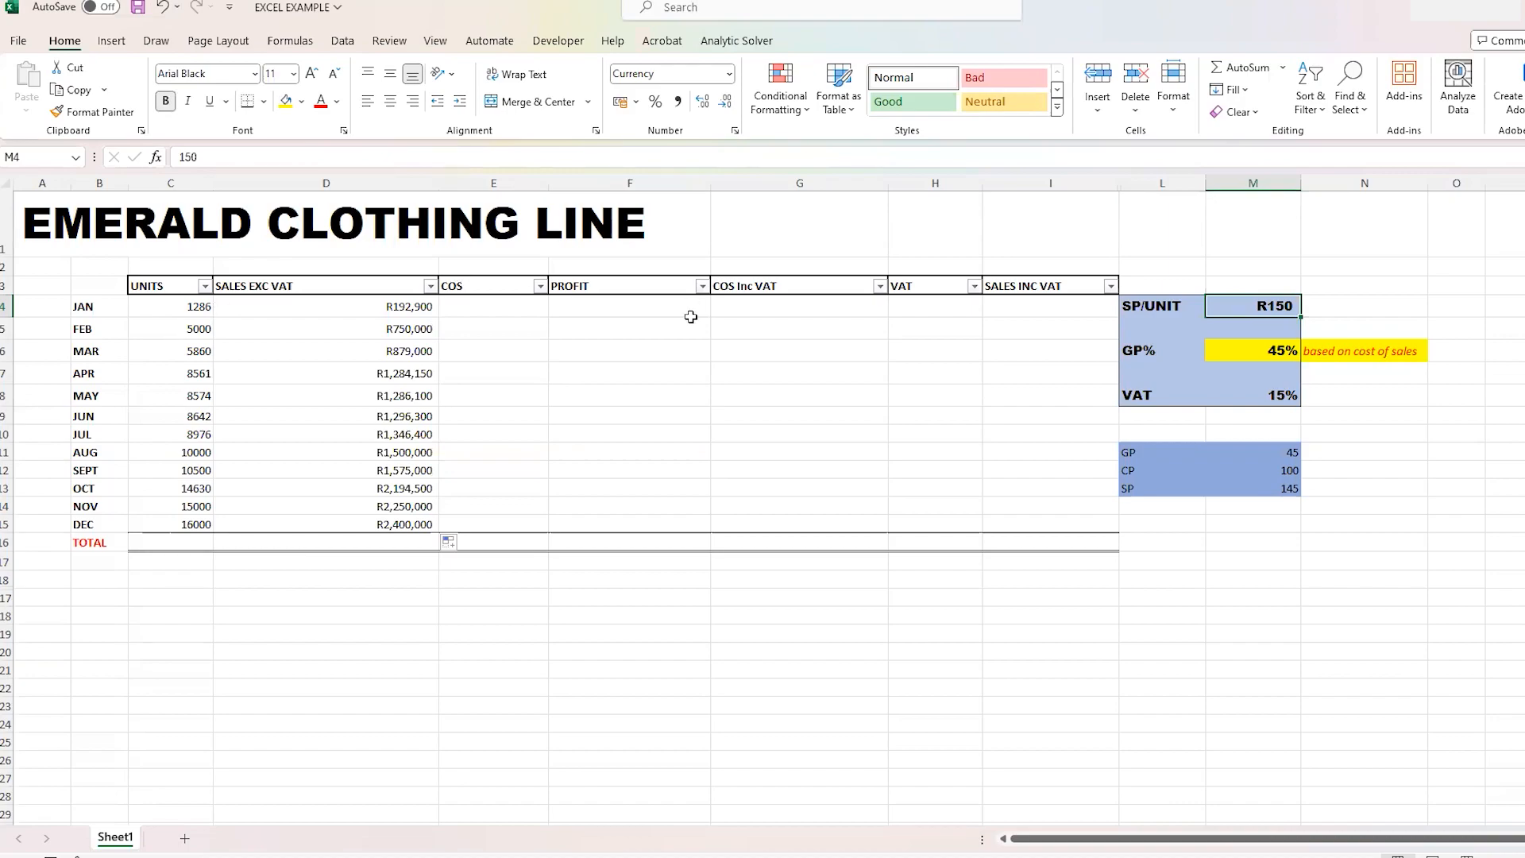
left_click(404, 311)
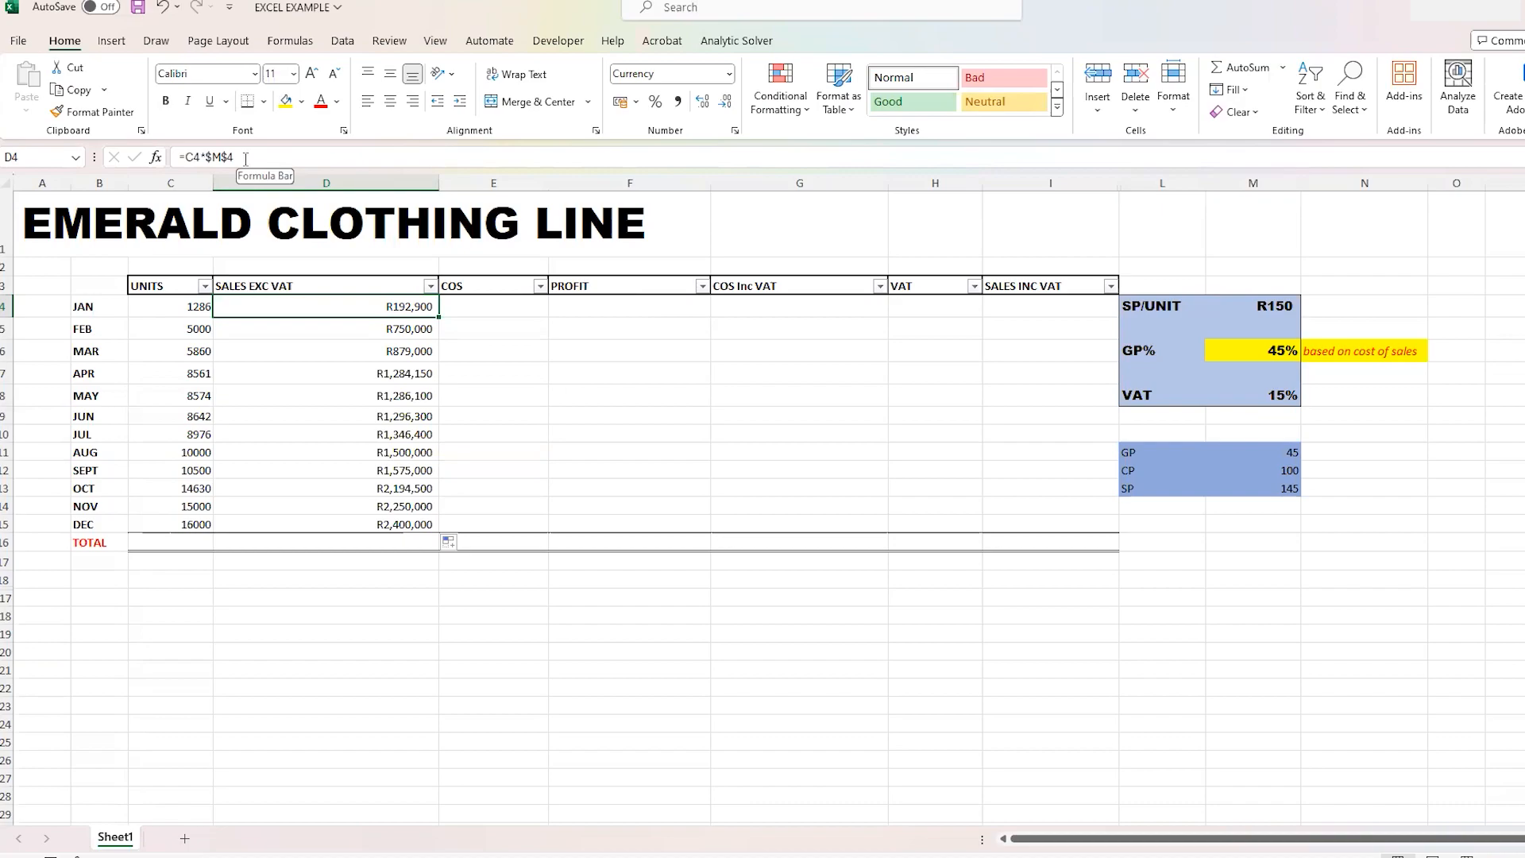
left_click(348, 332)
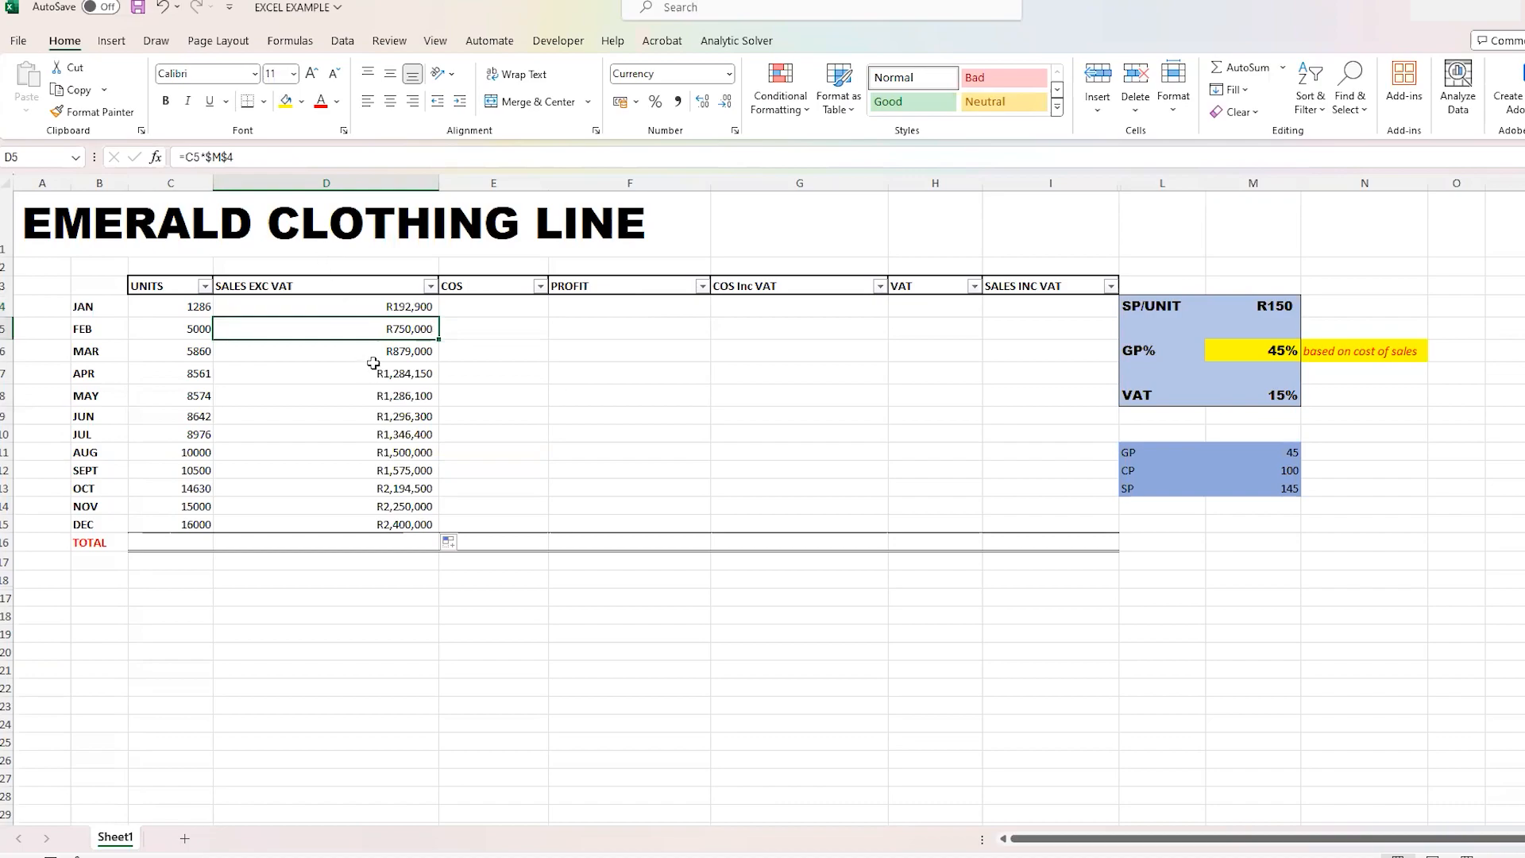
left_click(373, 359)
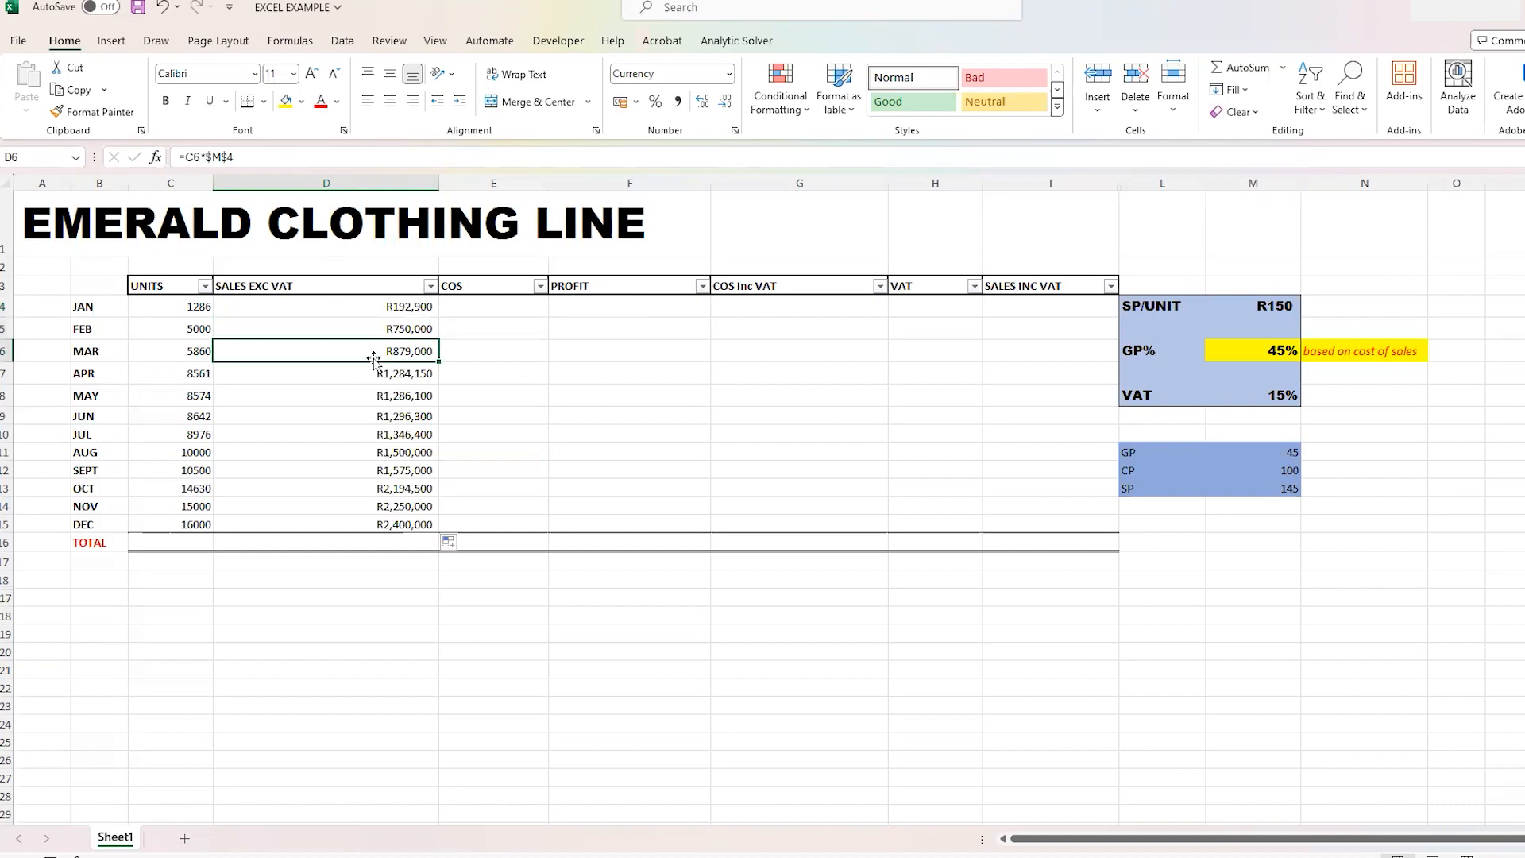
left_click(379, 381)
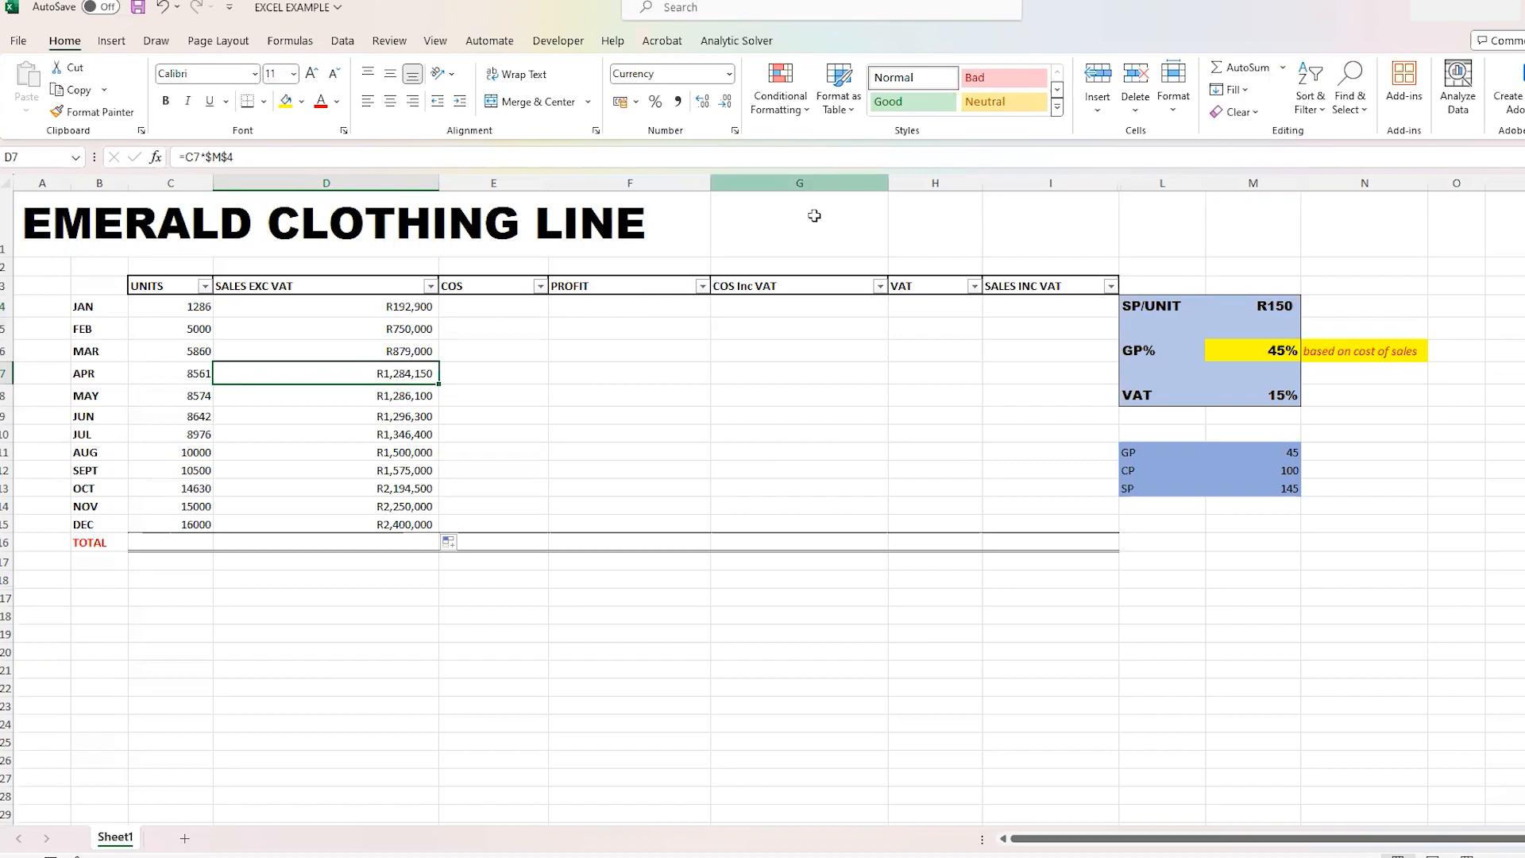
left_click(511, 304)
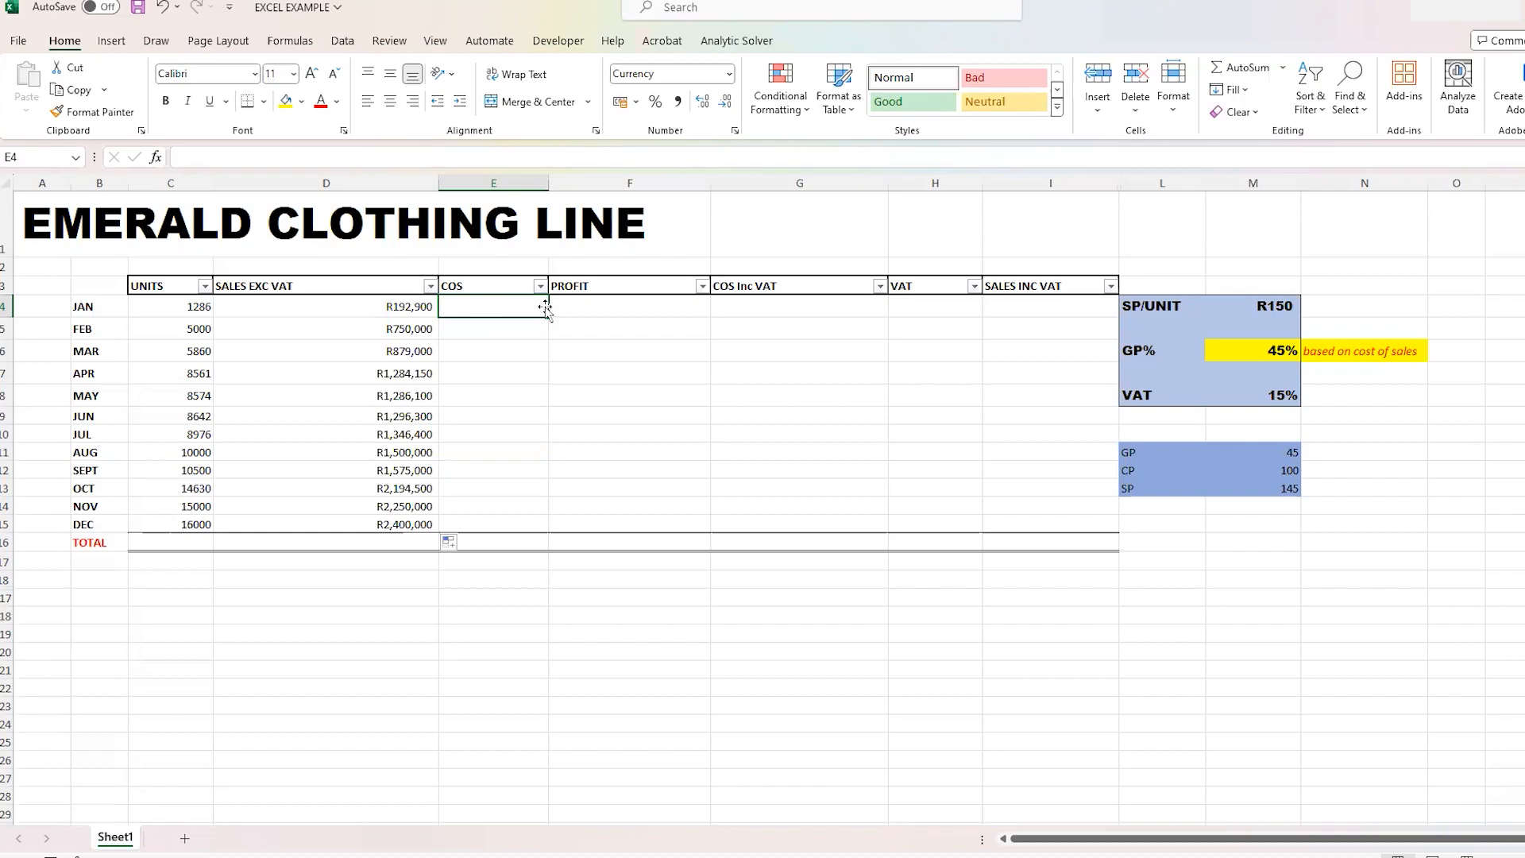
left_click(1239, 352)
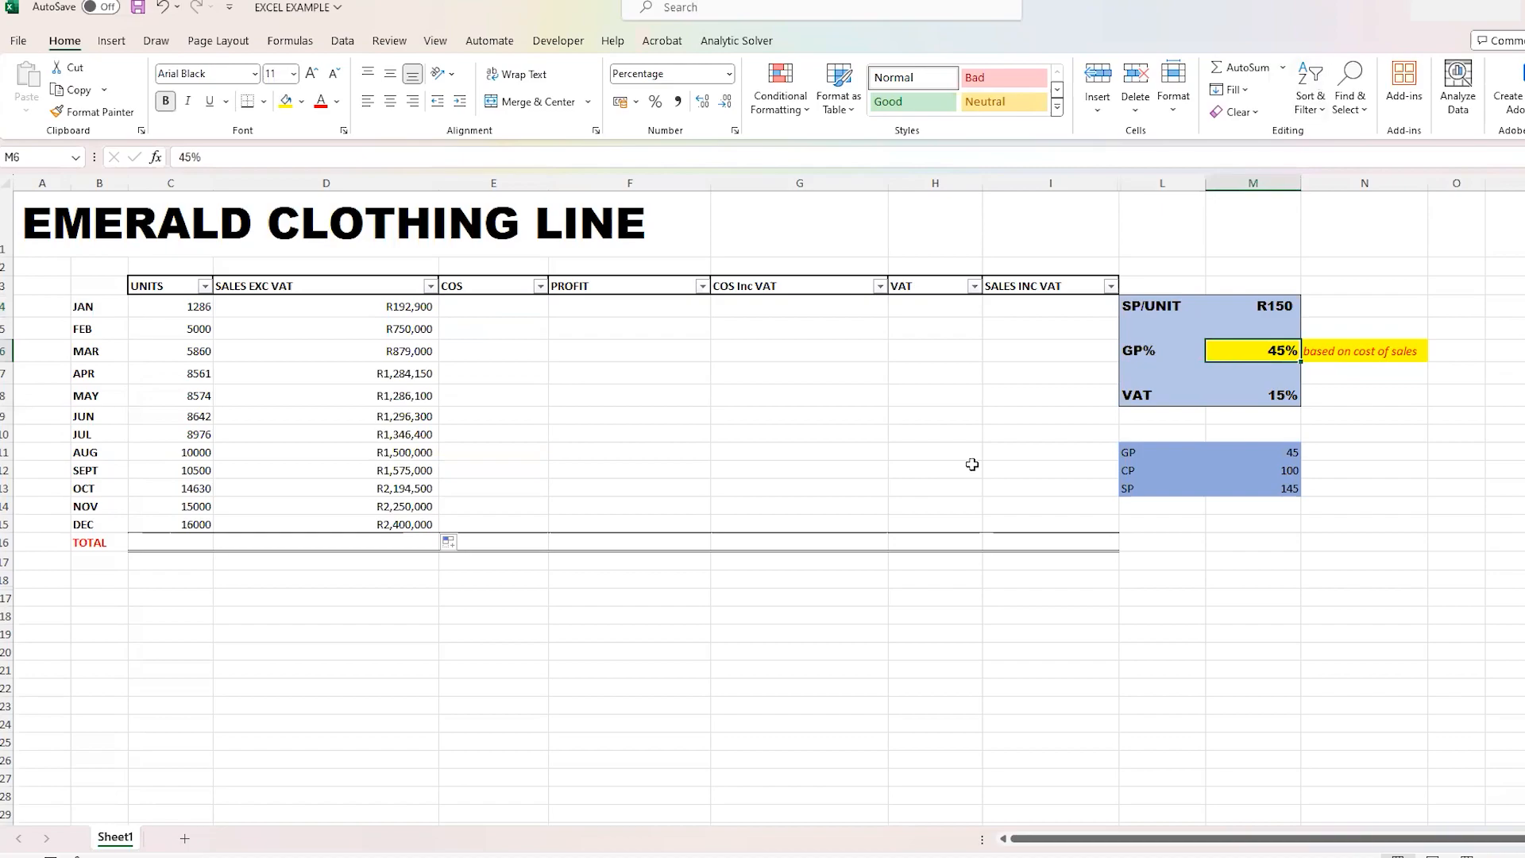
left_click(527, 309)
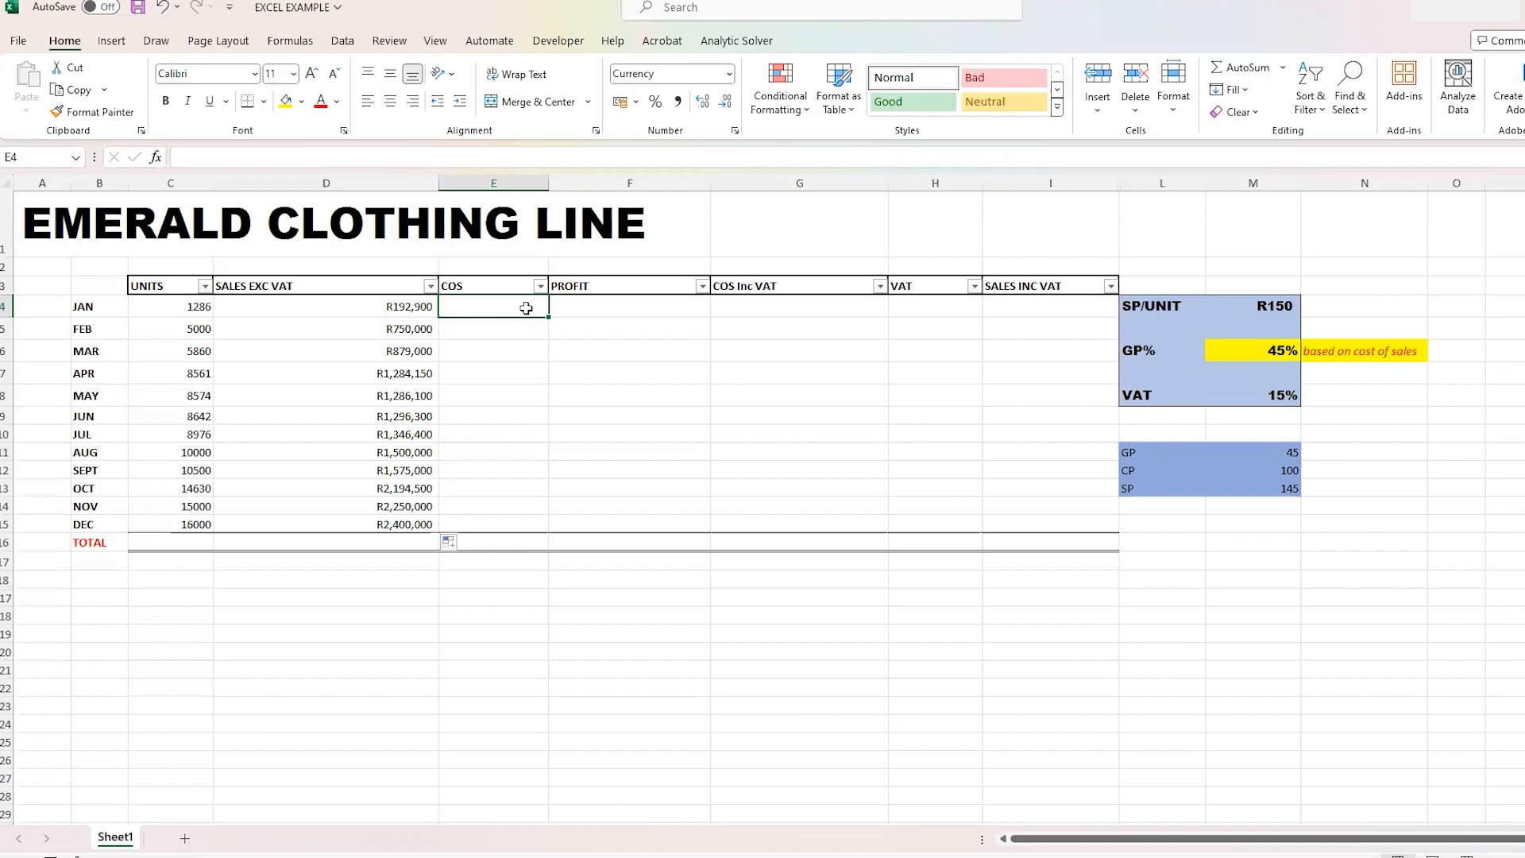
type("=")
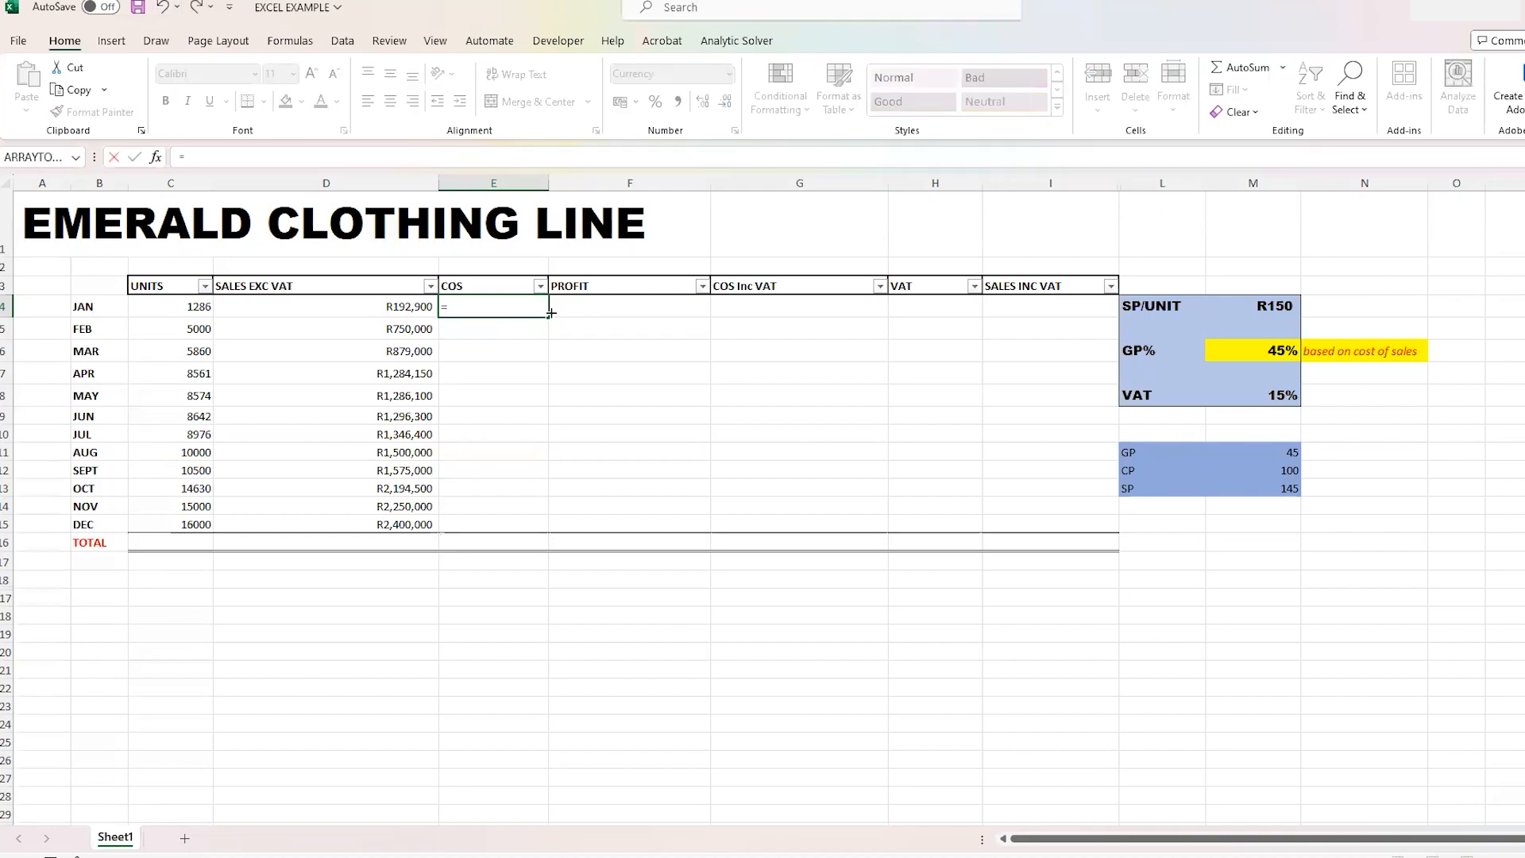
left_click(1130, 452)
left_click_drag(1130, 452, 1278, 480)
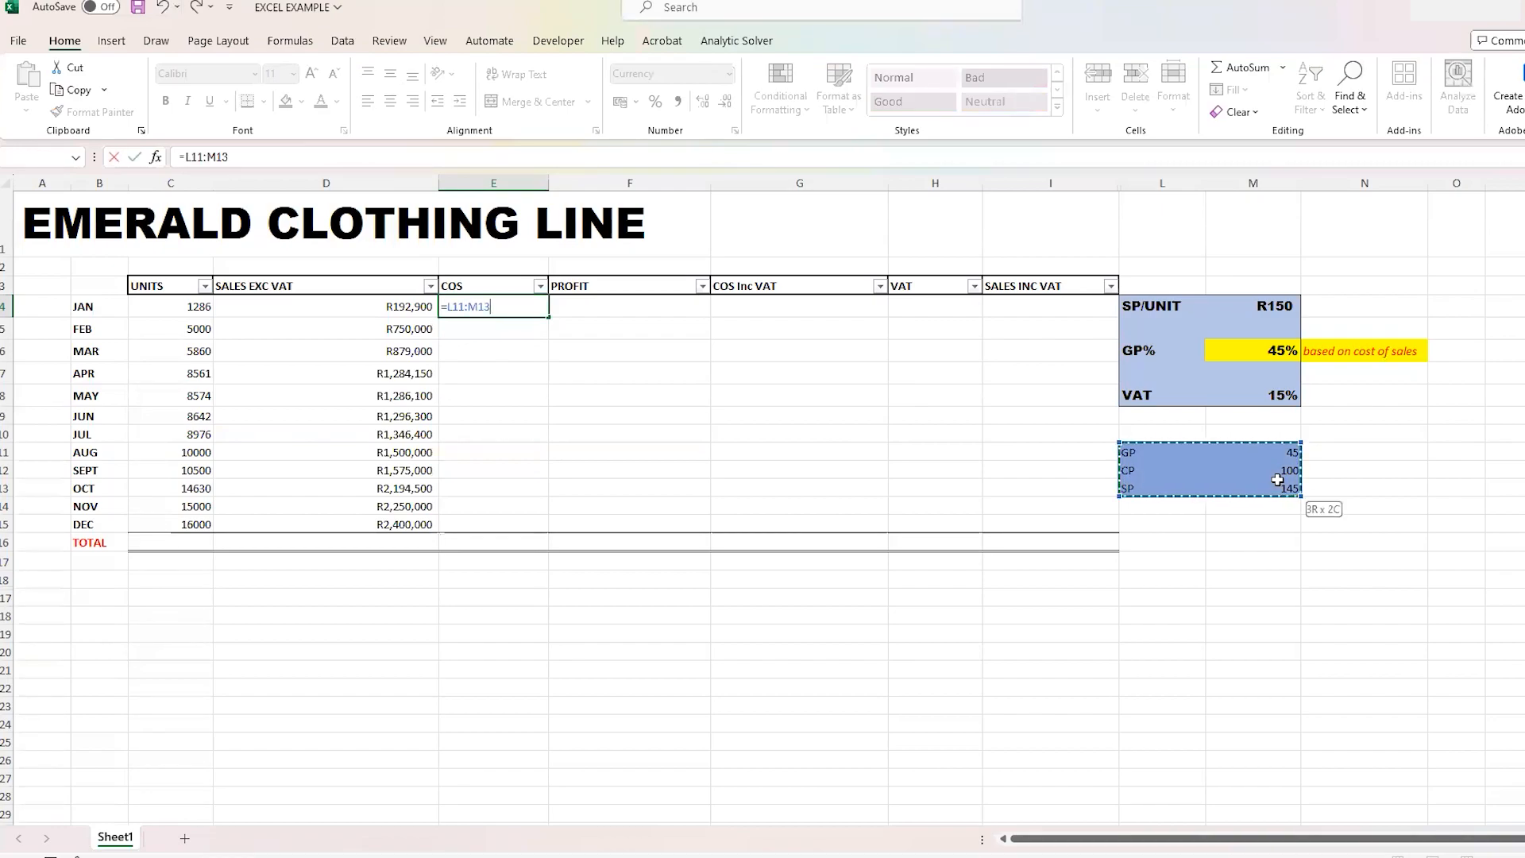
left_click(1122, 447)
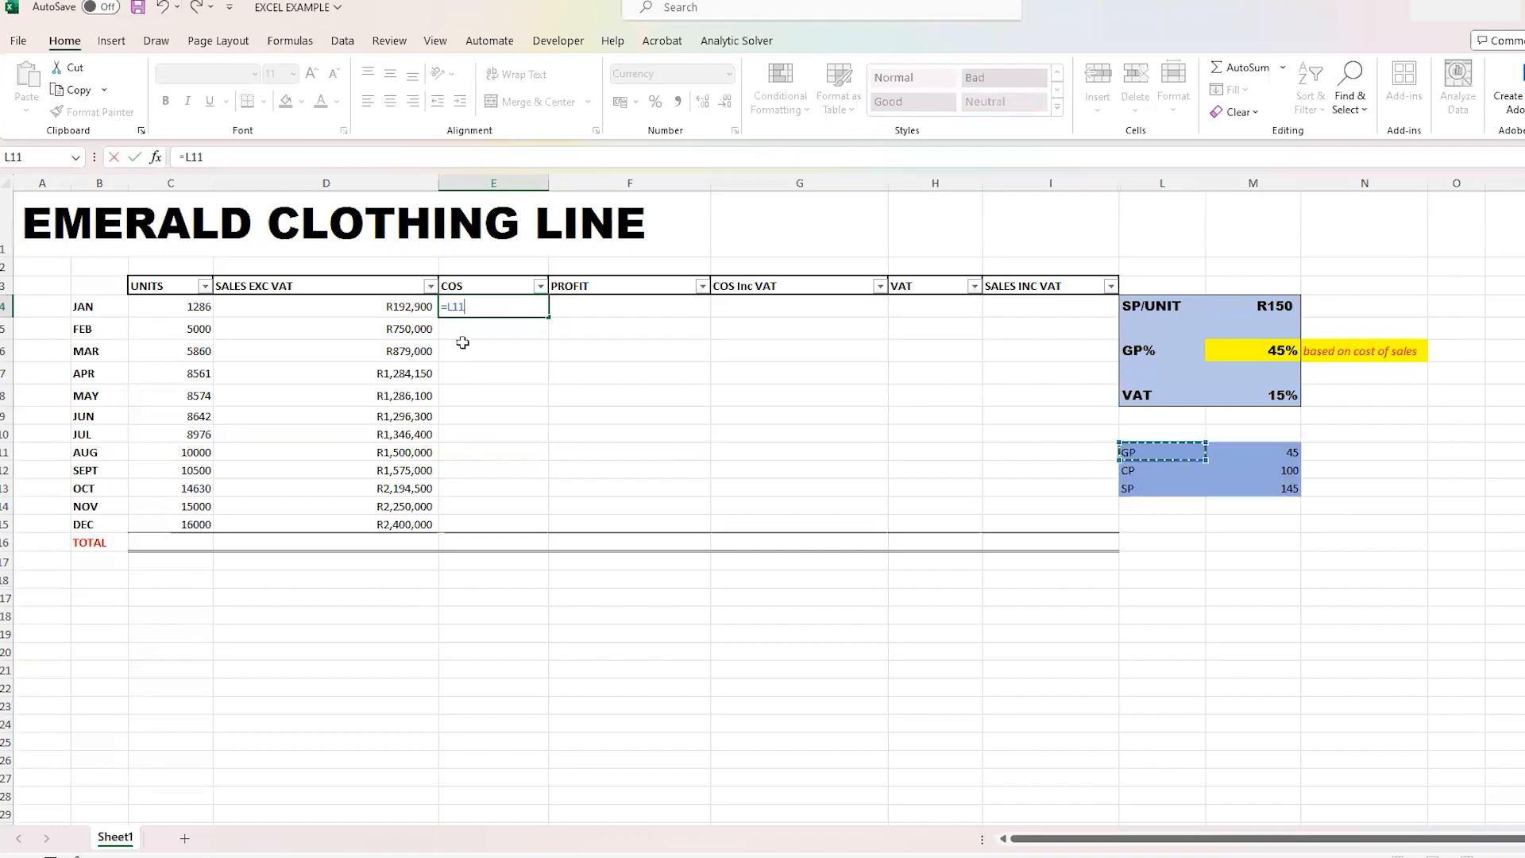
key("BackSpace")
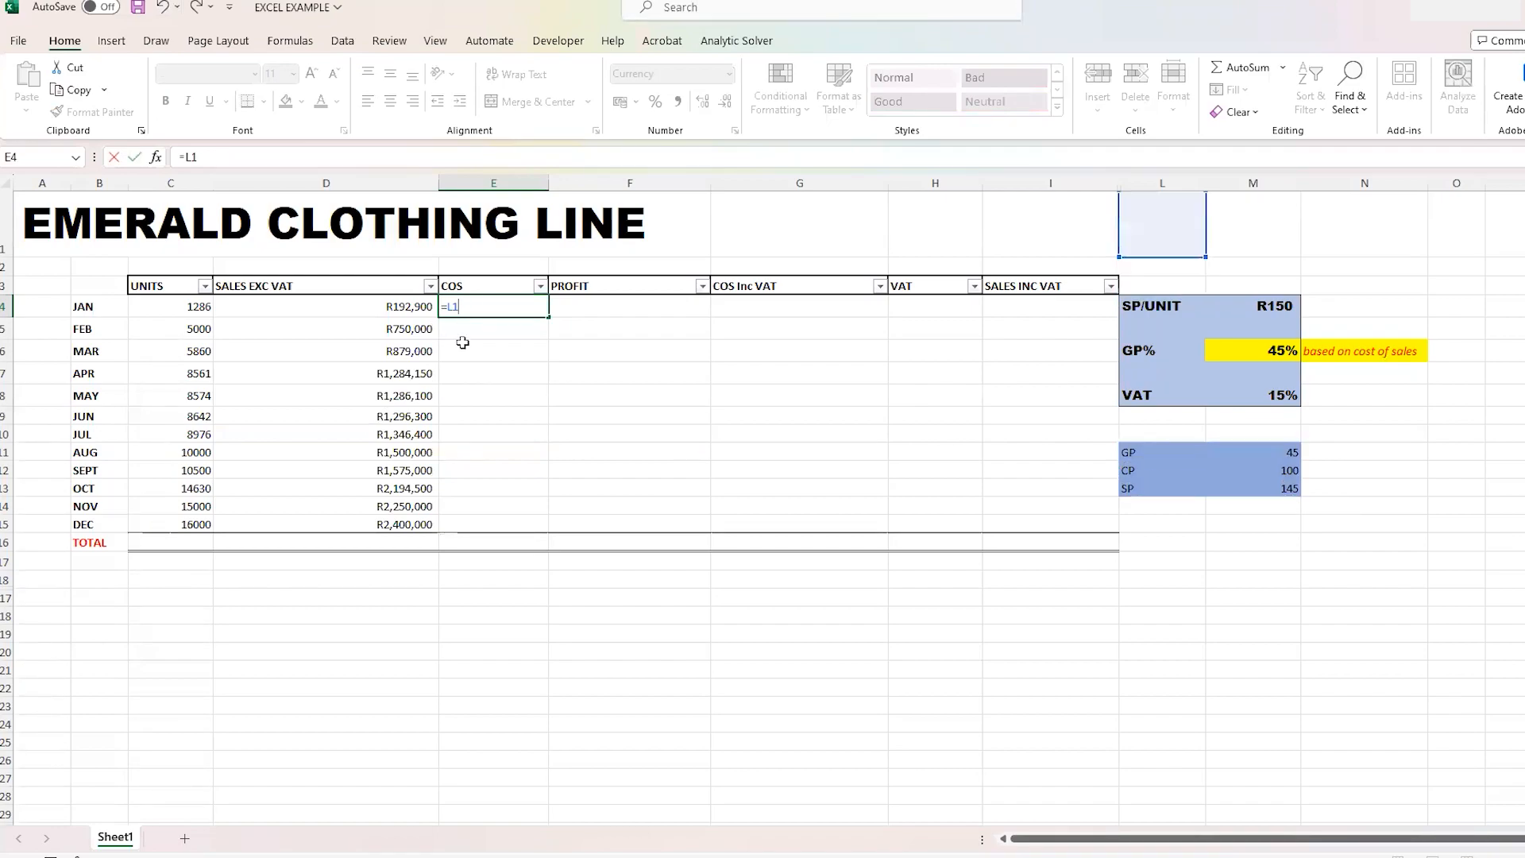
key("BackSpace")
key("BackSpace")
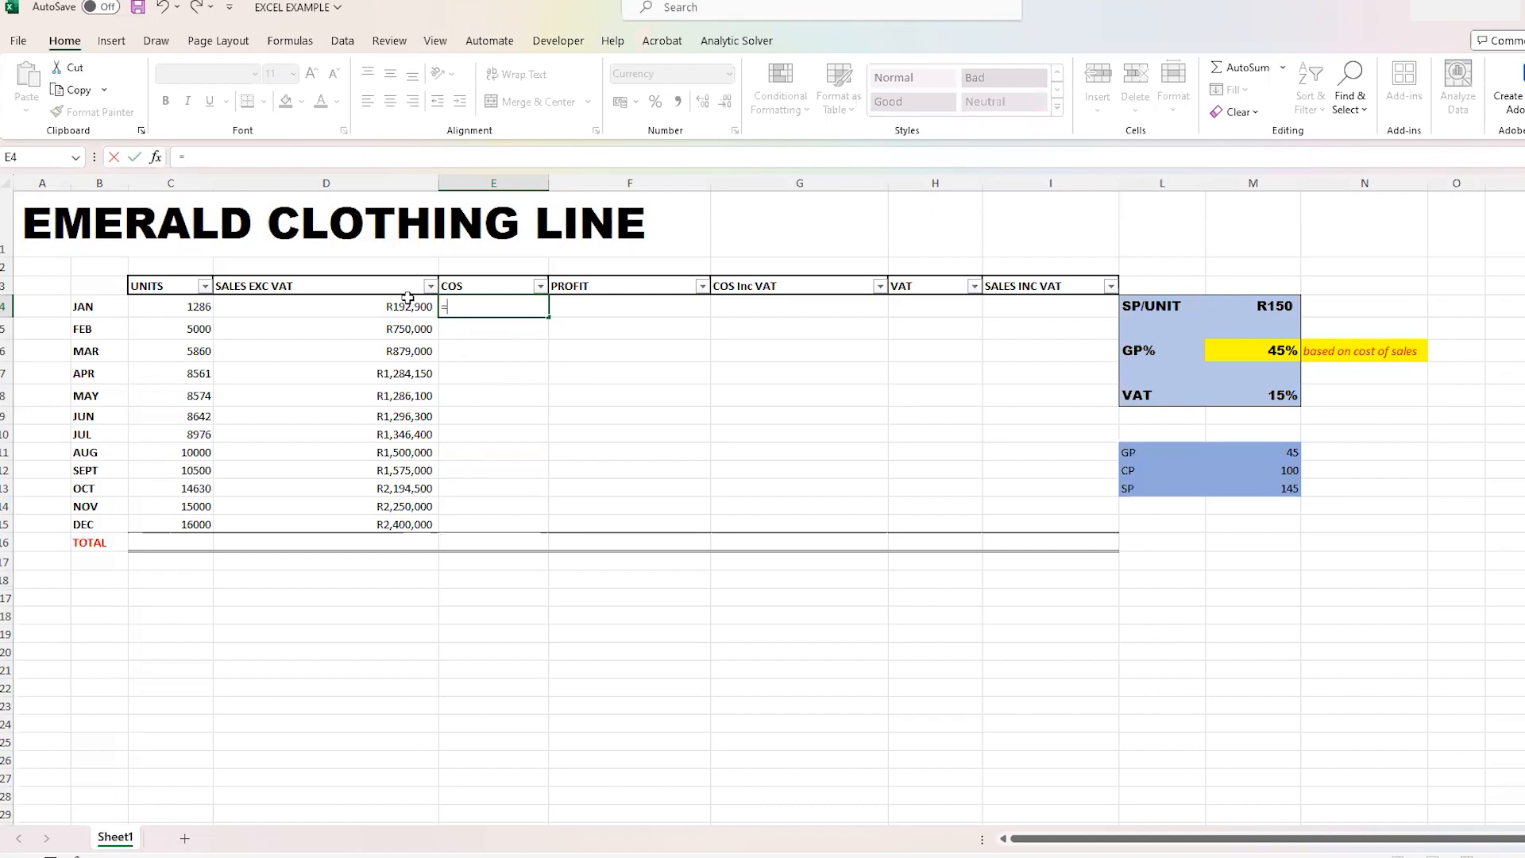
left_click(407, 306)
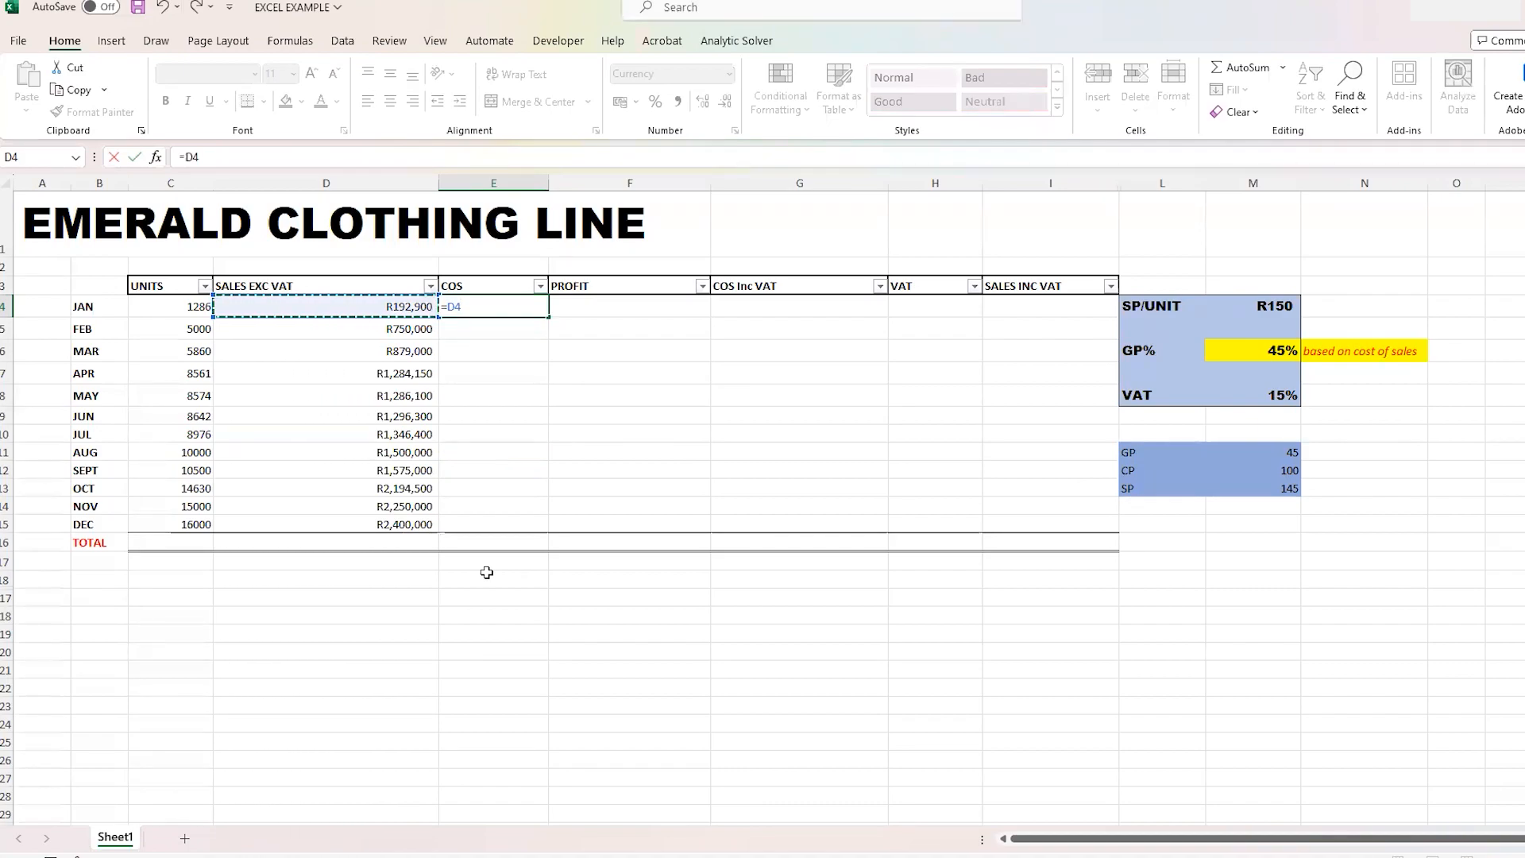
type("/")
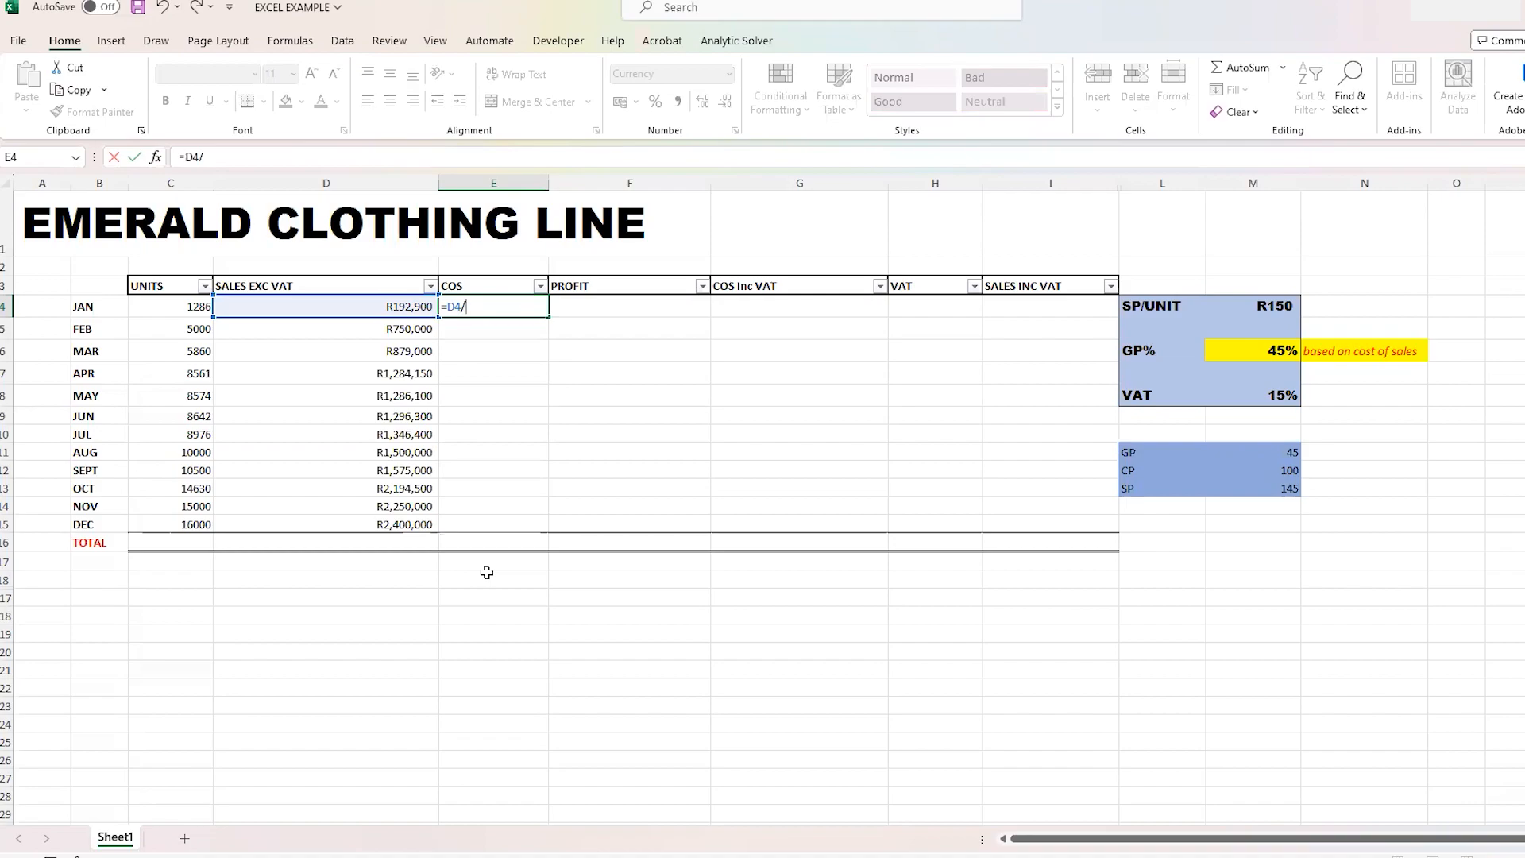
key("BackSpace")
key("BackSpace")
key("BackSpace")
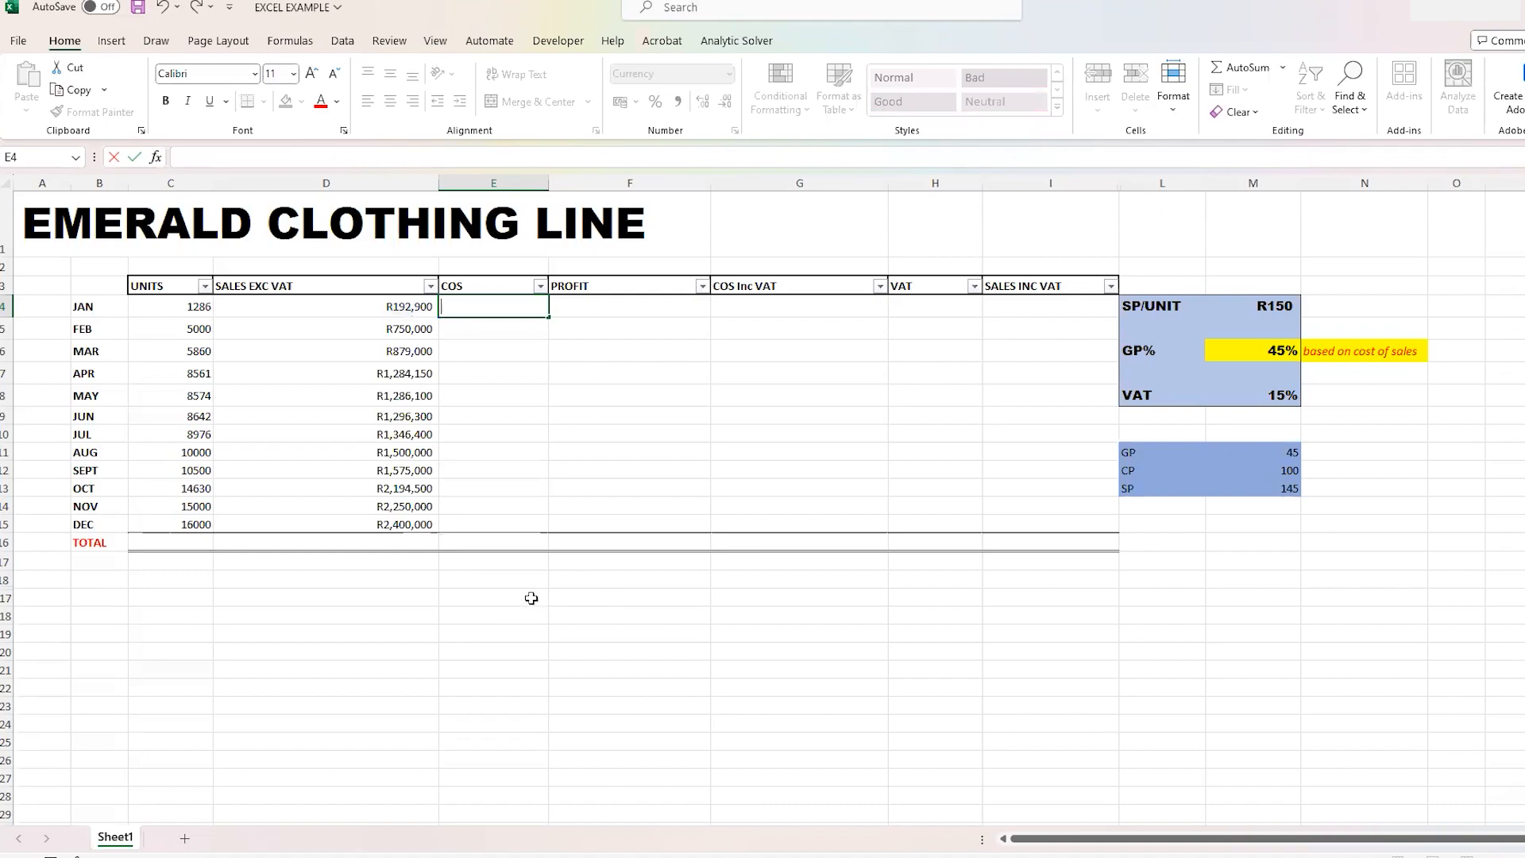
- Enter the cost-of-sales working note SPX100/145 in cell F117 below the table
left_click(596, 595)
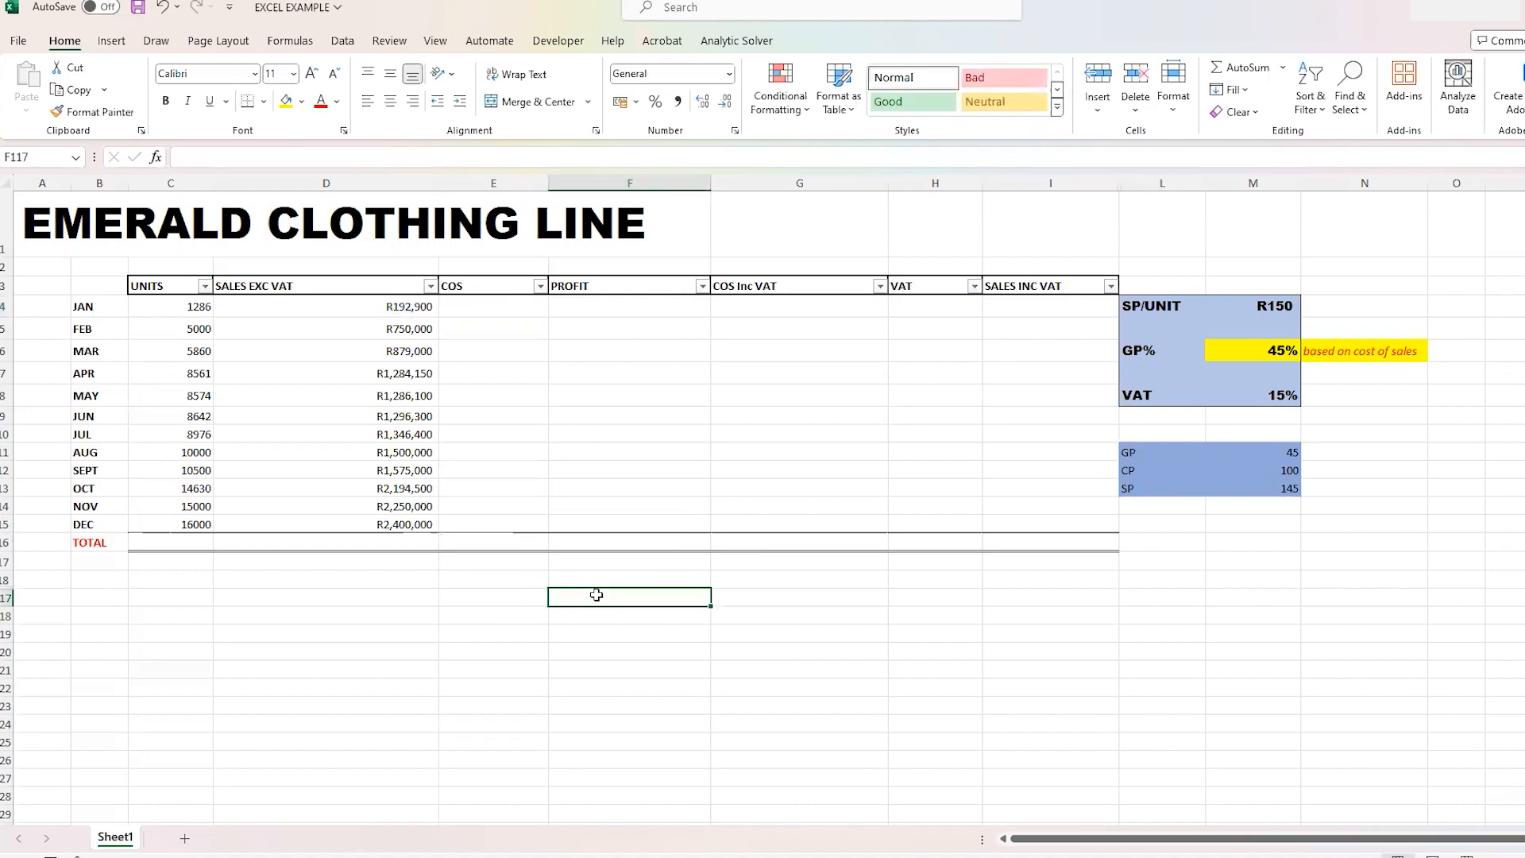
type("SP")
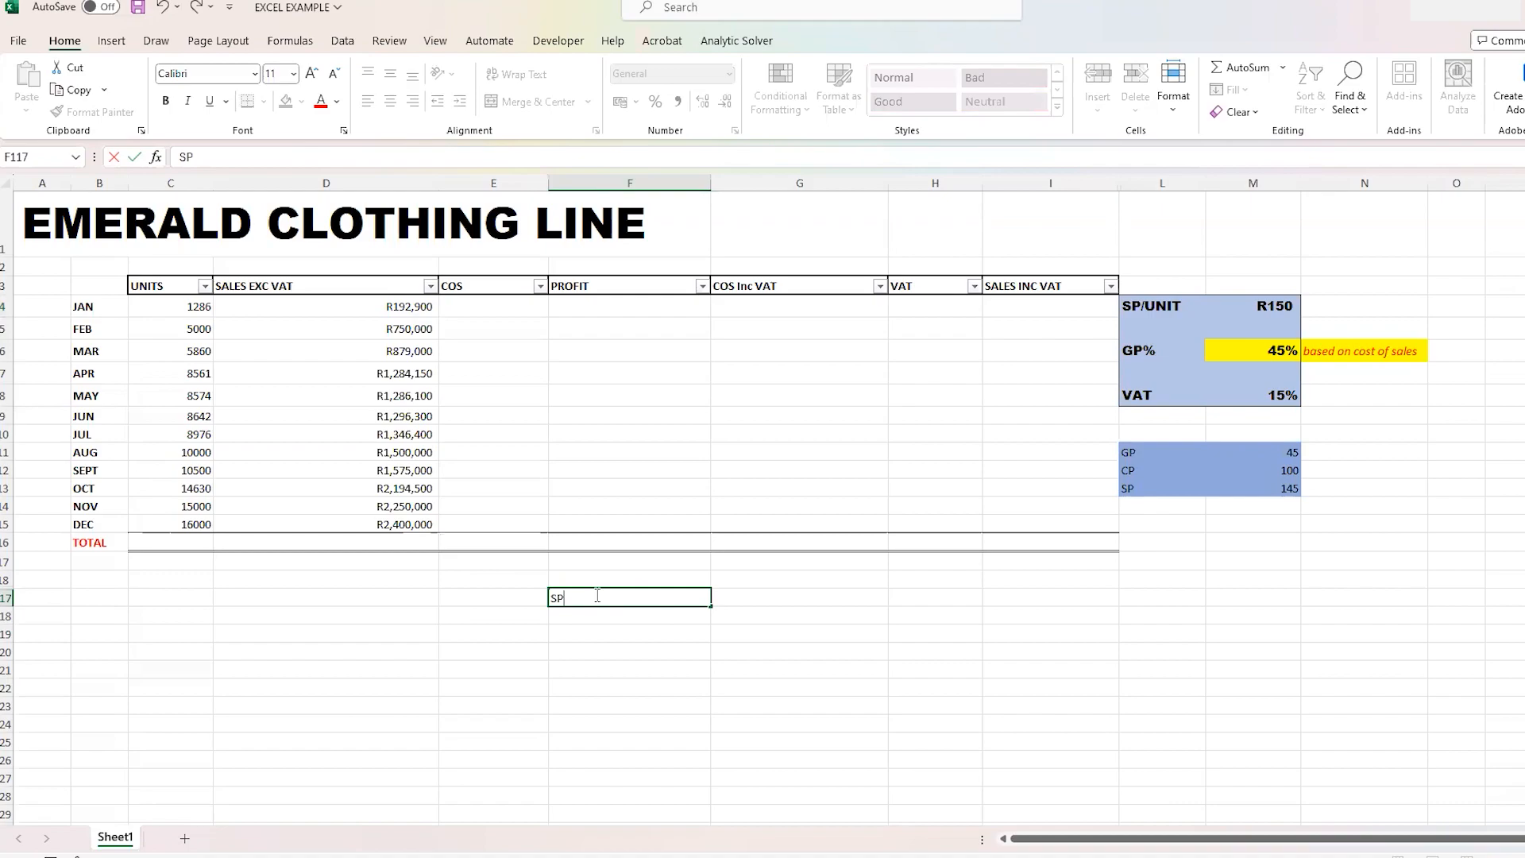
type("X100/145")
- Enter the decimal version of the working note, SPX1/(1+0.45), in cell F118
left_click(600, 625)
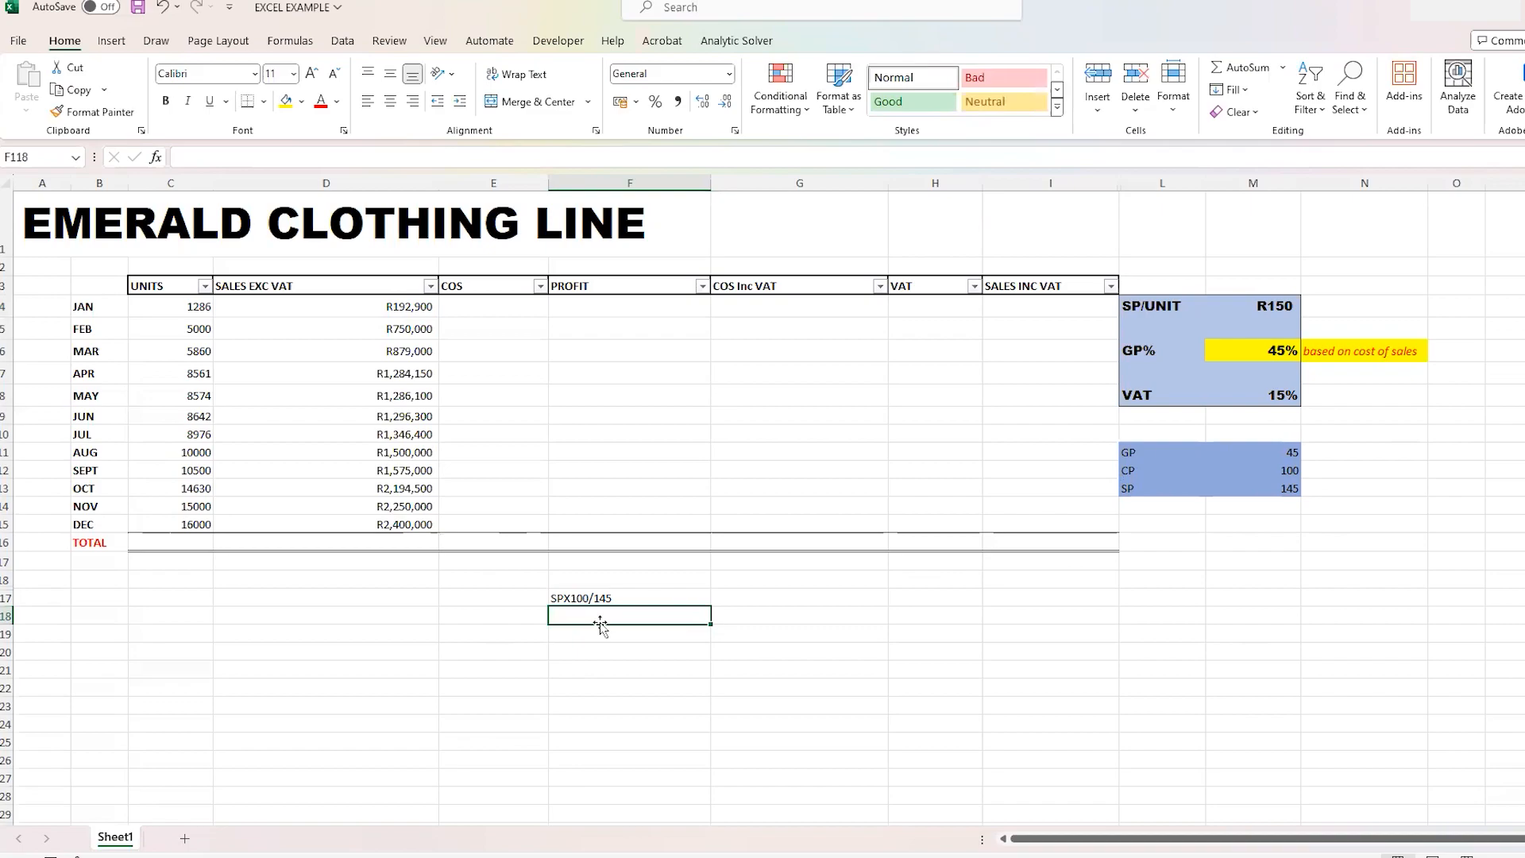
type("SP")
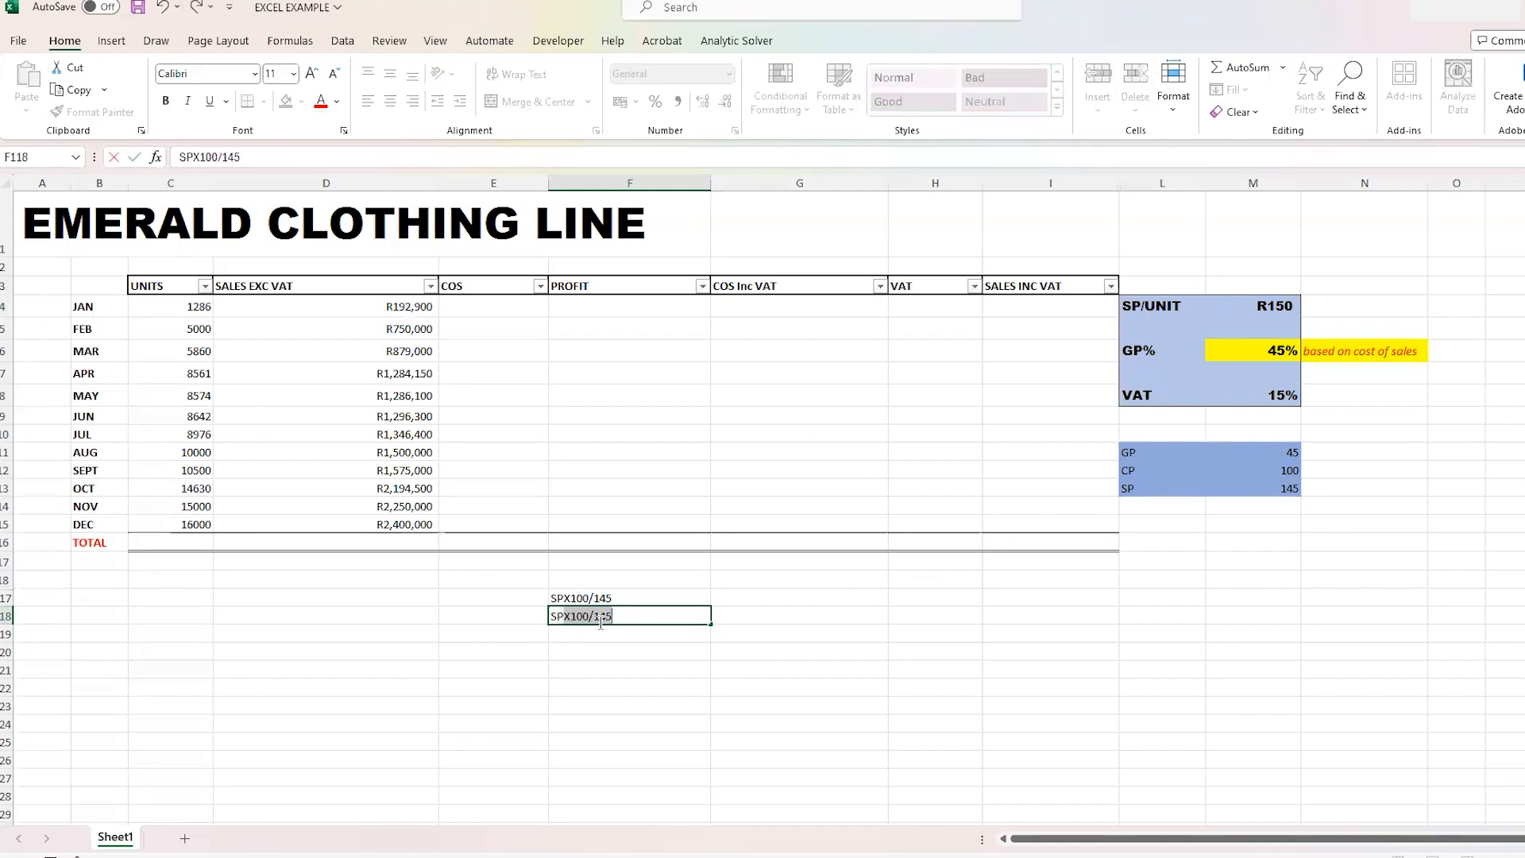
type("X1/1.45")
key("BackSpace")
key("BackSpace")
key("BackSpace")
type("(1+45")
key("BackSpace")
key("BackSpace")
type("0.45)")
- Enter the simplified working note SP/(1+0.45) in cell F119
left_click(617, 638)
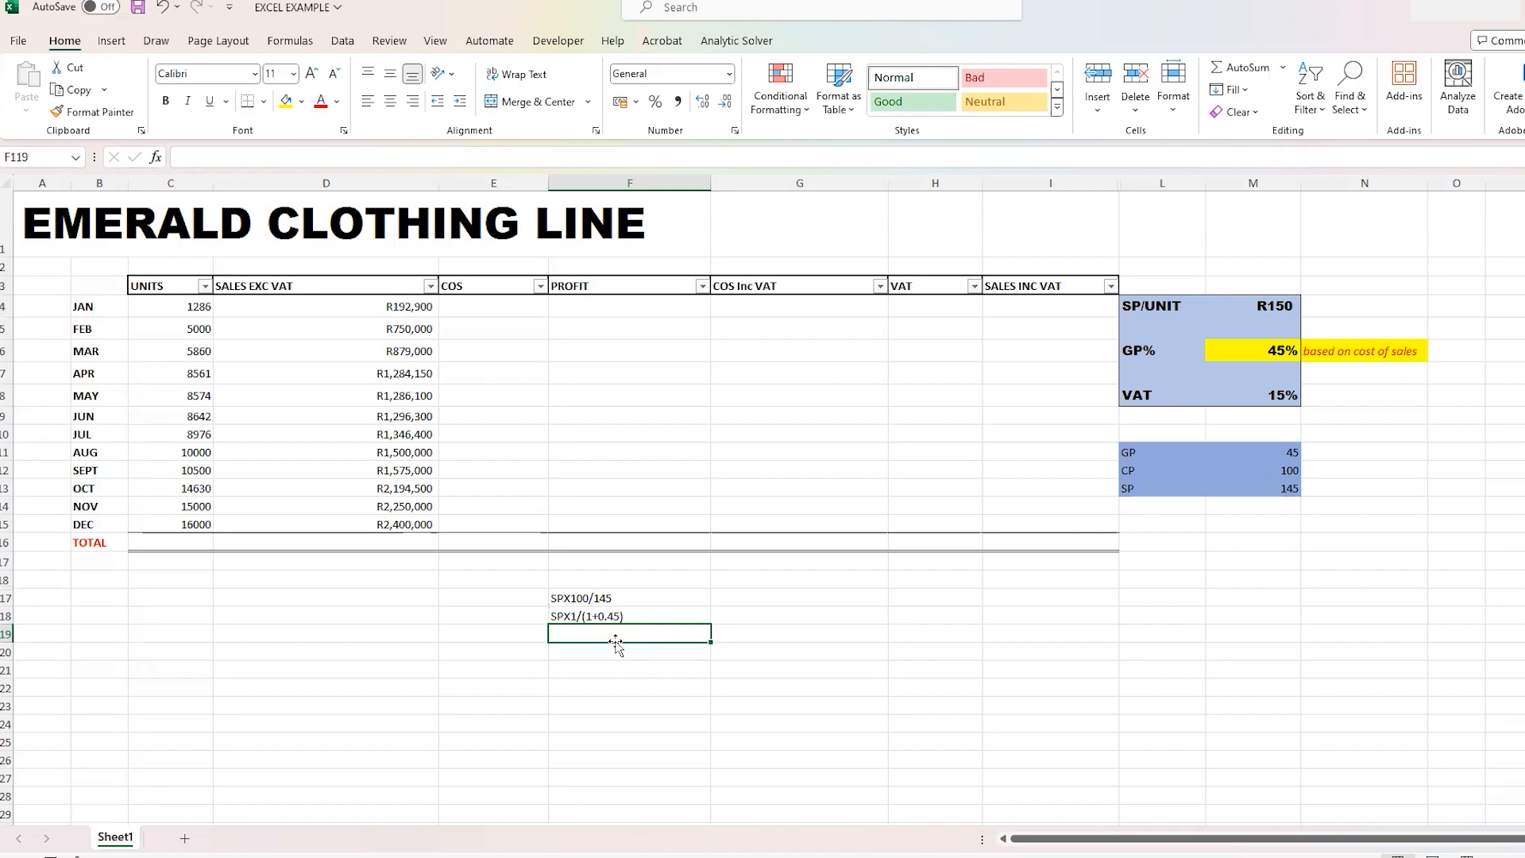
type("SP")
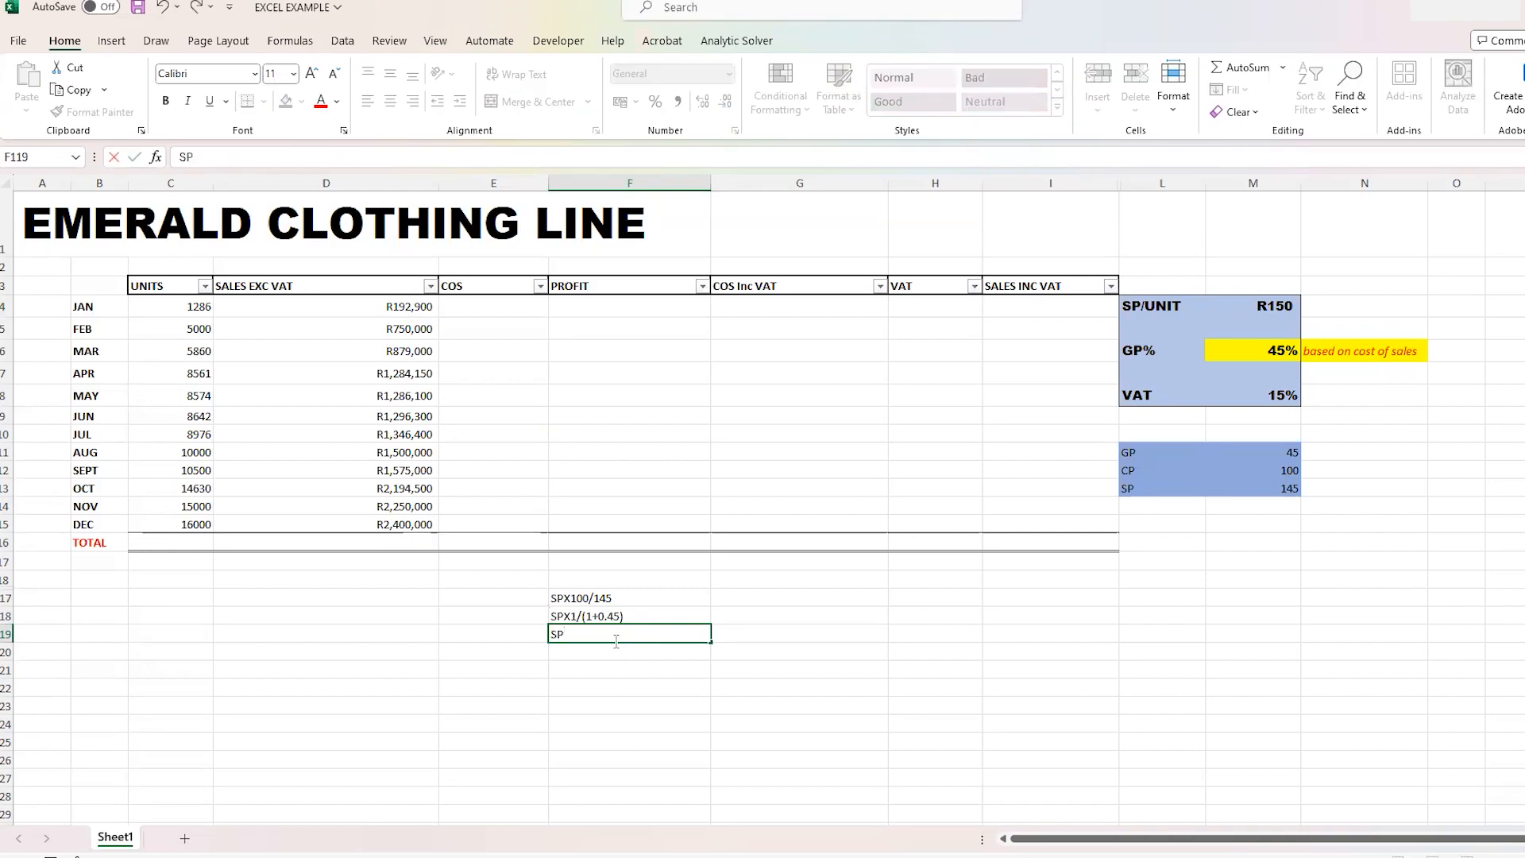
type("X")
key("BackSpace")
type("/(1+0.45)")
left_click(946, 630)
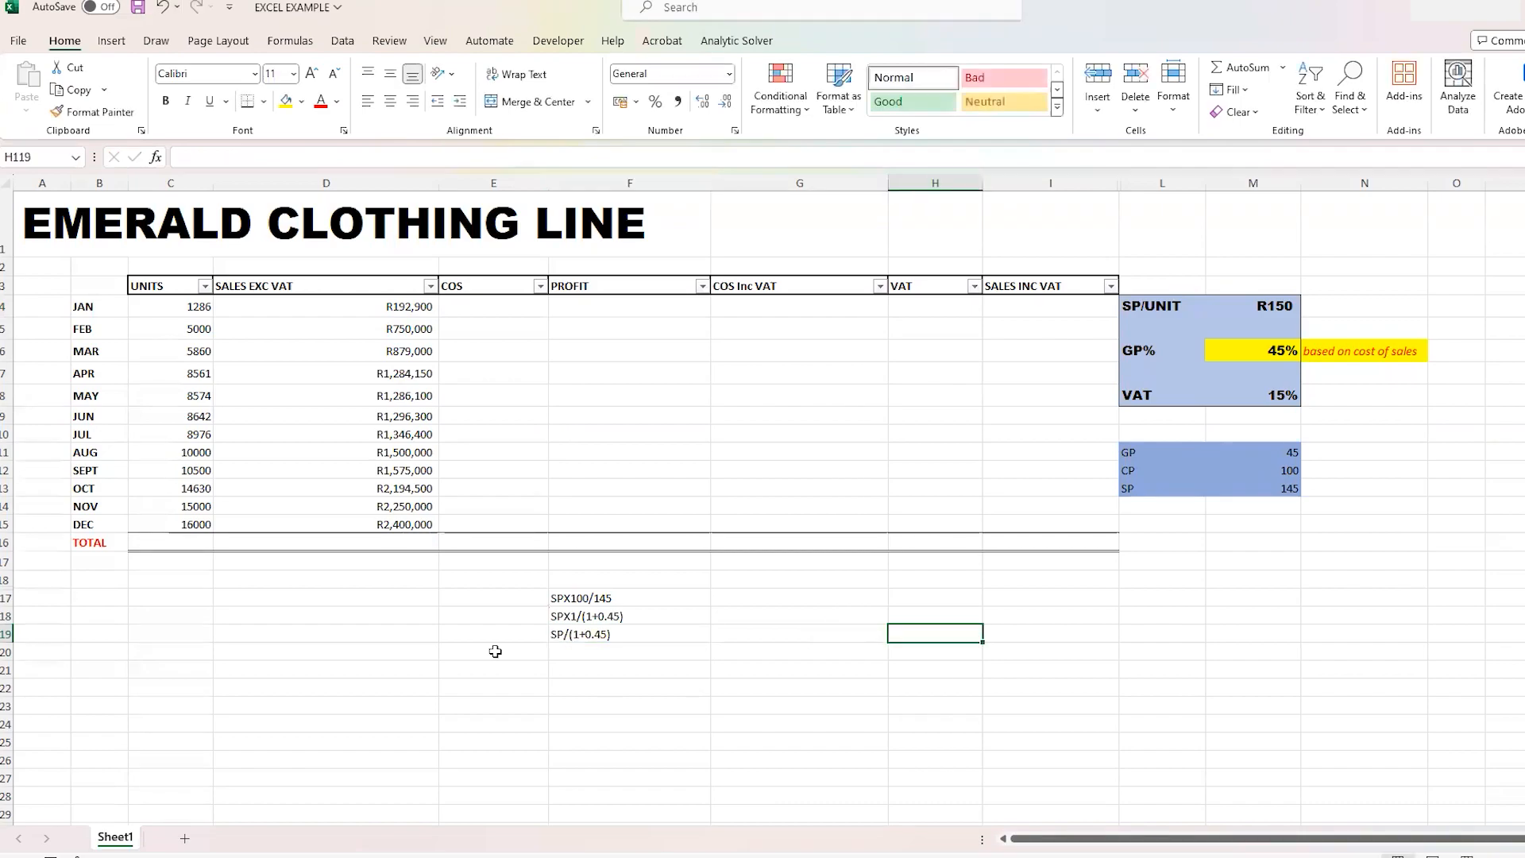
- Highlight the simplified working note in cell F119 with a yellow fill
left_click(574, 635)
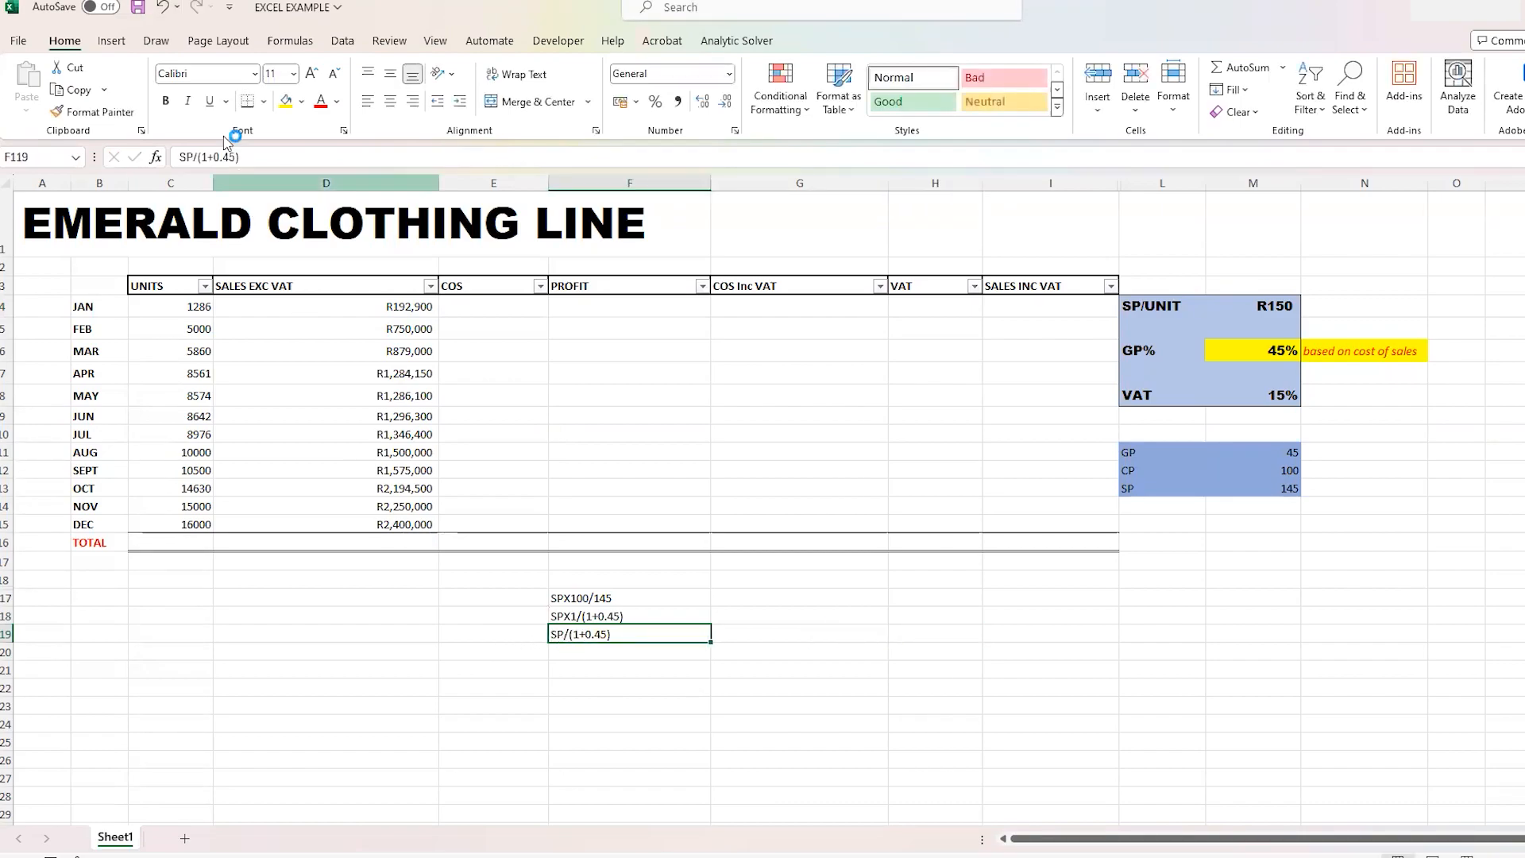
left_click(286, 102)
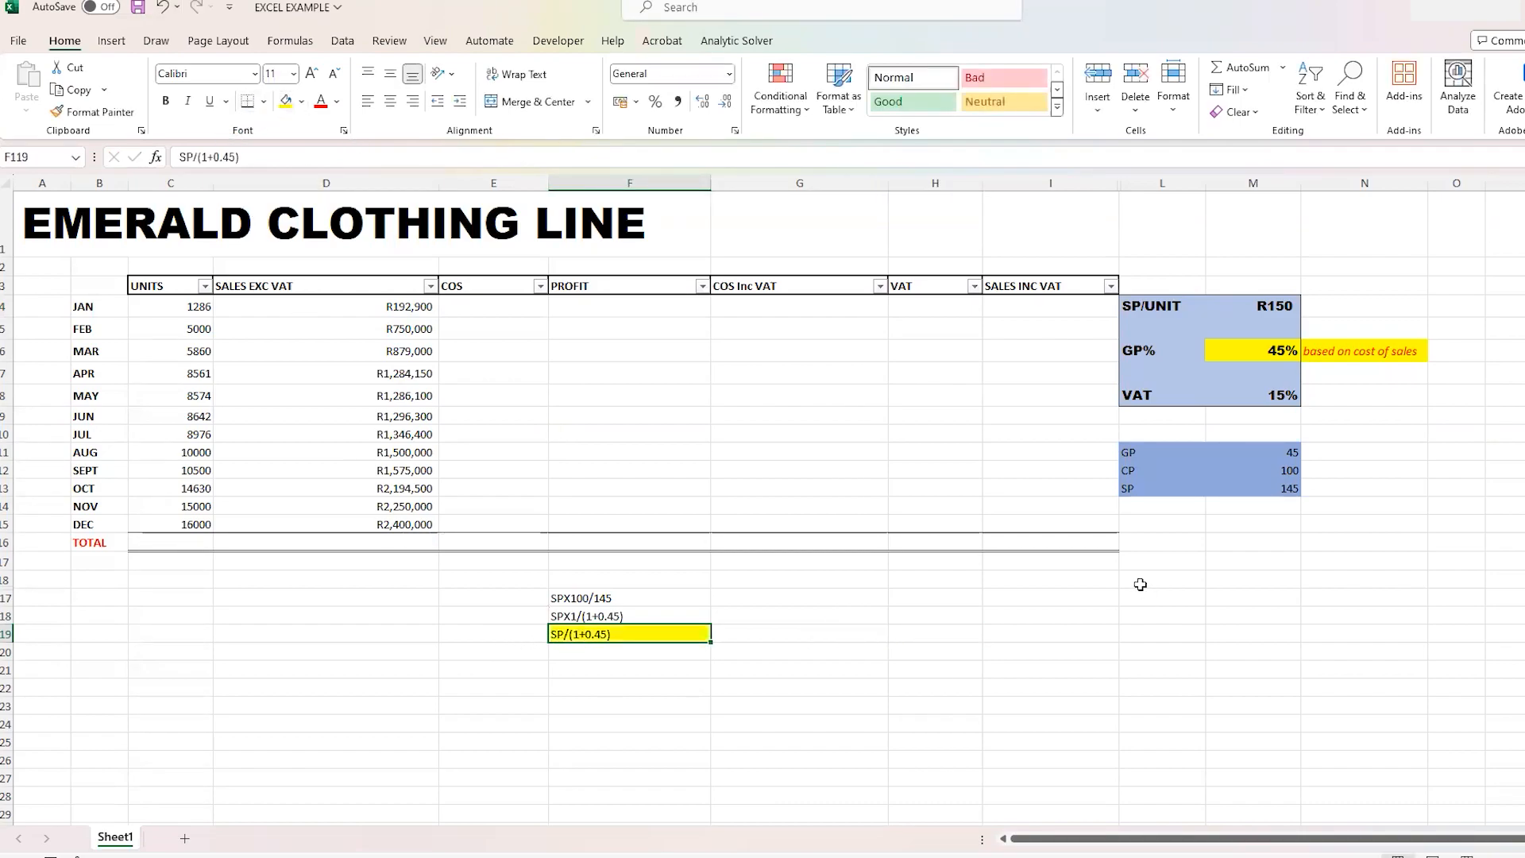
left_click(979, 617)
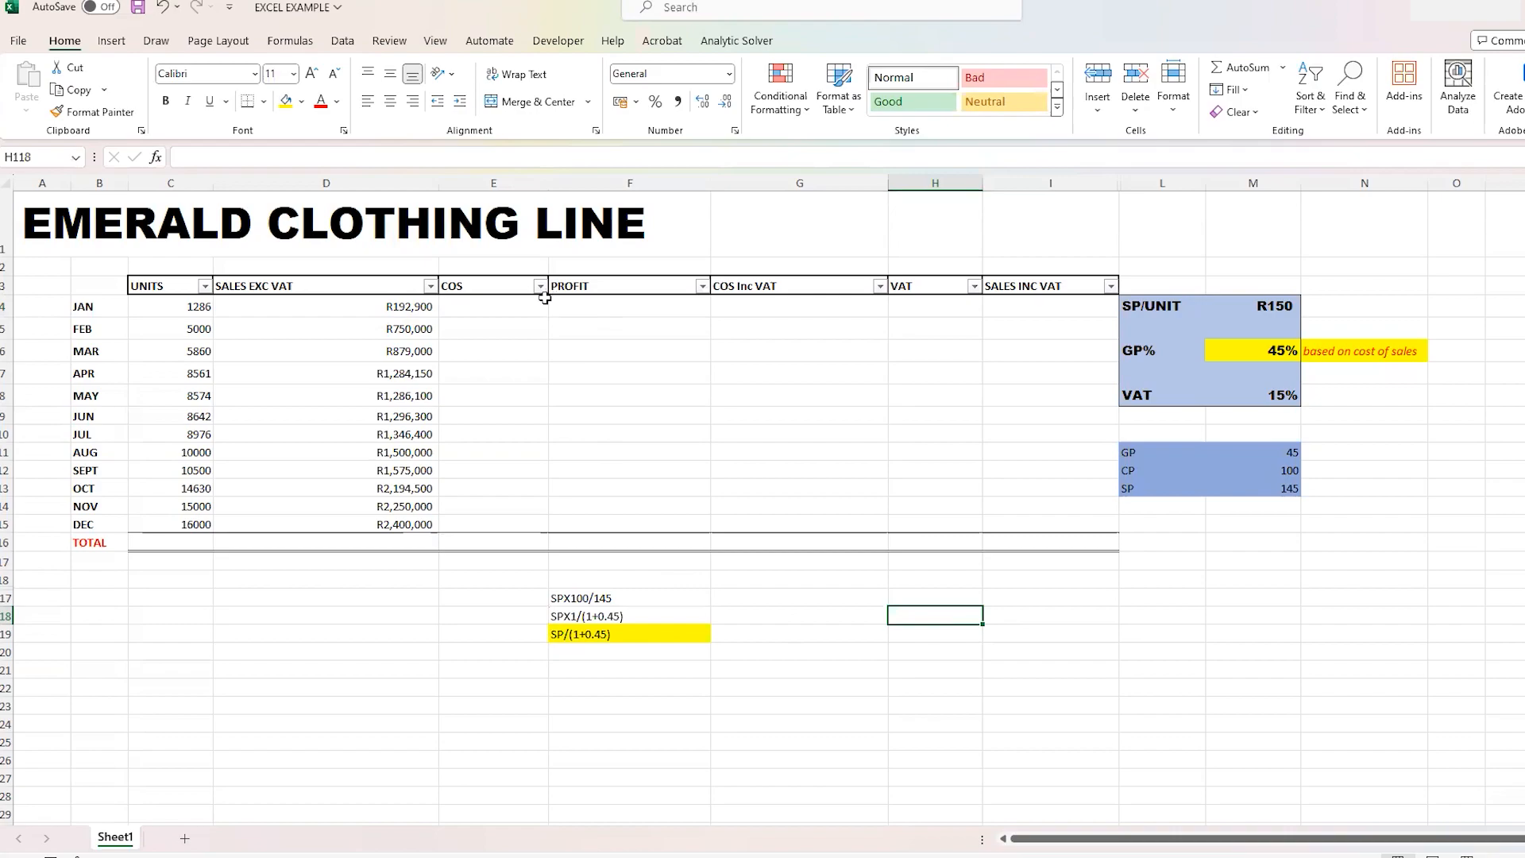
- Calculate January's cost of sales in cell E4 with the formula =D4/(1+$M$6), locking the GP% reference
left_click(521, 311)
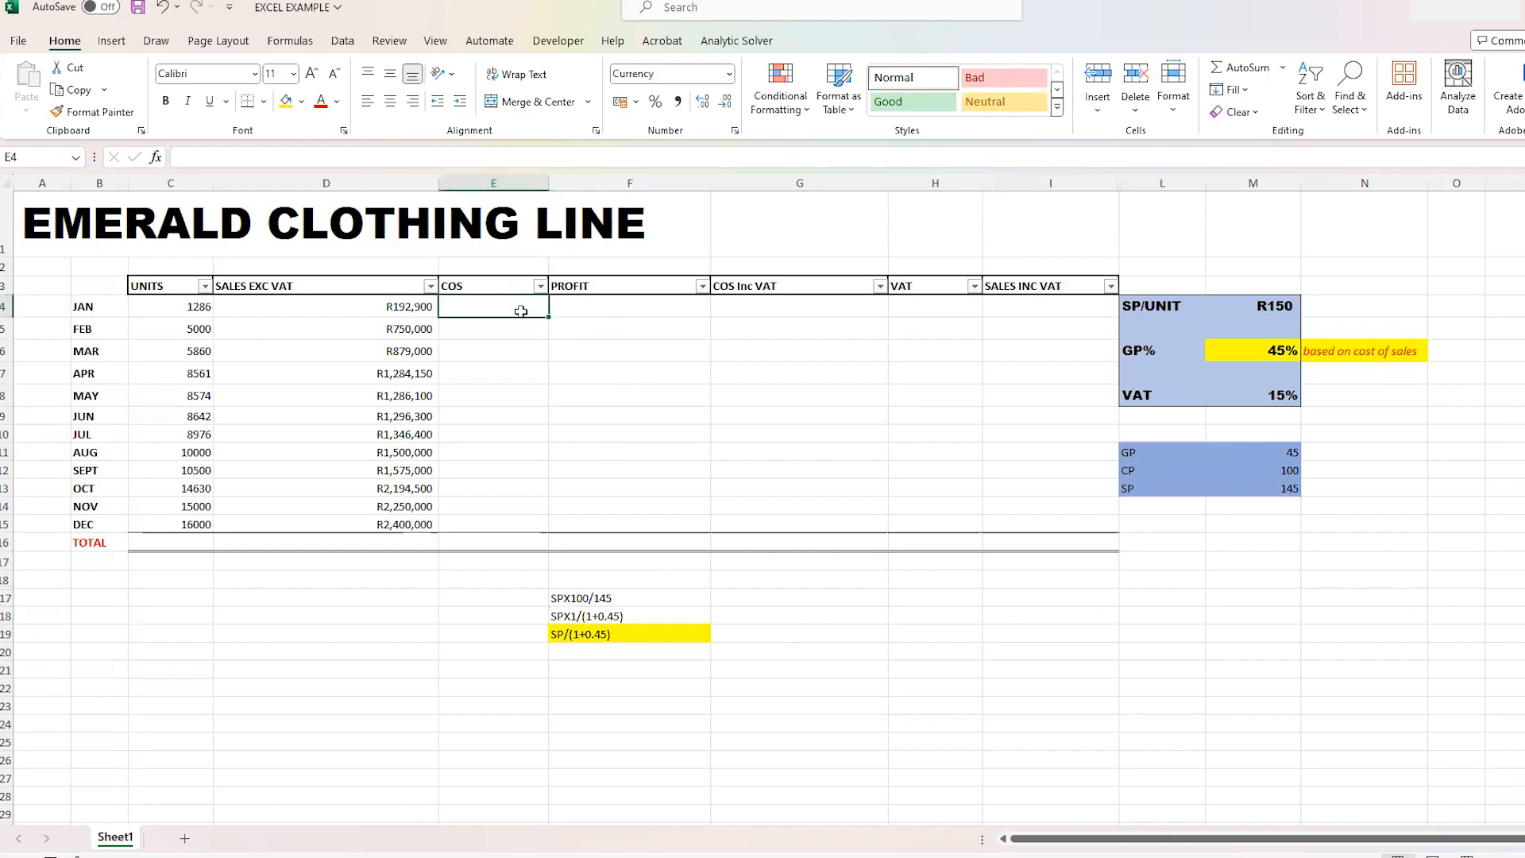
type("=")
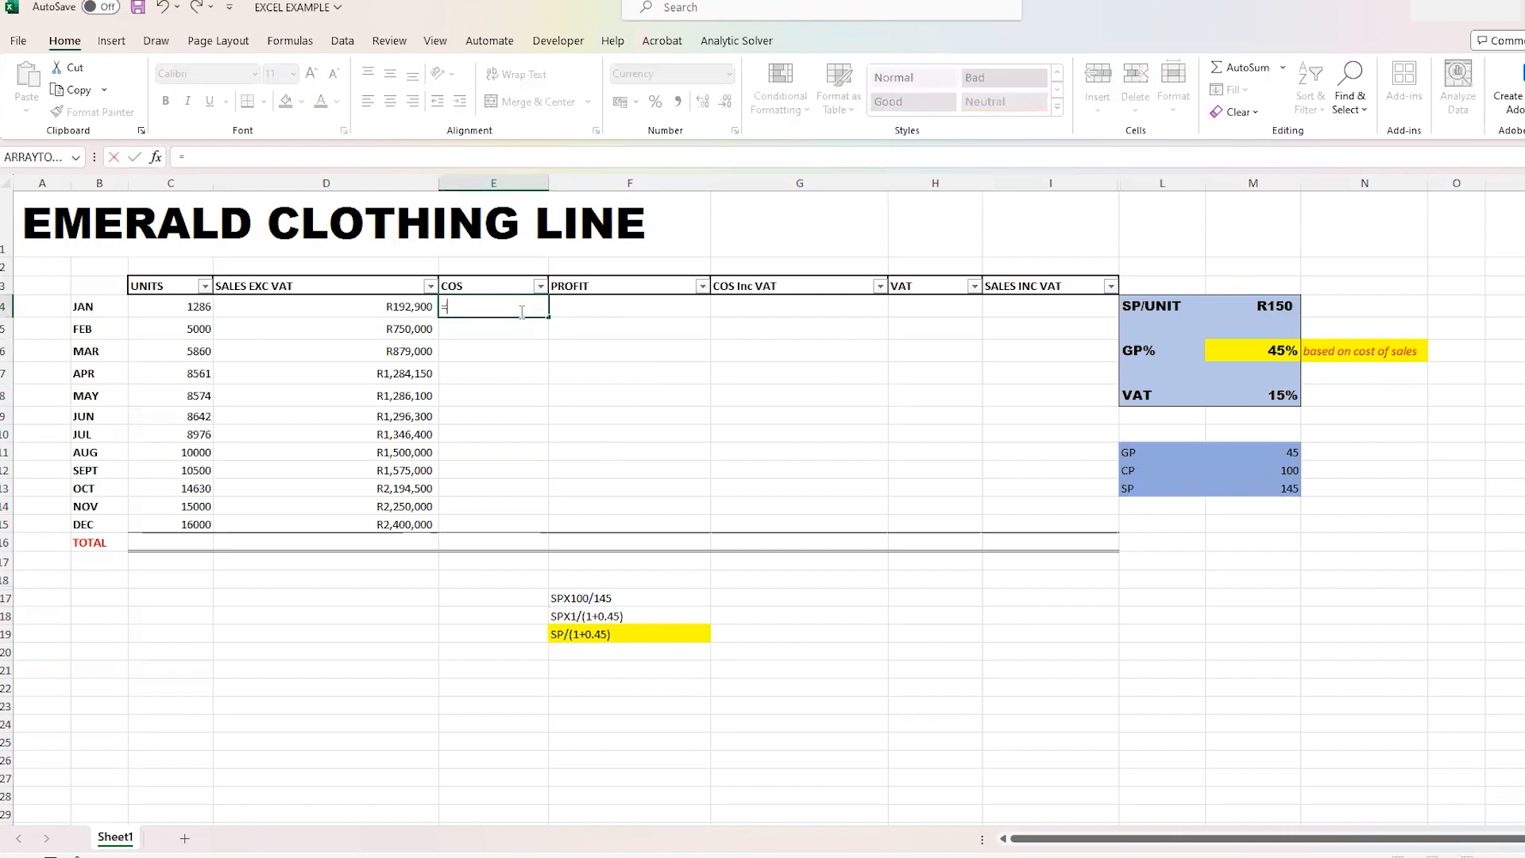
left_click(377, 307)
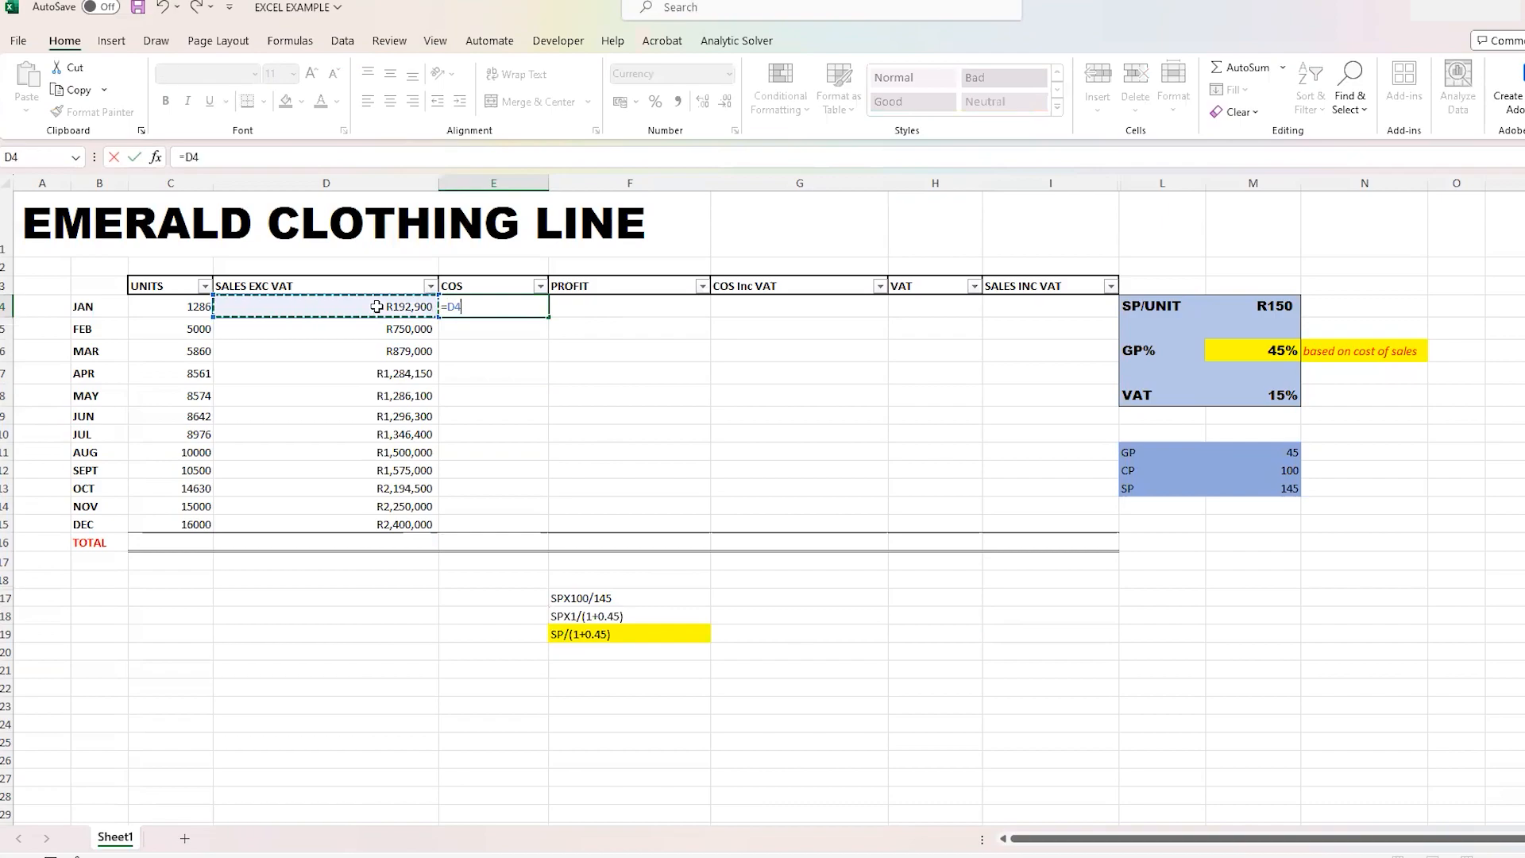
type("/")
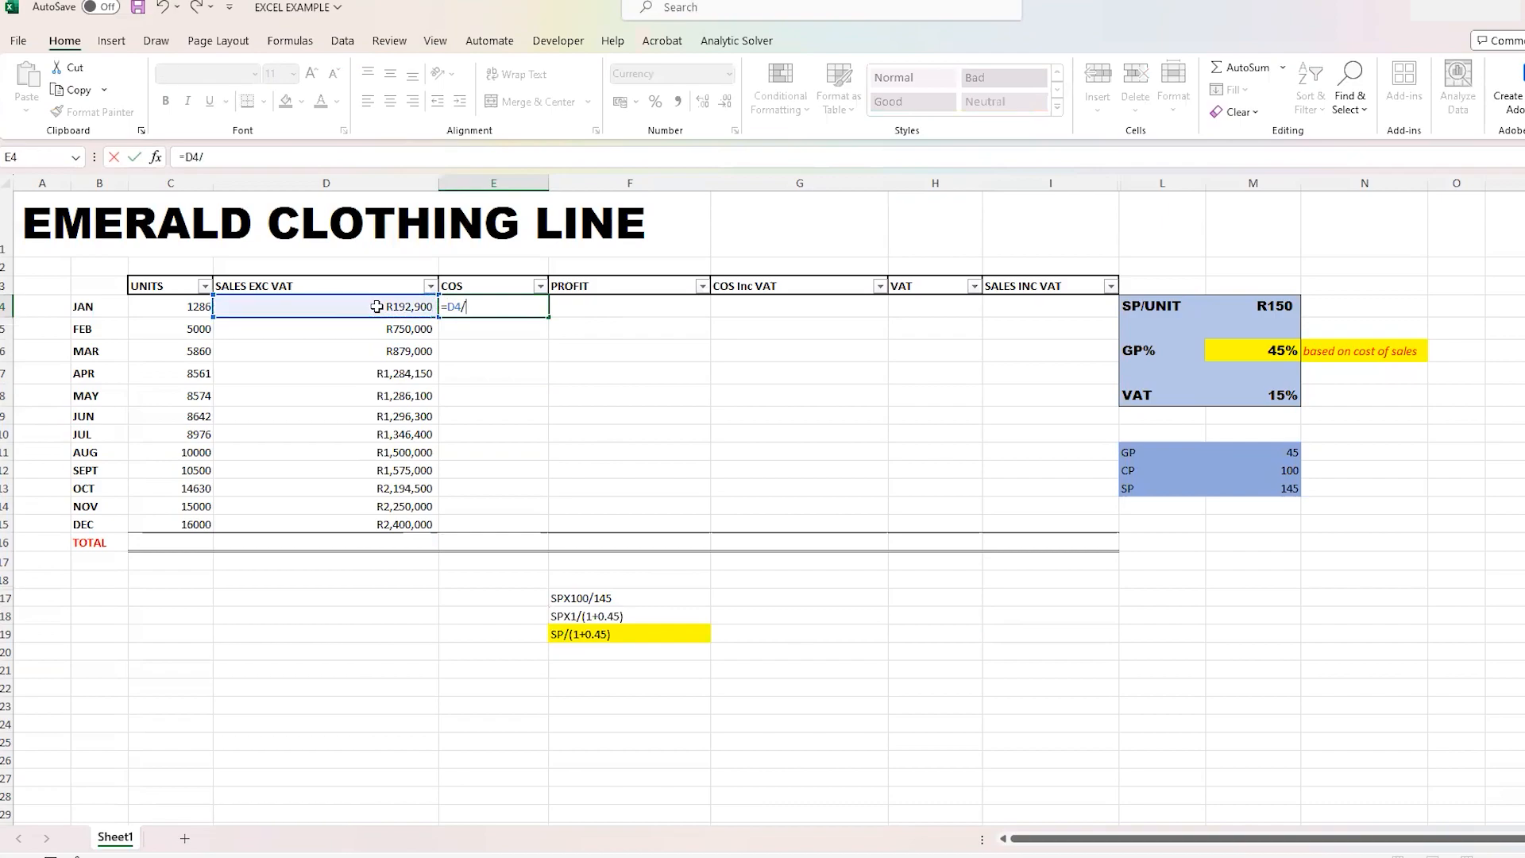
type("(1+")
left_click(1283, 352)
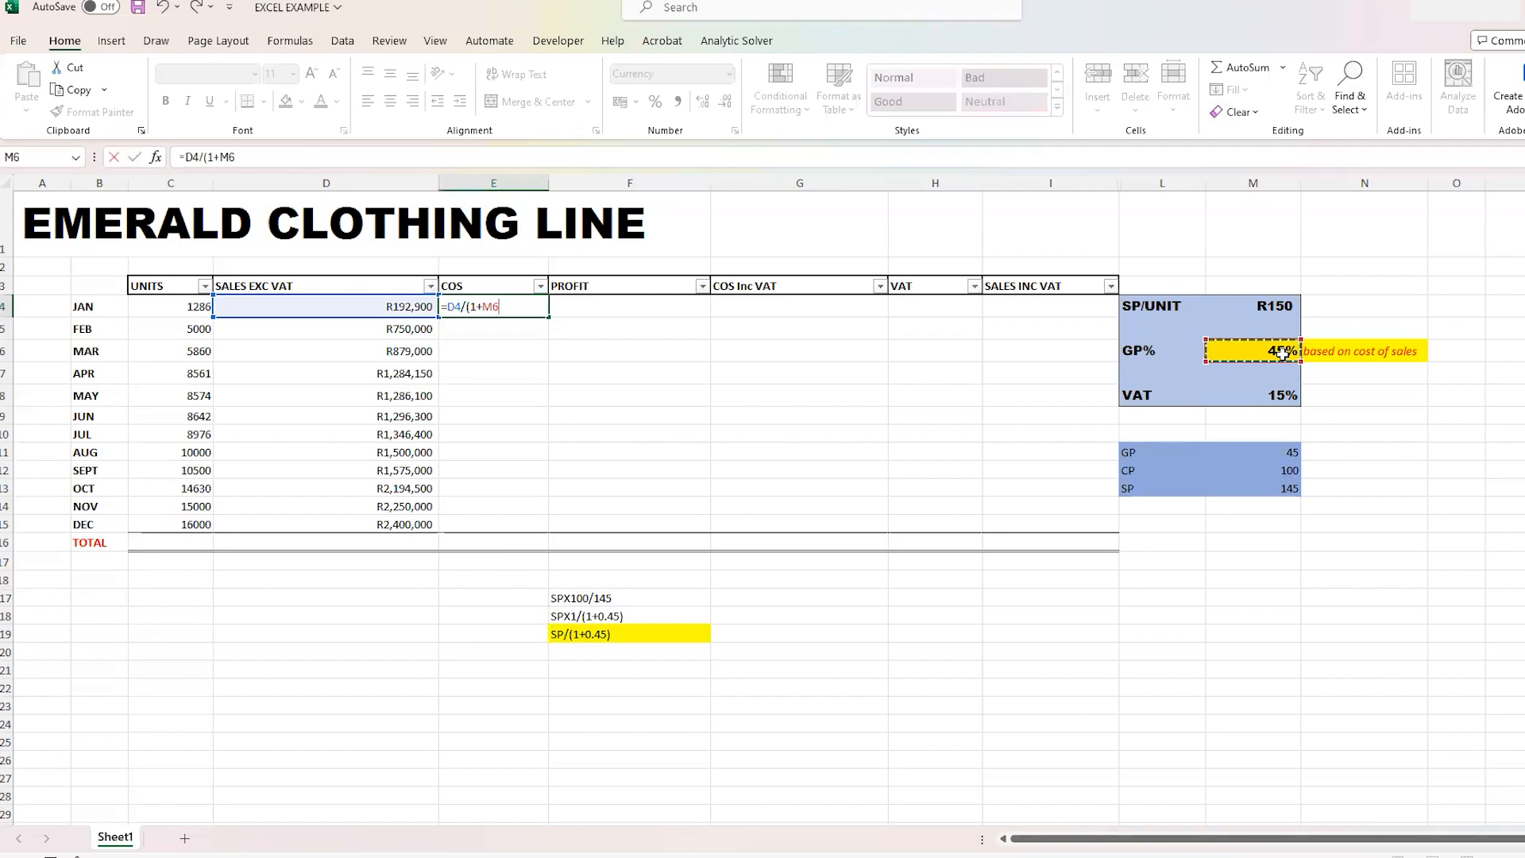
left_click(485, 306)
type("$")
key("Left")
type("$")
type(")")
key("Return")
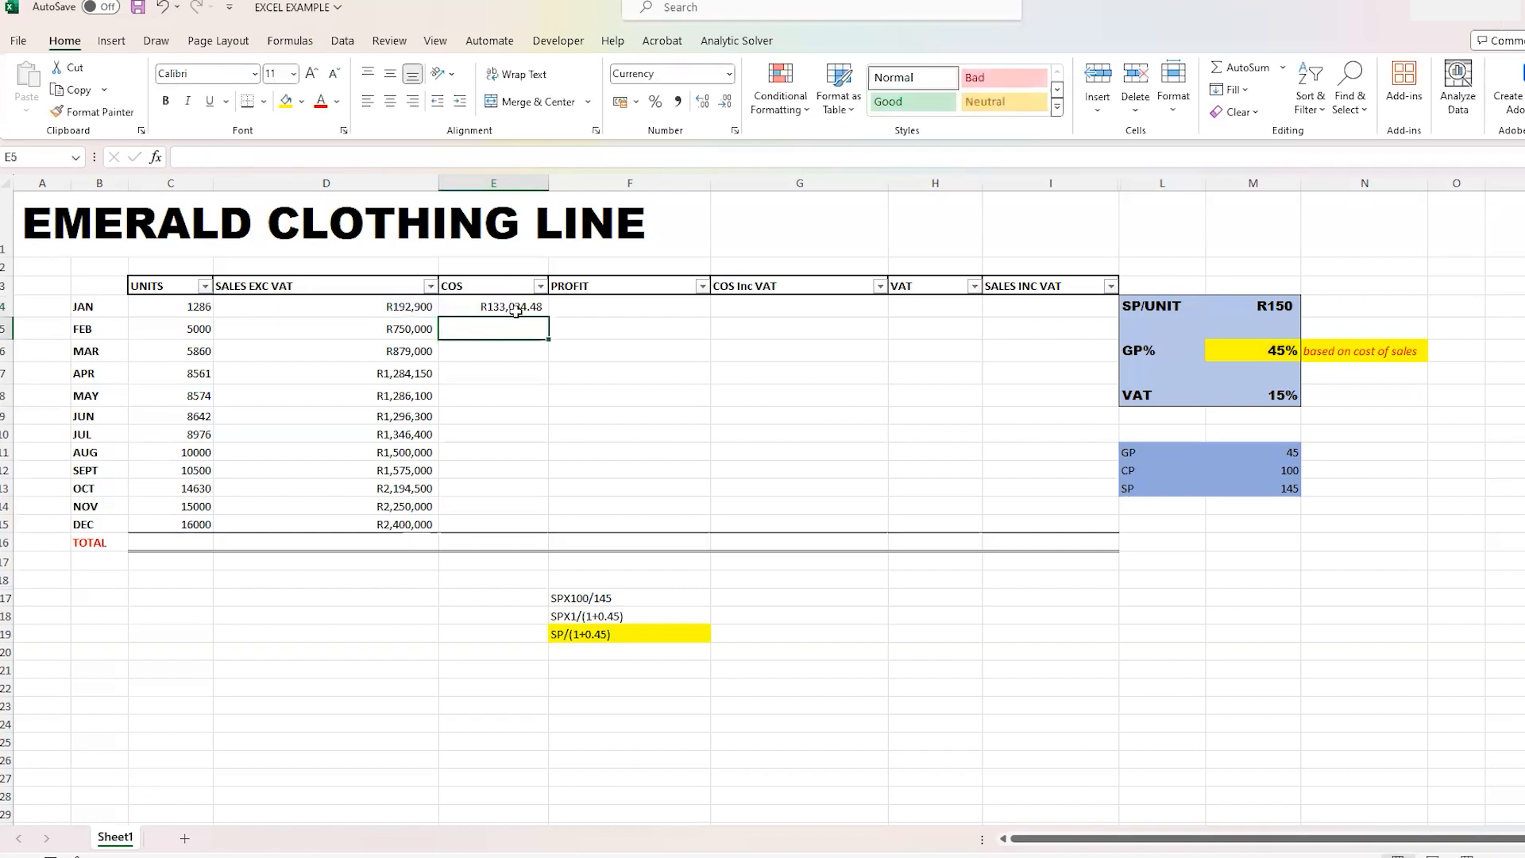
- Copy January's cost of sales formula down the COS column to December in E5:E15
left_click(537, 307)
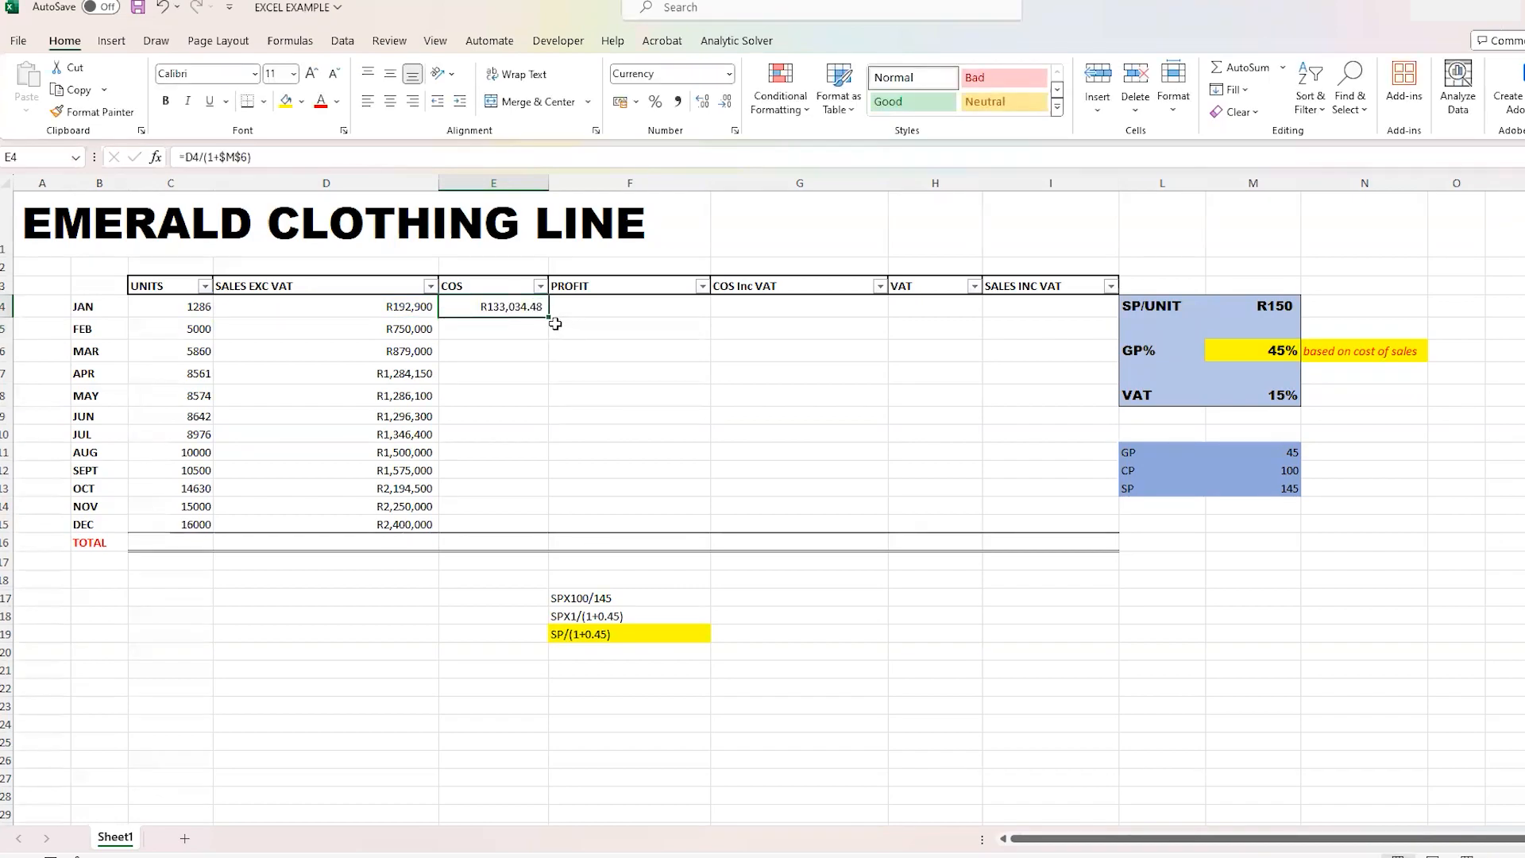
left_click_drag(554, 323, 528, 531)
left_click(604, 442)
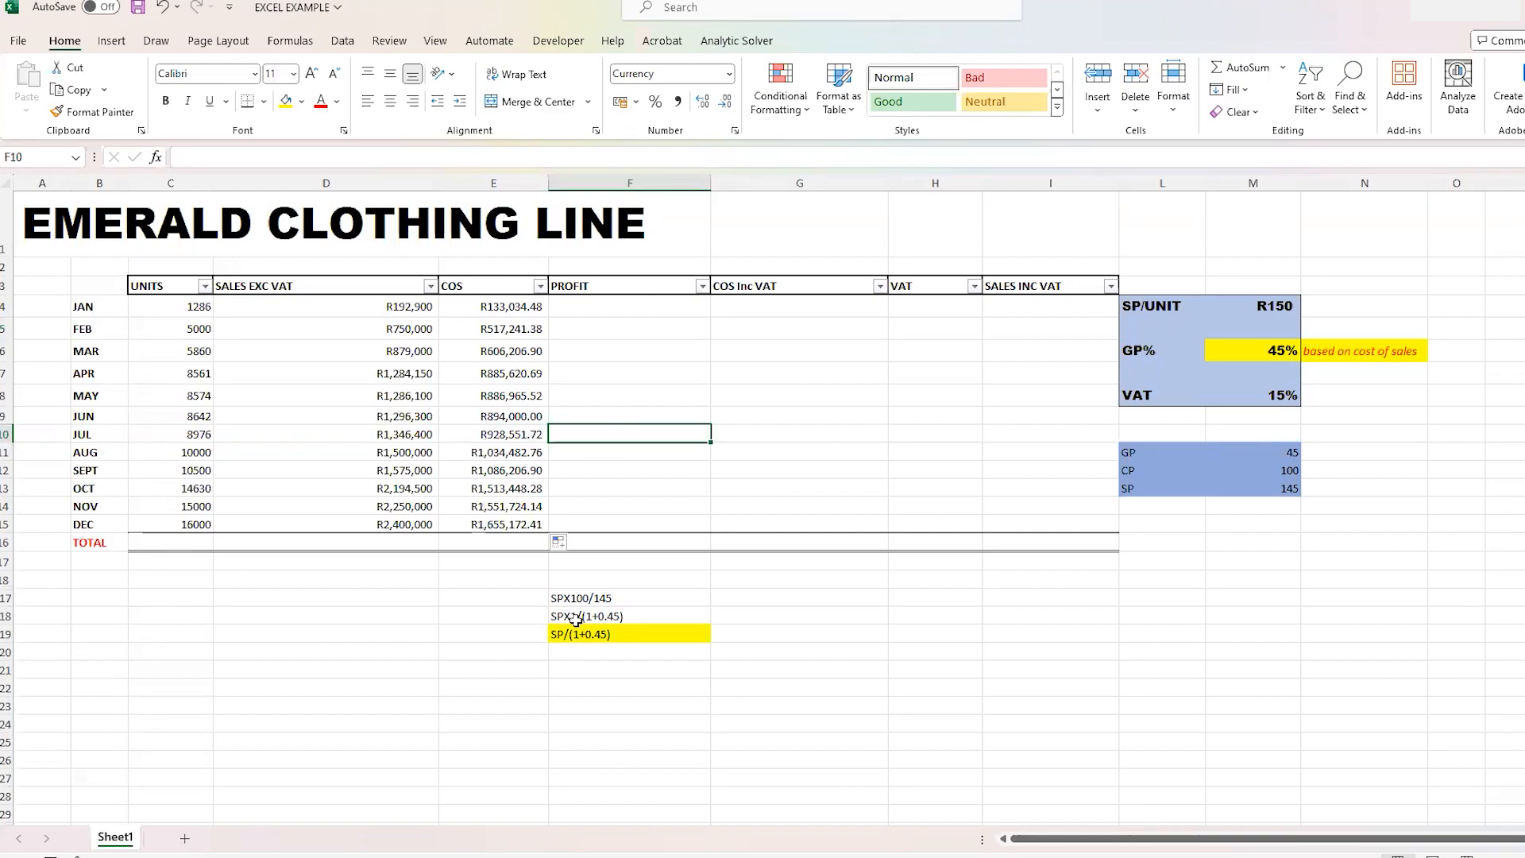
left_click(393, 308)
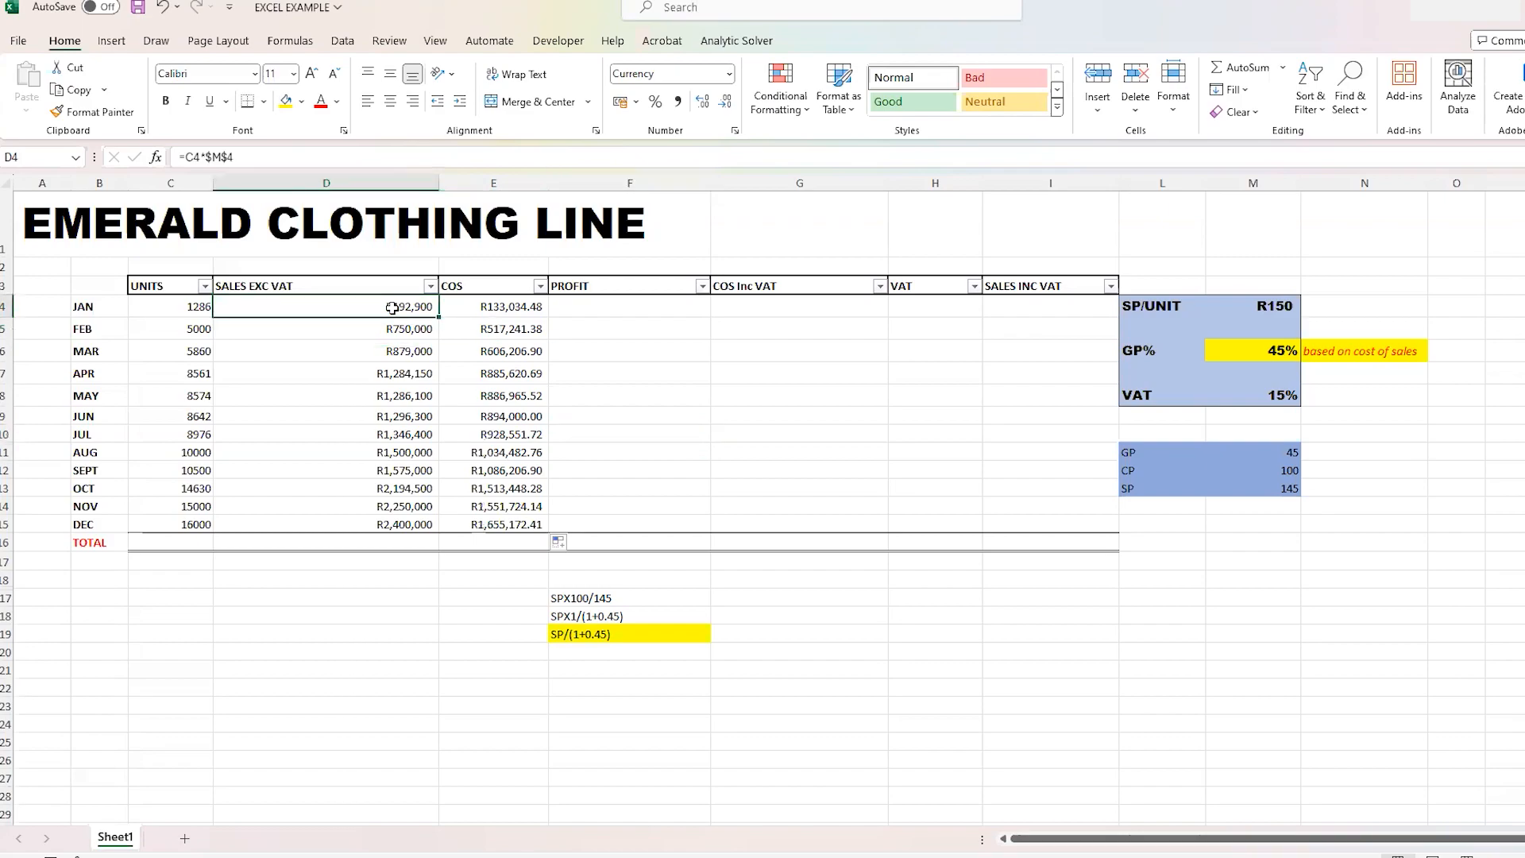
- Try showing more and fewer decimal places for January's cost of sales in cell E4, and undo the changes
left_click(527, 309)
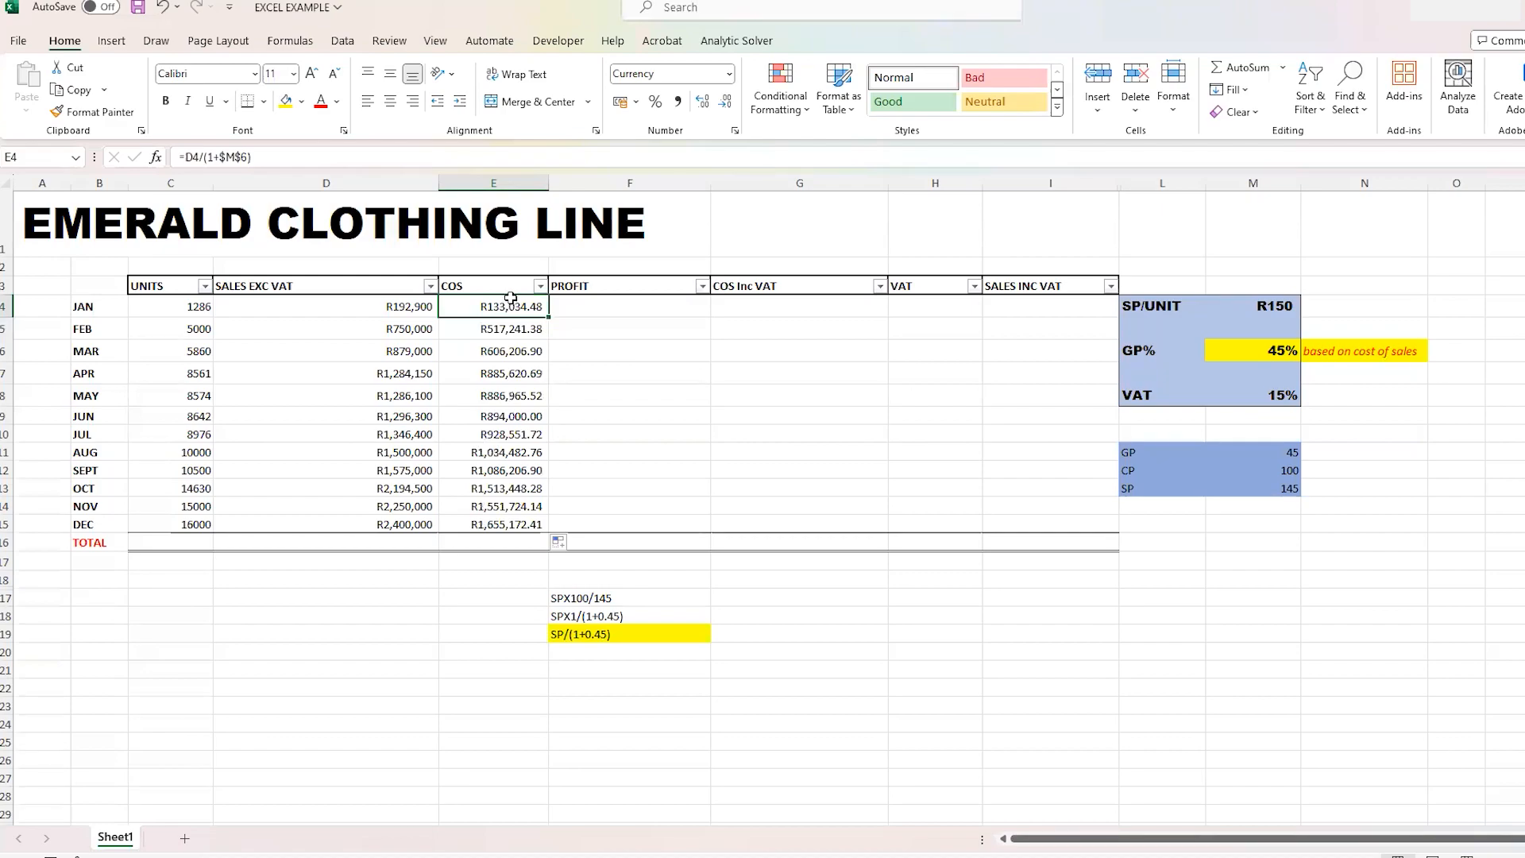
left_click(704, 109)
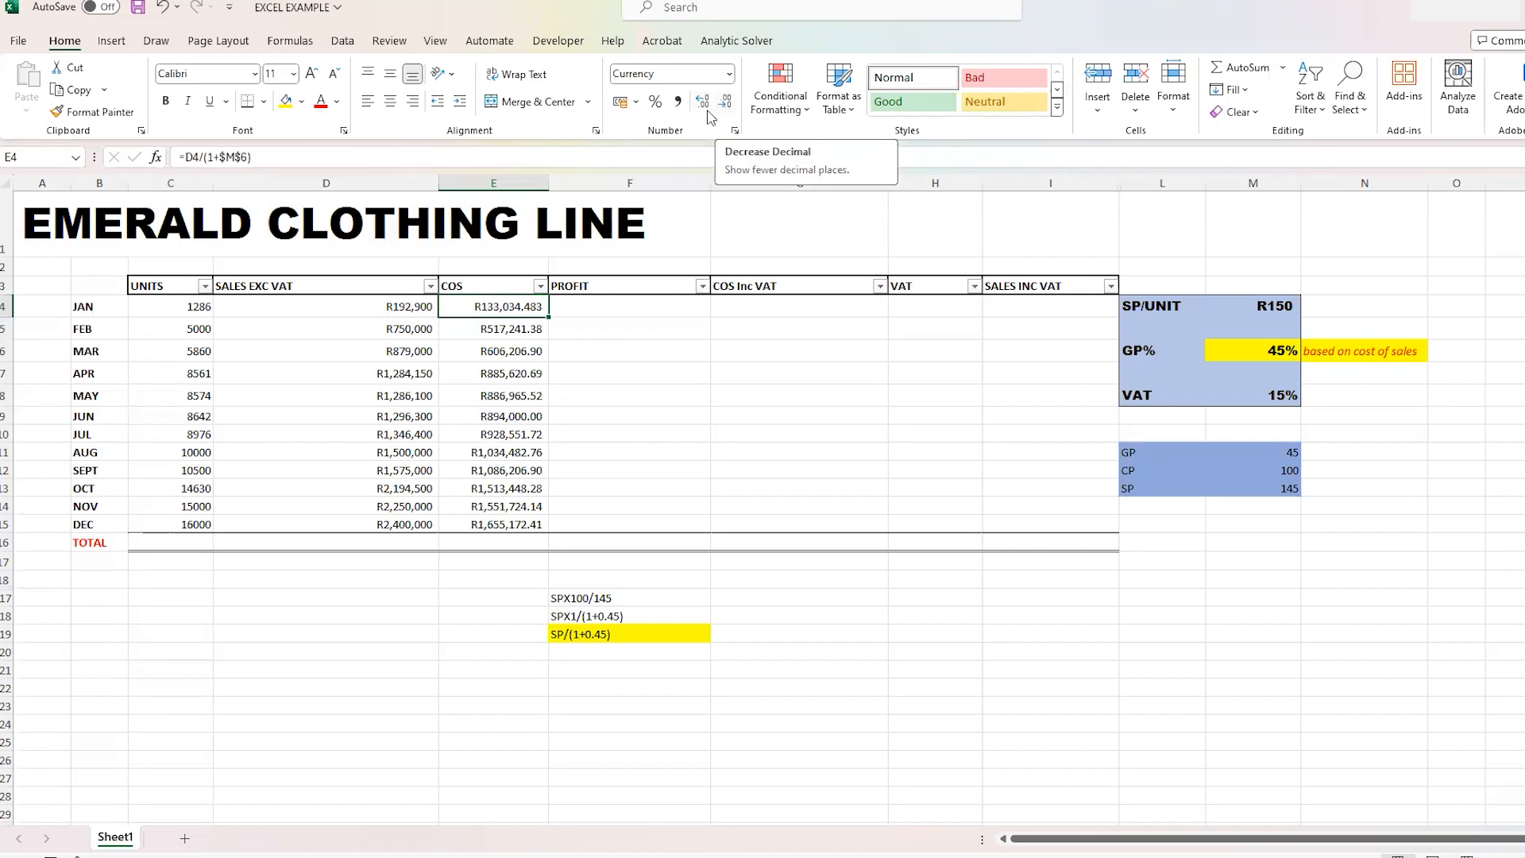
left_click(708, 109)
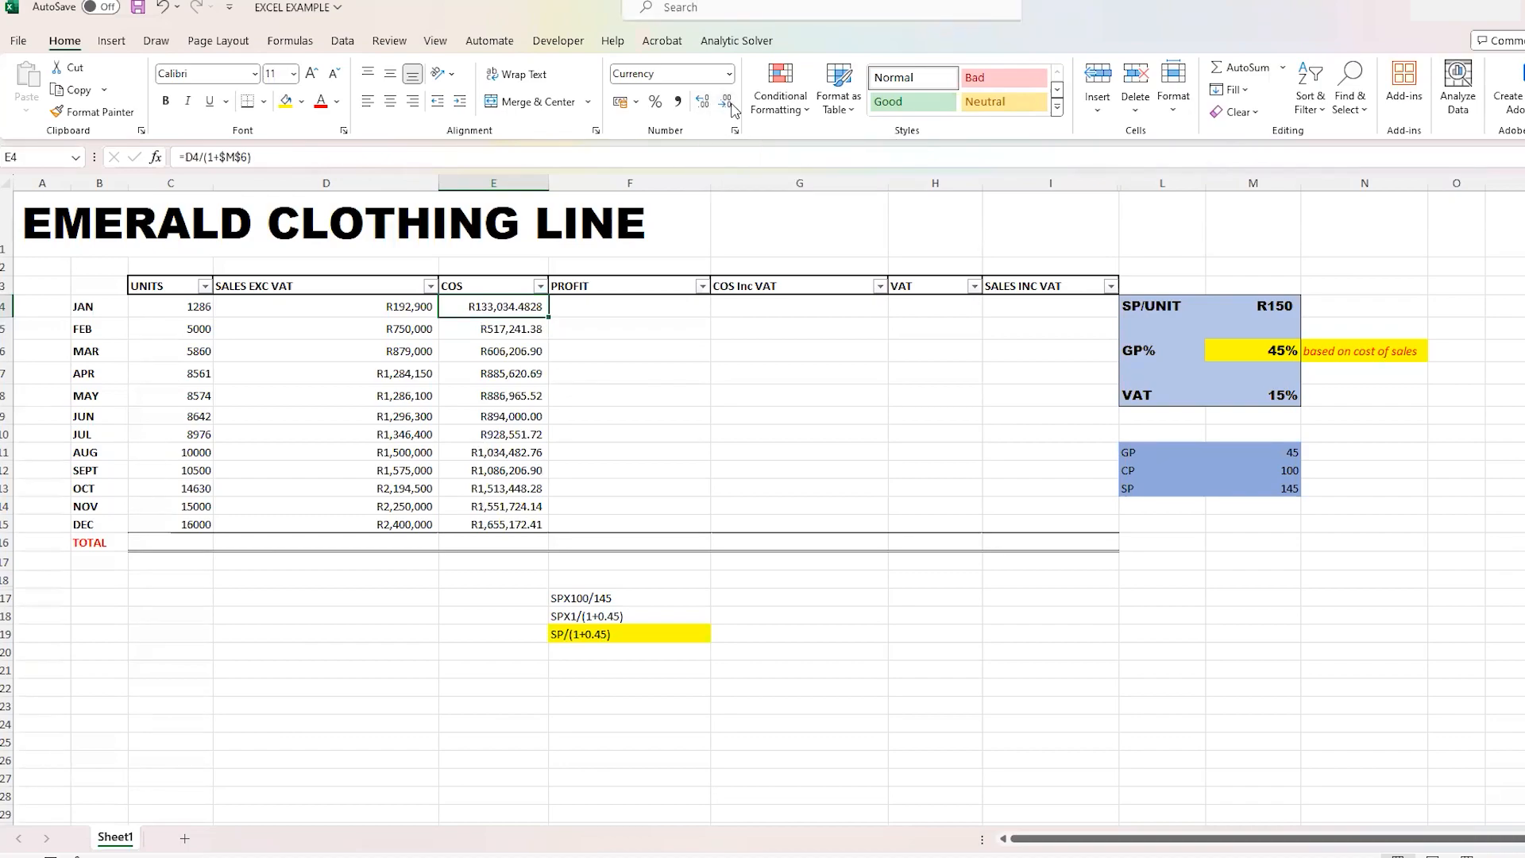
left_click(731, 108)
left_click(731, 109)
left_click(731, 108)
left_click(731, 109)
left_click(162, 9)
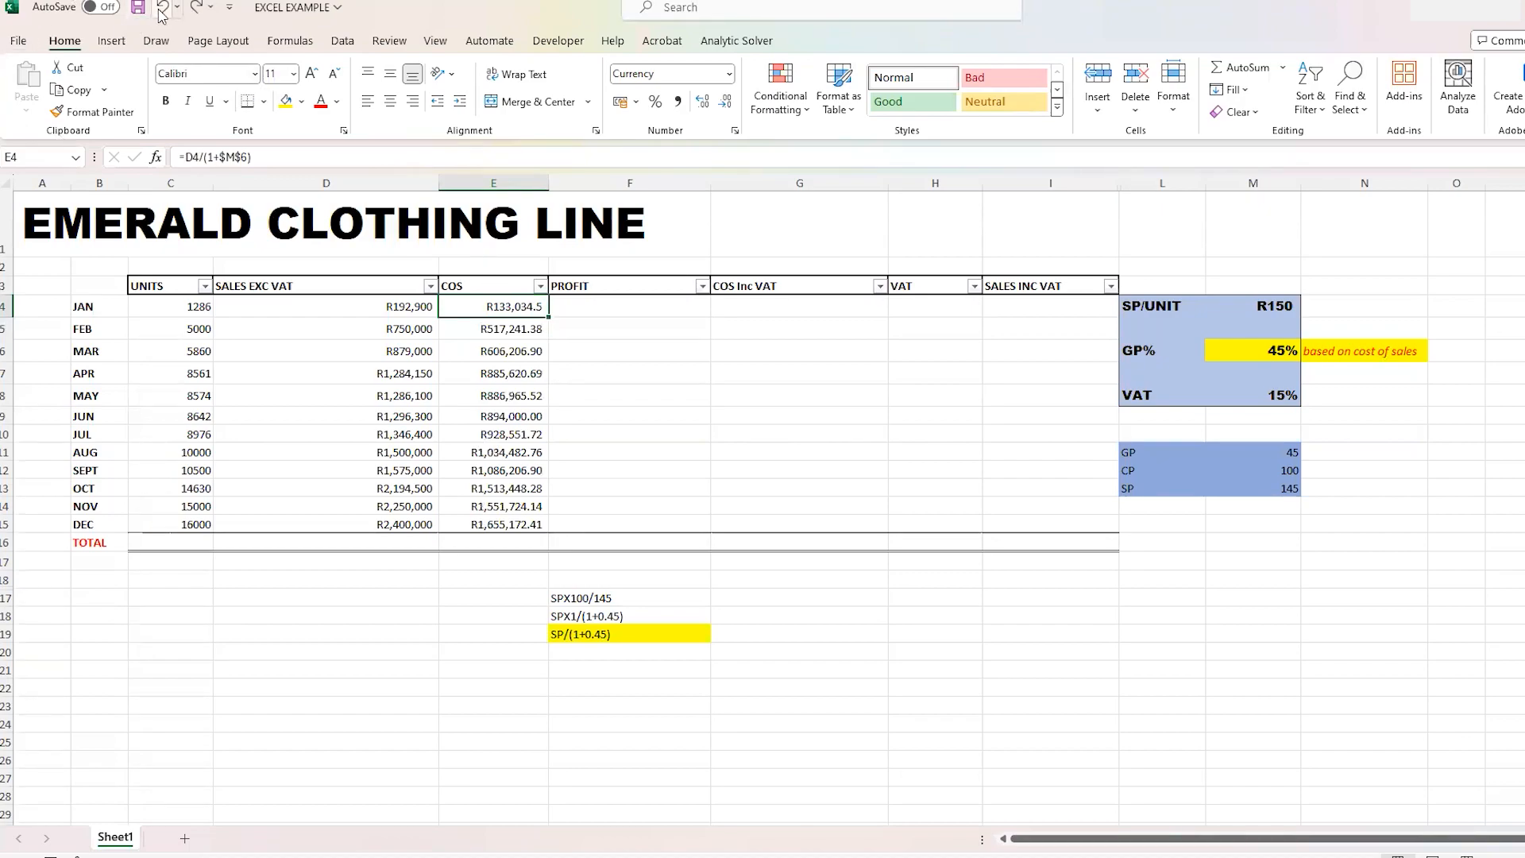
left_click(162, 10)
left_click_drag(609, 393, 608, 381)
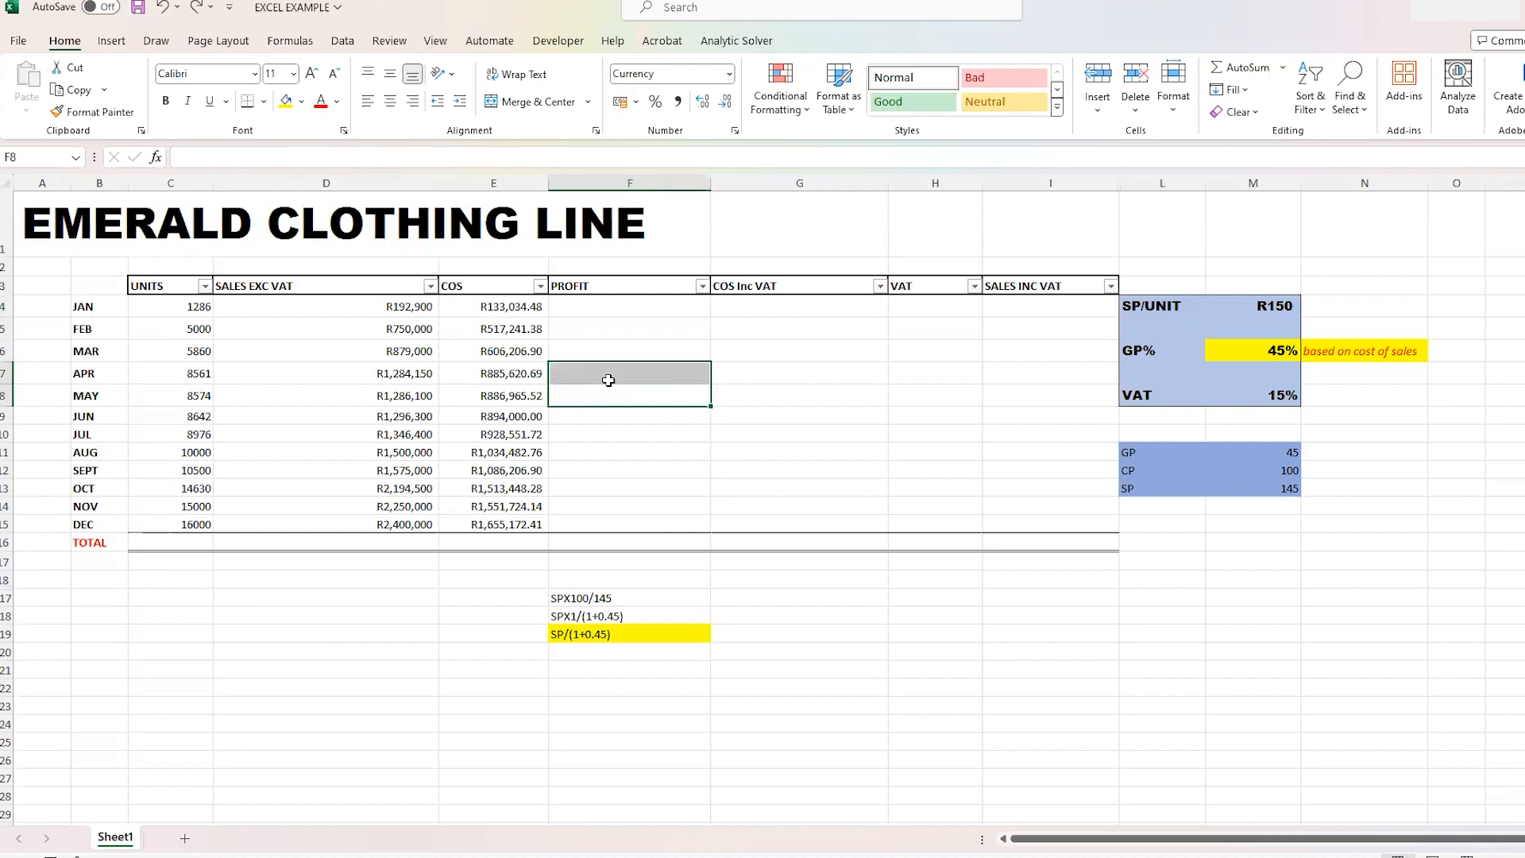
- Round January's cost of sales in cell E4 to zero decimals with the formula =ROUND(D4/(1+$M$6),0)
left_click(528, 307)
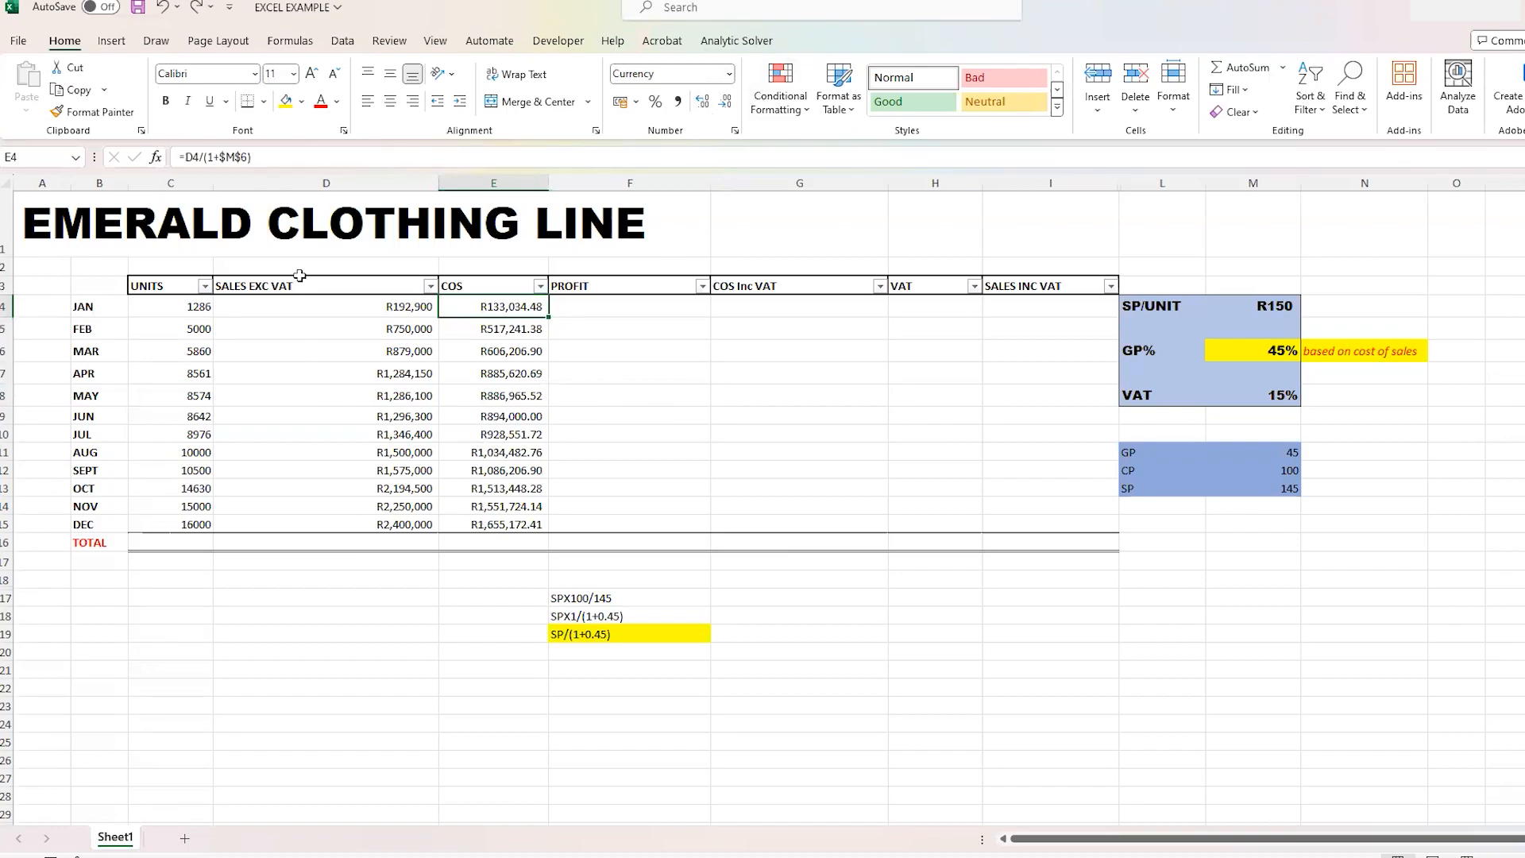
left_click(184, 157)
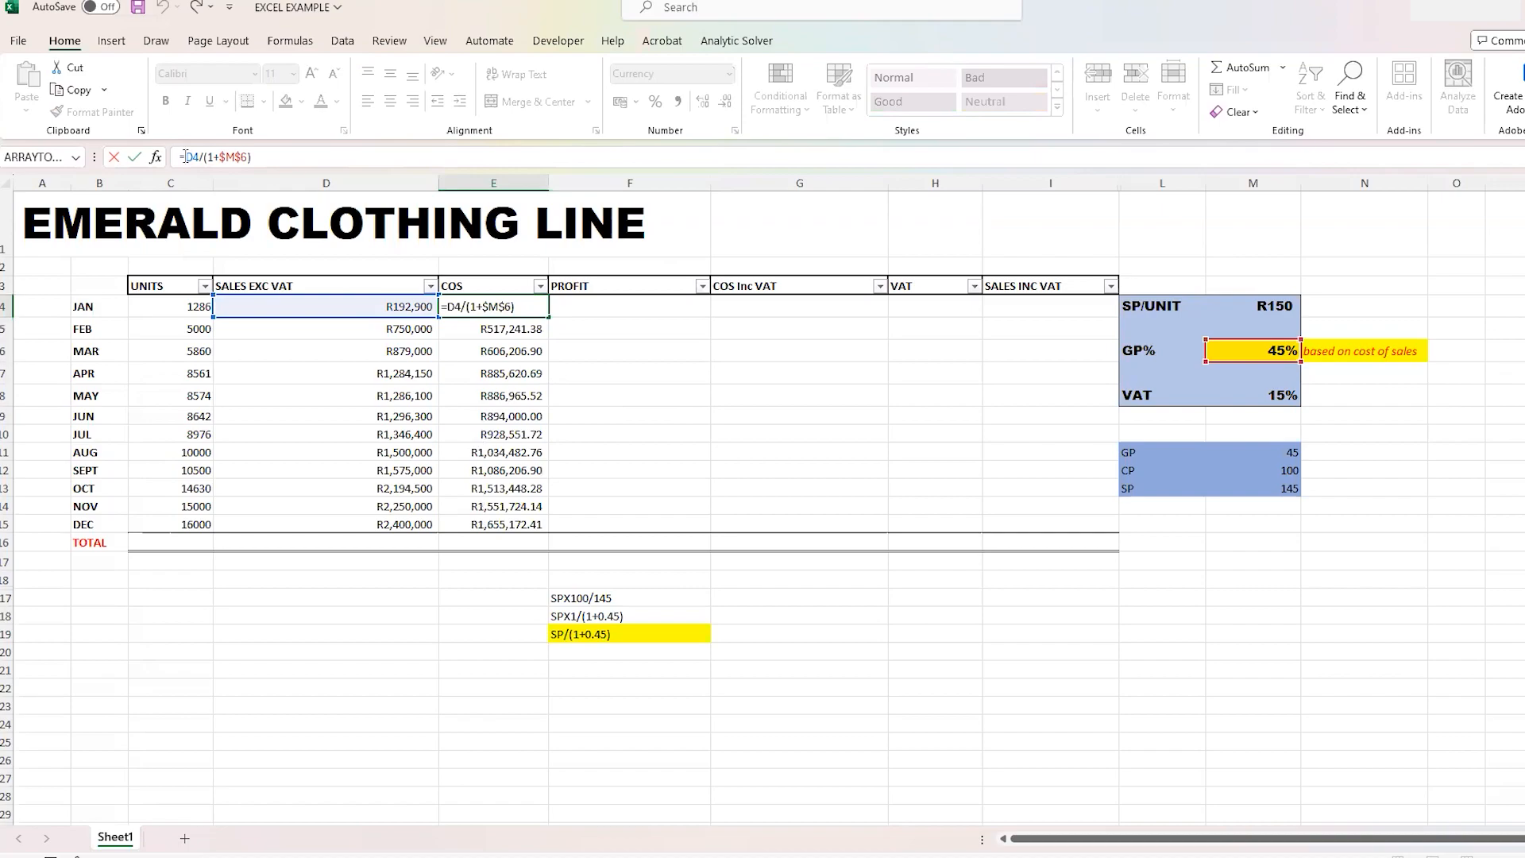
type("R")
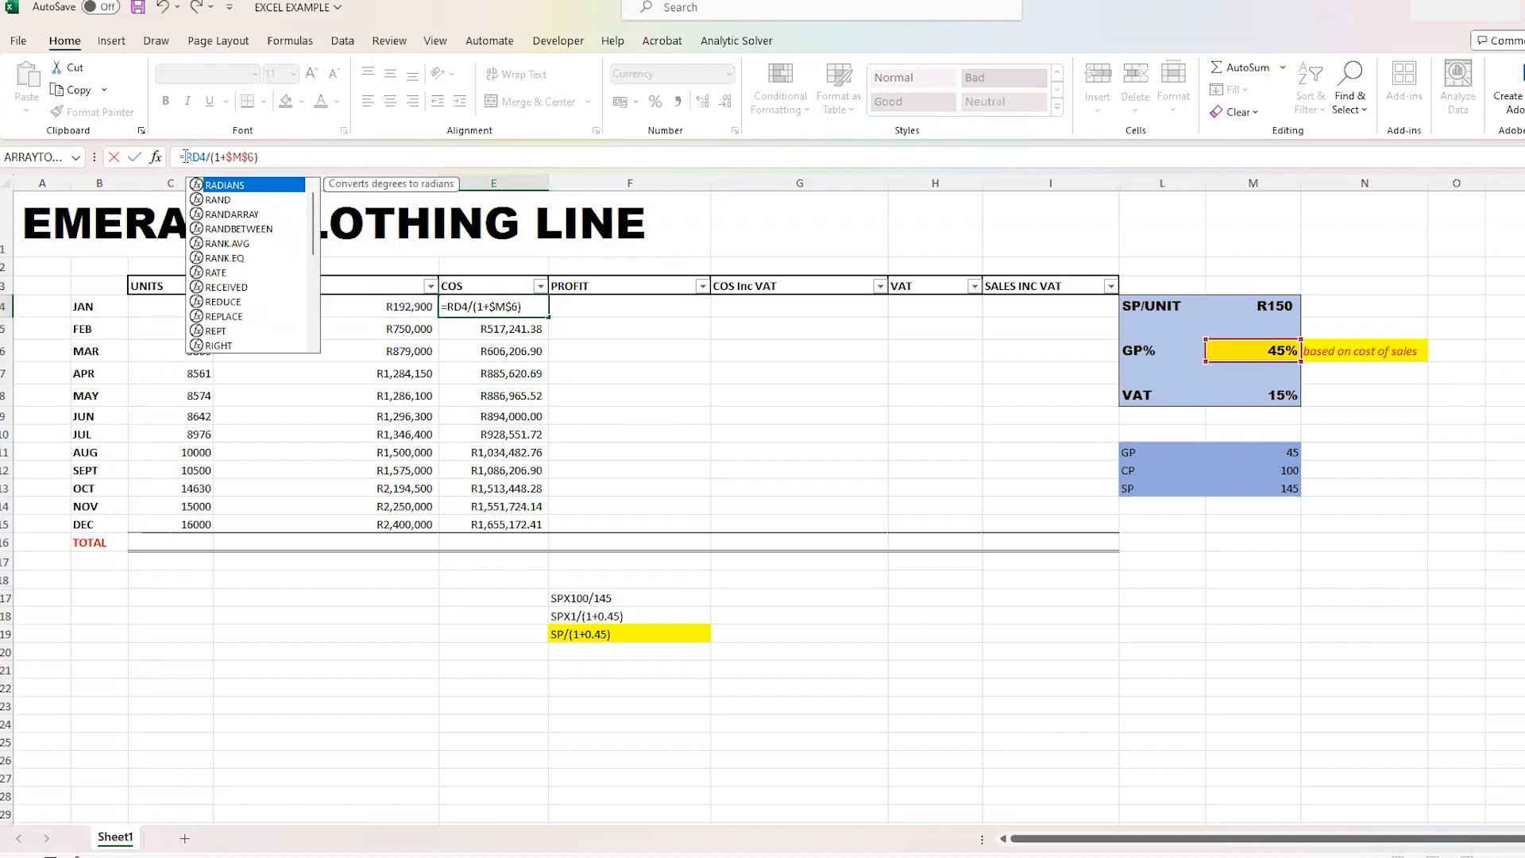
type("OUND")
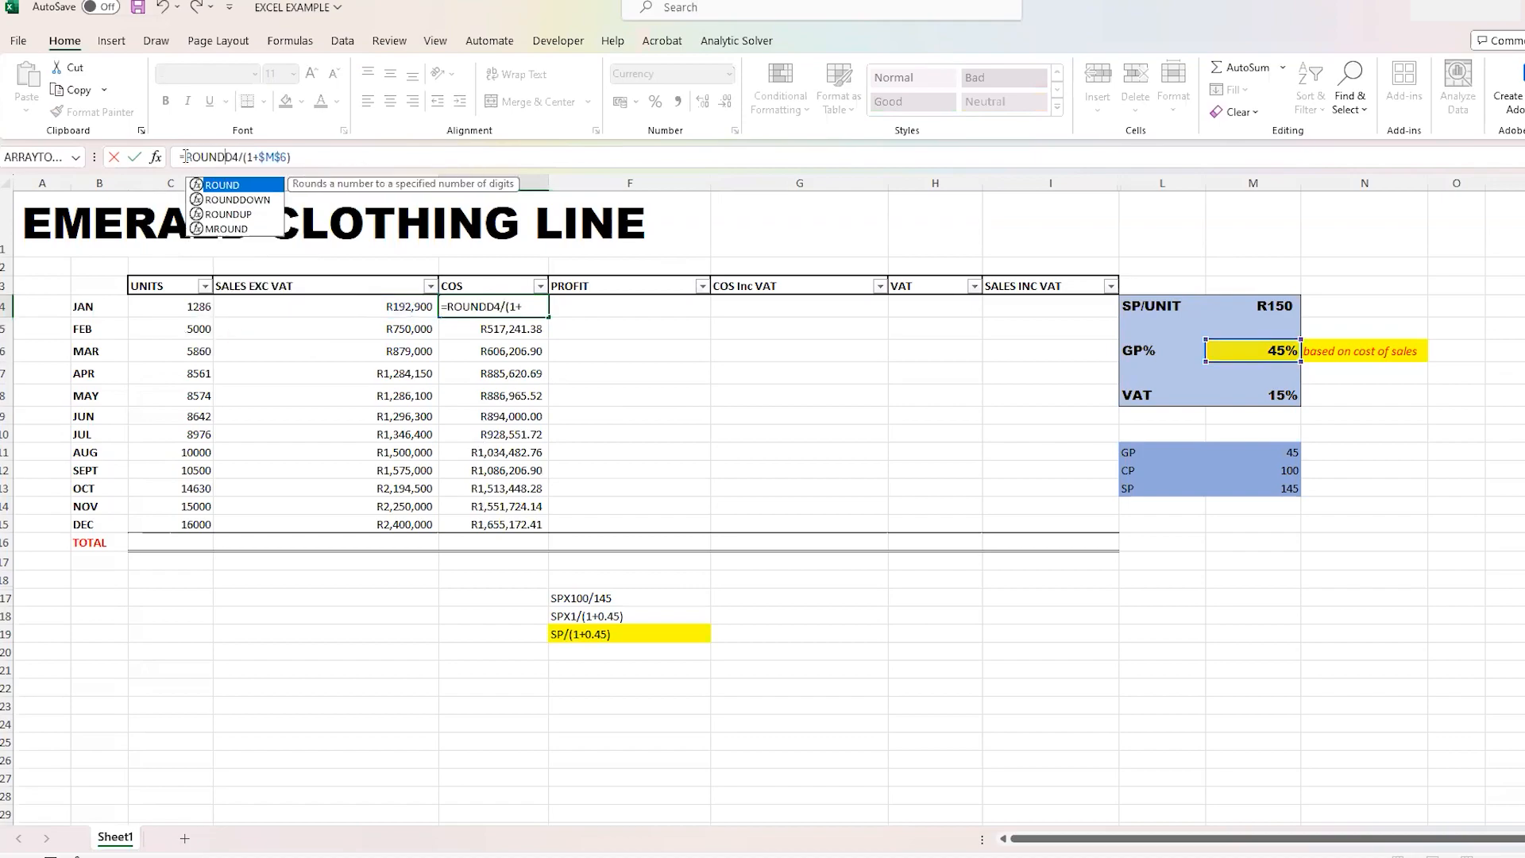
type("(")
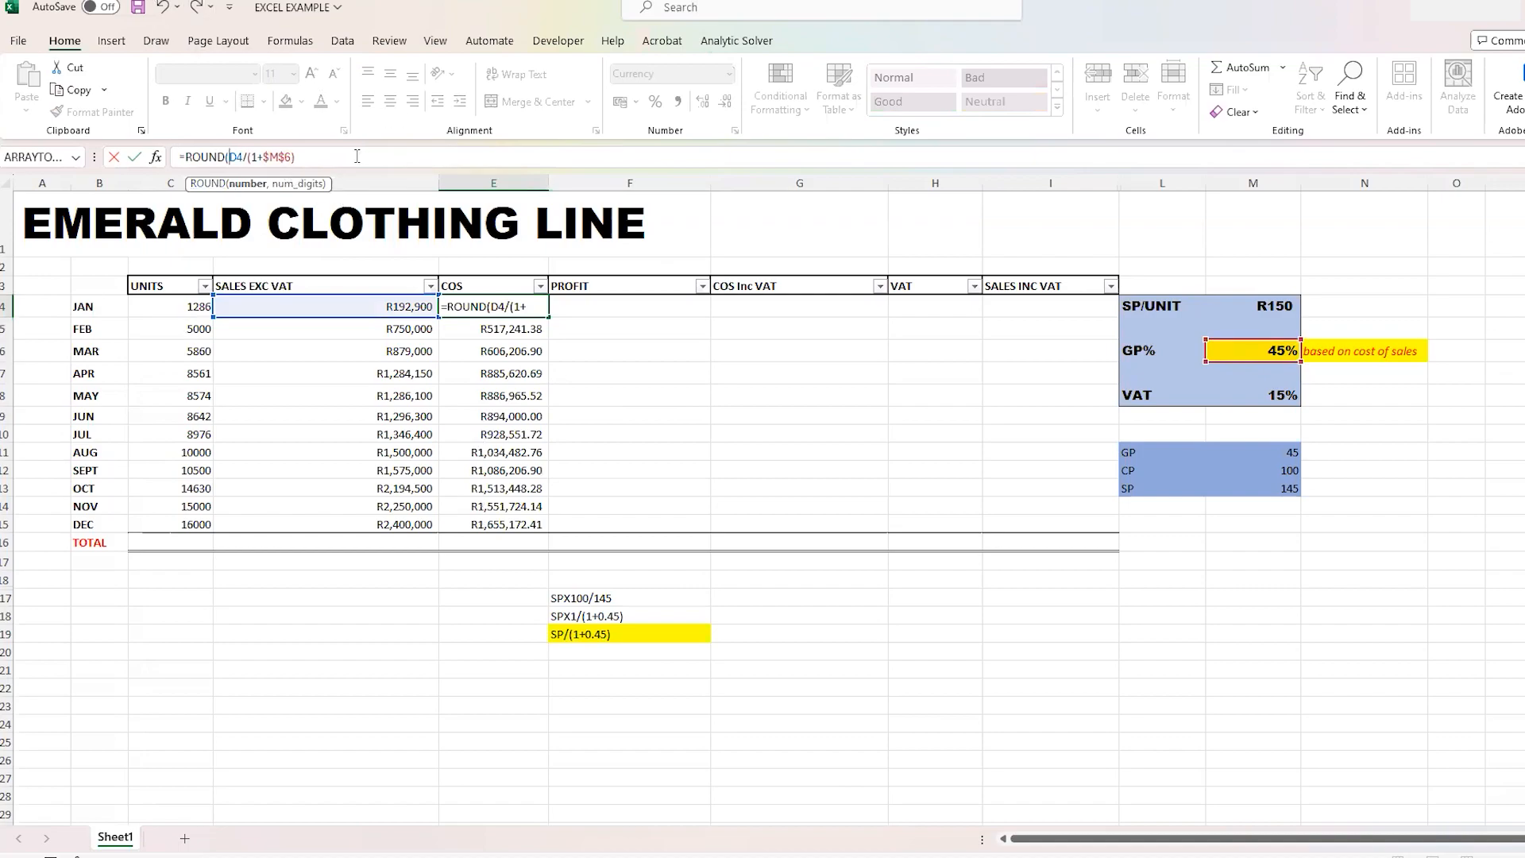
left_click(299, 156)
type(",")
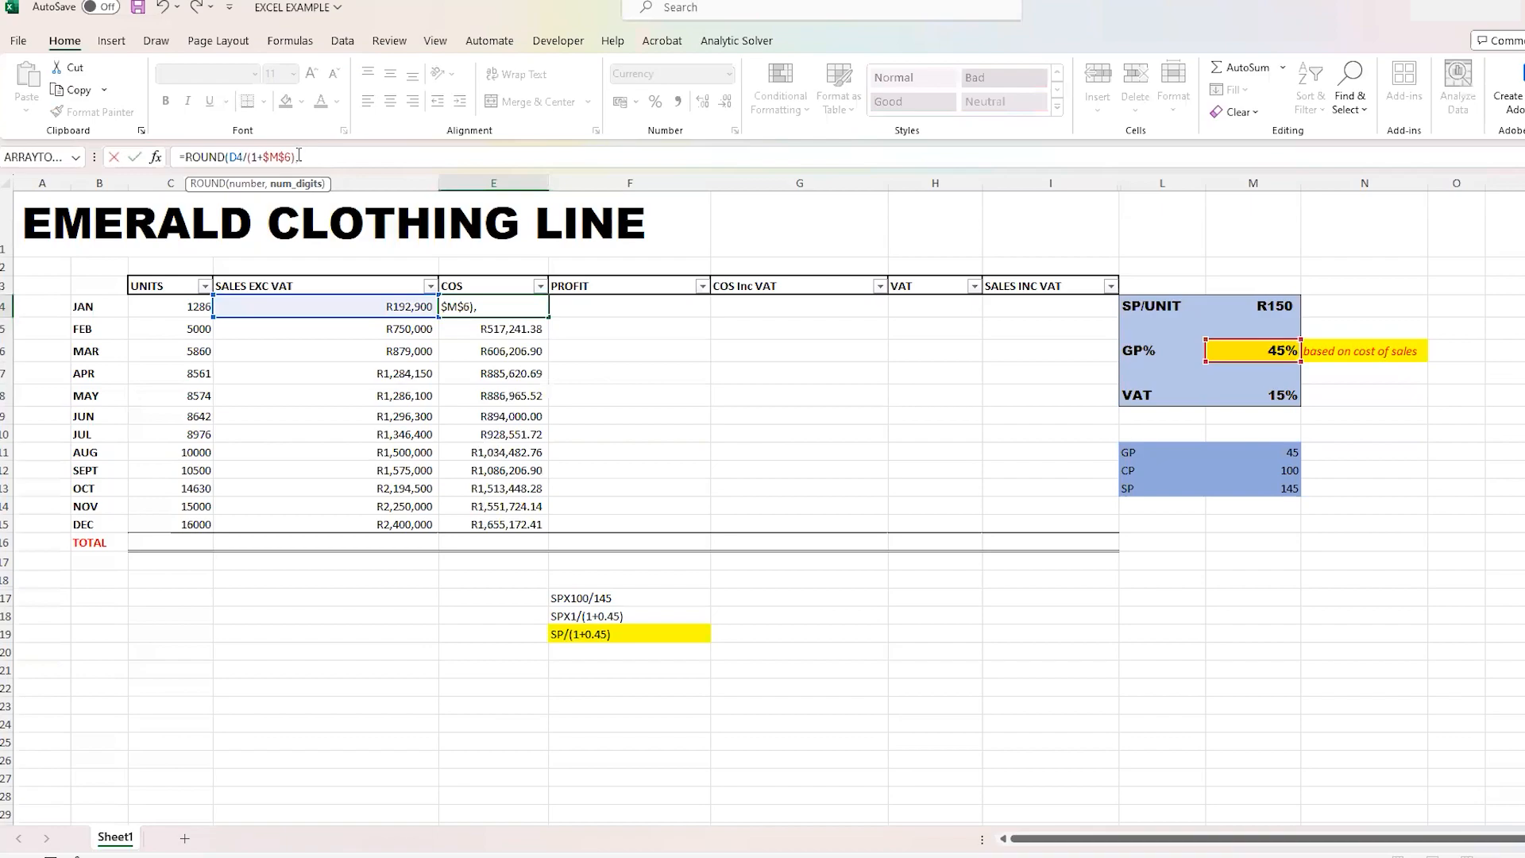
type("0)")
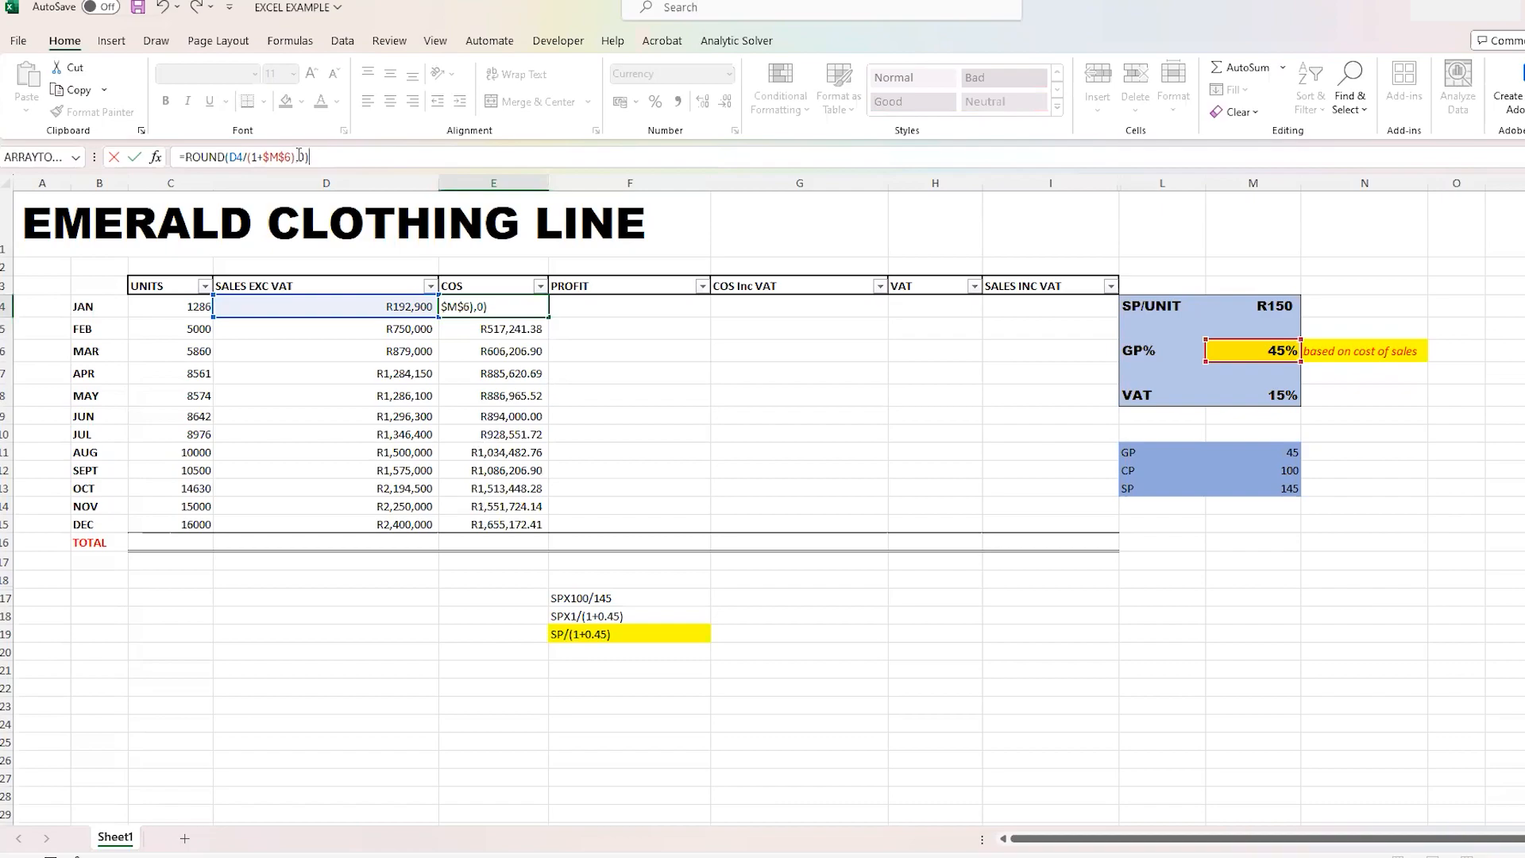
key("Return")
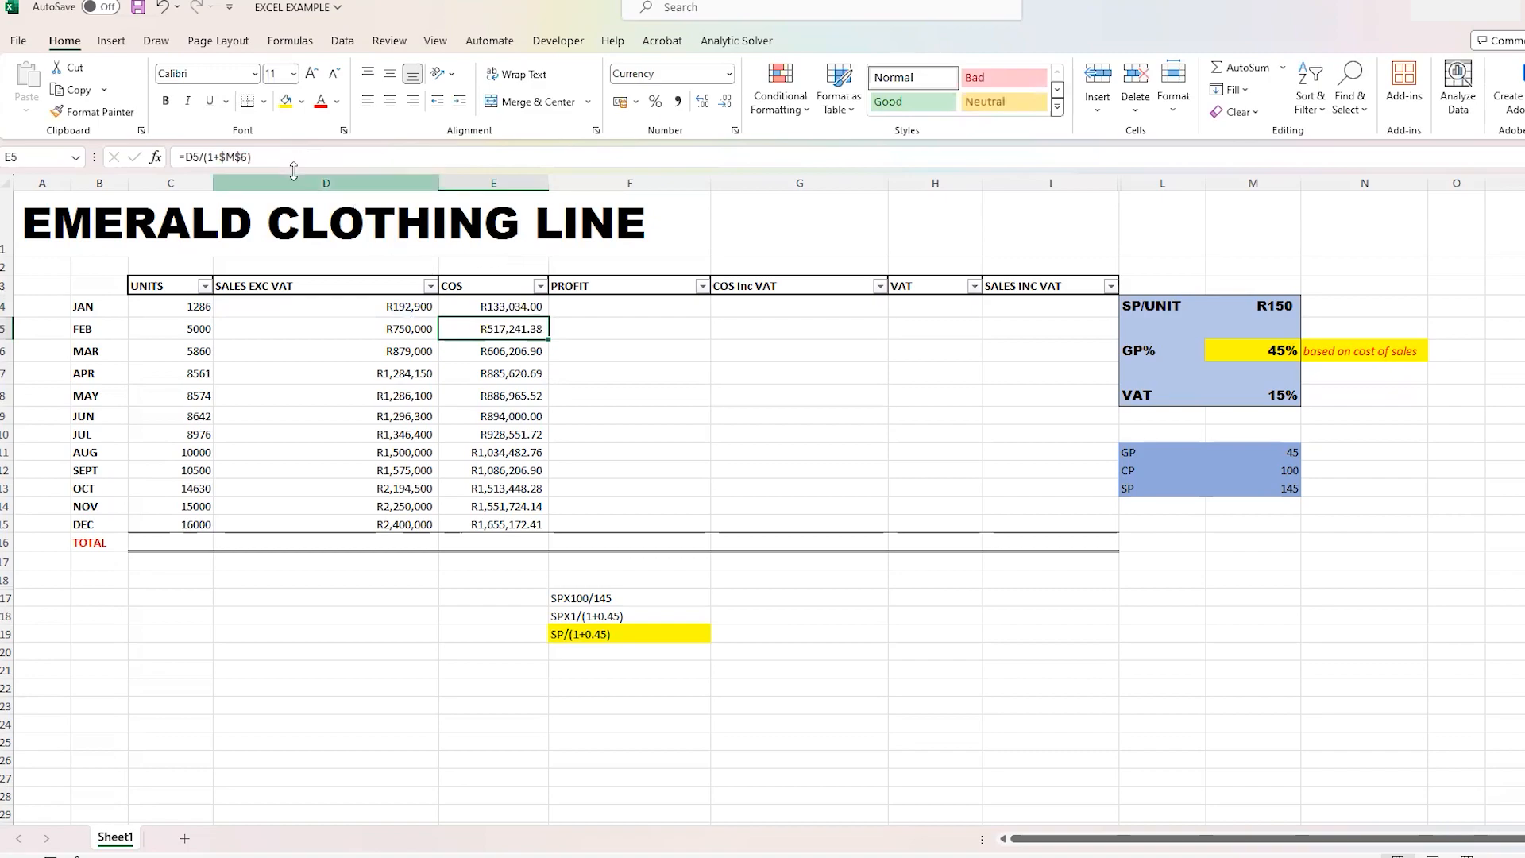
- Copy January's zero-decimal ROUND formula down the COS column to December in E5:E15
left_click(526, 307)
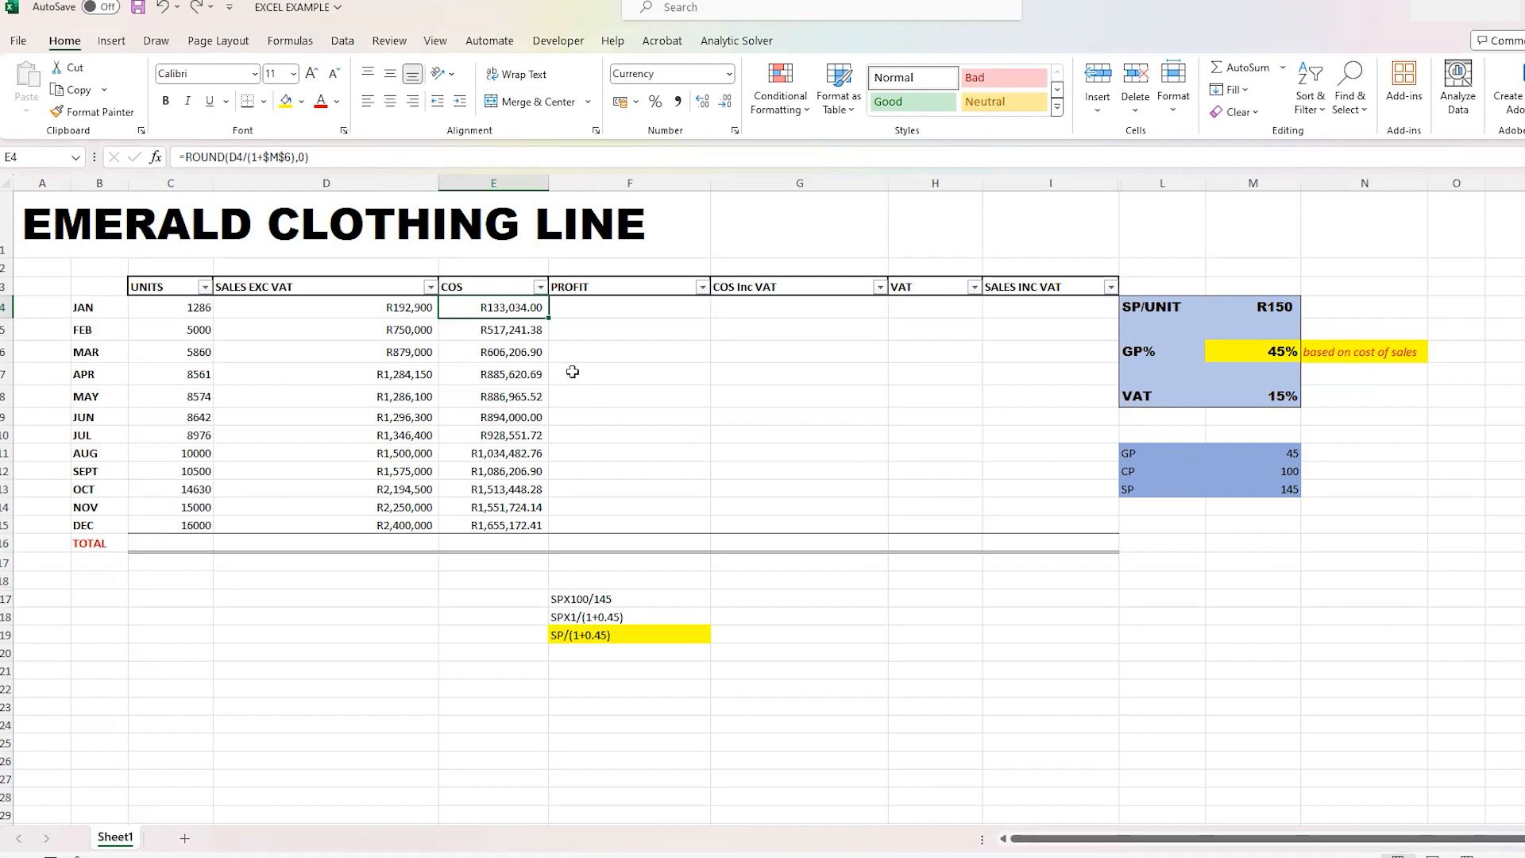
double_click(550, 318)
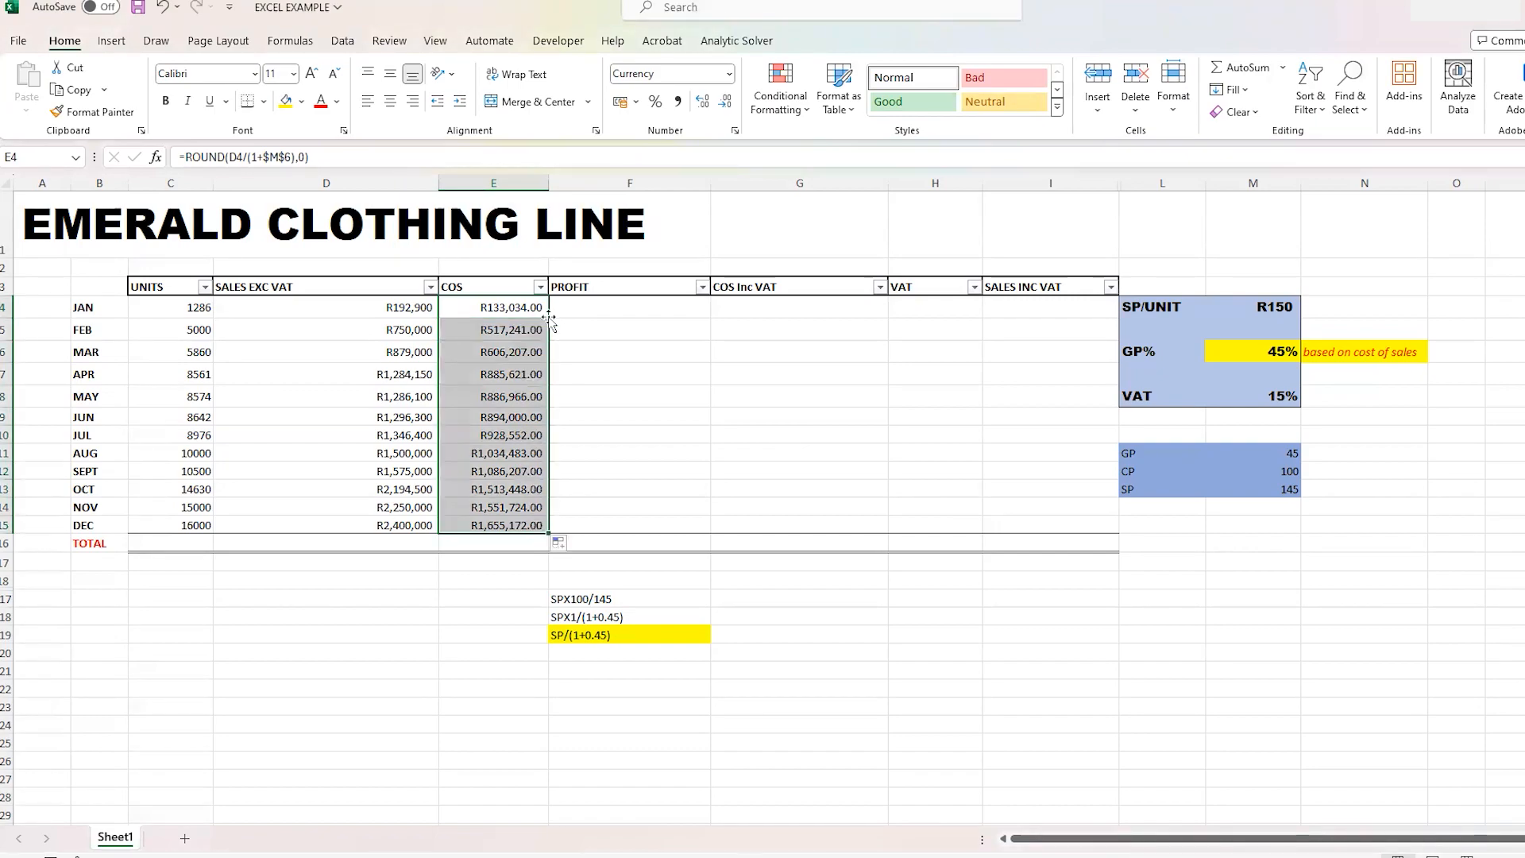
left_click(991, 737)
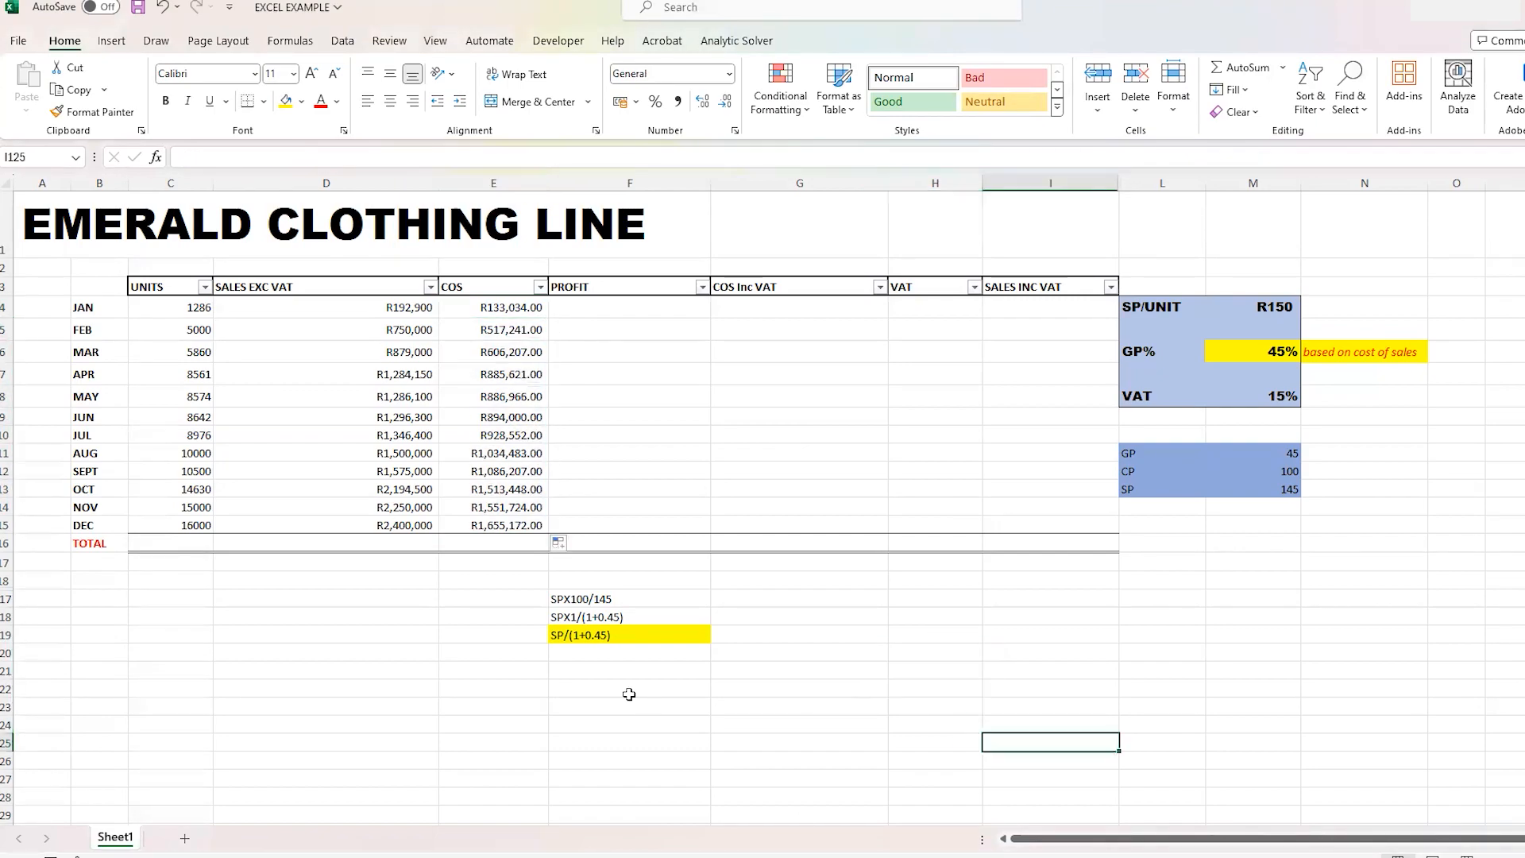
- Remove both displayed decimal places from the cost of sales values in E4:E15
left_click_drag(408, 310, 413, 375)
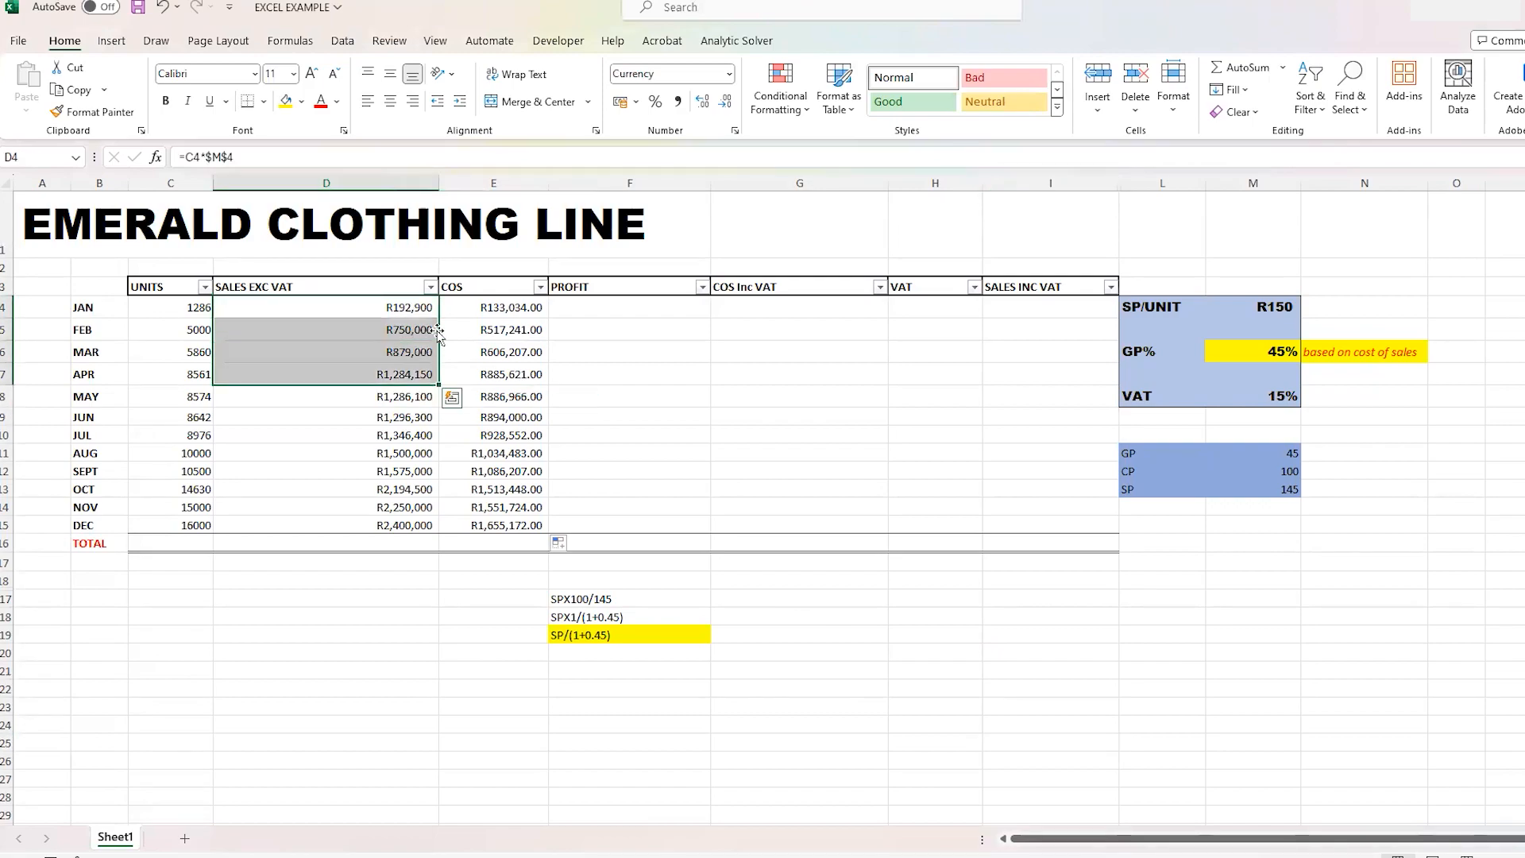
left_click(547, 310)
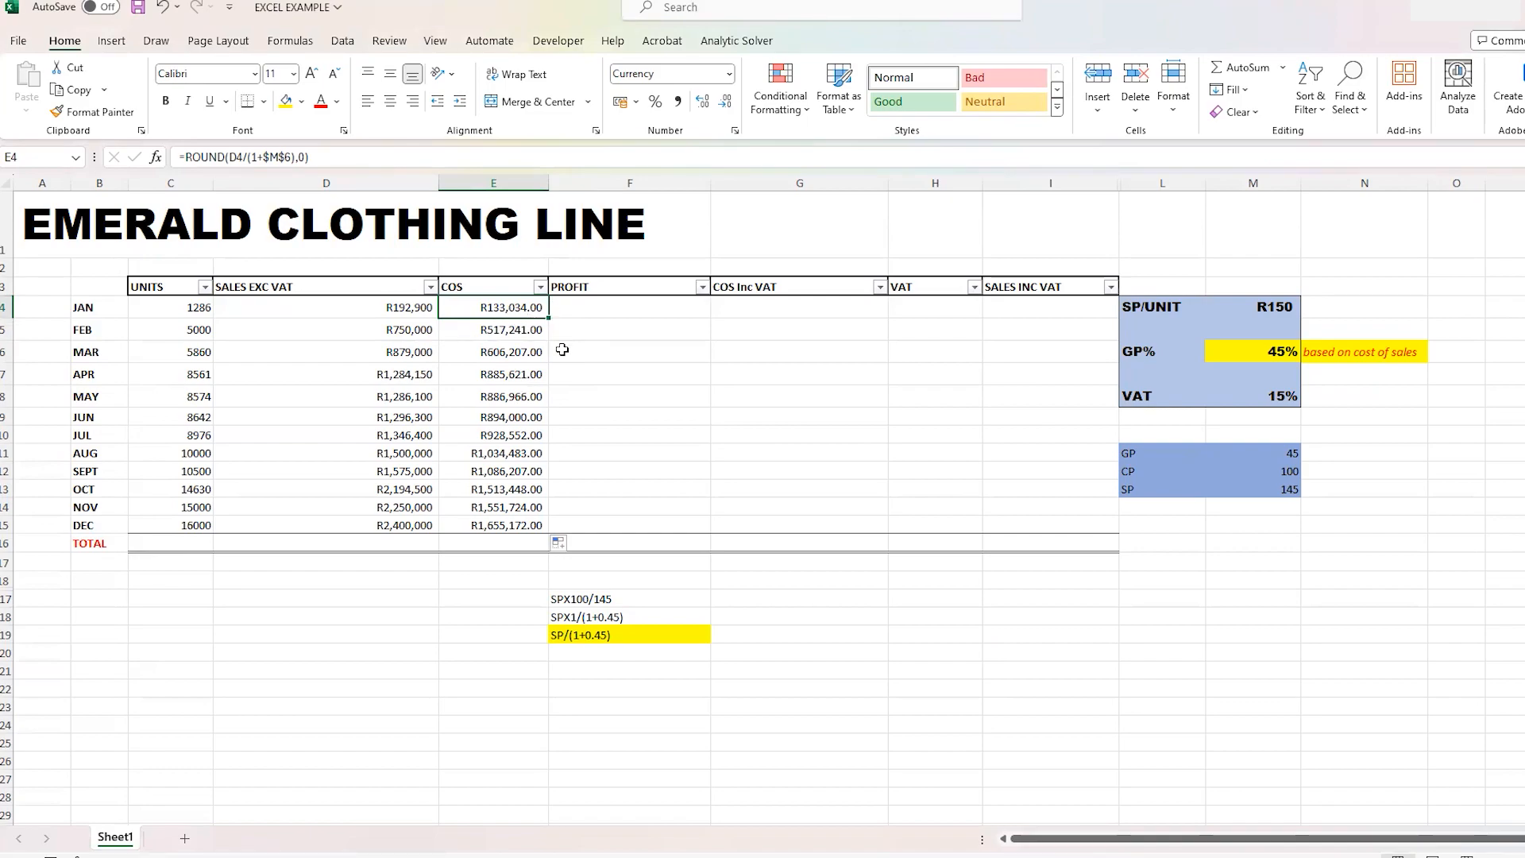
left_click(558, 350)
left_click_drag(520, 306, 511, 524)
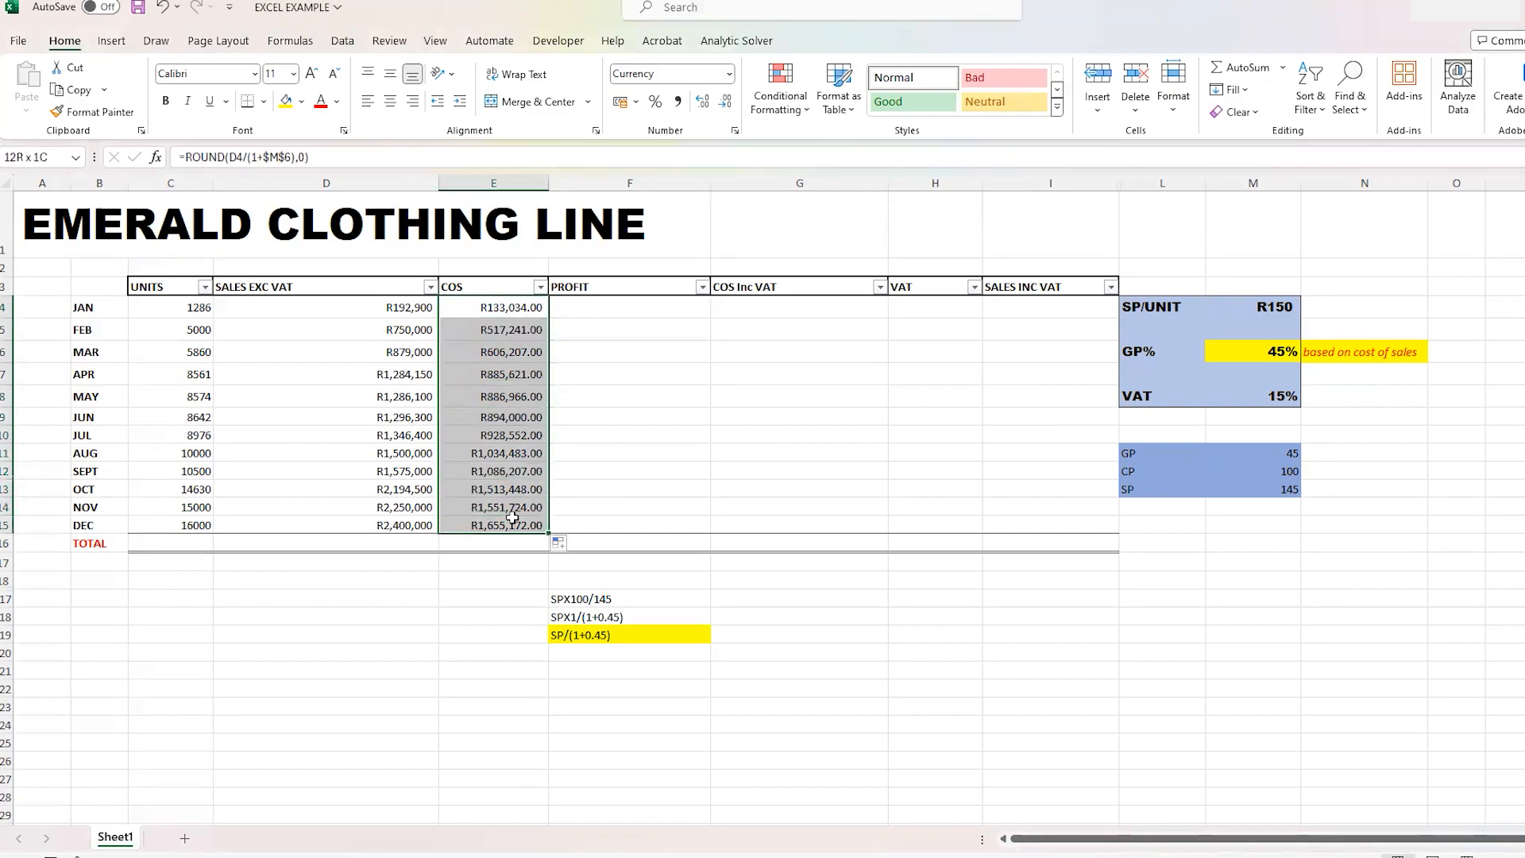
left_click(726, 105)
left_click(726, 106)
left_click(821, 701)
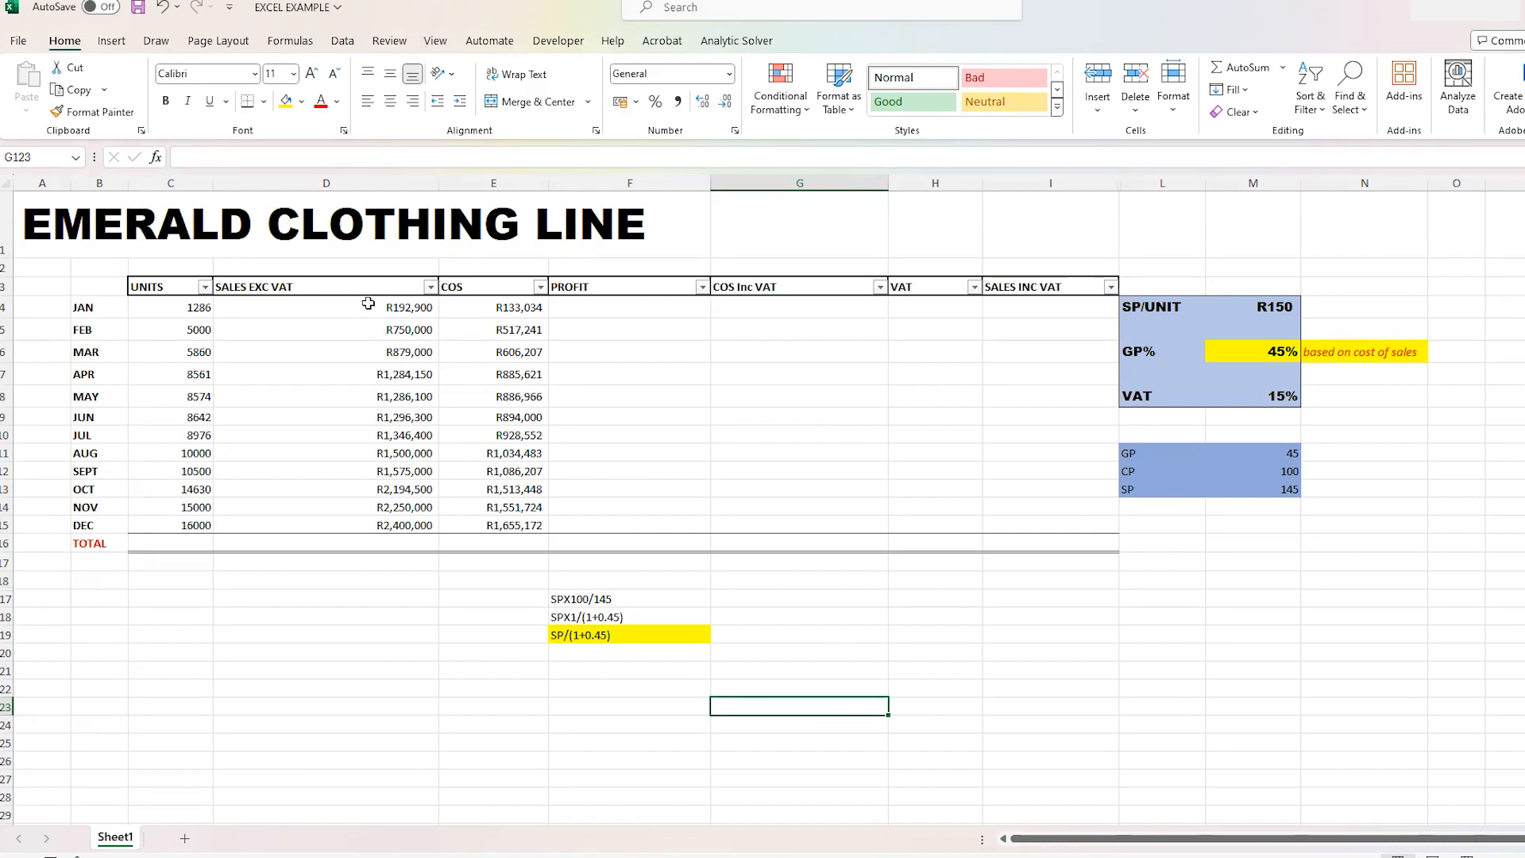
- Apply the Currency number format to the sales and cost of sales values in D4:E15
left_click_drag(369, 305, 527, 529)
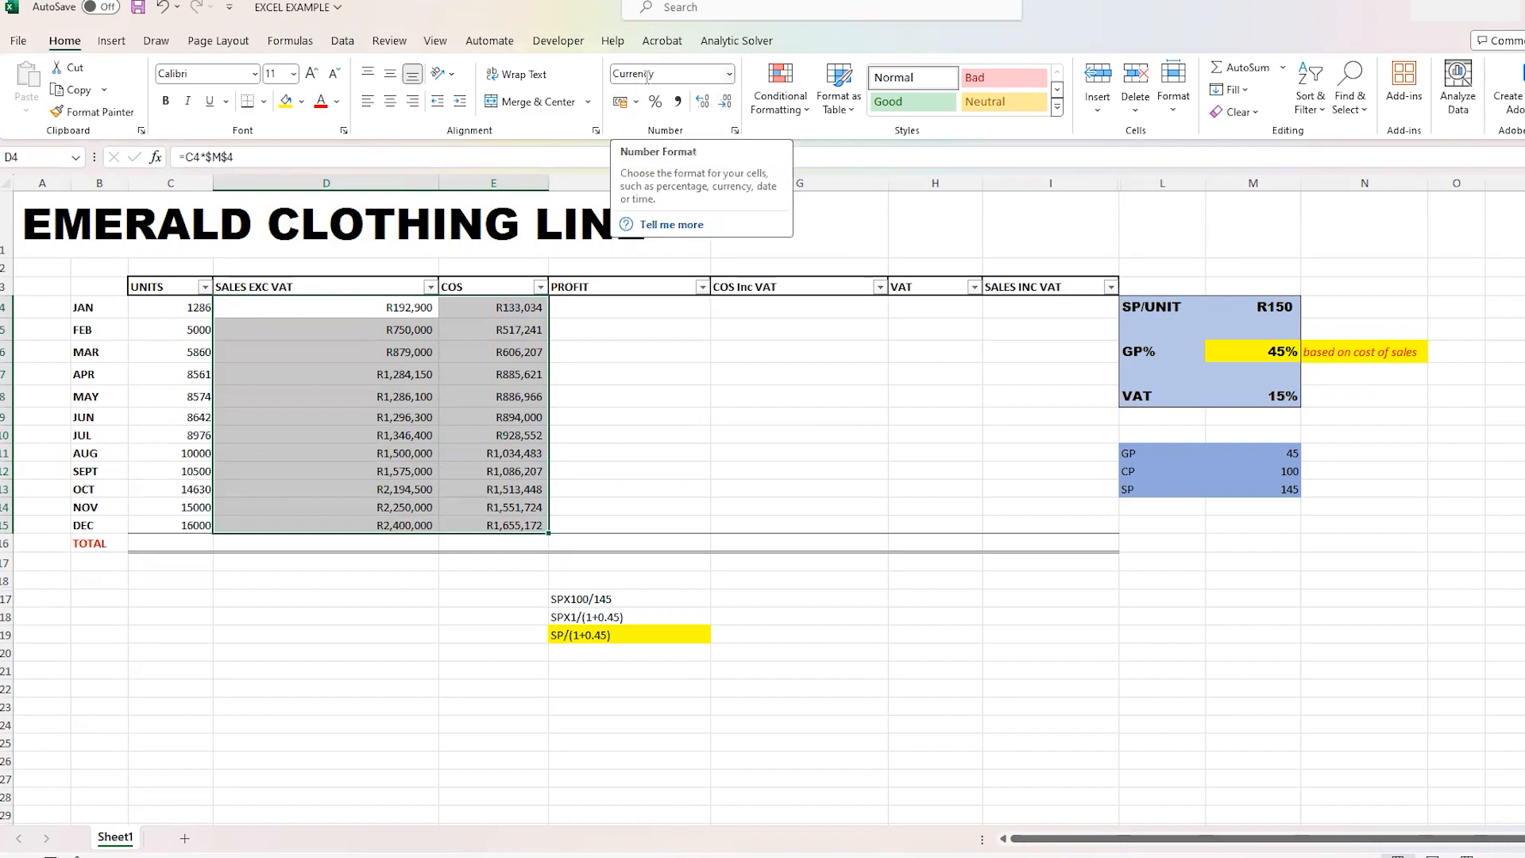
left_click(730, 74)
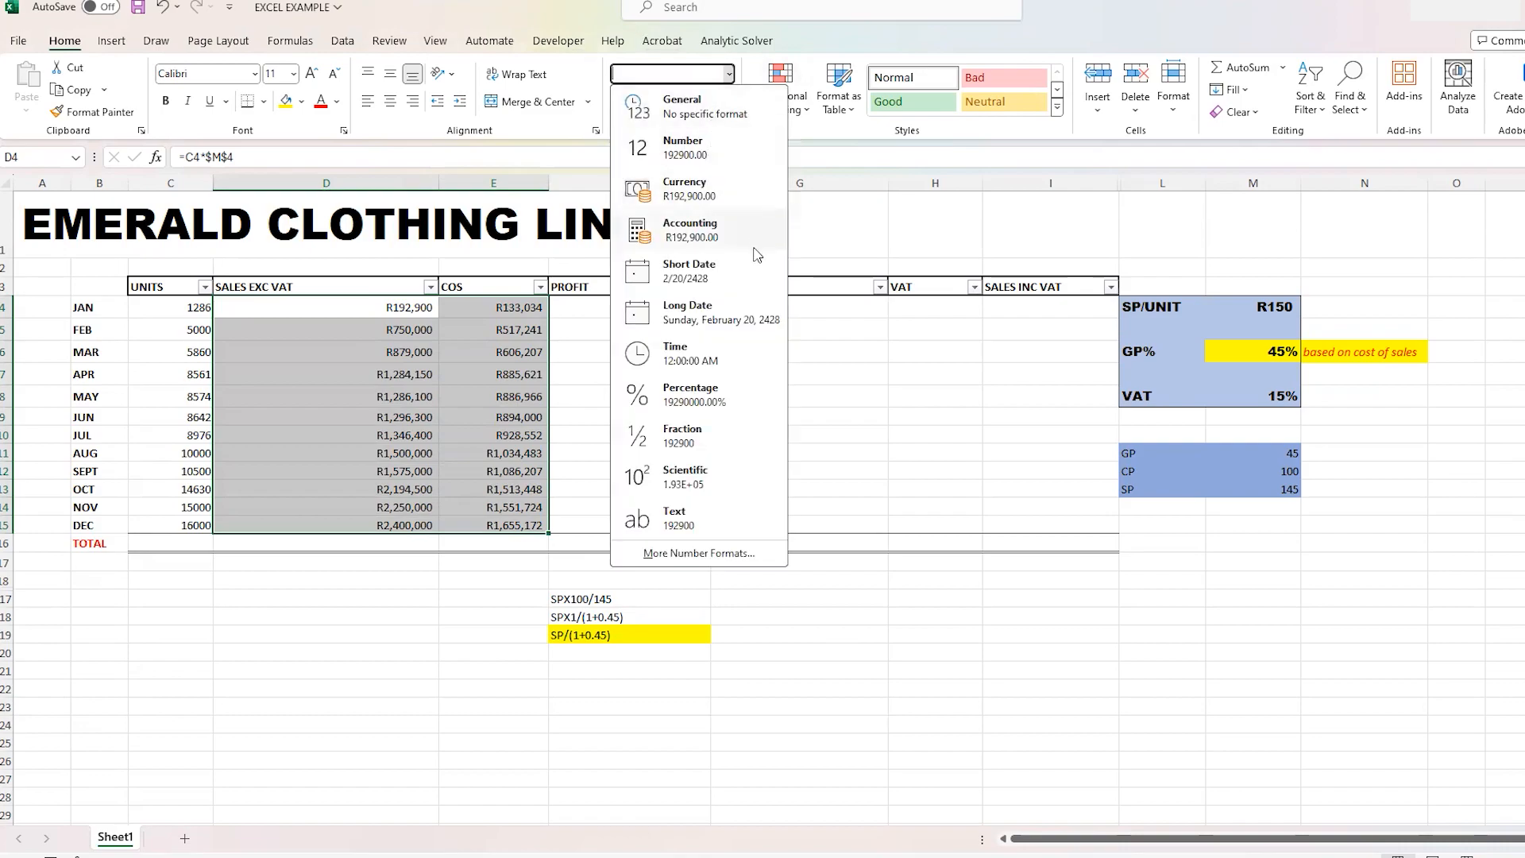
left_click(697, 194)
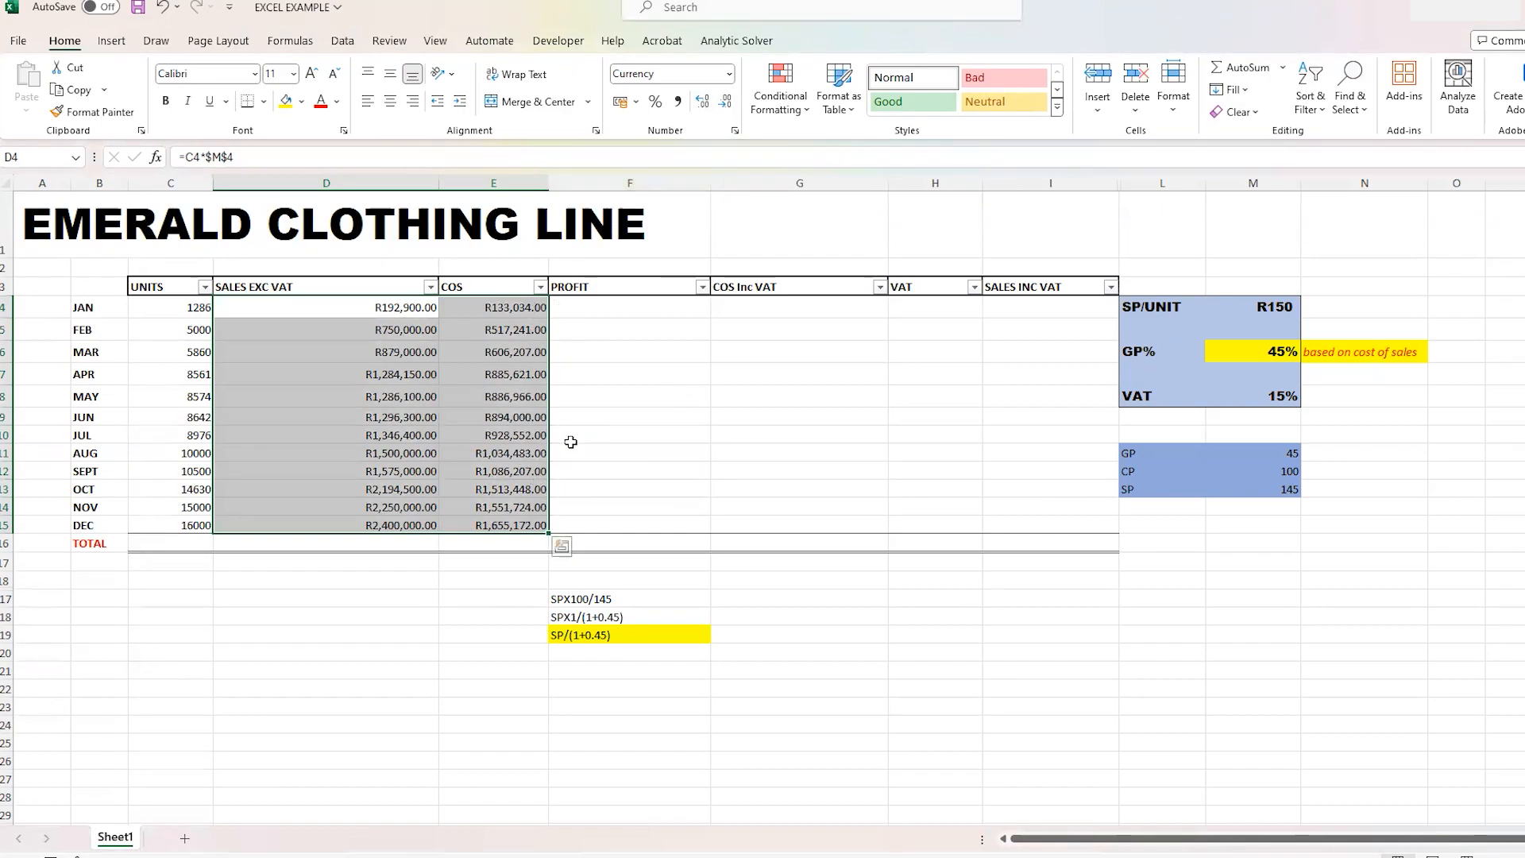
left_click(611, 339)
- Set the ROUND digits in cell E4 to 2 and copy the formula down the COS column to December
left_click(480, 307)
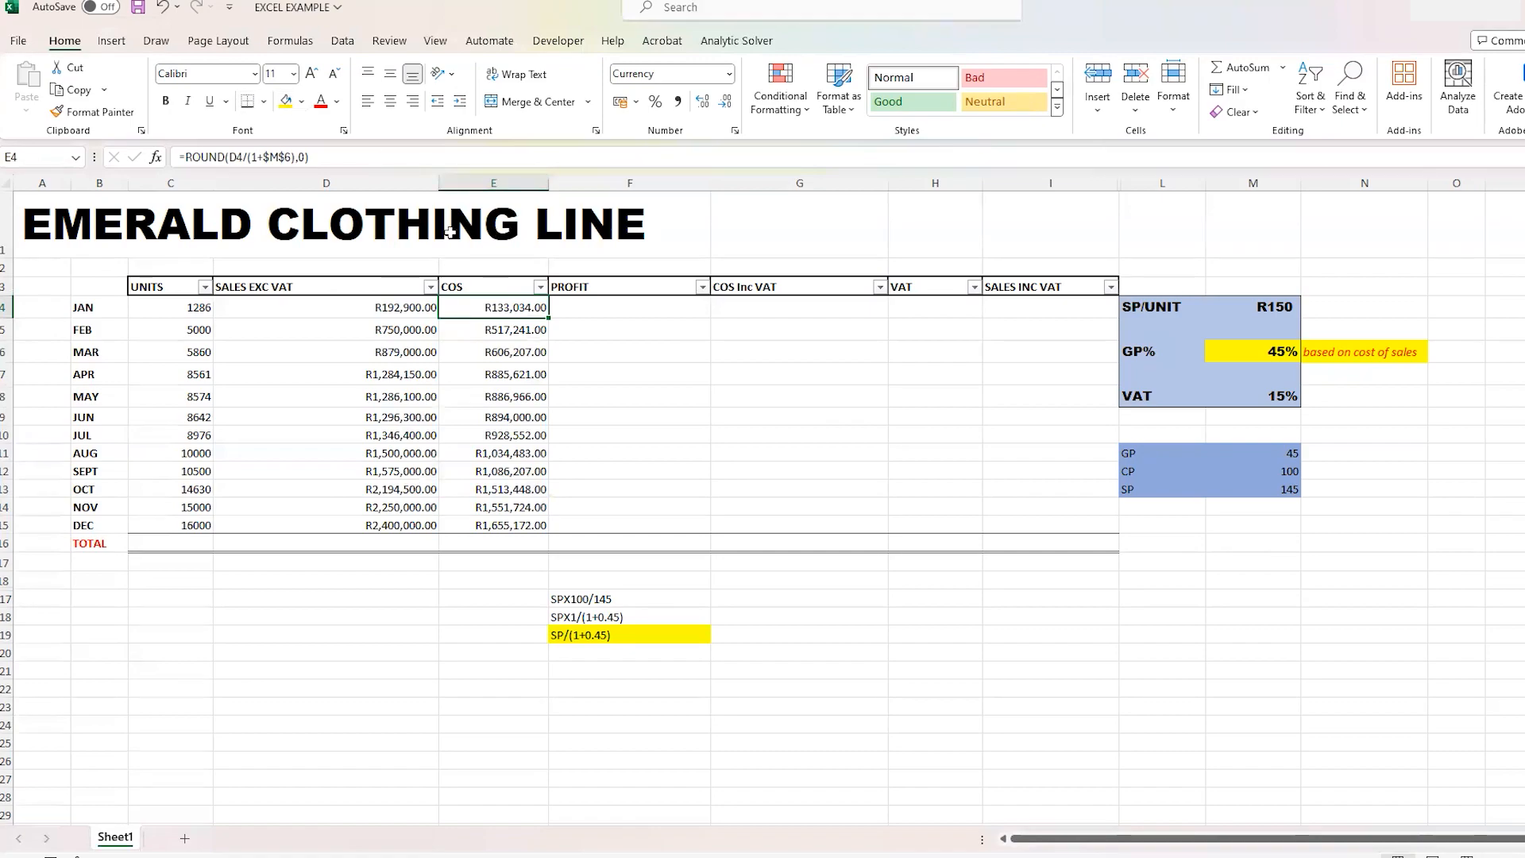
left_click(303, 156)
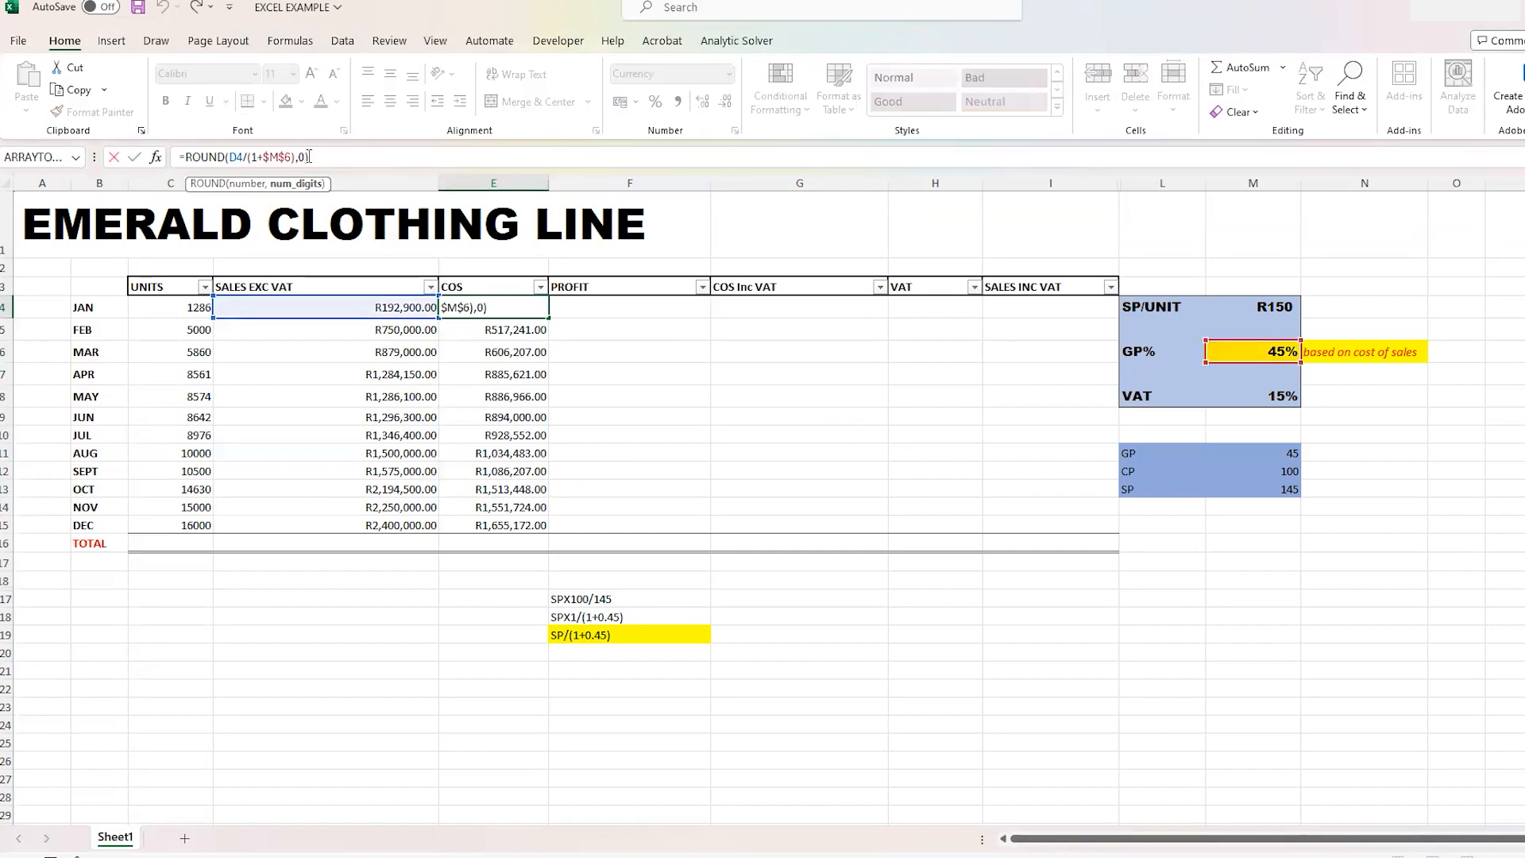
key("BackSpace")
type("2")
key("Return")
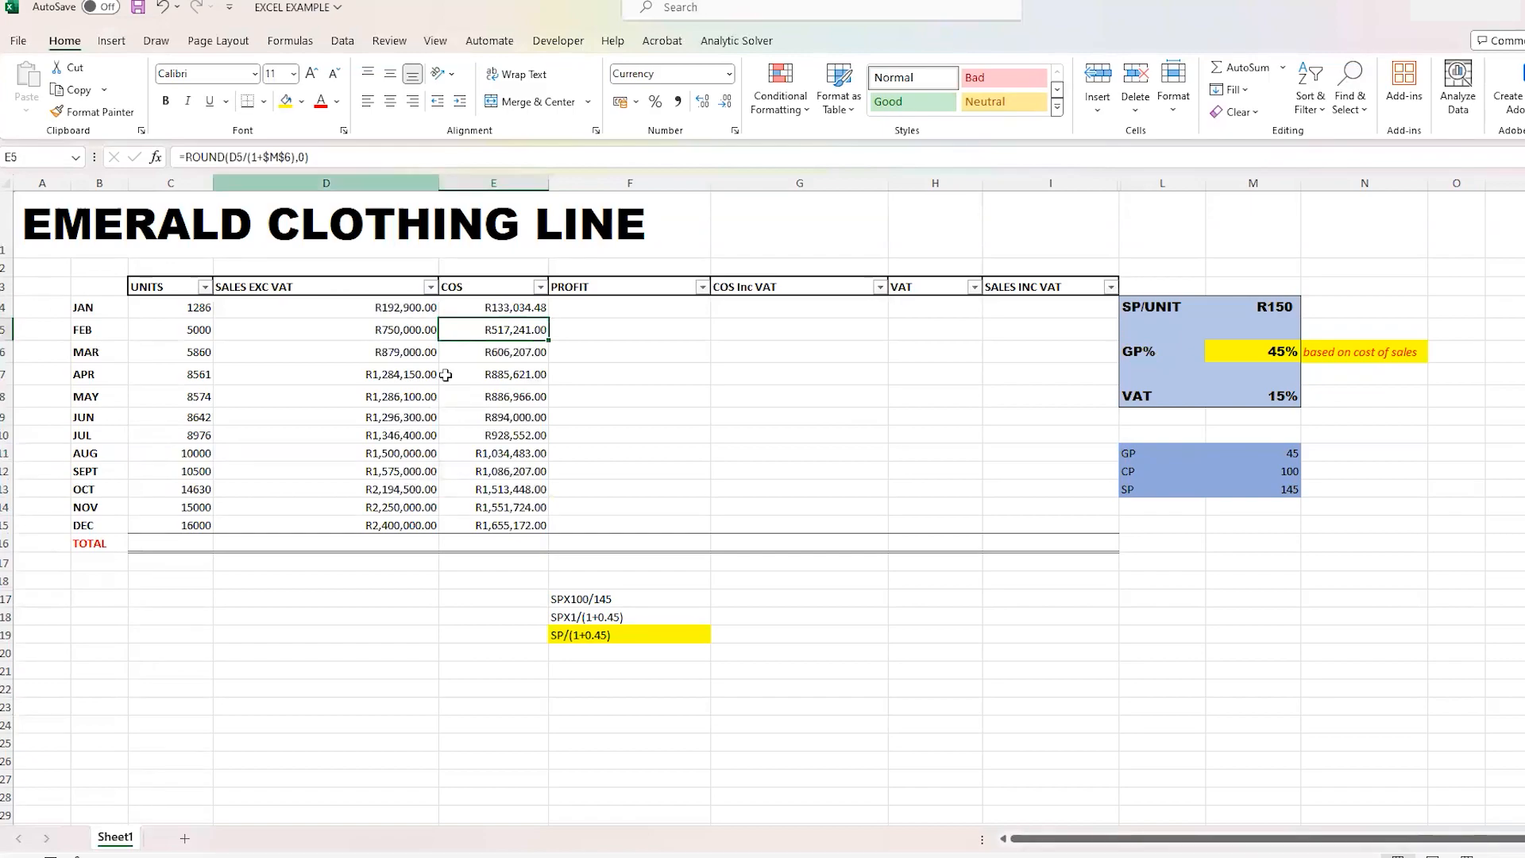
left_click(479, 307)
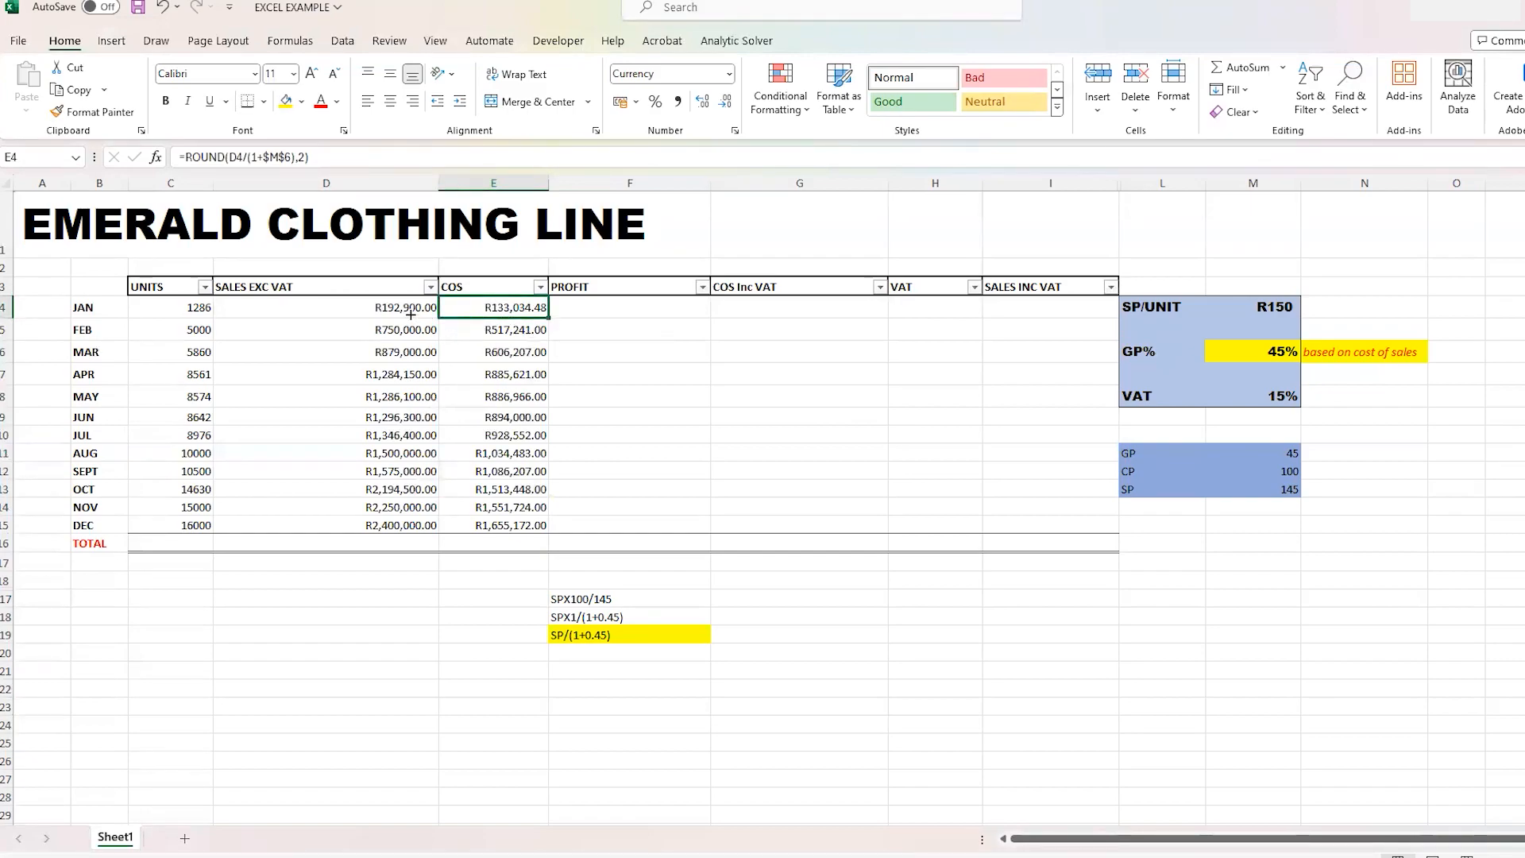
left_click_drag(548, 317, 549, 530)
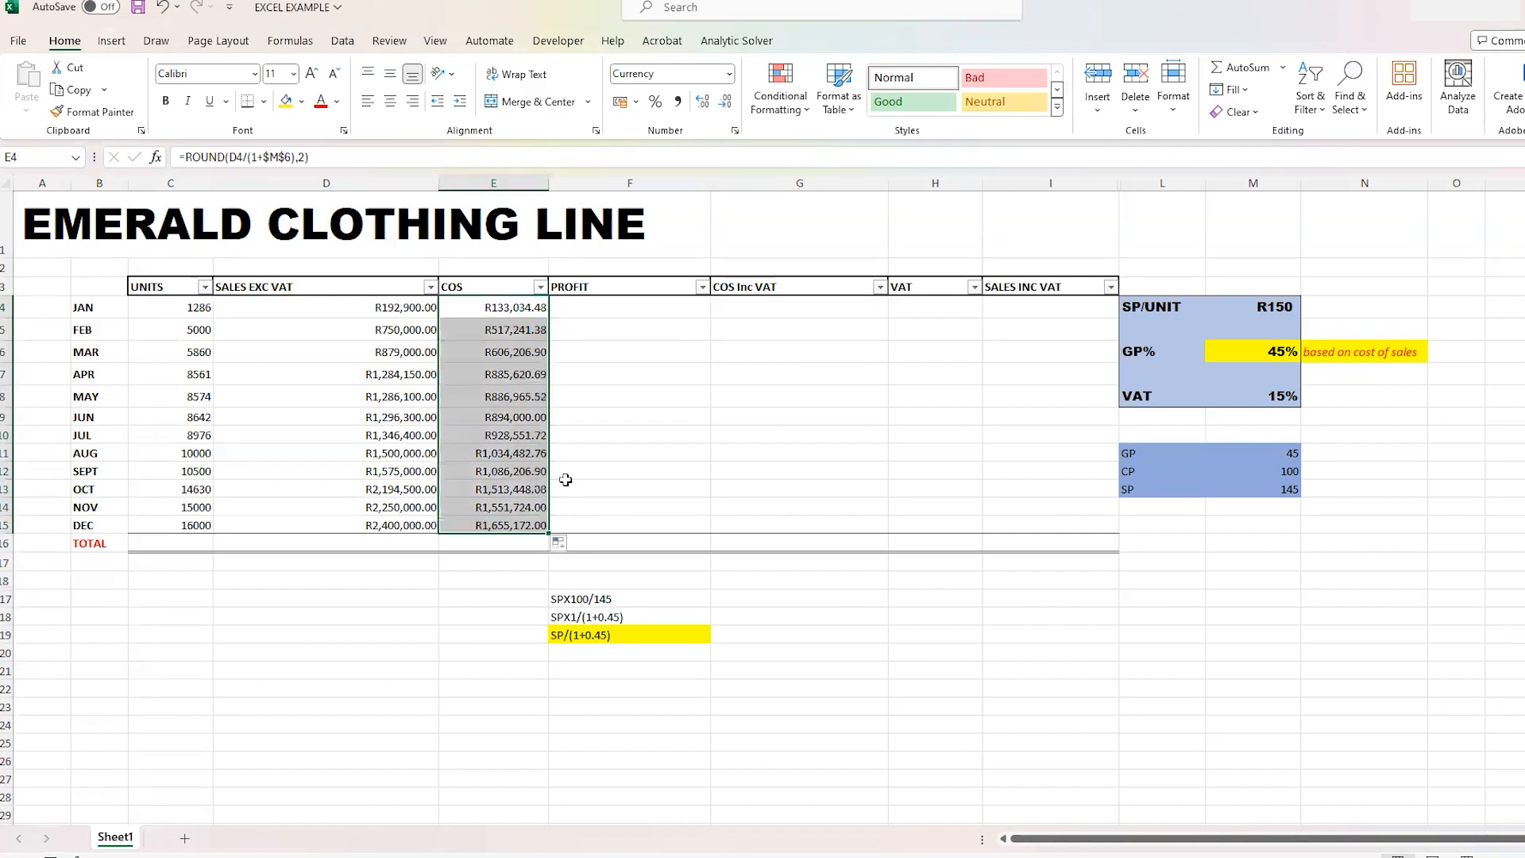
left_click(595, 430)
- Round January's sales in cell D4 with =ROUND(C4*$M$4,2) and copy the formula down to December in D5:D15
left_click(428, 312)
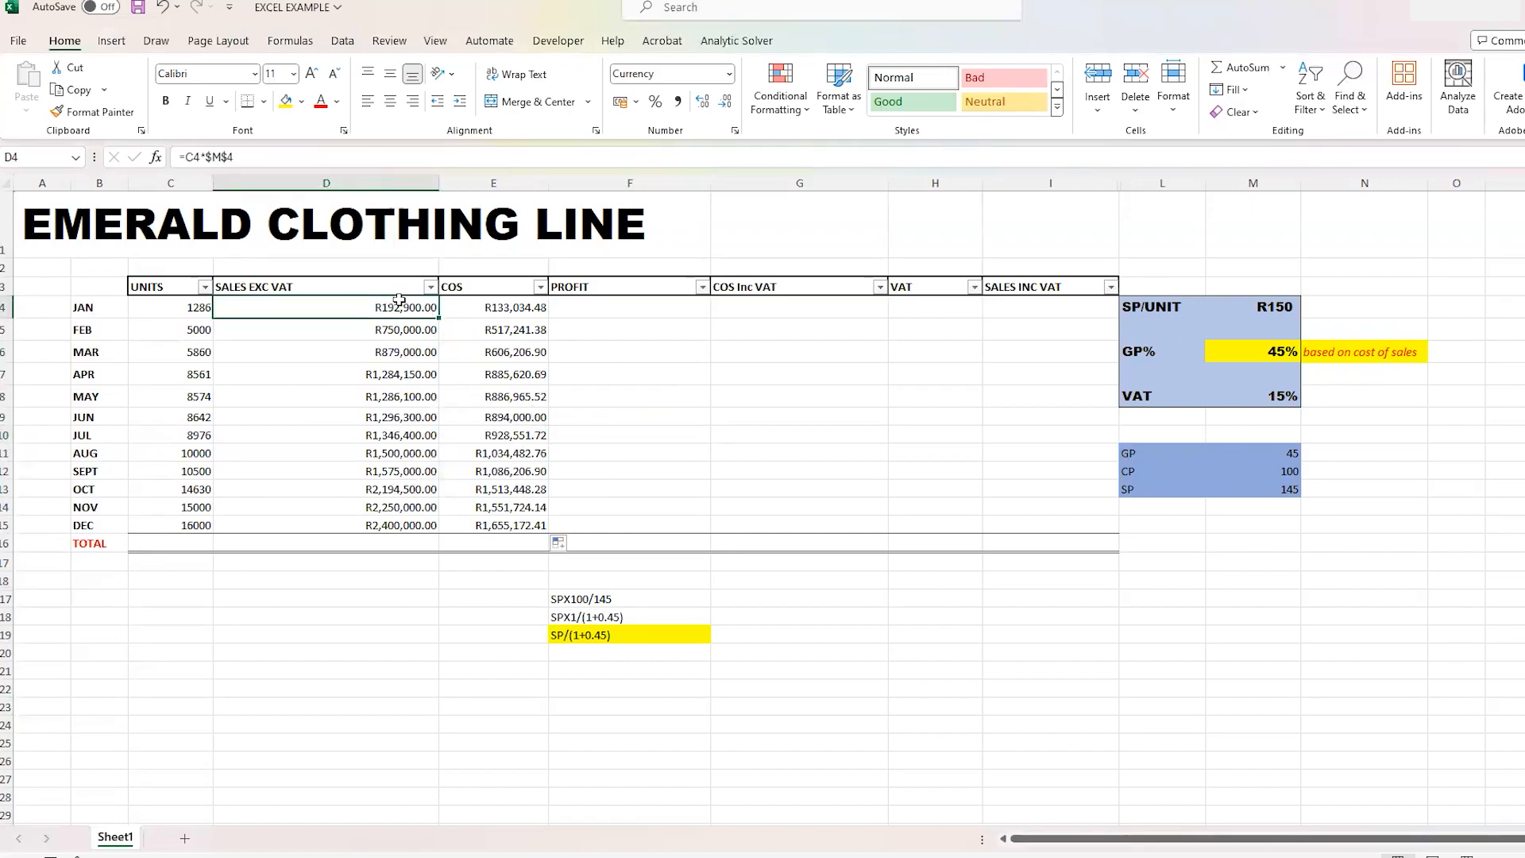
left_click(184, 156)
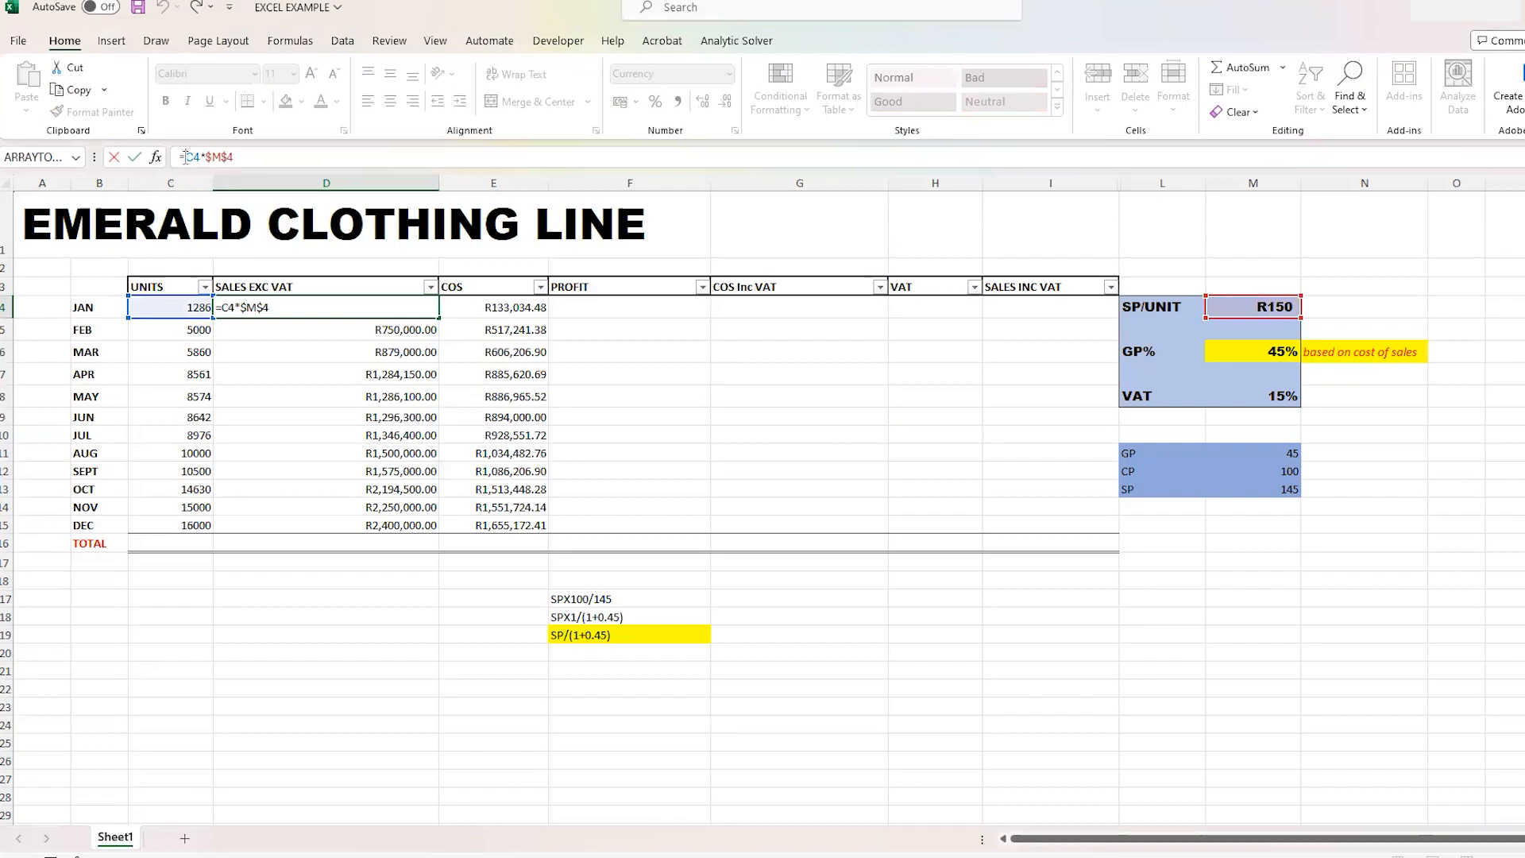
type("ROUND")
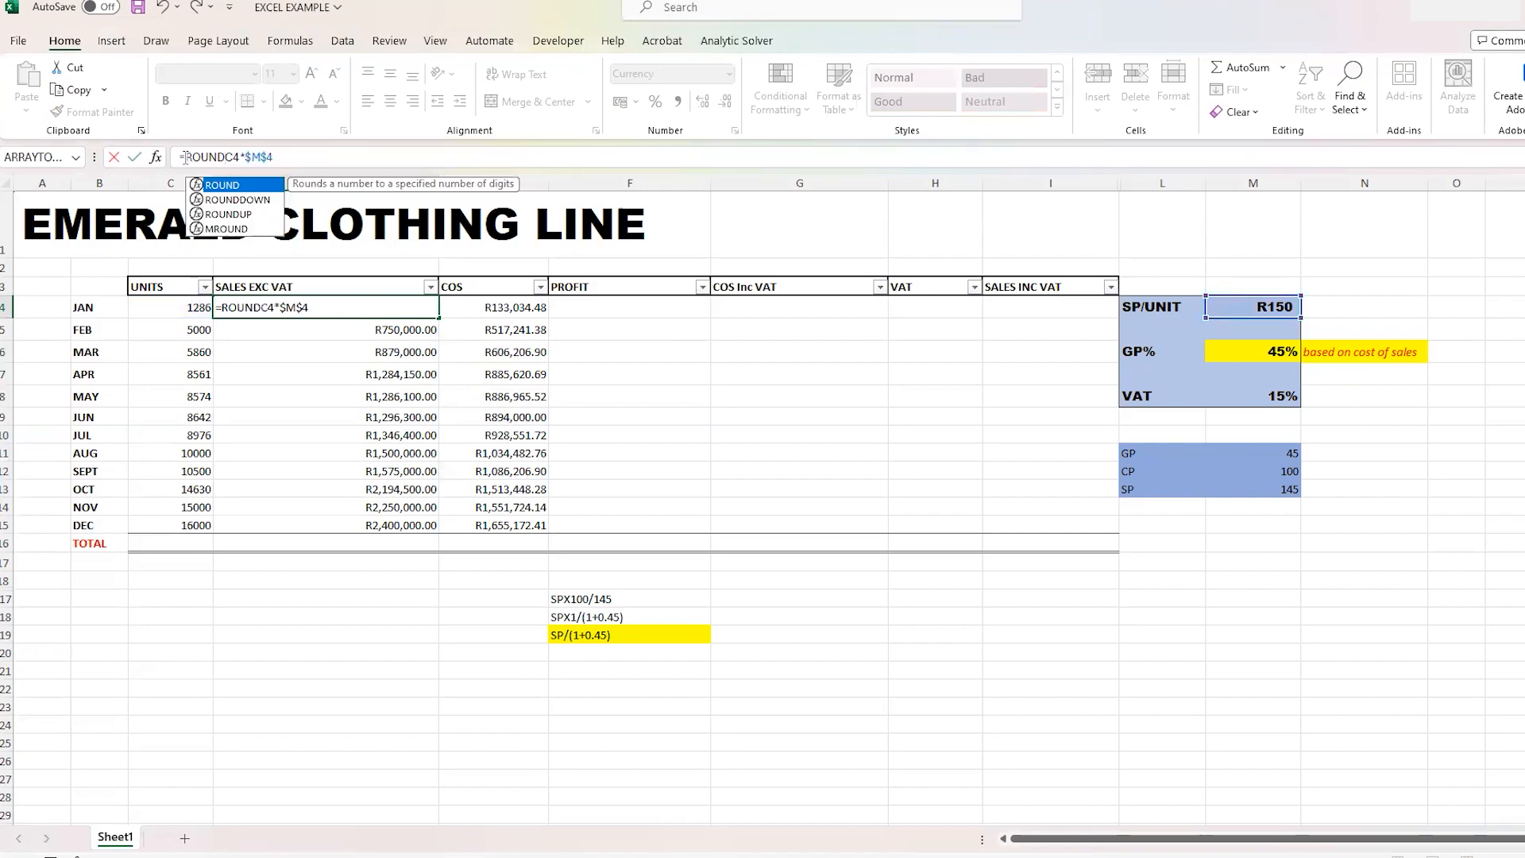
type("(")
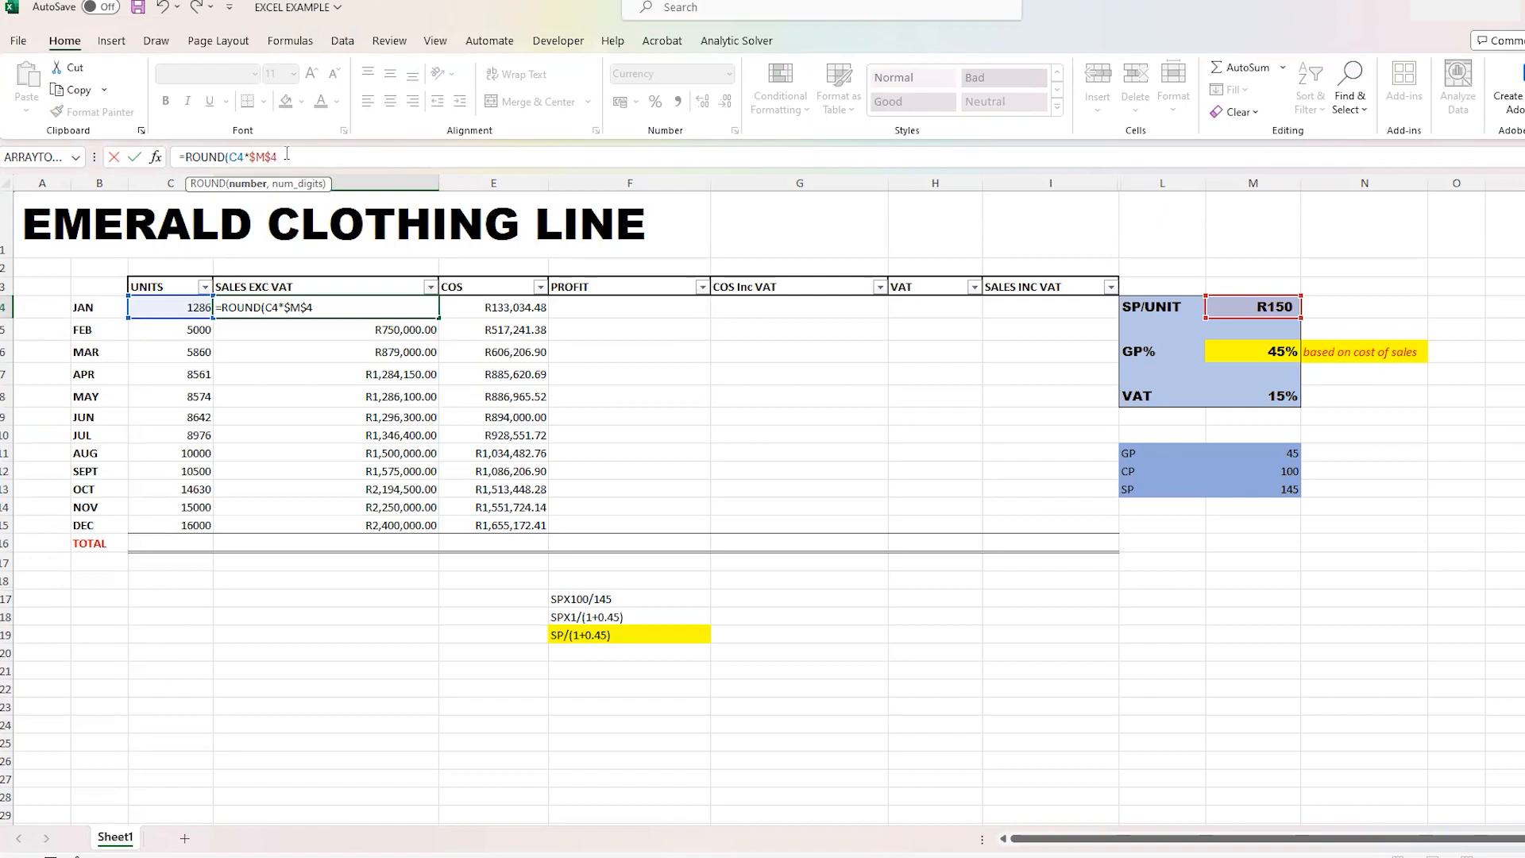
type(",2)")
key("ctrl+Return")
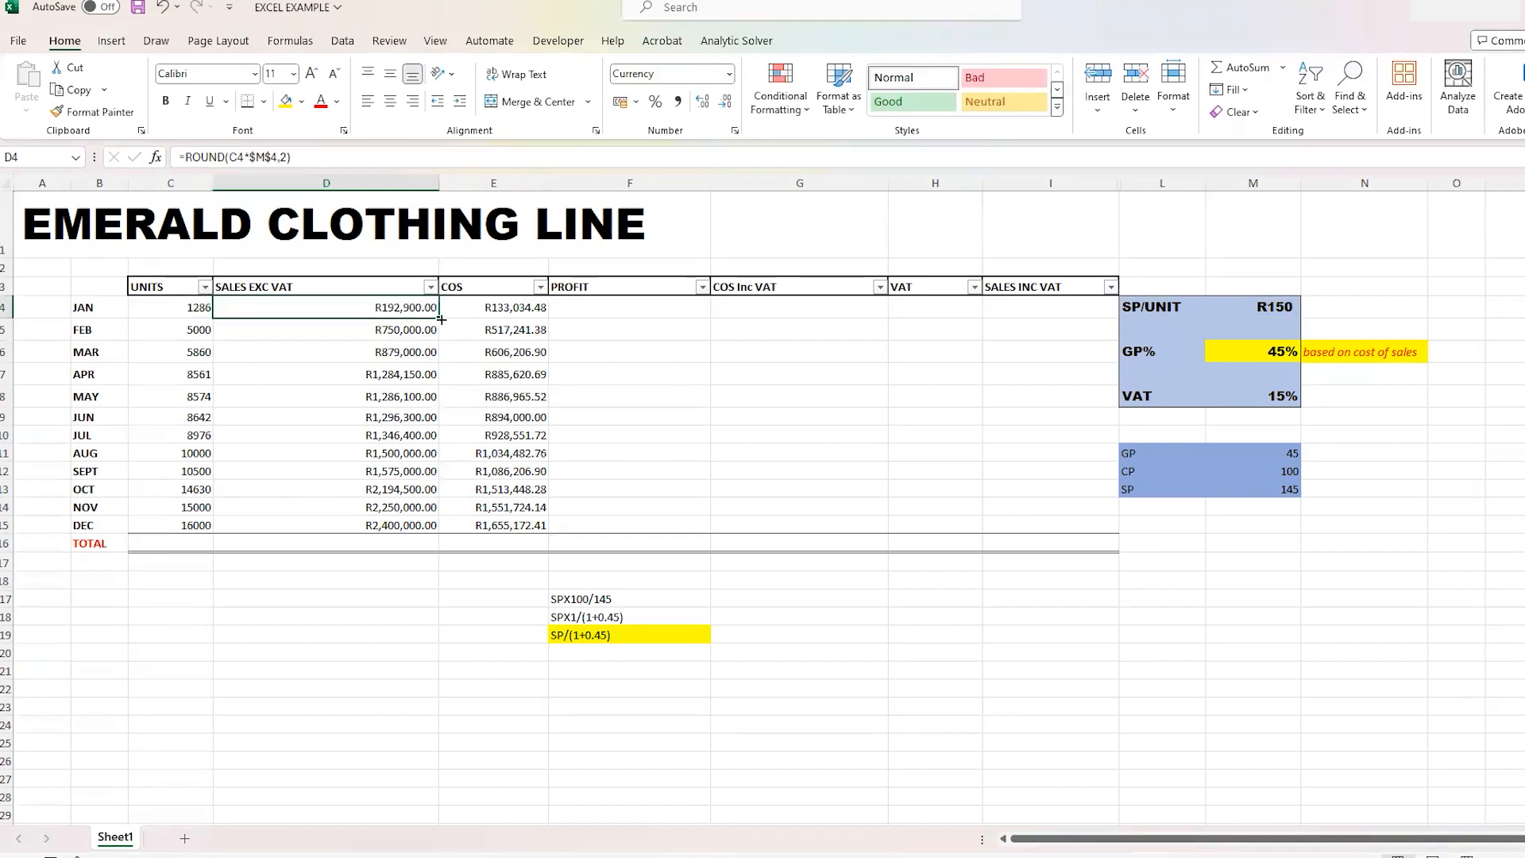
left_click_drag(438, 317, 409, 516)
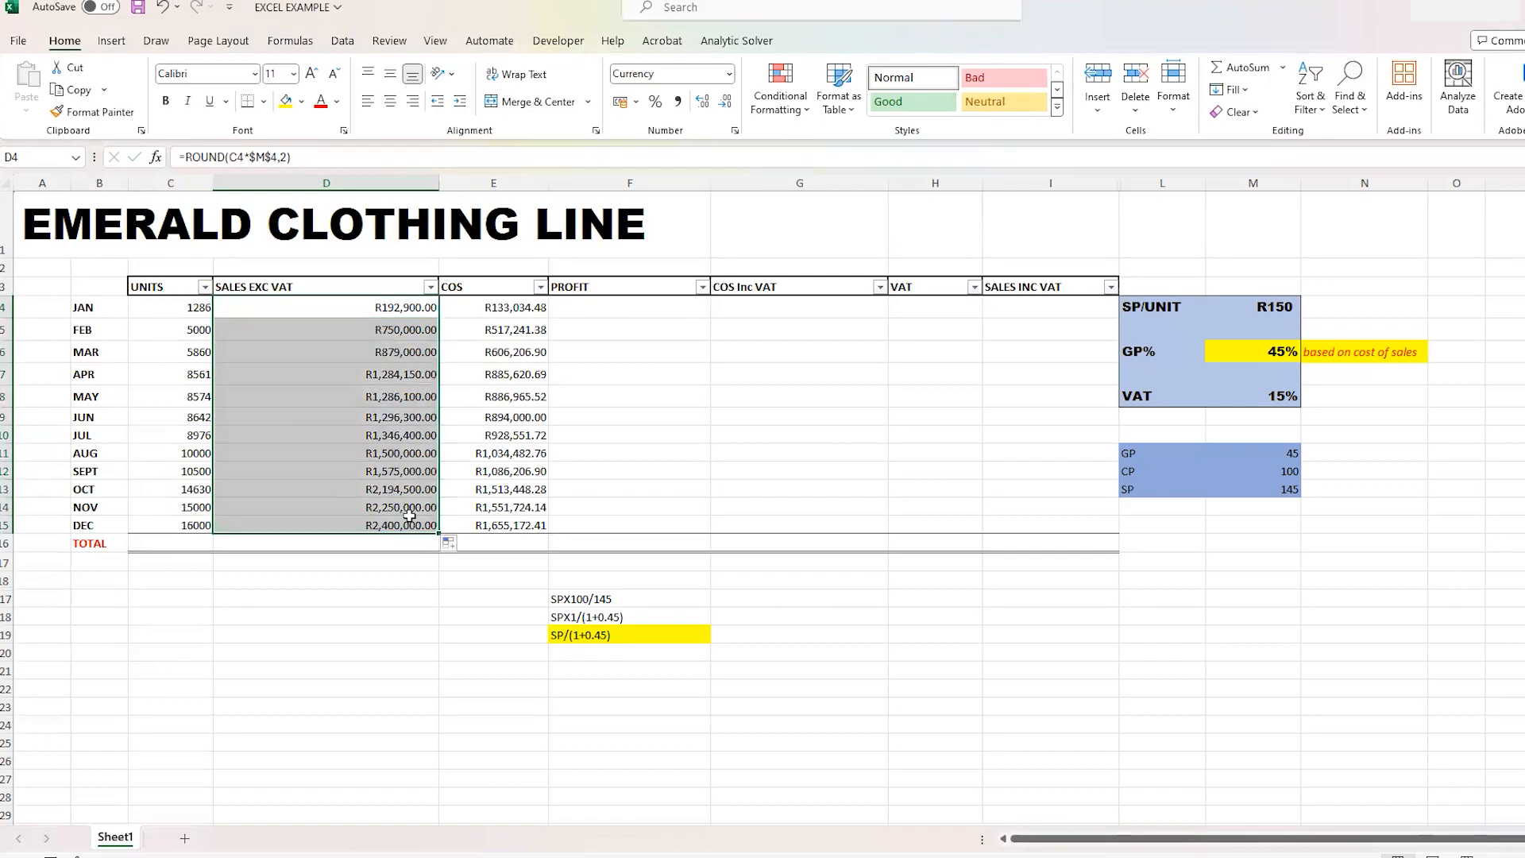
left_click(1026, 762)
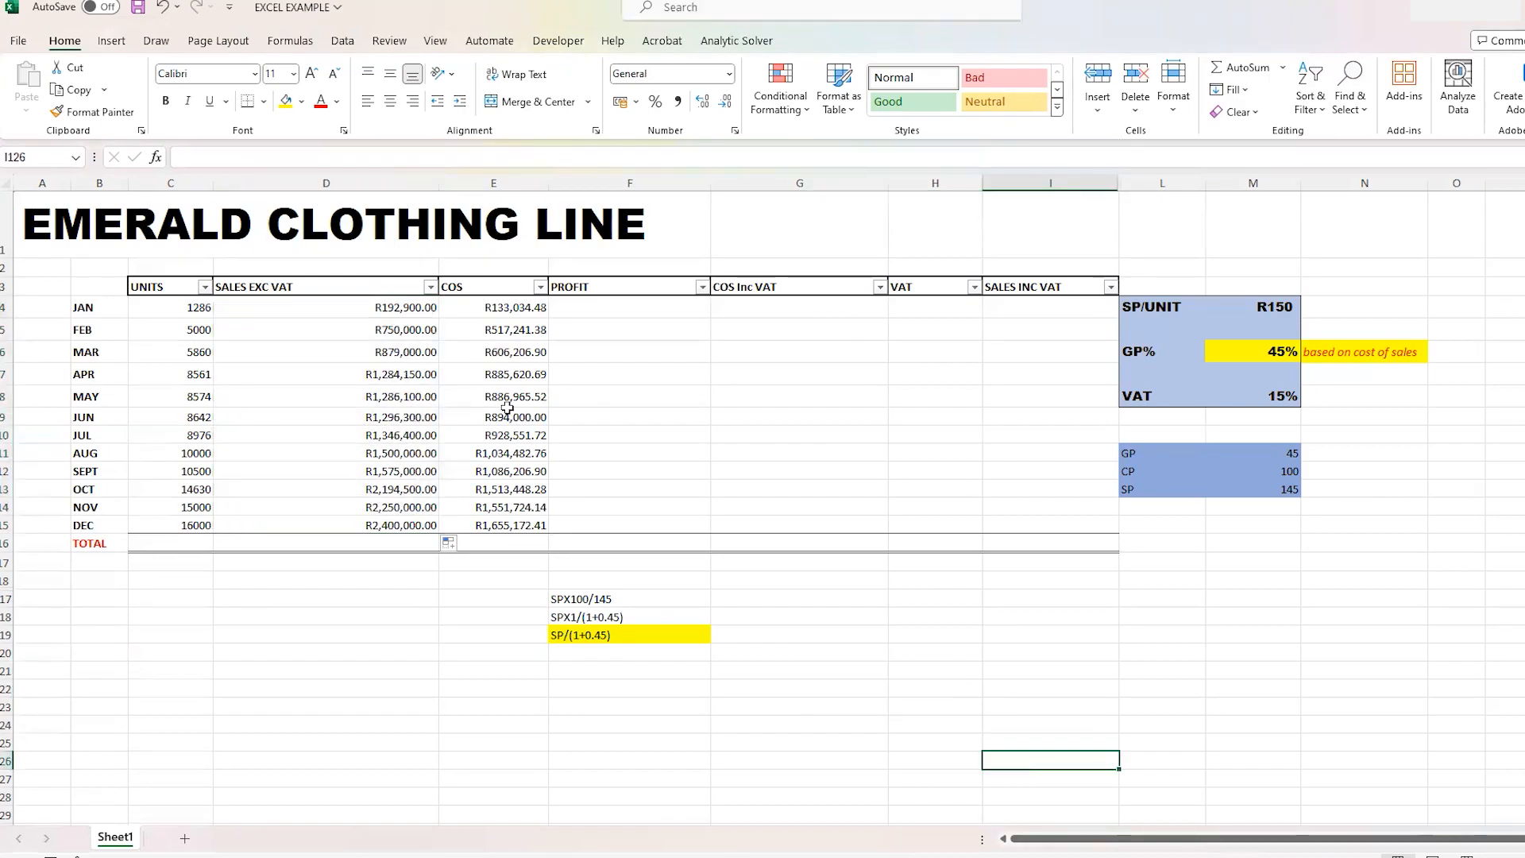
- Calculate January's profit in cell F4 with =D4-E4 and copy the formula down to December in F5:F15
left_click(572, 313)
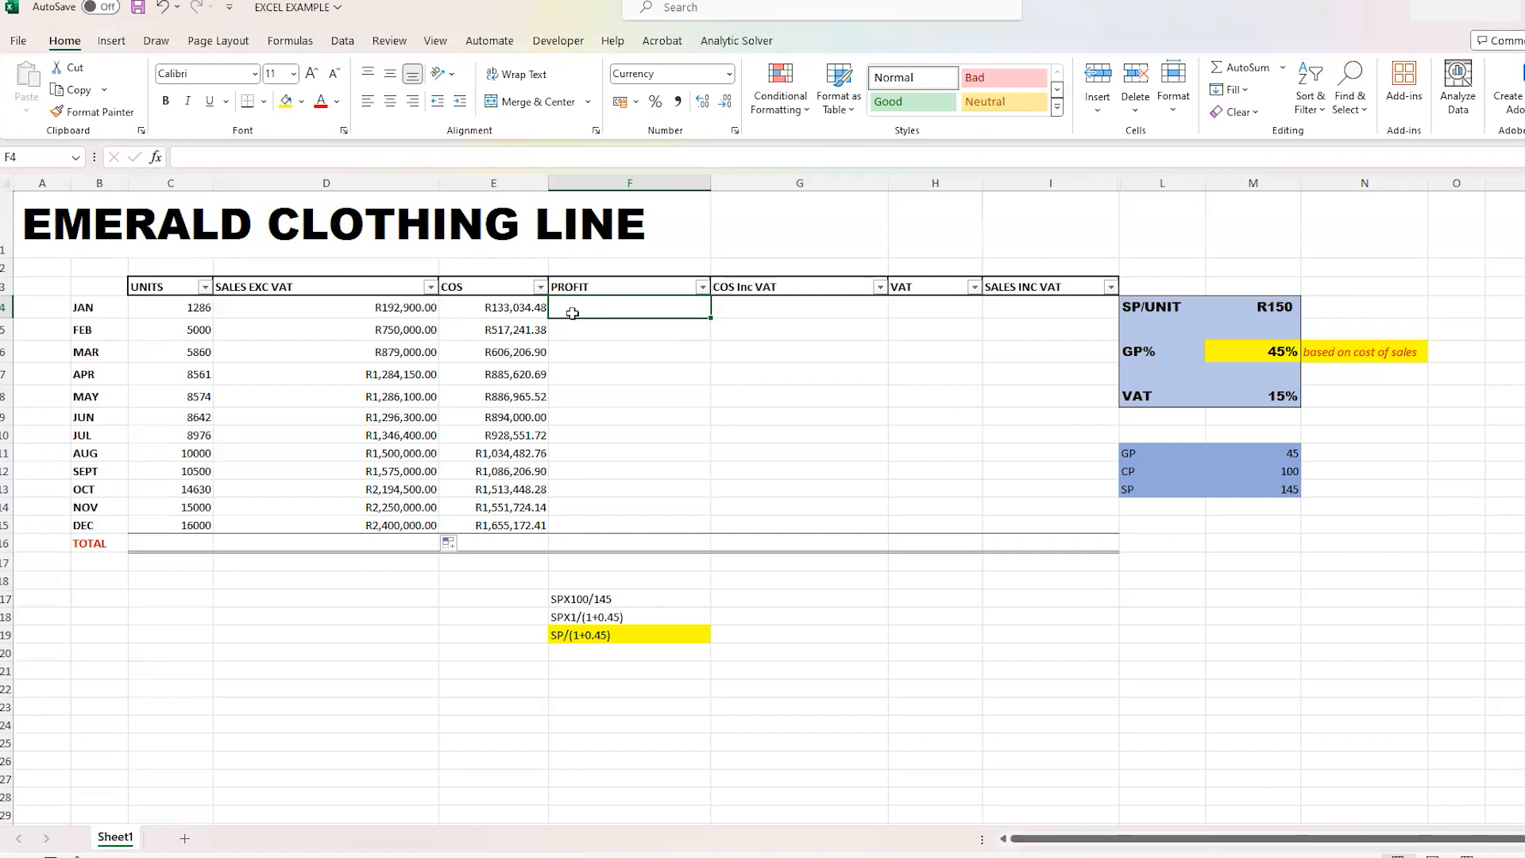
type("=")
left_click(274, 308)
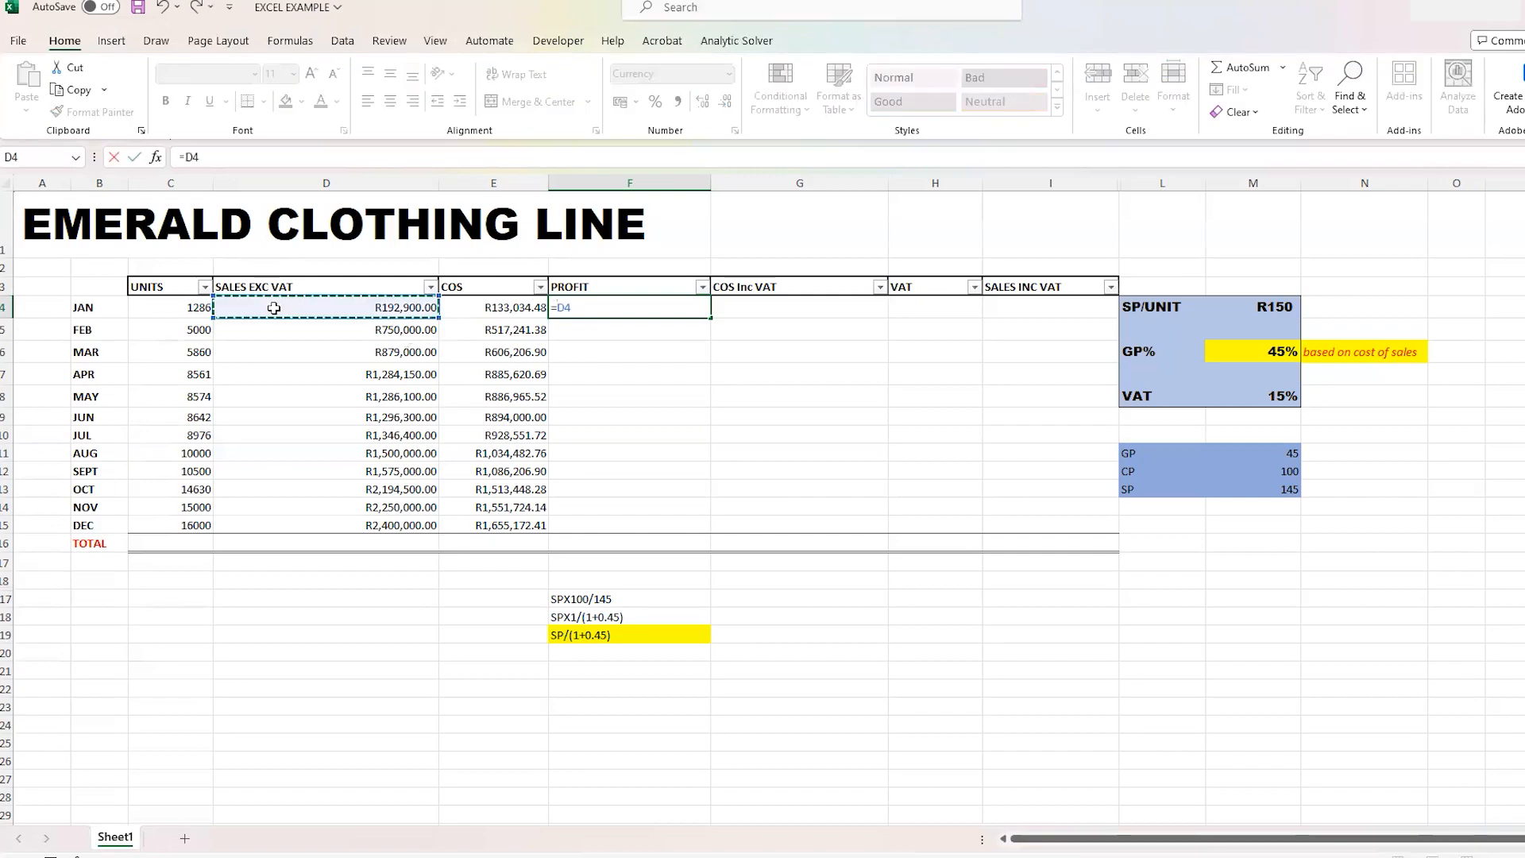
type("-")
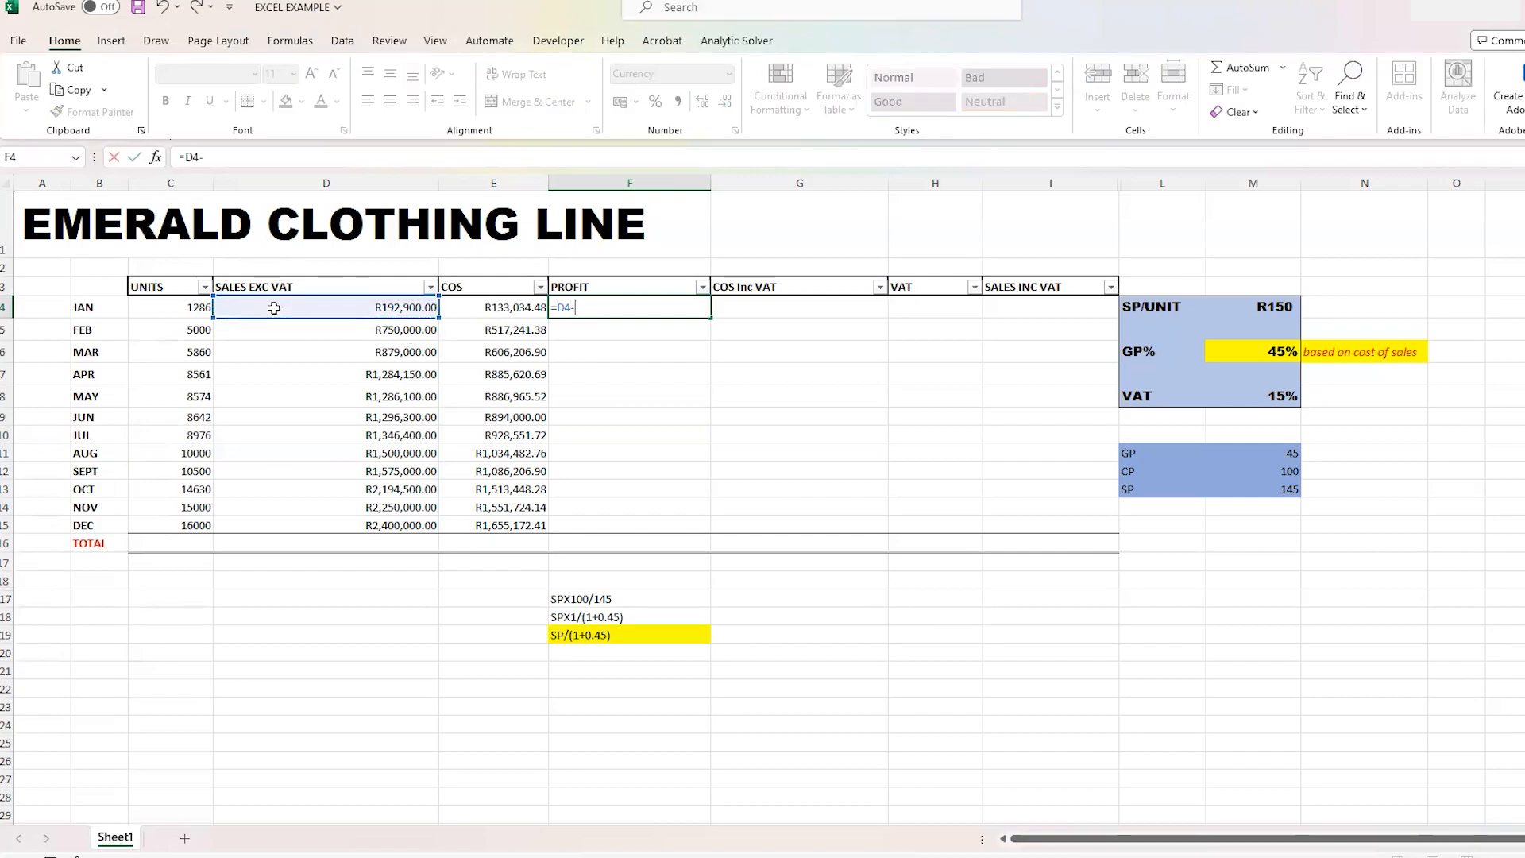
left_click(528, 309)
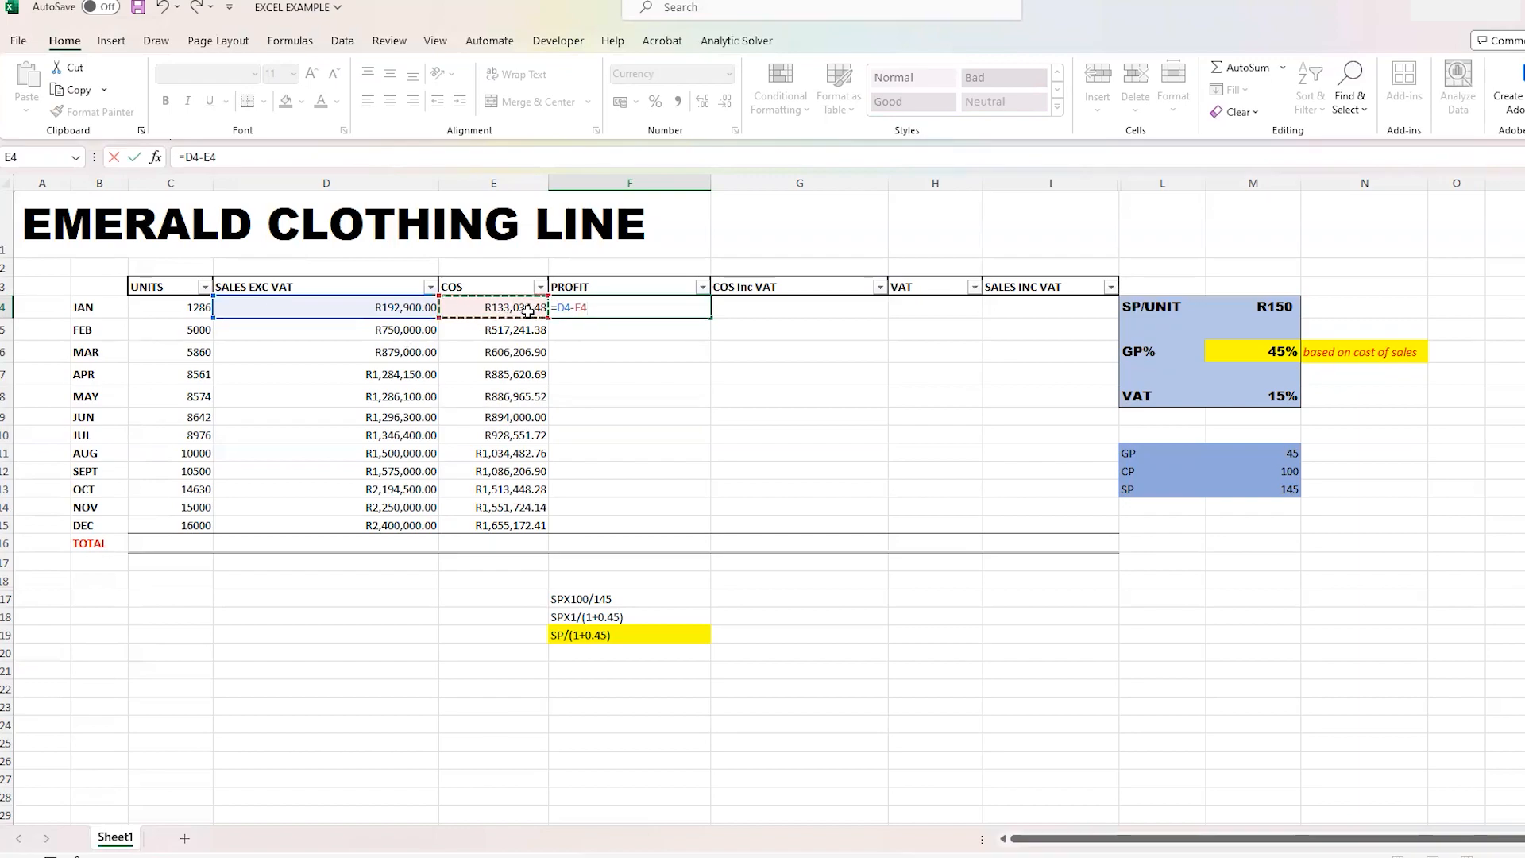
key("Return")
left_click(707, 310)
left_click_drag(690, 386, 674, 521)
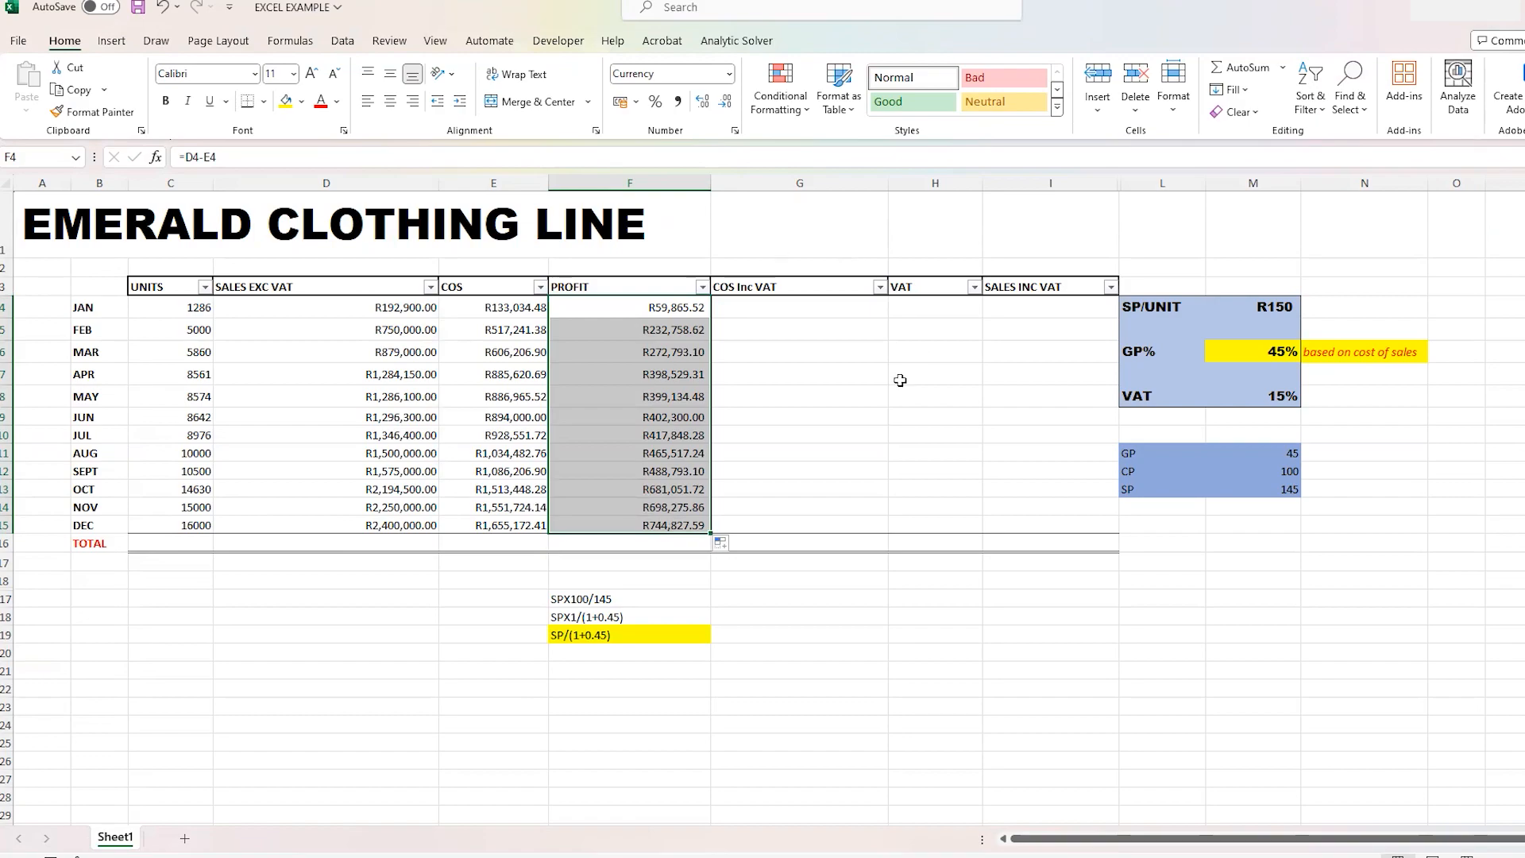
- Check the copied profit formulas for January to May in cells F4 to F8
left_click(841, 388)
left_click(622, 312)
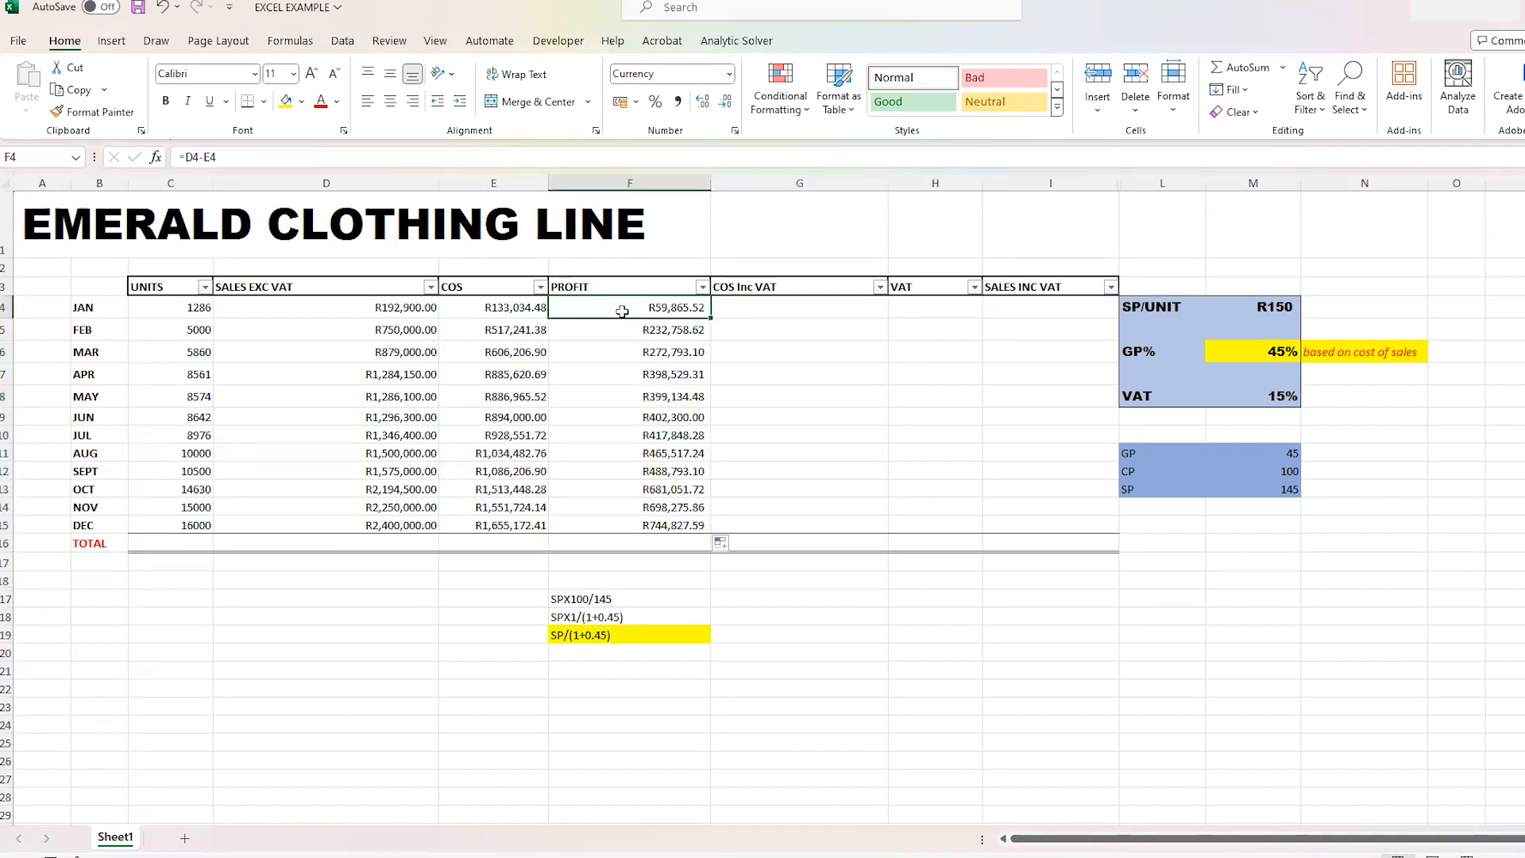
left_click(626, 331)
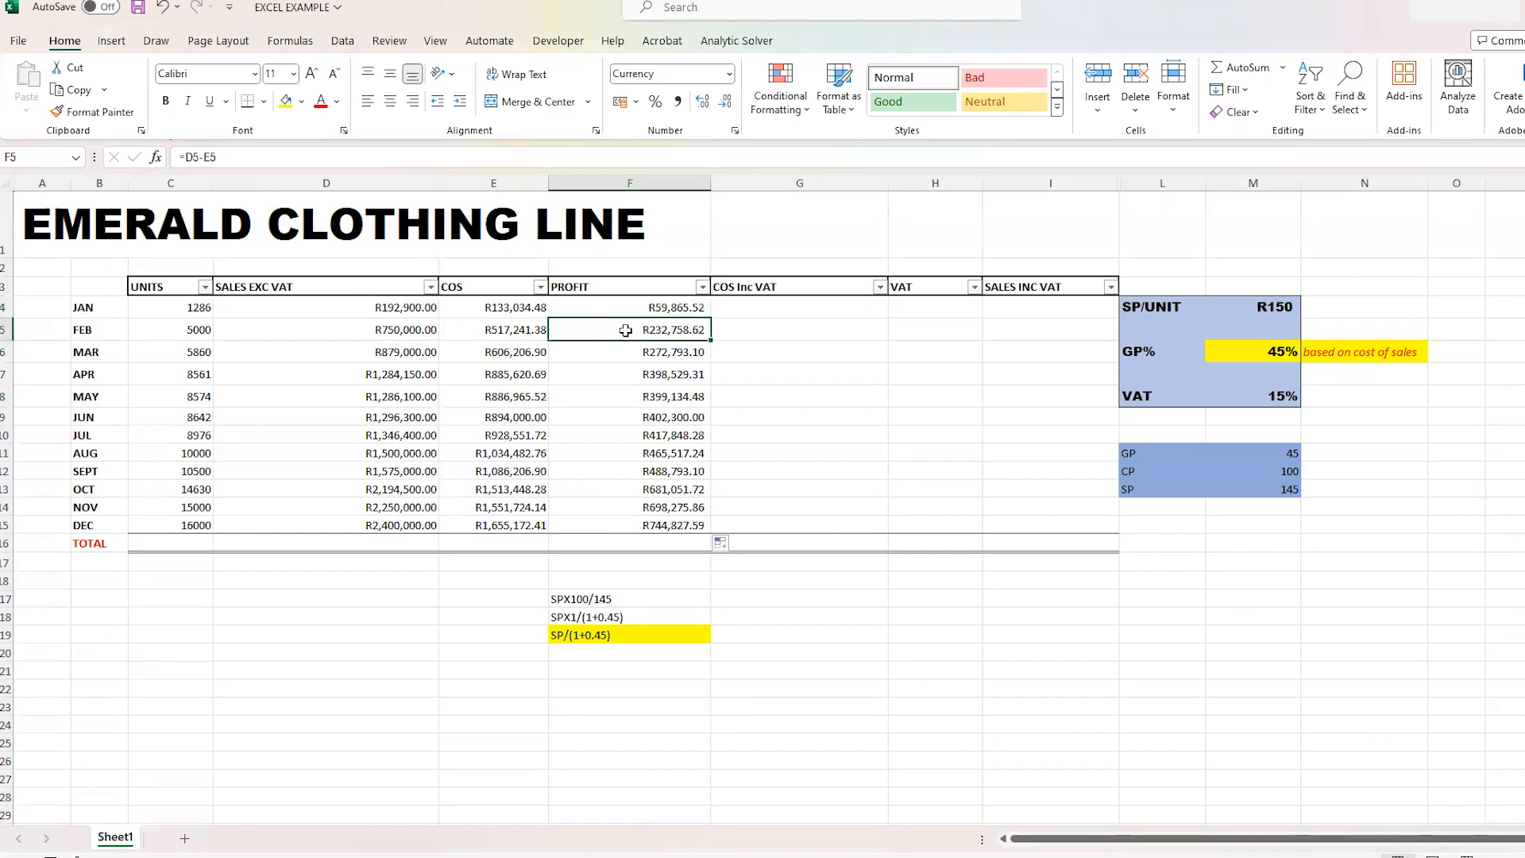
left_click(655, 357)
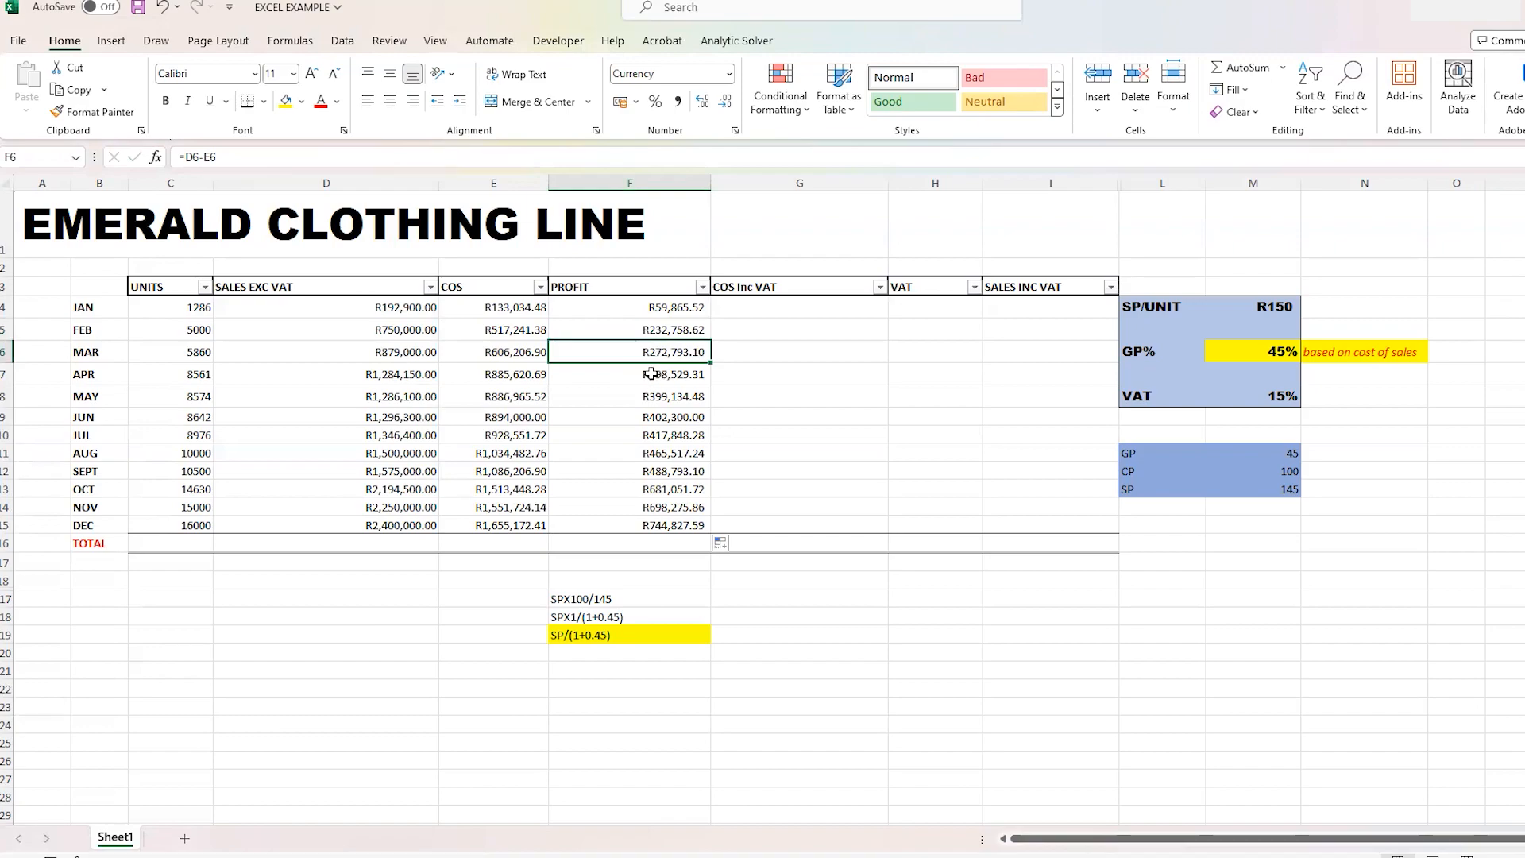
left_click(645, 373)
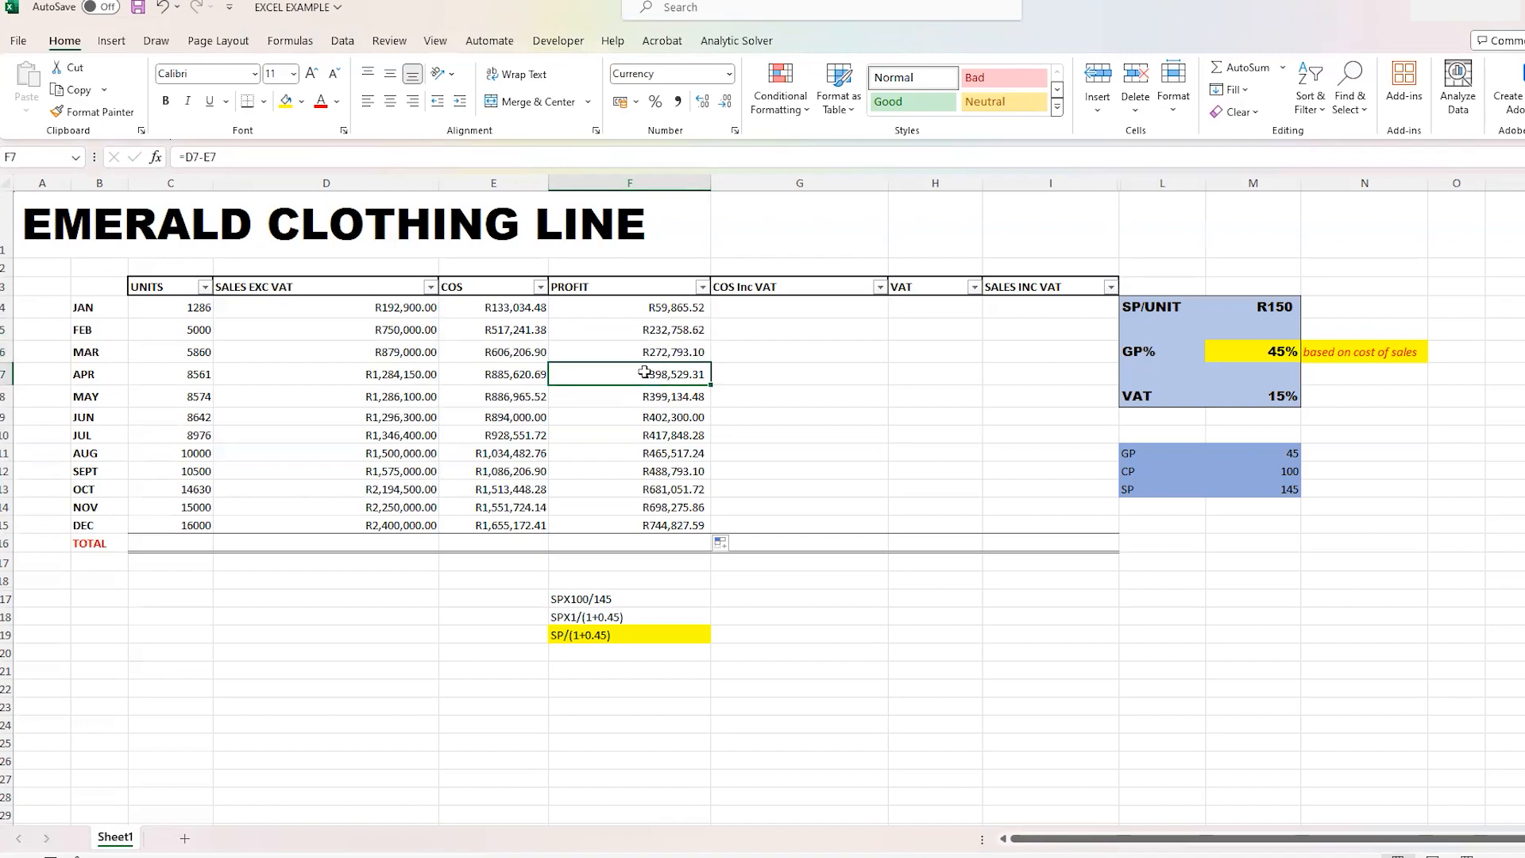
left_click(638, 389)
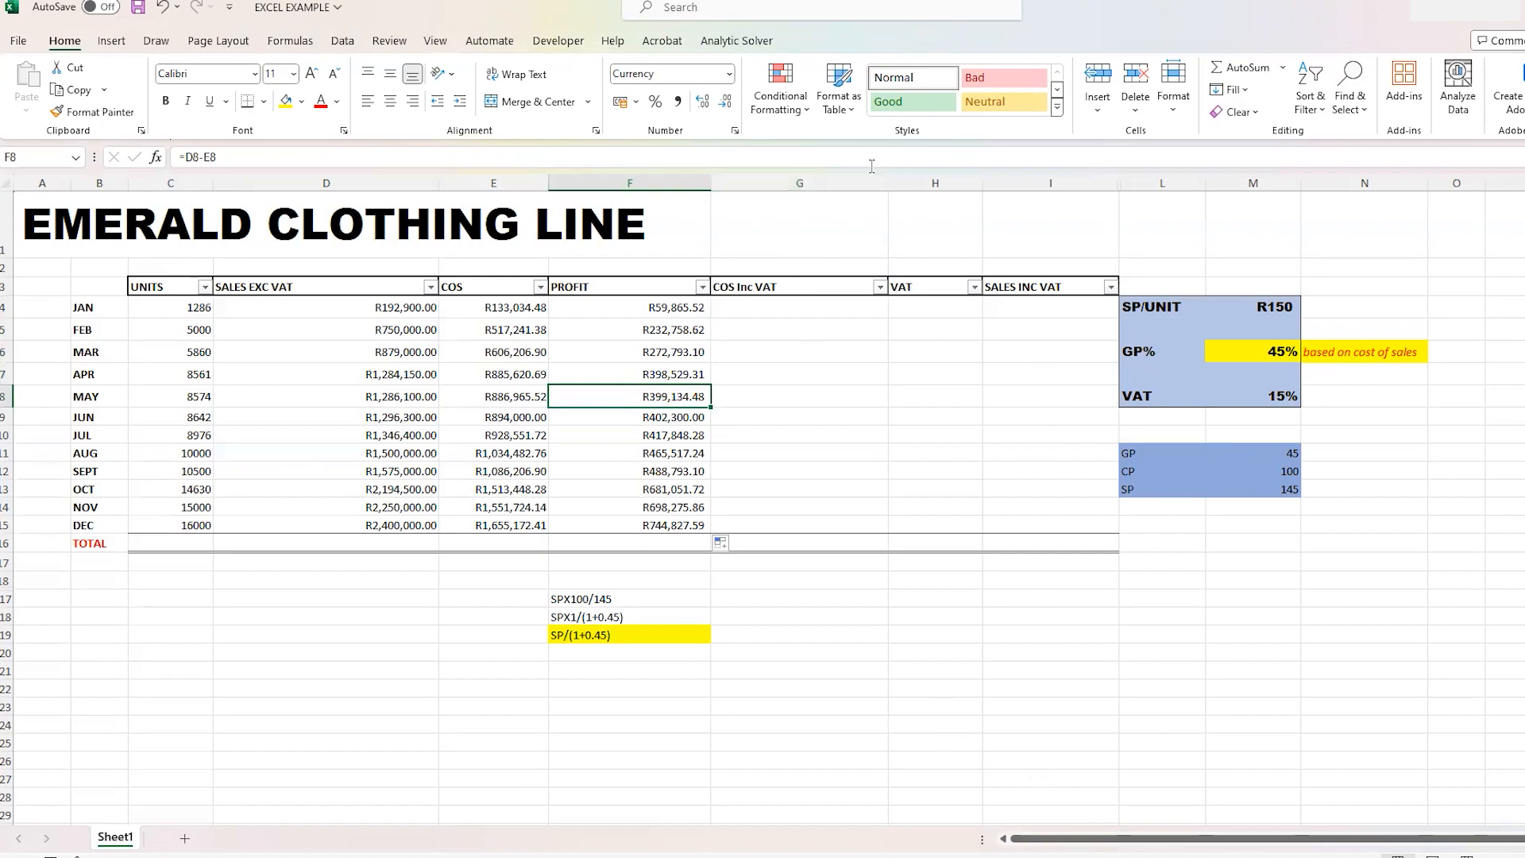
- Fill the VAT rate cell M8 with light orange
left_click(815, 312)
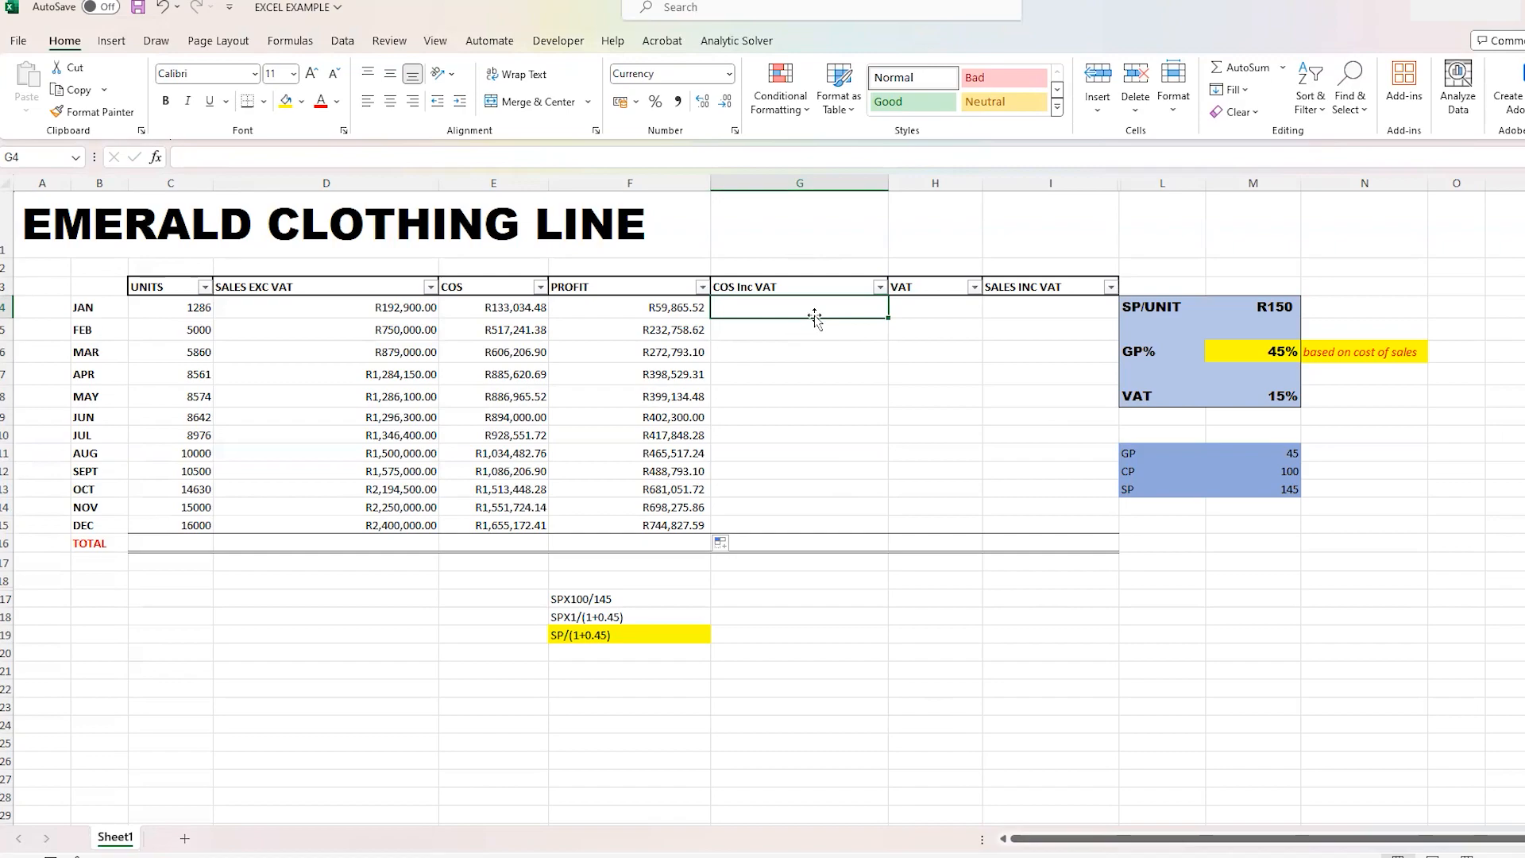
left_click(1251, 404)
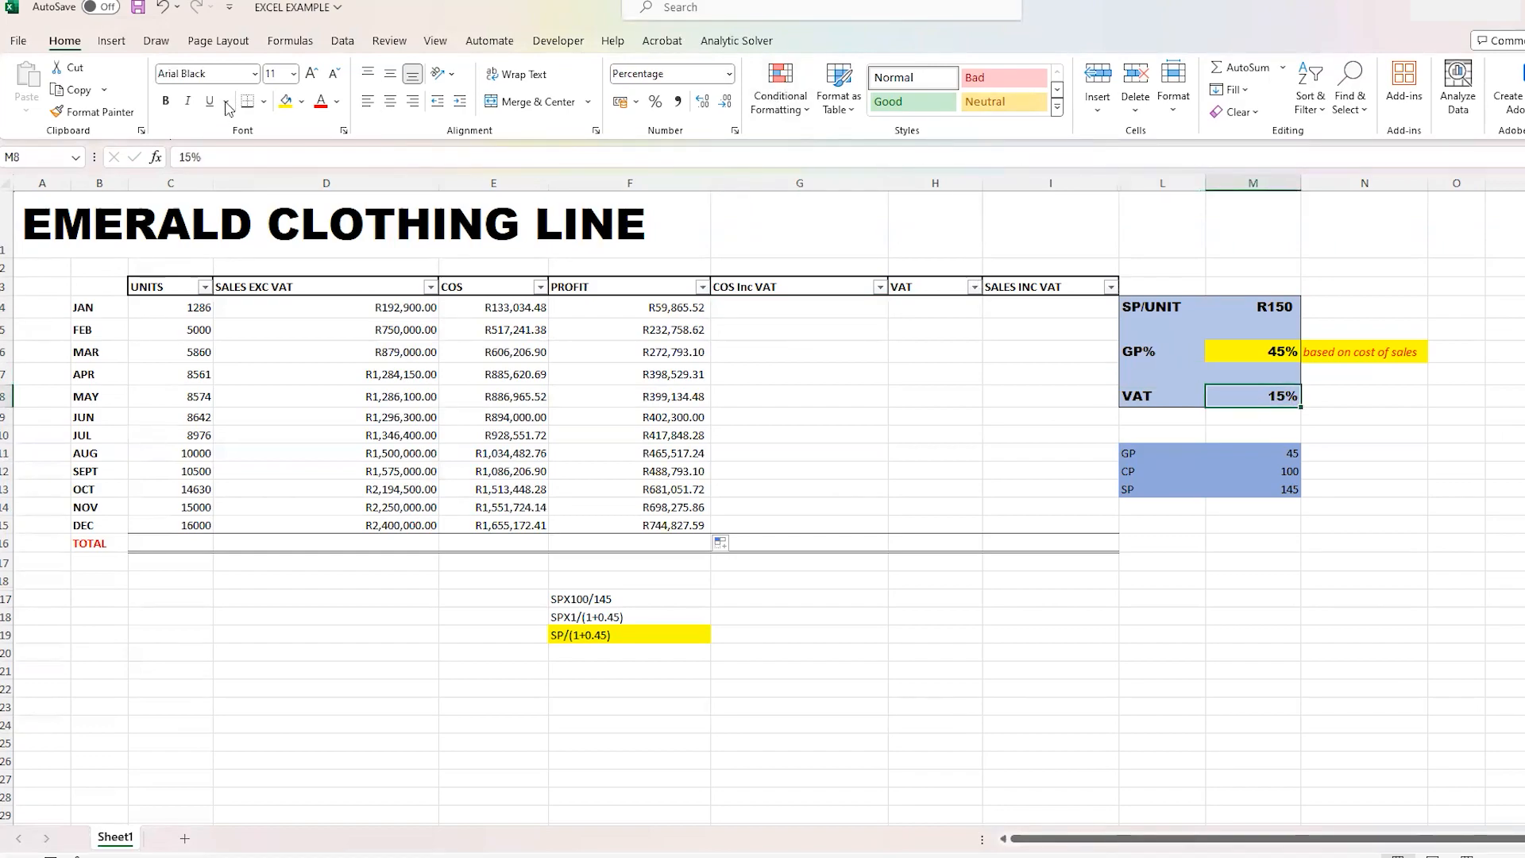
left_click(303, 103)
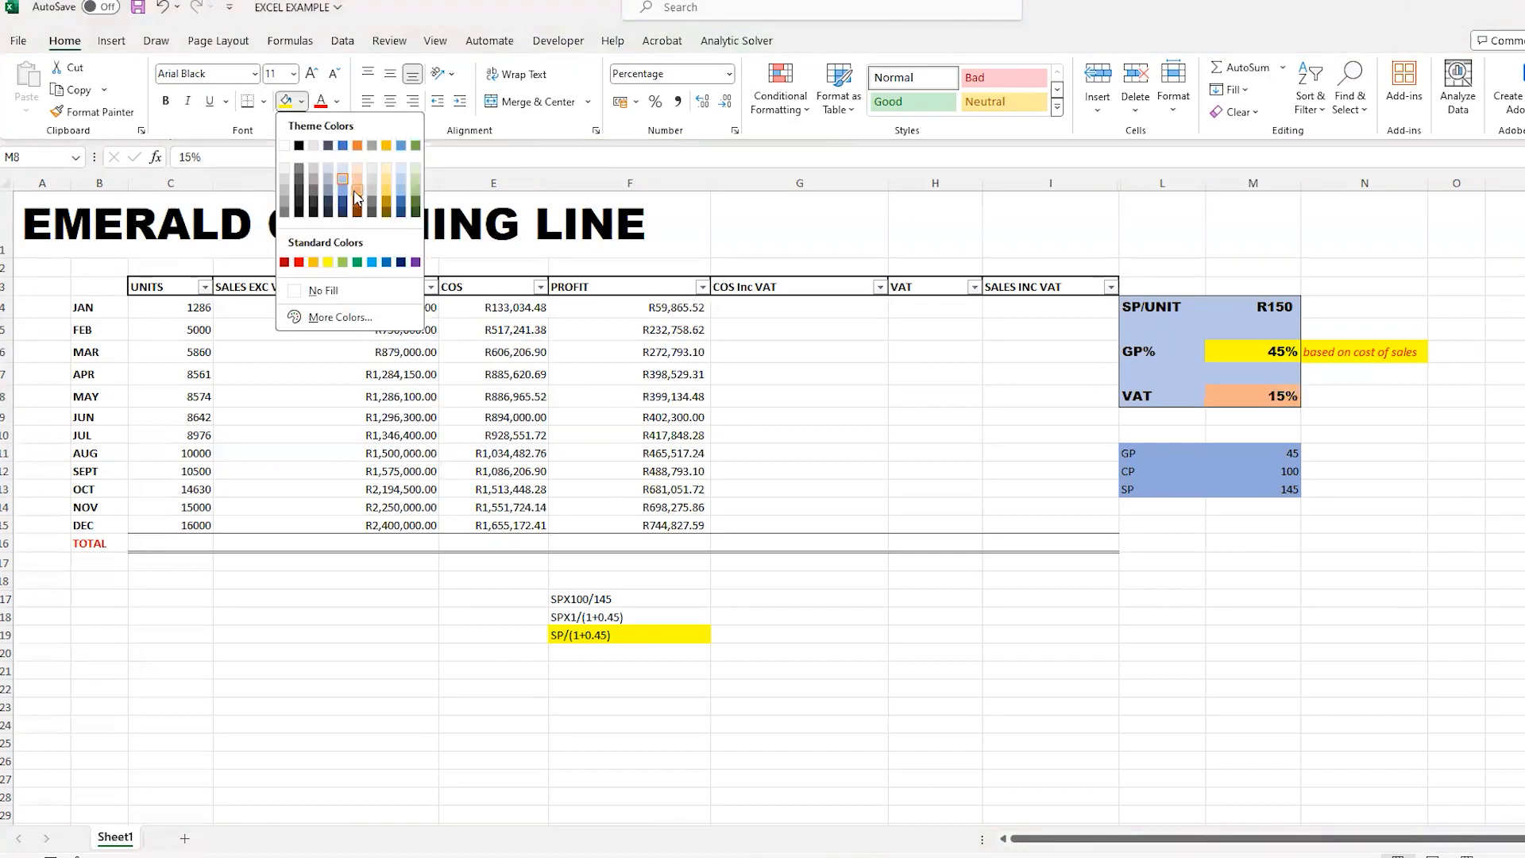
left_click(355, 190)
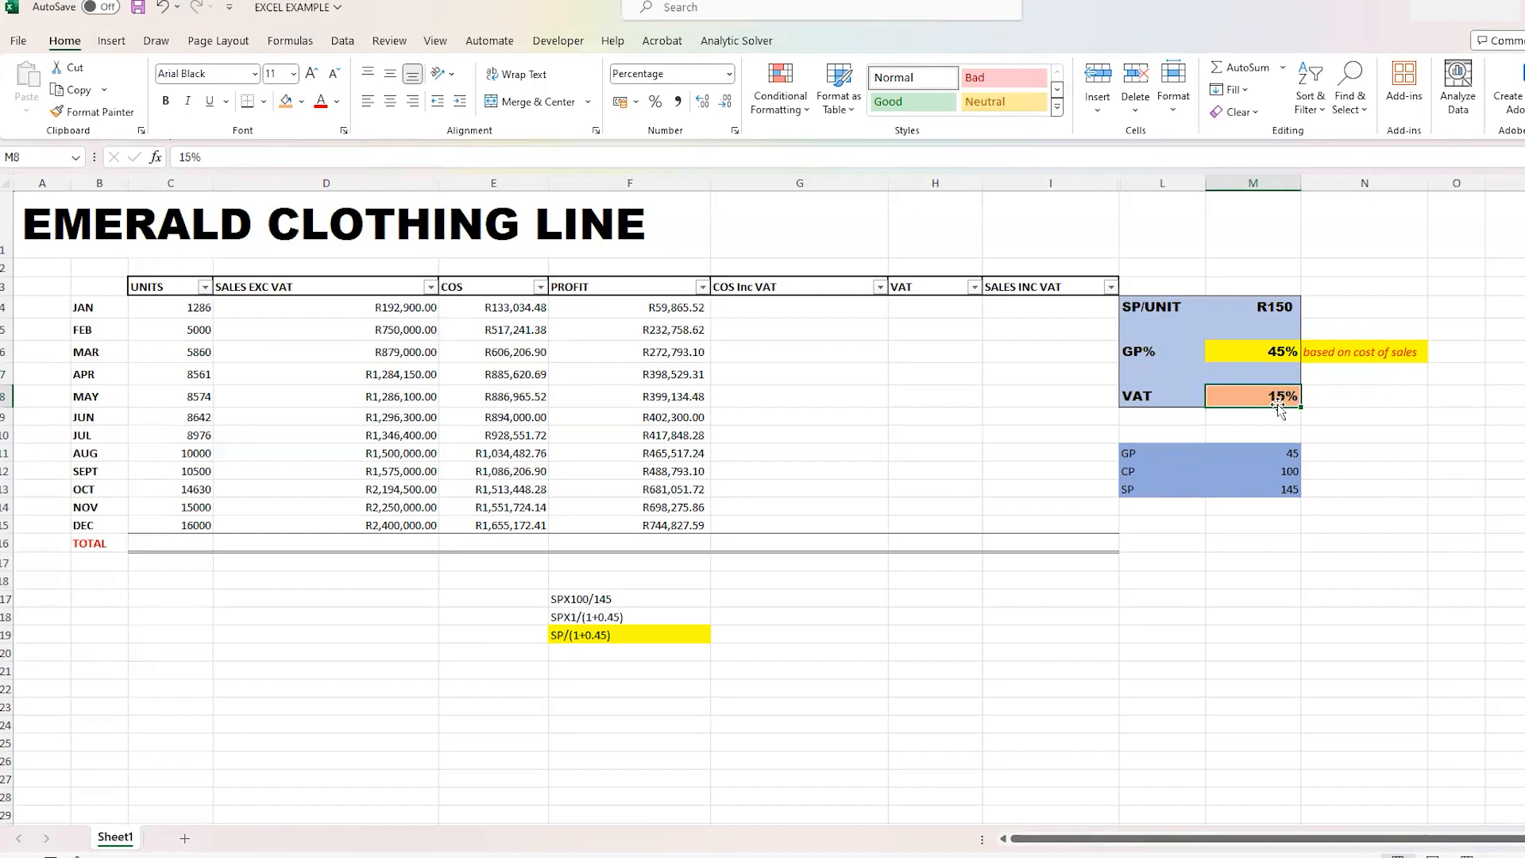
- Calculate January's COS Inc VAT in cell G4 with =E4*(1+$M$8) and copy the formula down to November in G5:G14
left_click(816, 312)
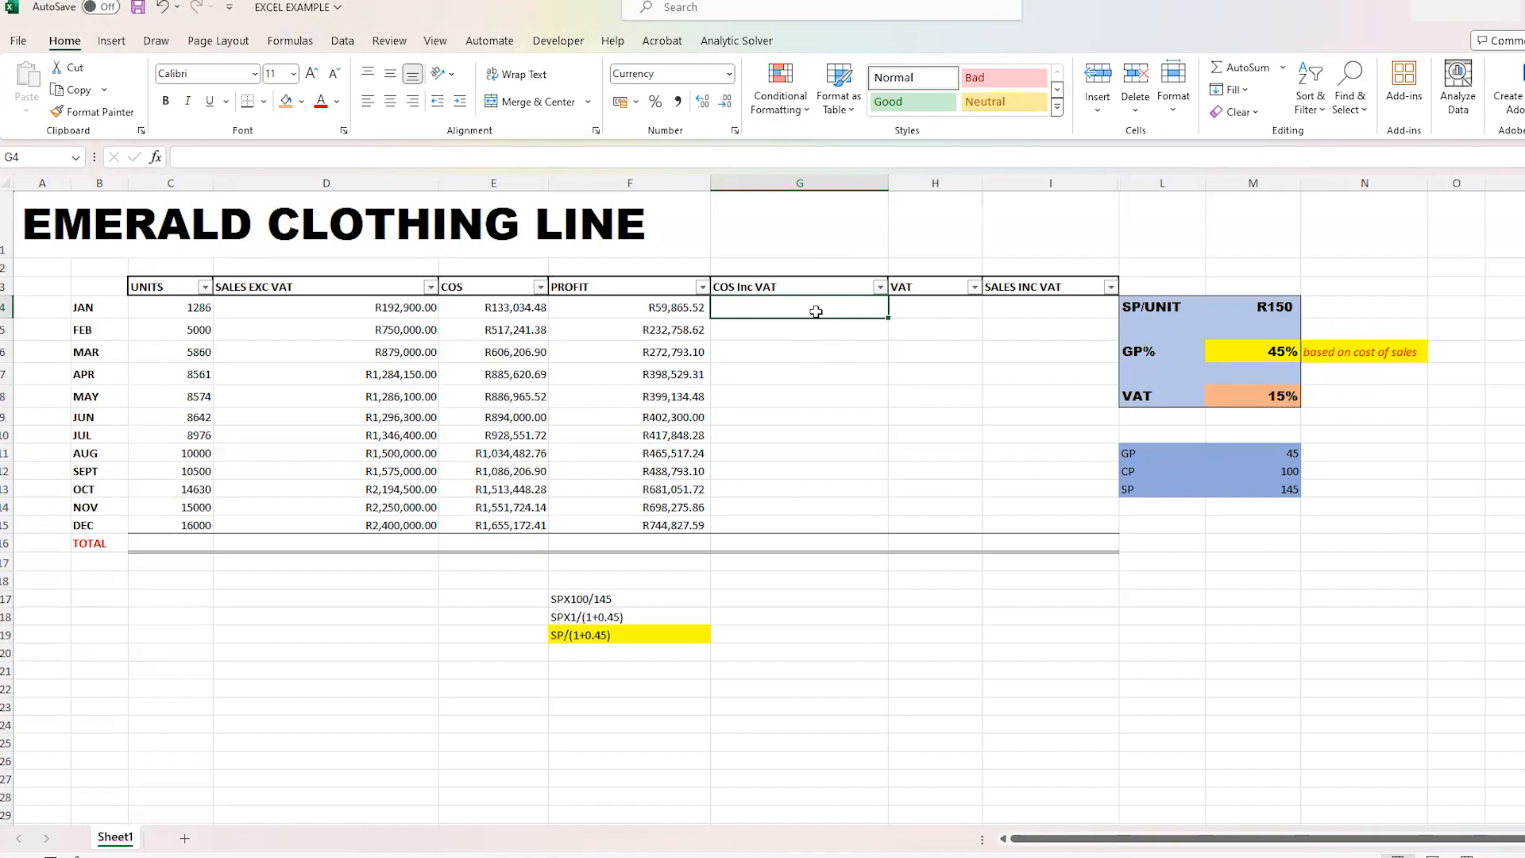
type("=")
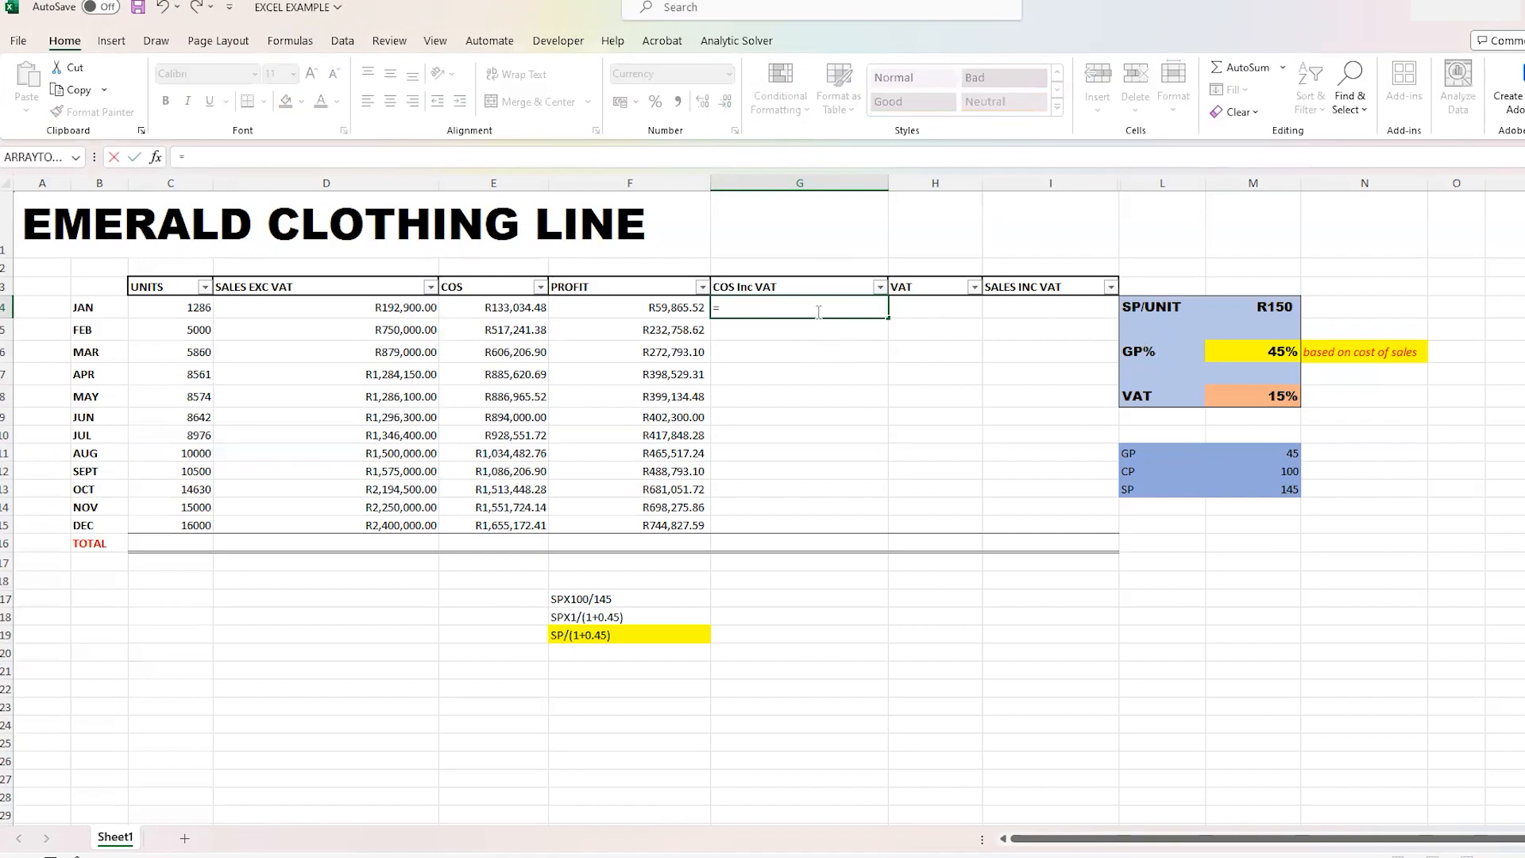
left_click(487, 309)
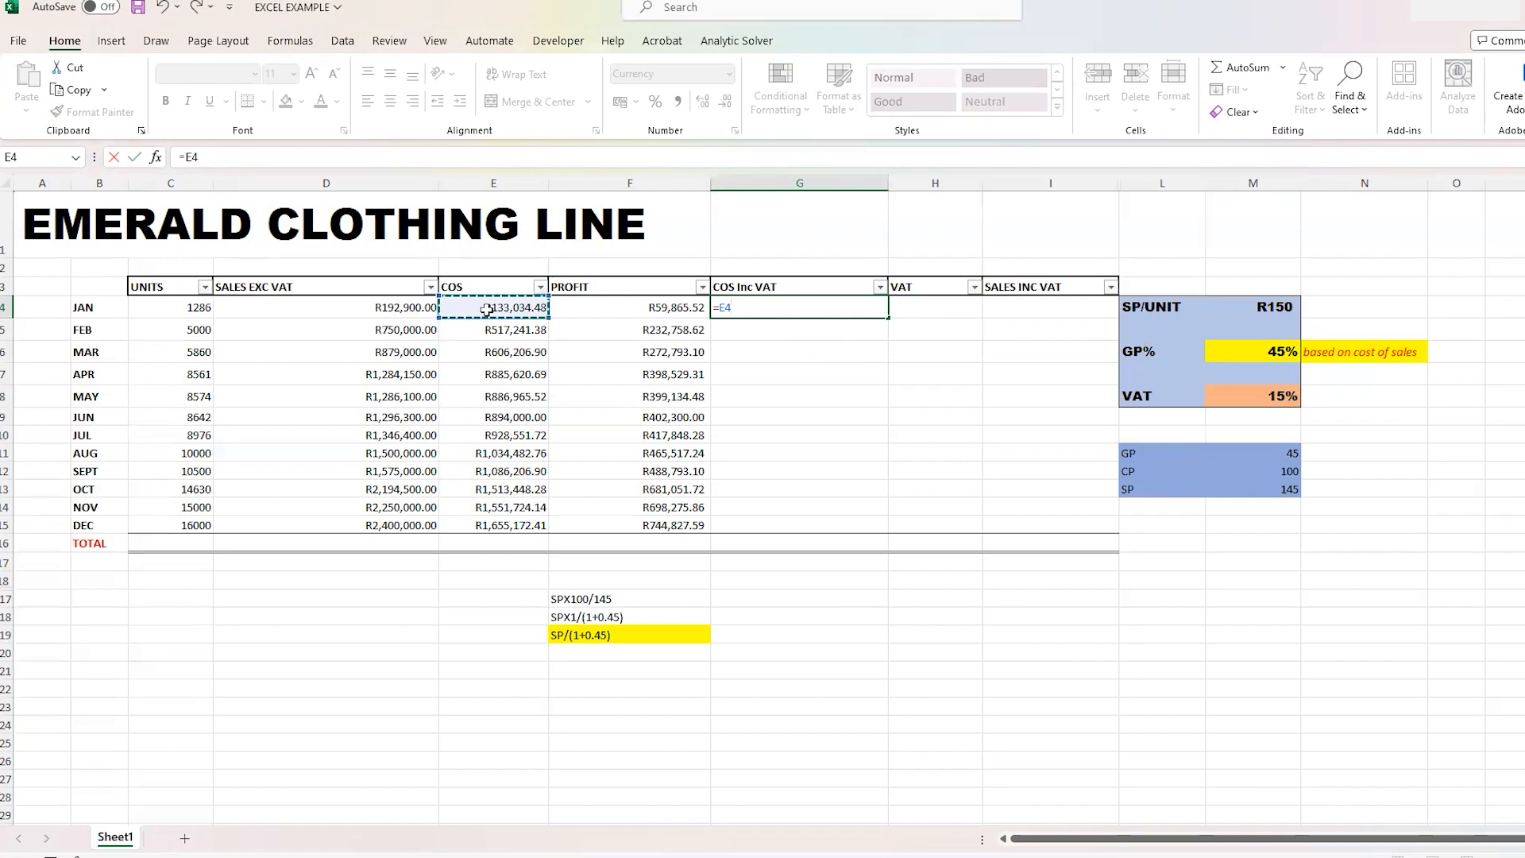
type("*(1+")
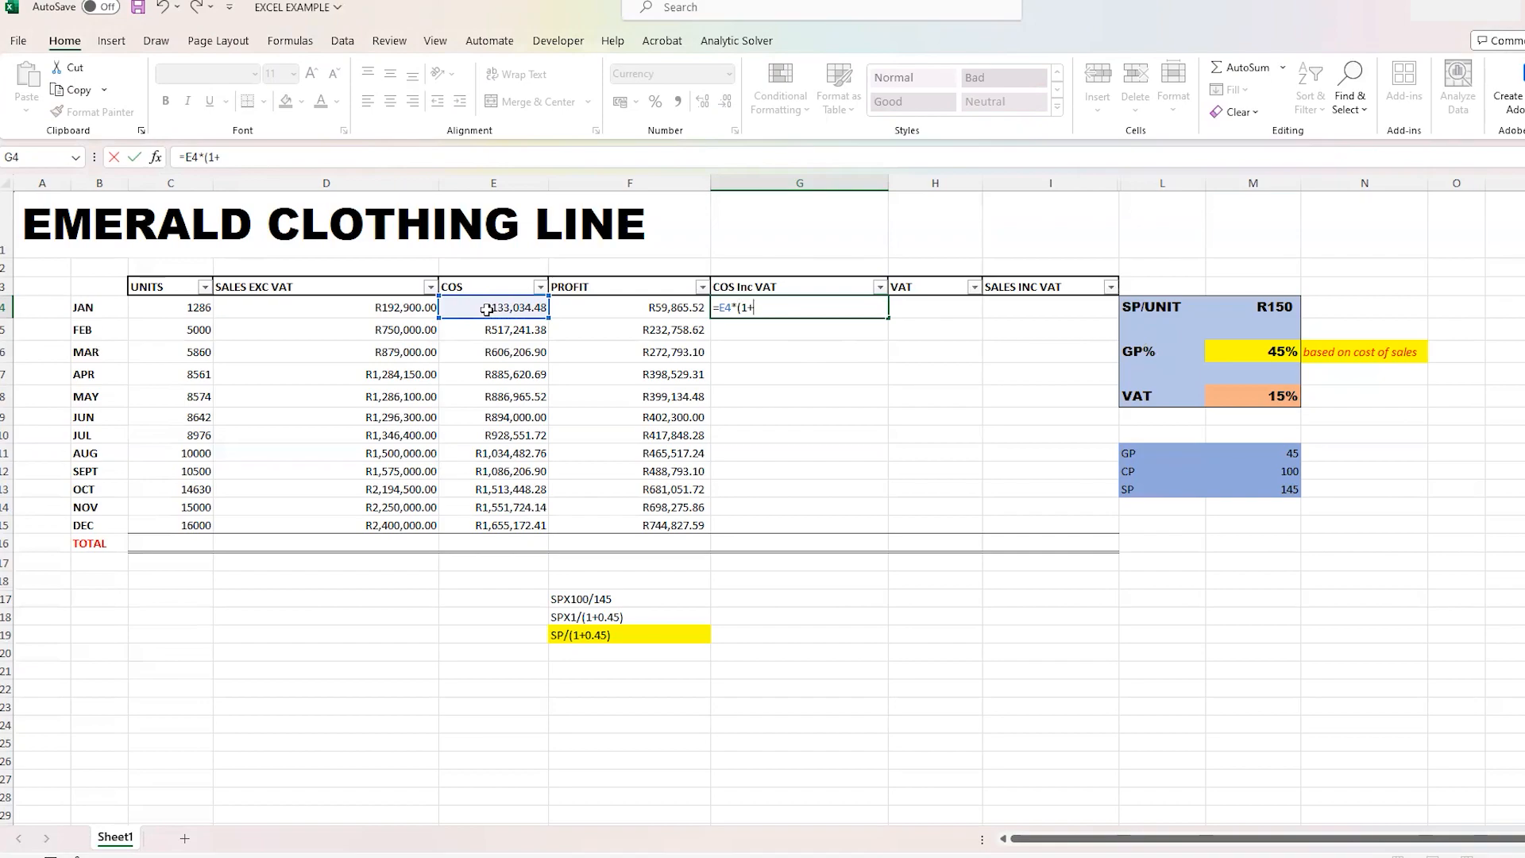
left_click(1279, 402)
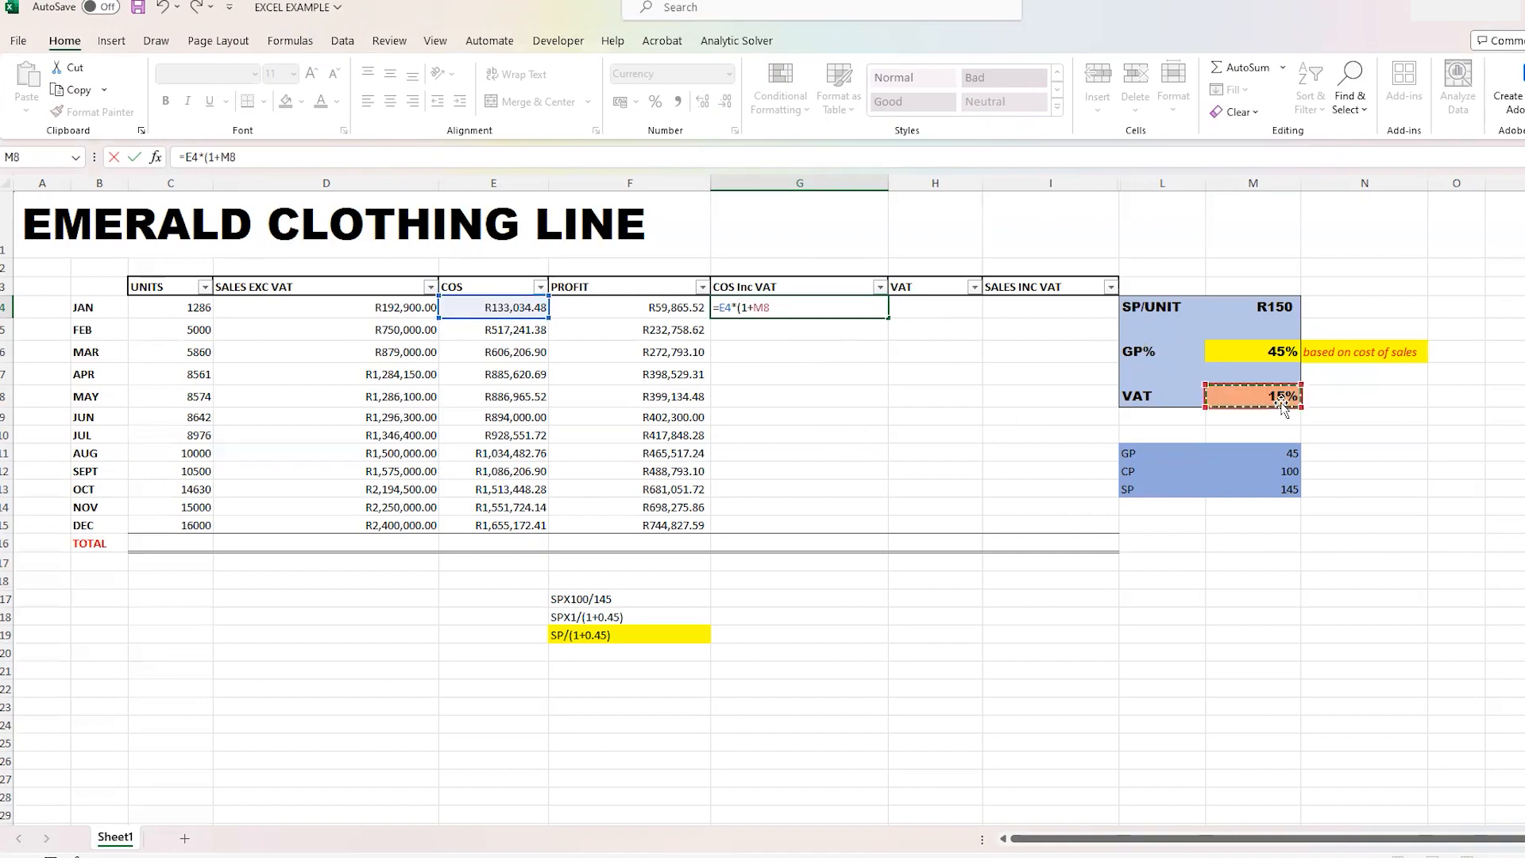
left_click(757, 308)
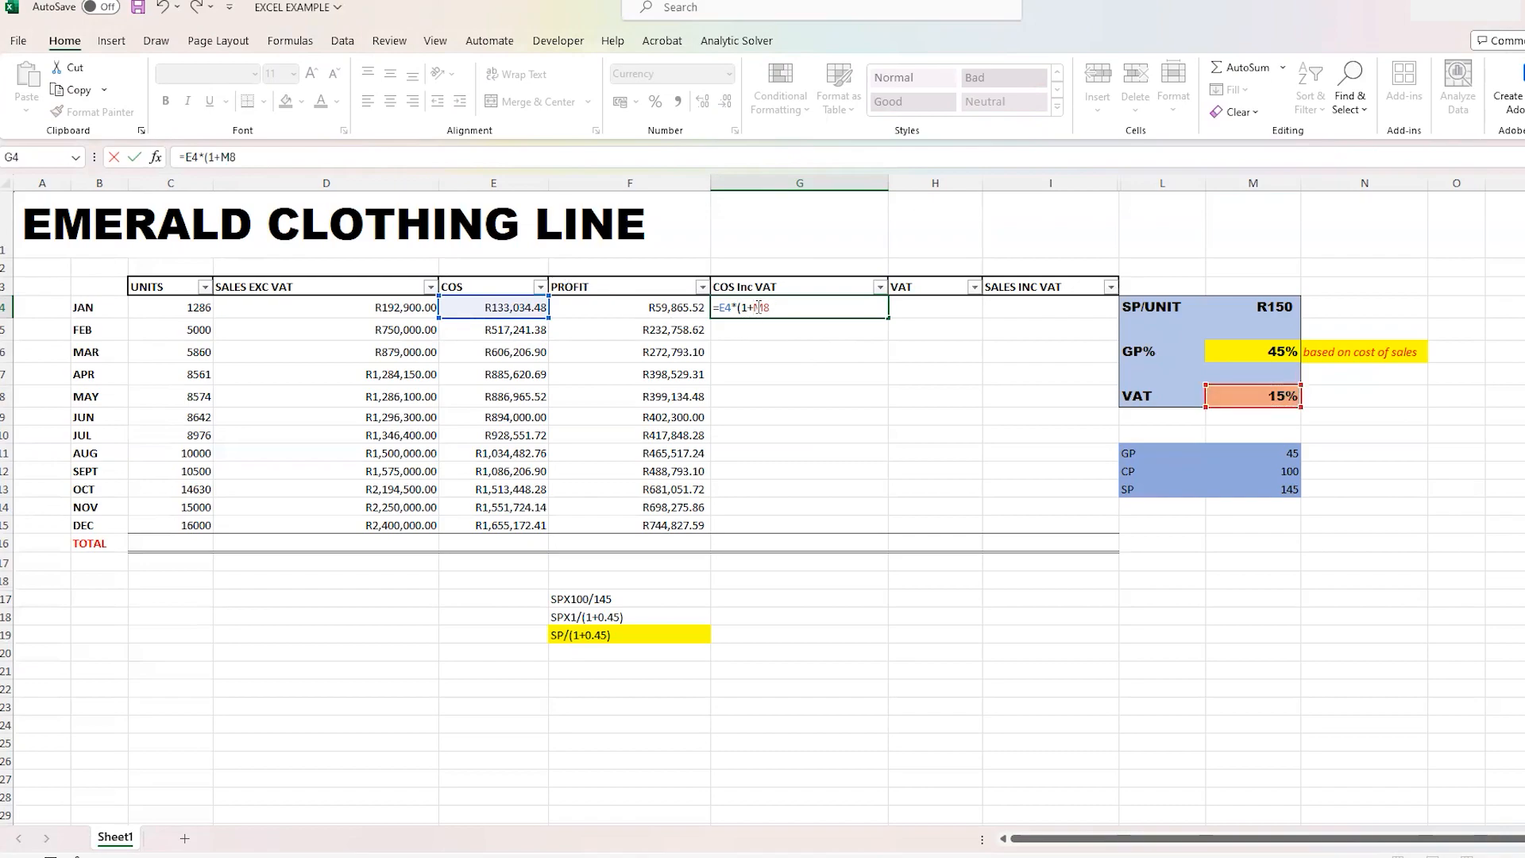
type("$")
left_click(771, 306)
type("$8")
key("Return")
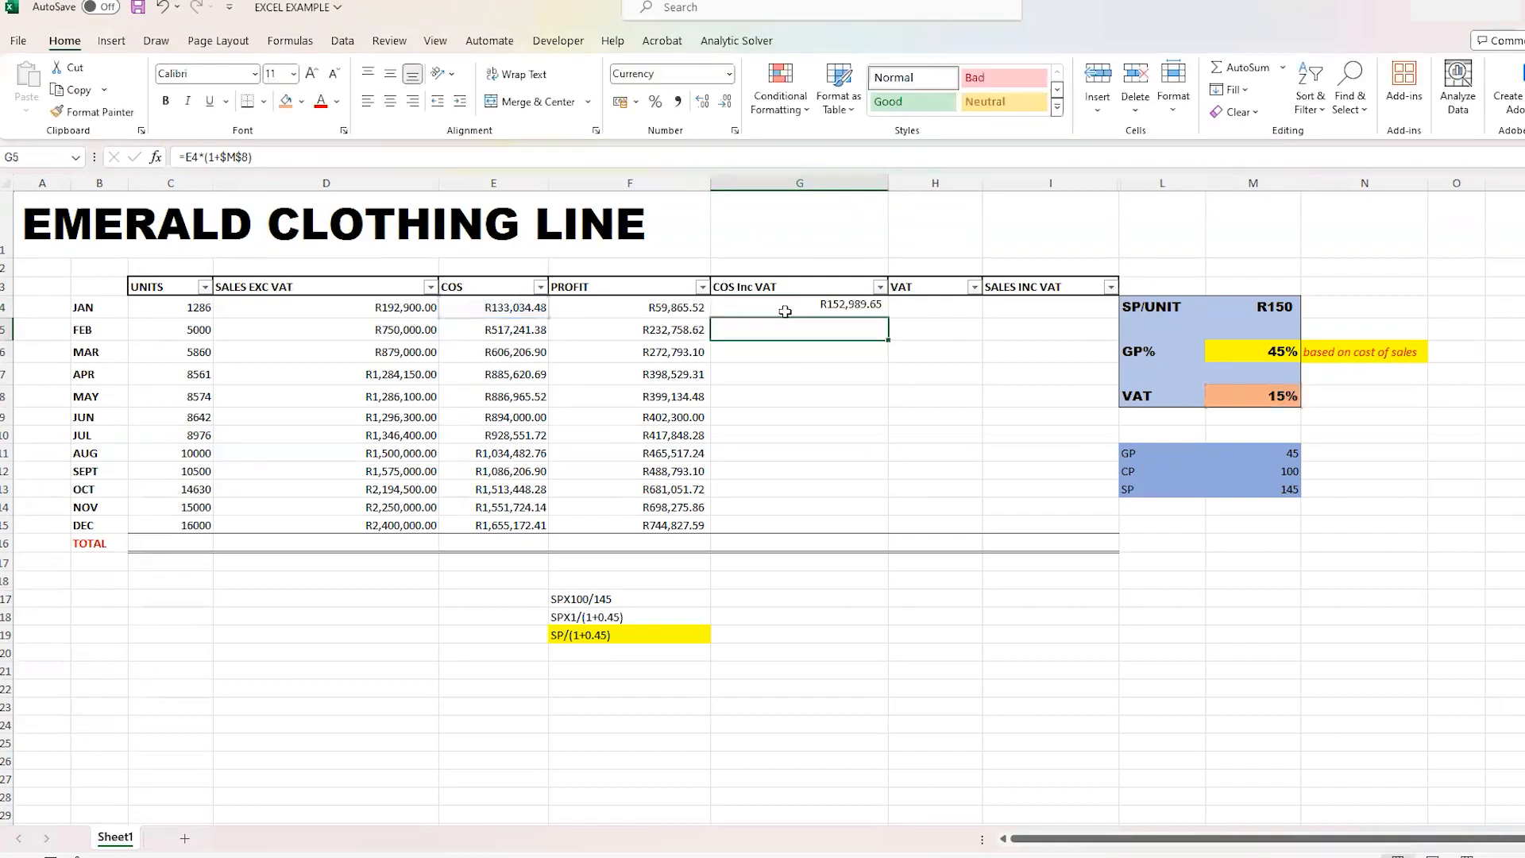
left_click(786, 307)
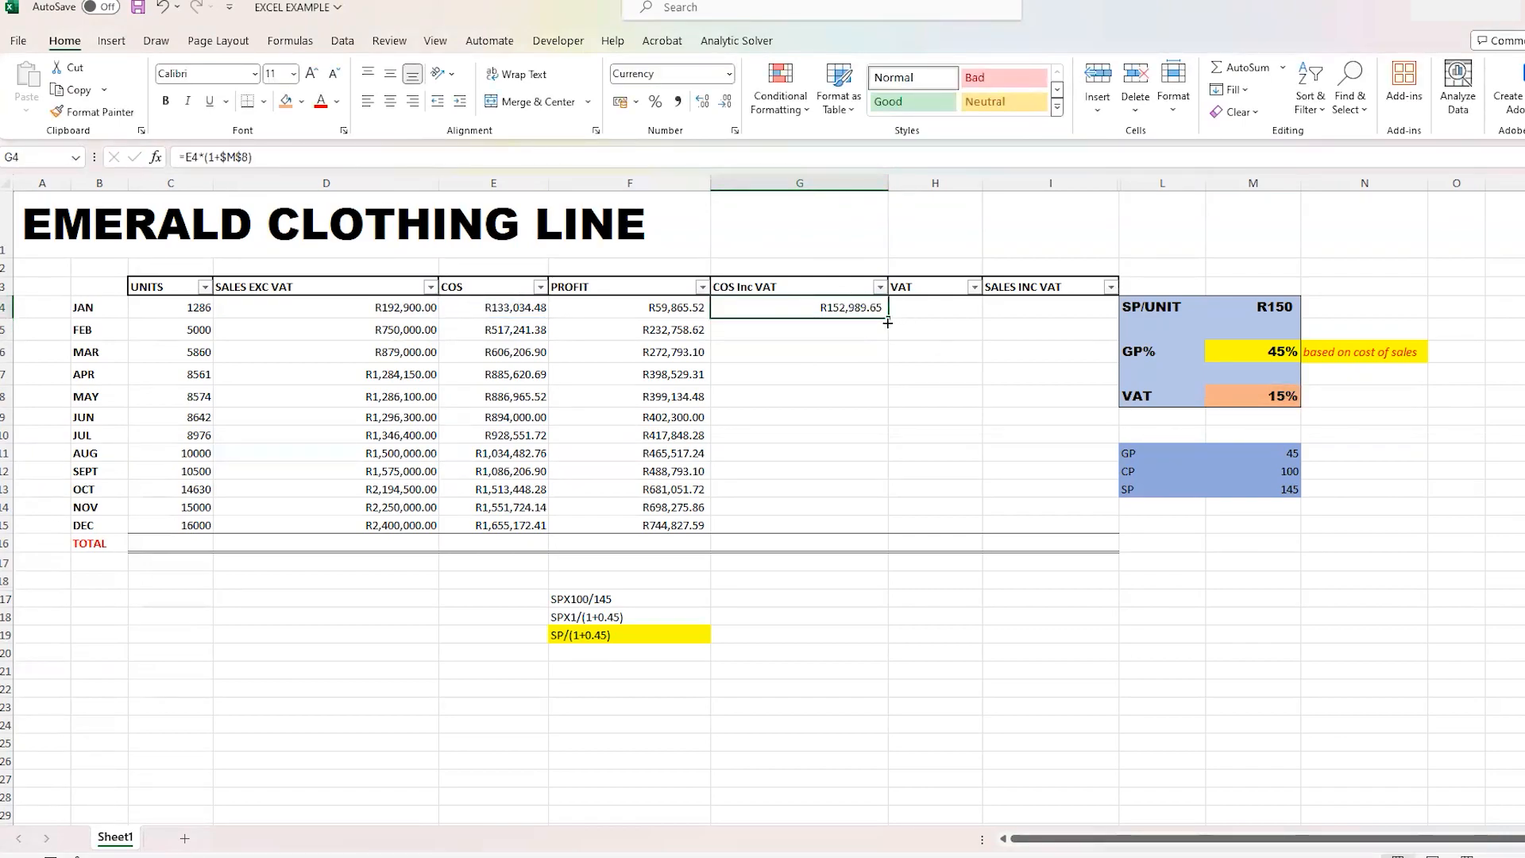
left_click_drag(887, 350, 874, 513)
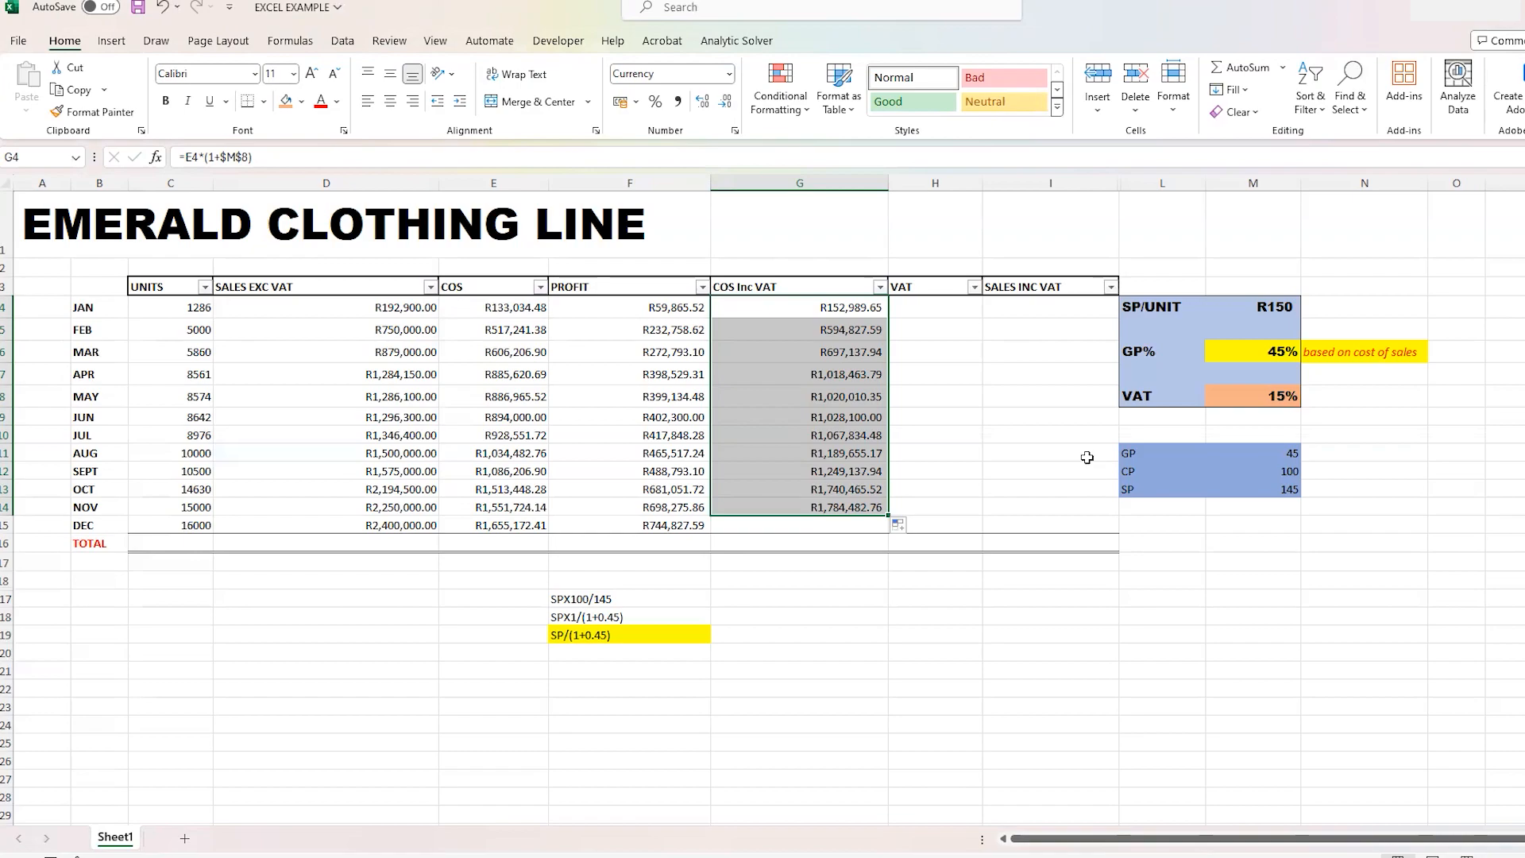
- Narrow columns D, E, F and G so they fit closely around their values
left_click(238, 698)
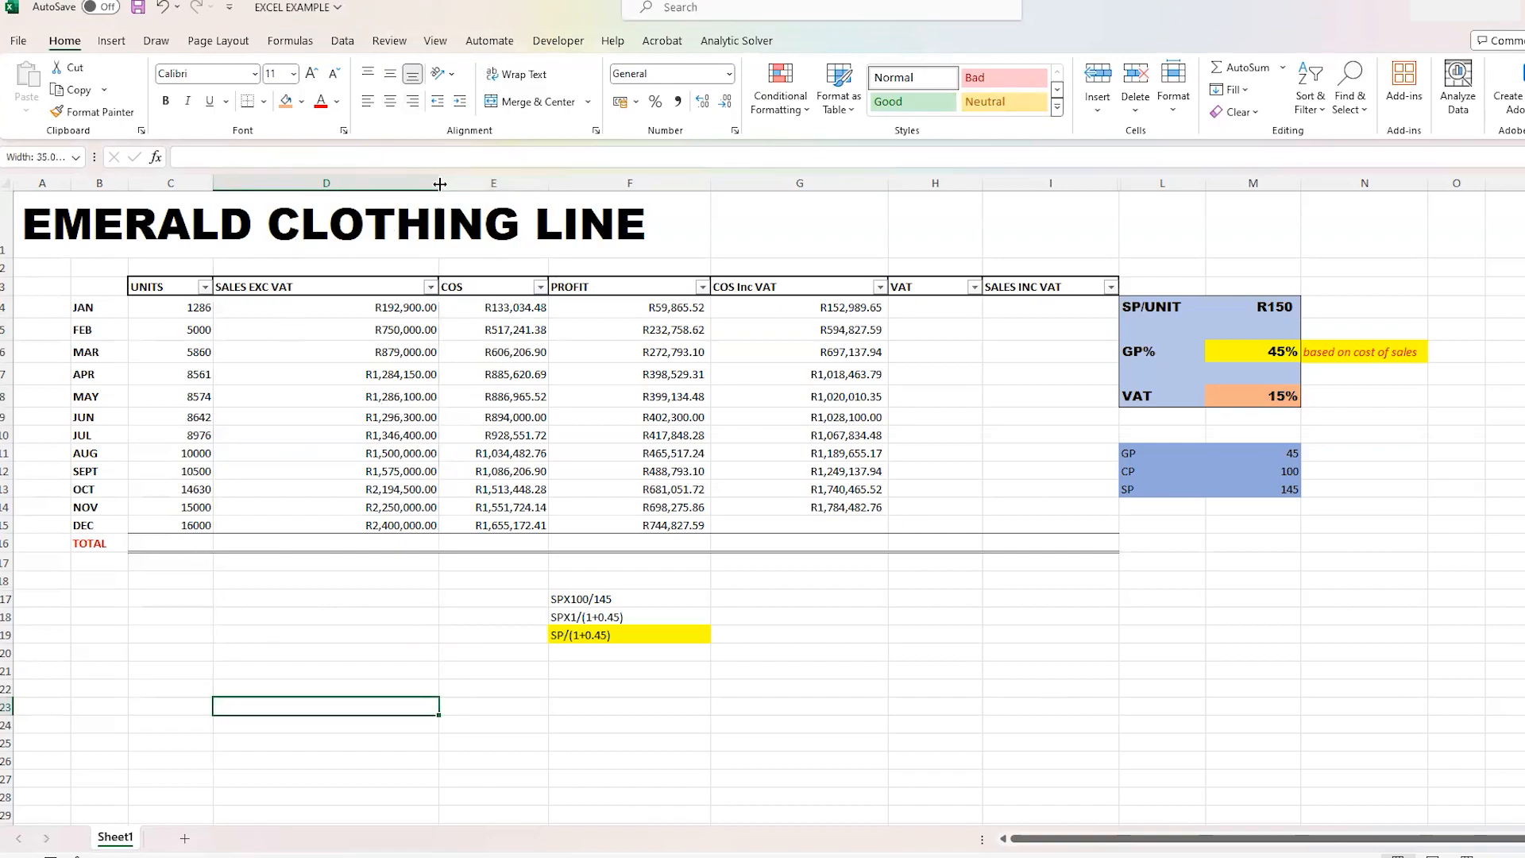
left_click_drag(443, 181, 303, 208)
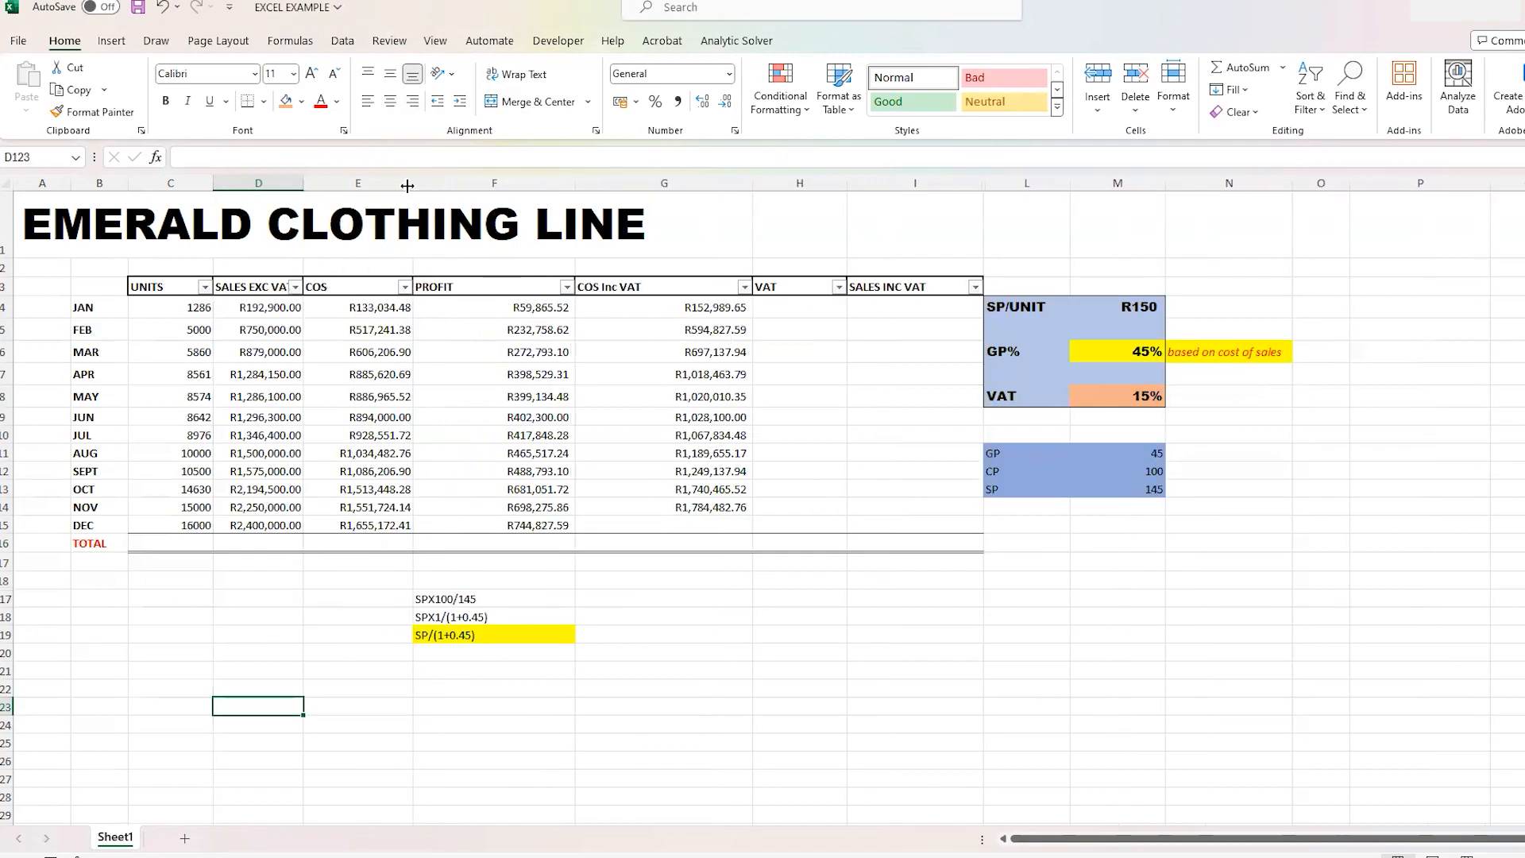
left_click_drag(411, 184, 383, 183)
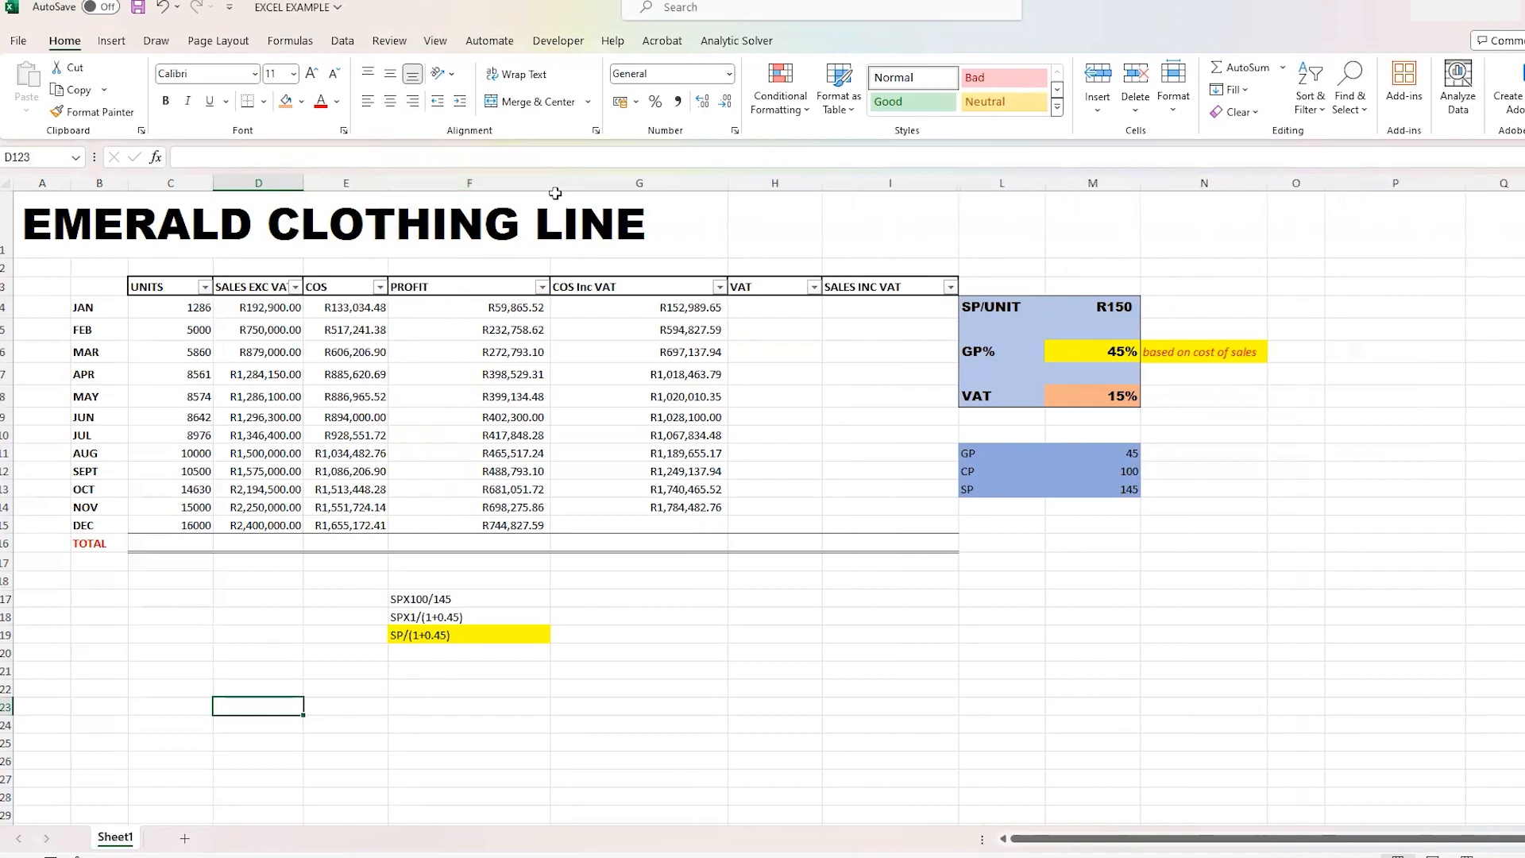
left_click_drag(548, 183, 477, 184)
left_click_drag(654, 183, 577, 226)
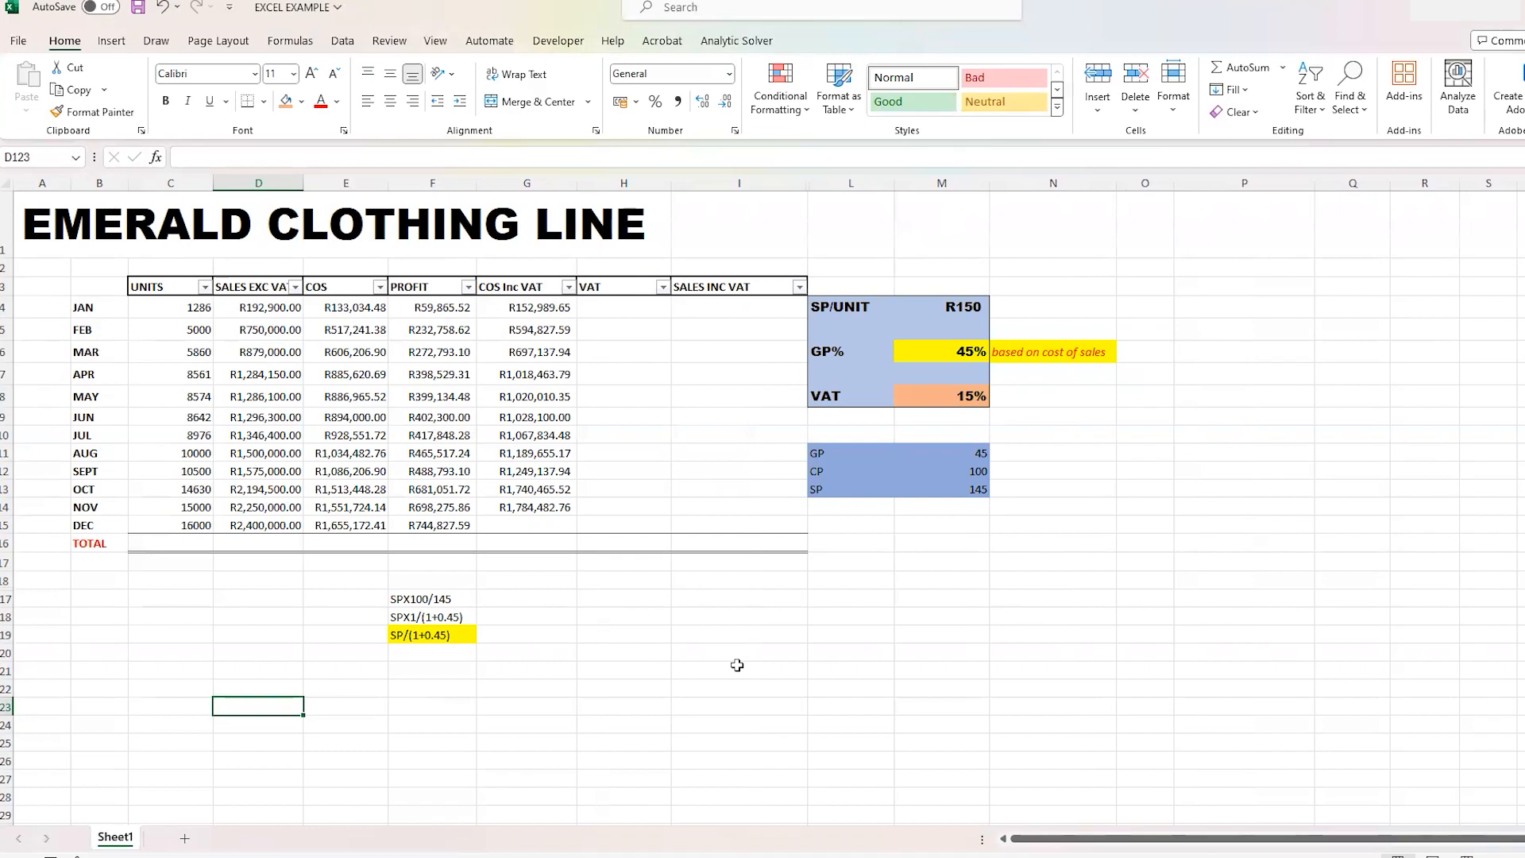
- Copy November's COS Inc VAT formula from G14 down to December in G15
left_click(647, 306)
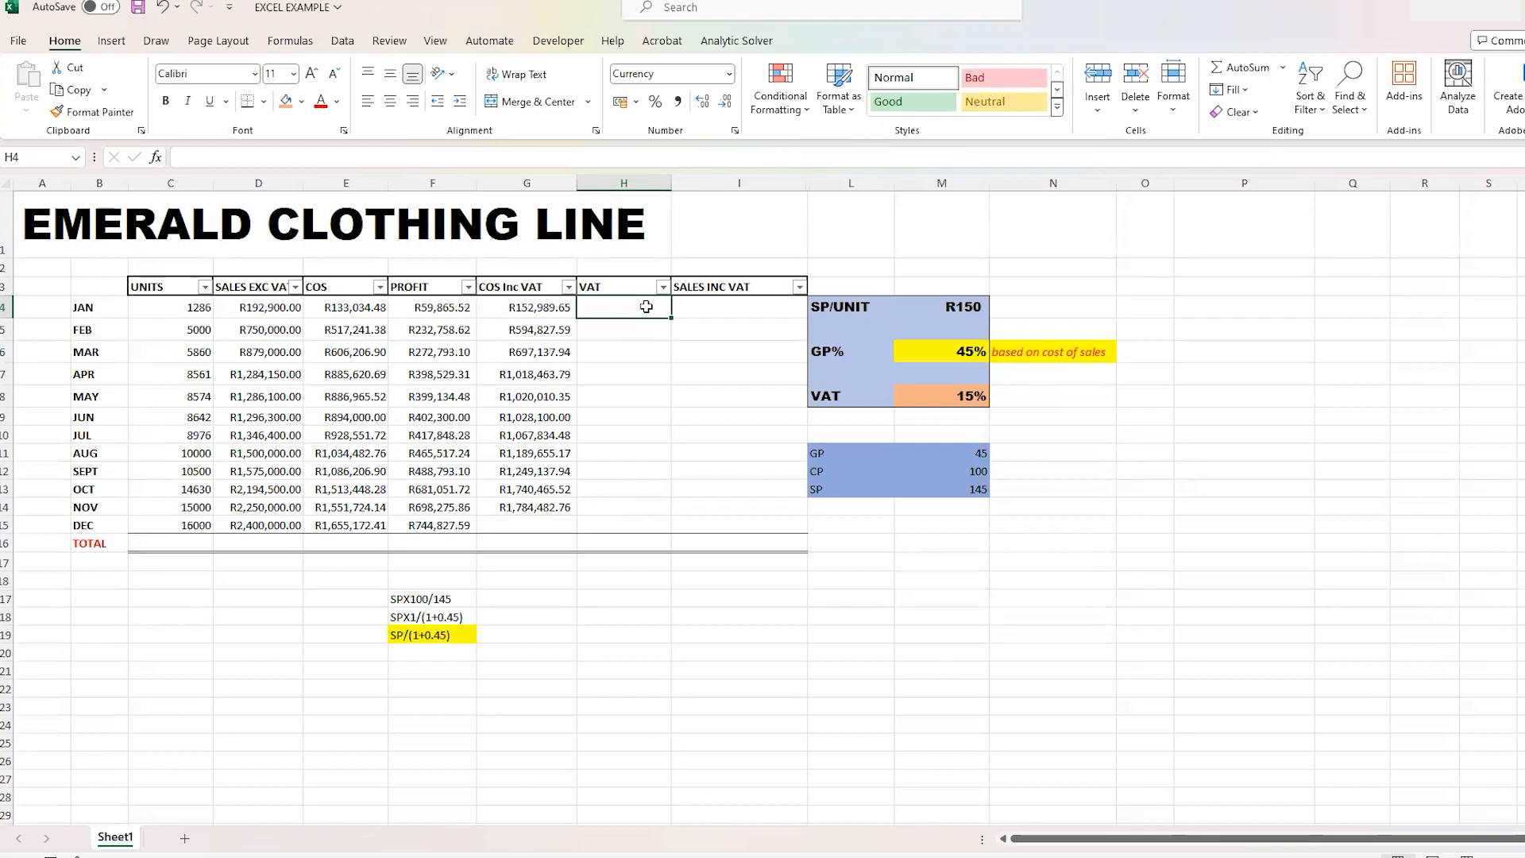
left_click(556, 508)
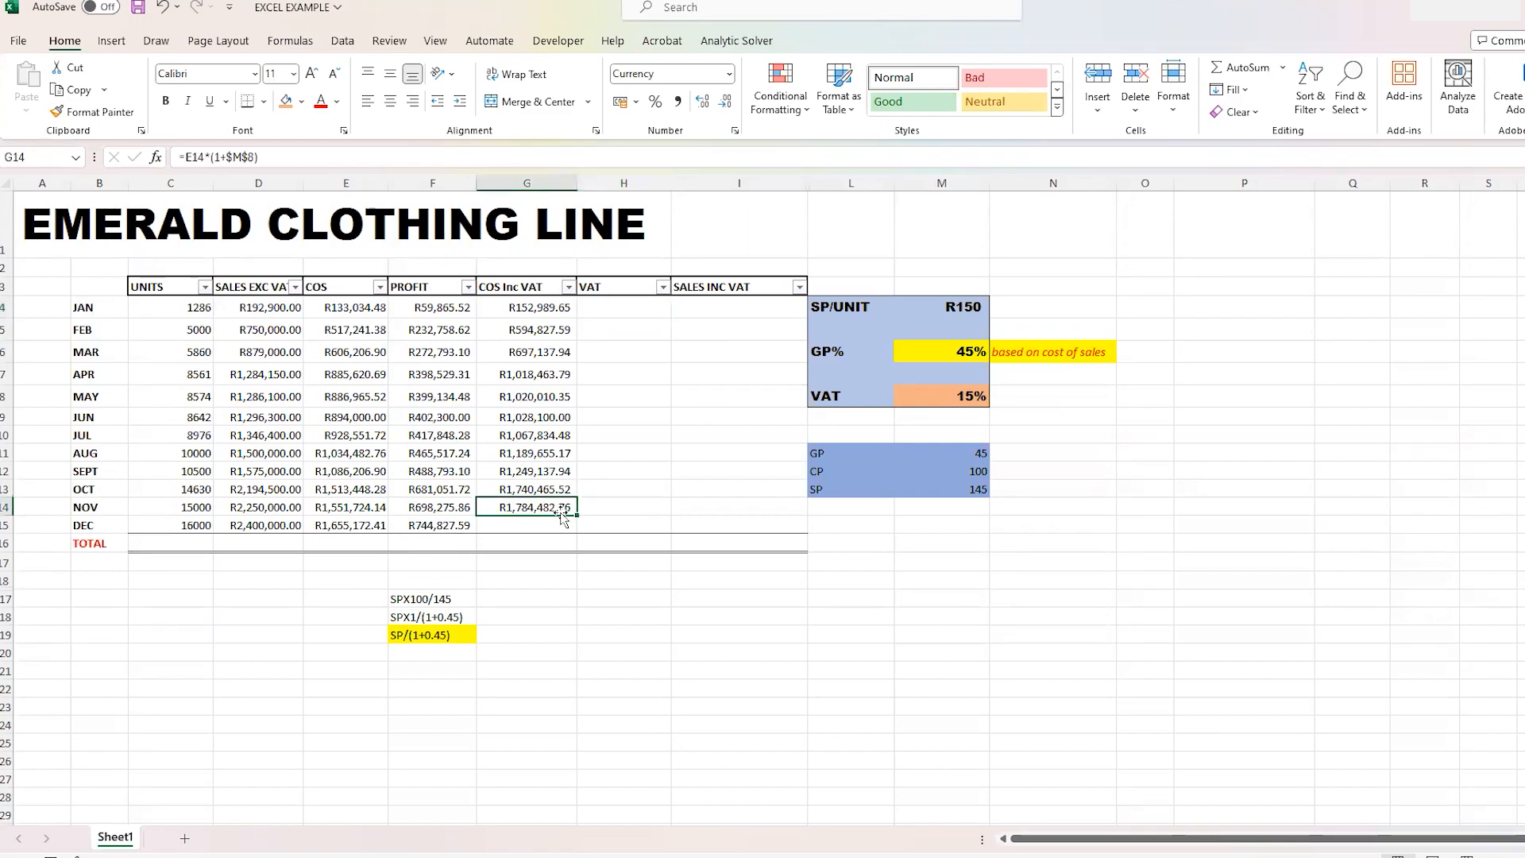
left_click_drag(575, 513, 575, 532)
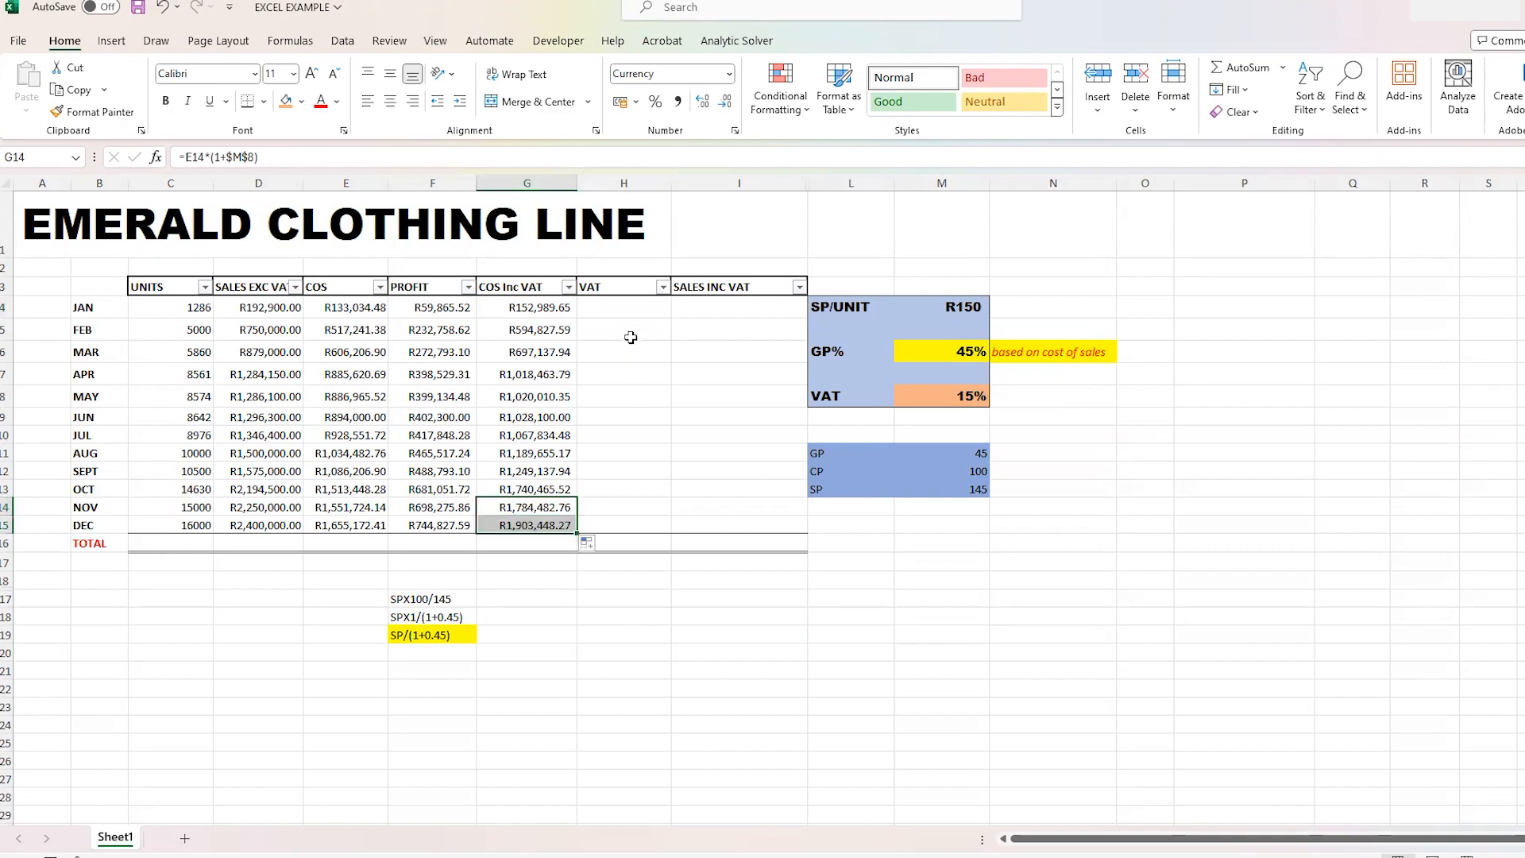
- Change the COS column header in cell E3 to "COS EXC VAT"
left_click(632, 305)
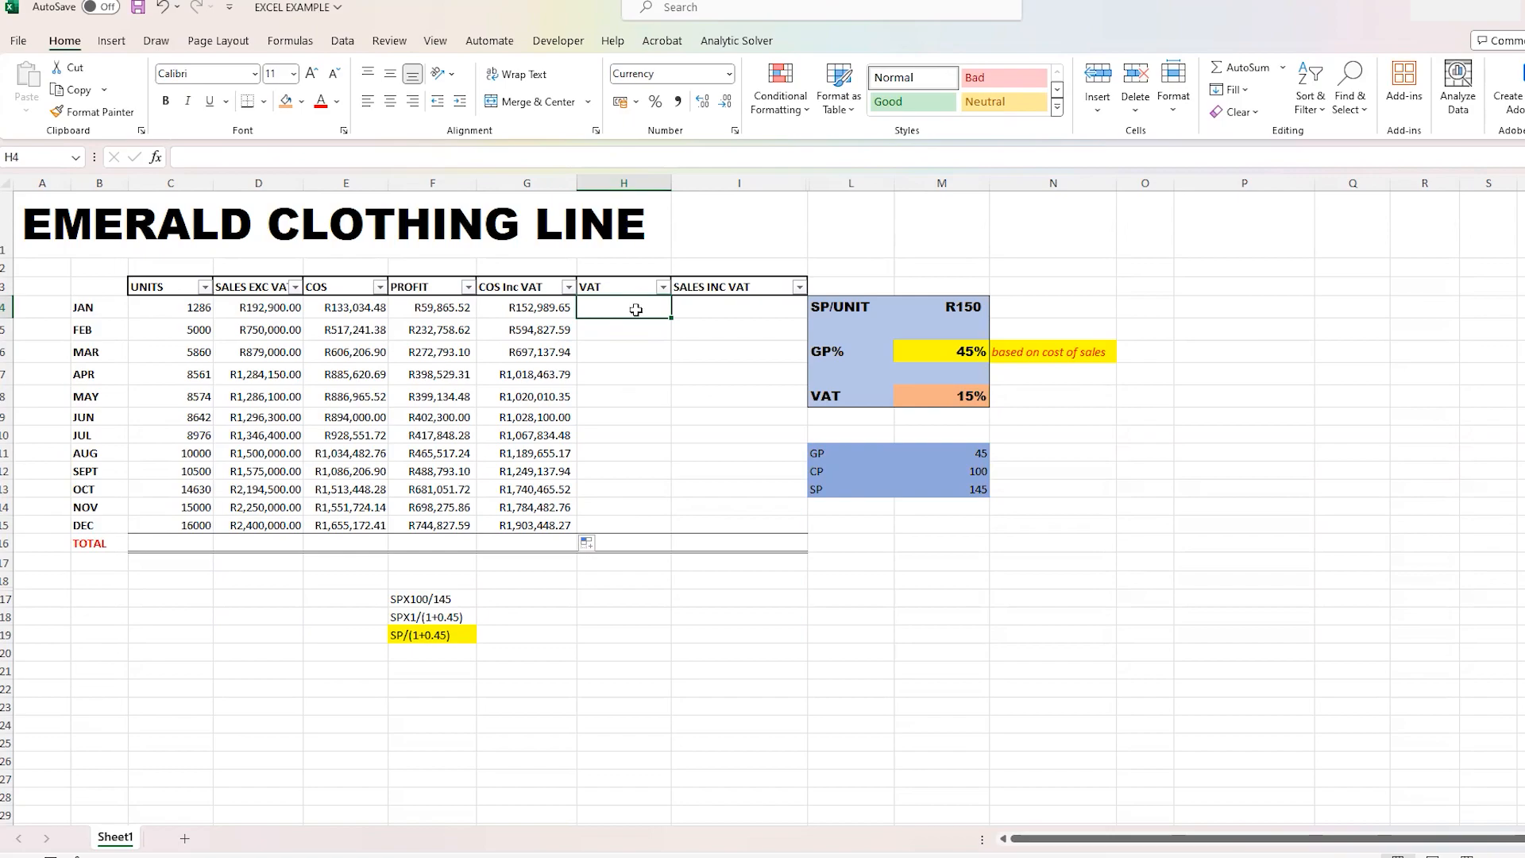
left_click(349, 286)
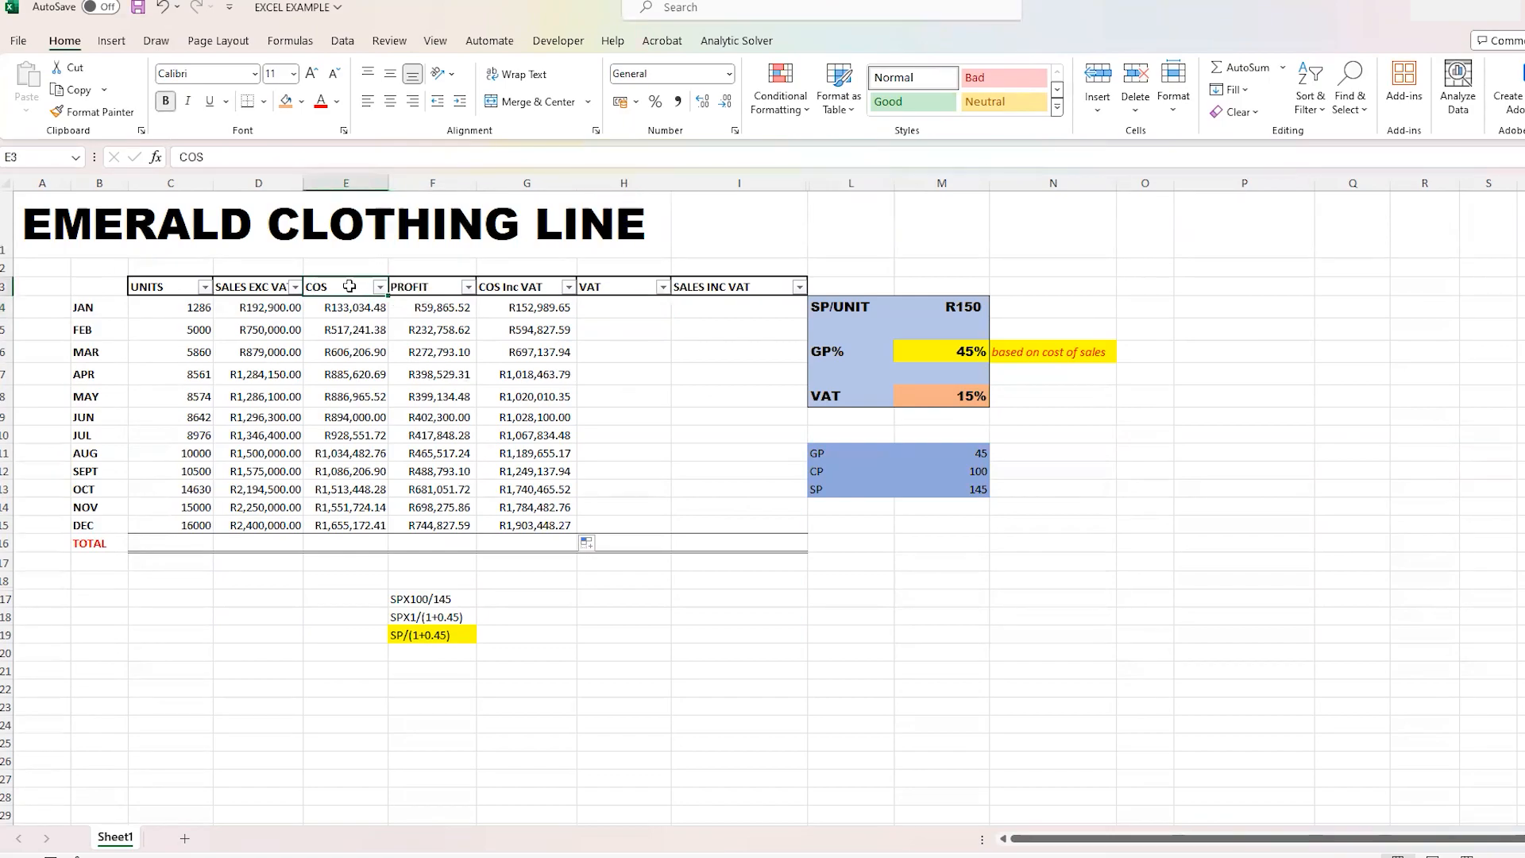
left_click(234, 159)
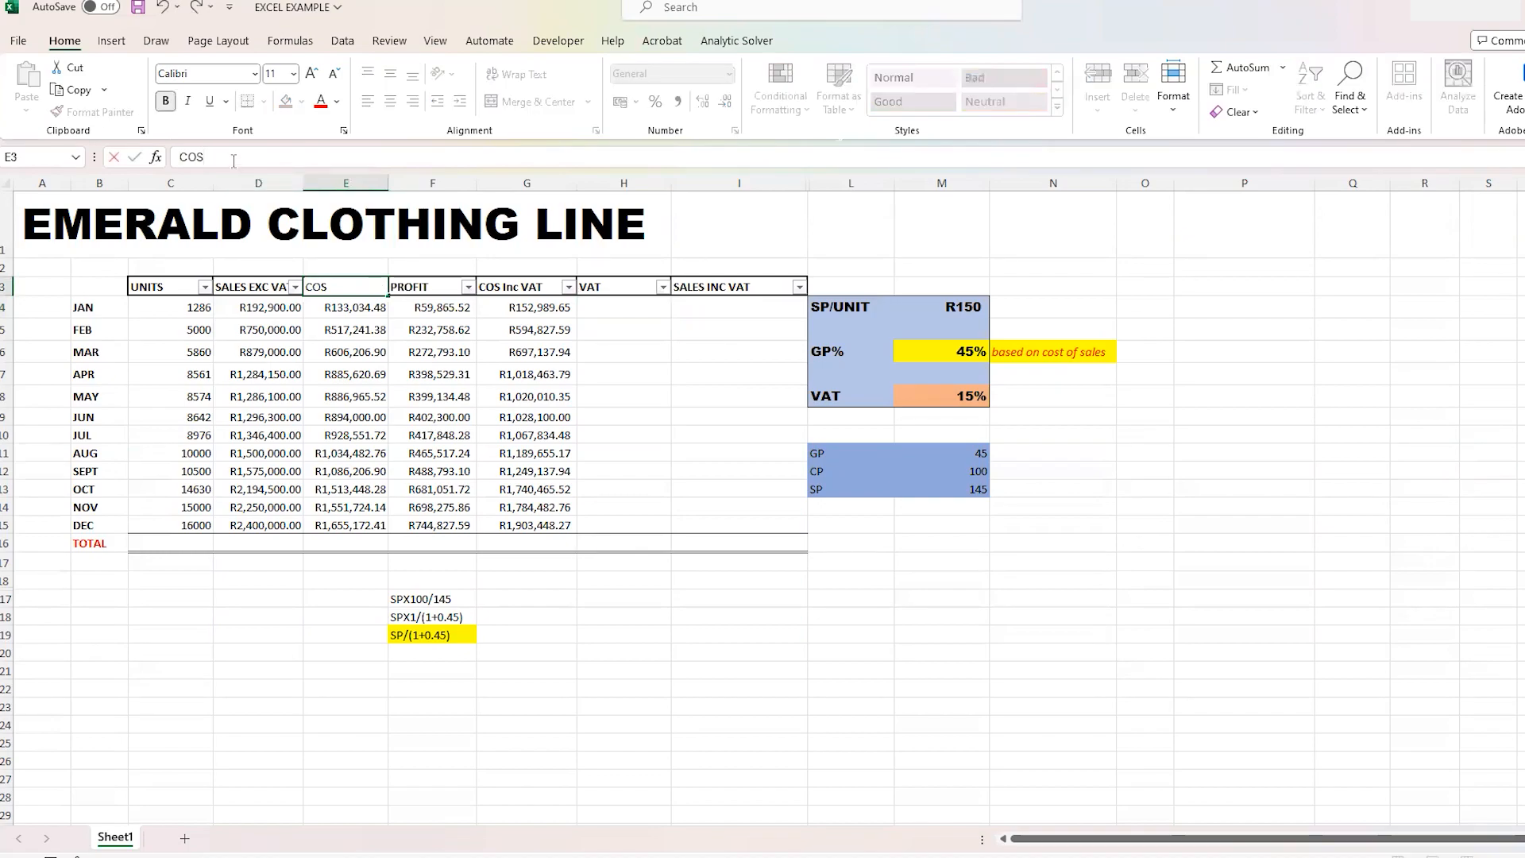
type("EXC VA")
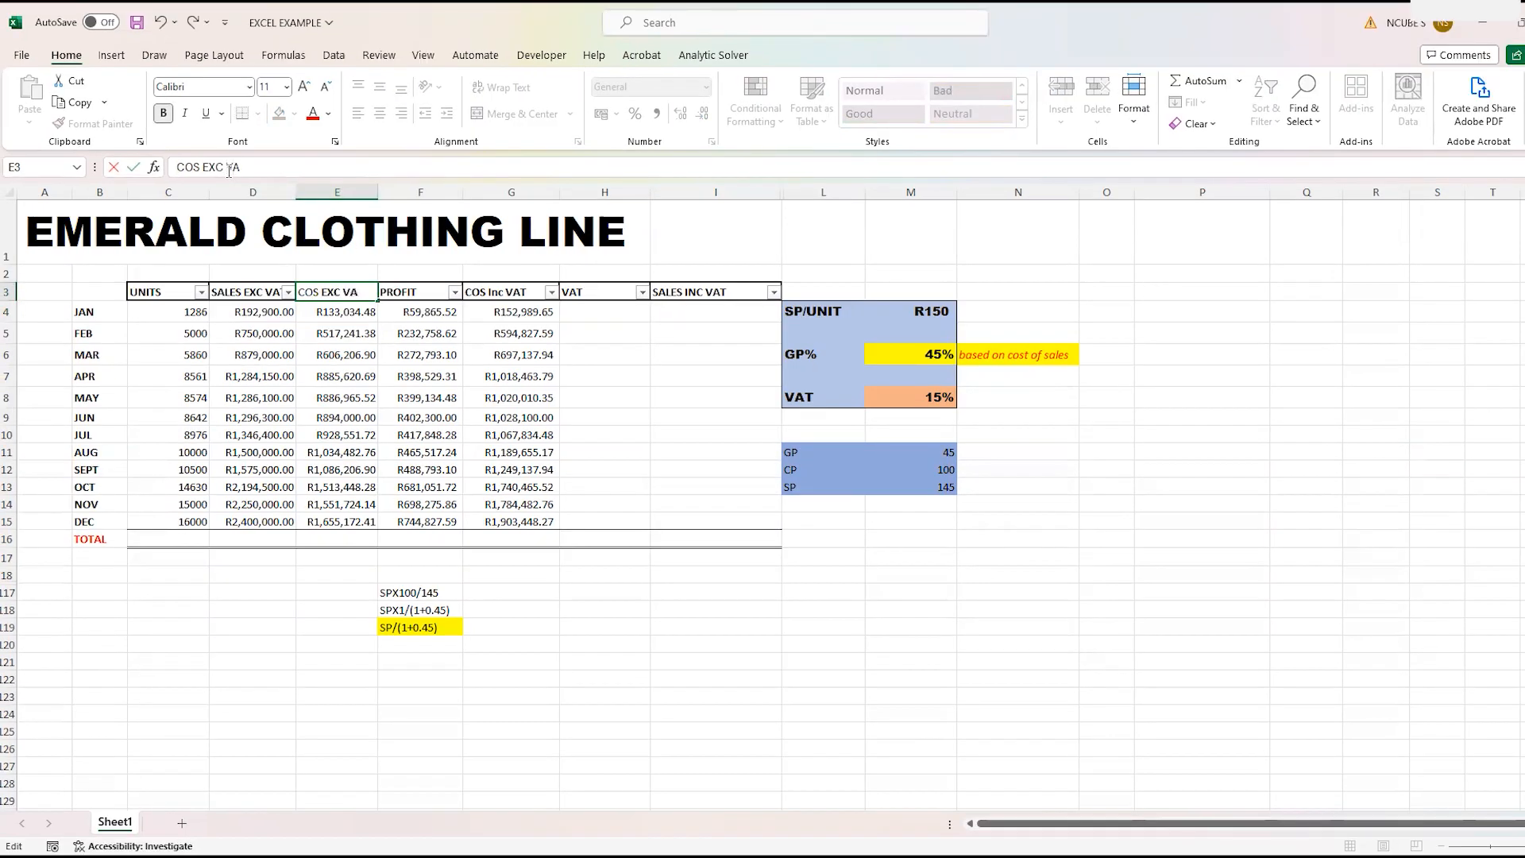
type("T")
left_click(657, 374)
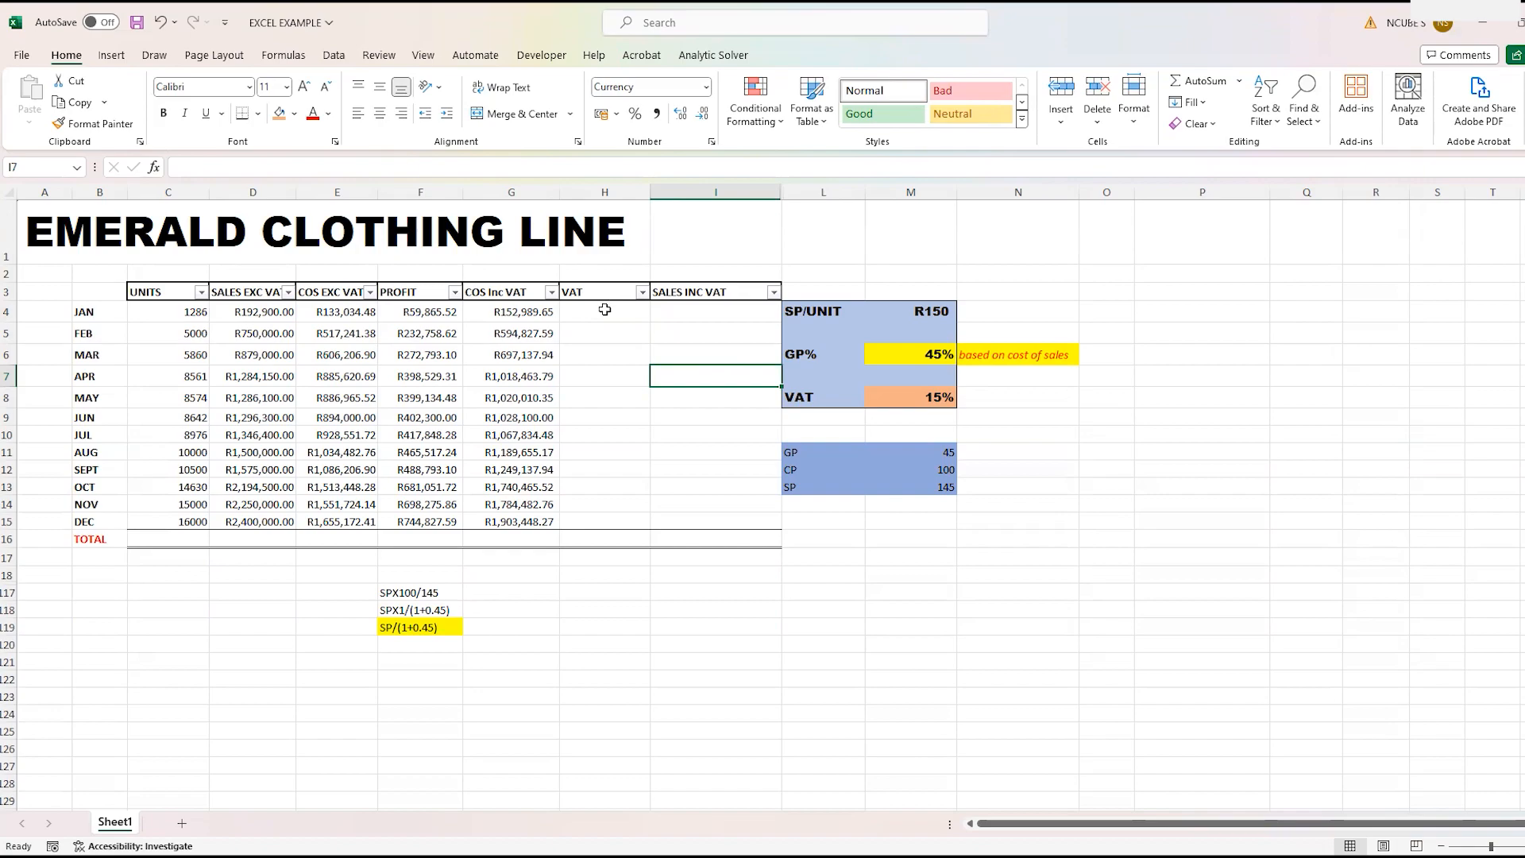
- Calculate the VAT on January's cost of sales in spare cell P4 with =G4-E4
left_click(1181, 310)
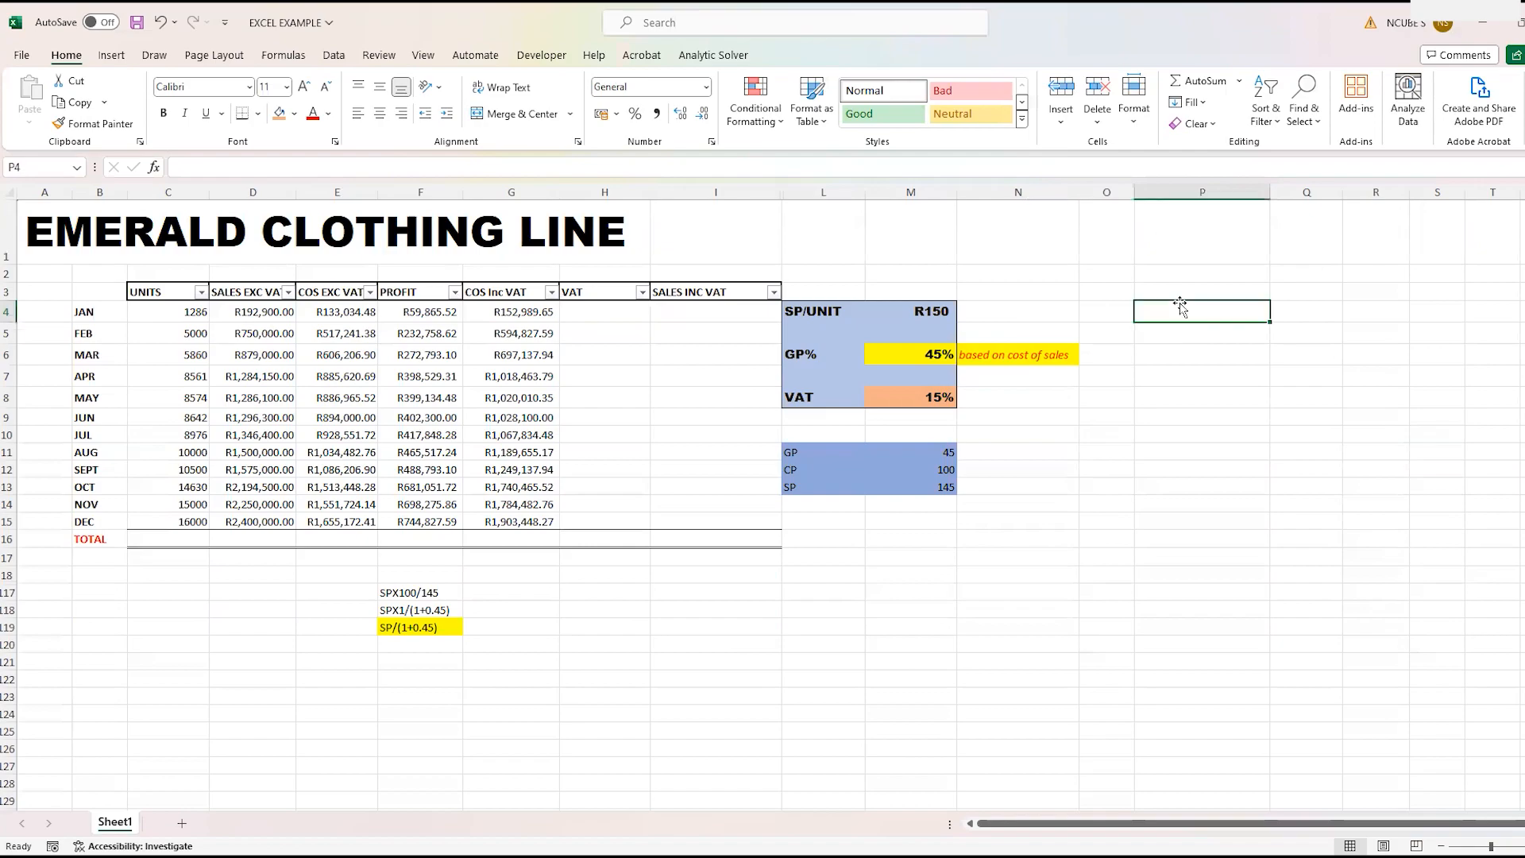
type("=")
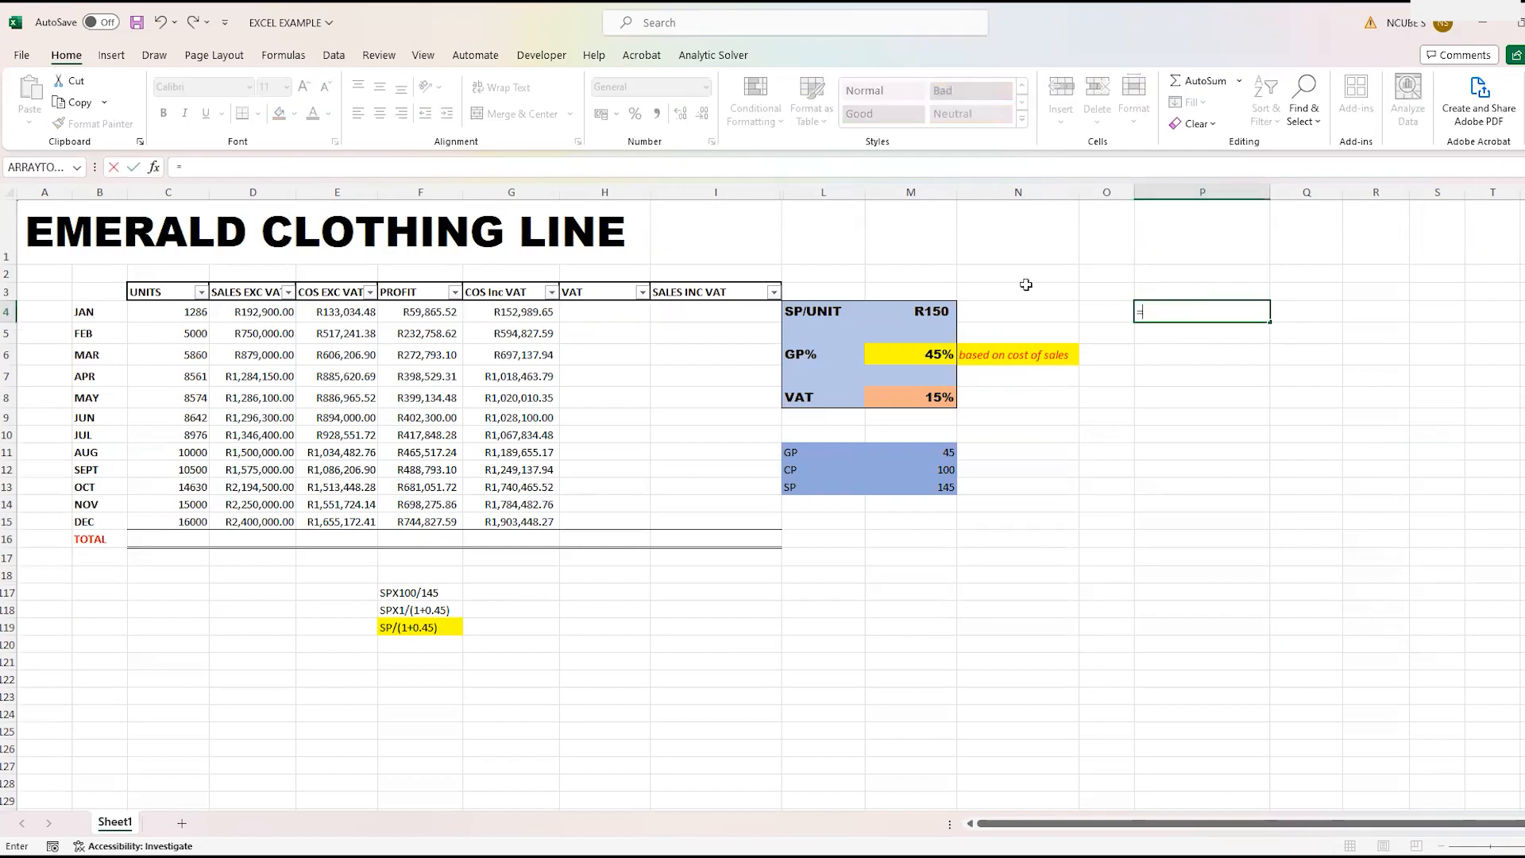
left_click(501, 312)
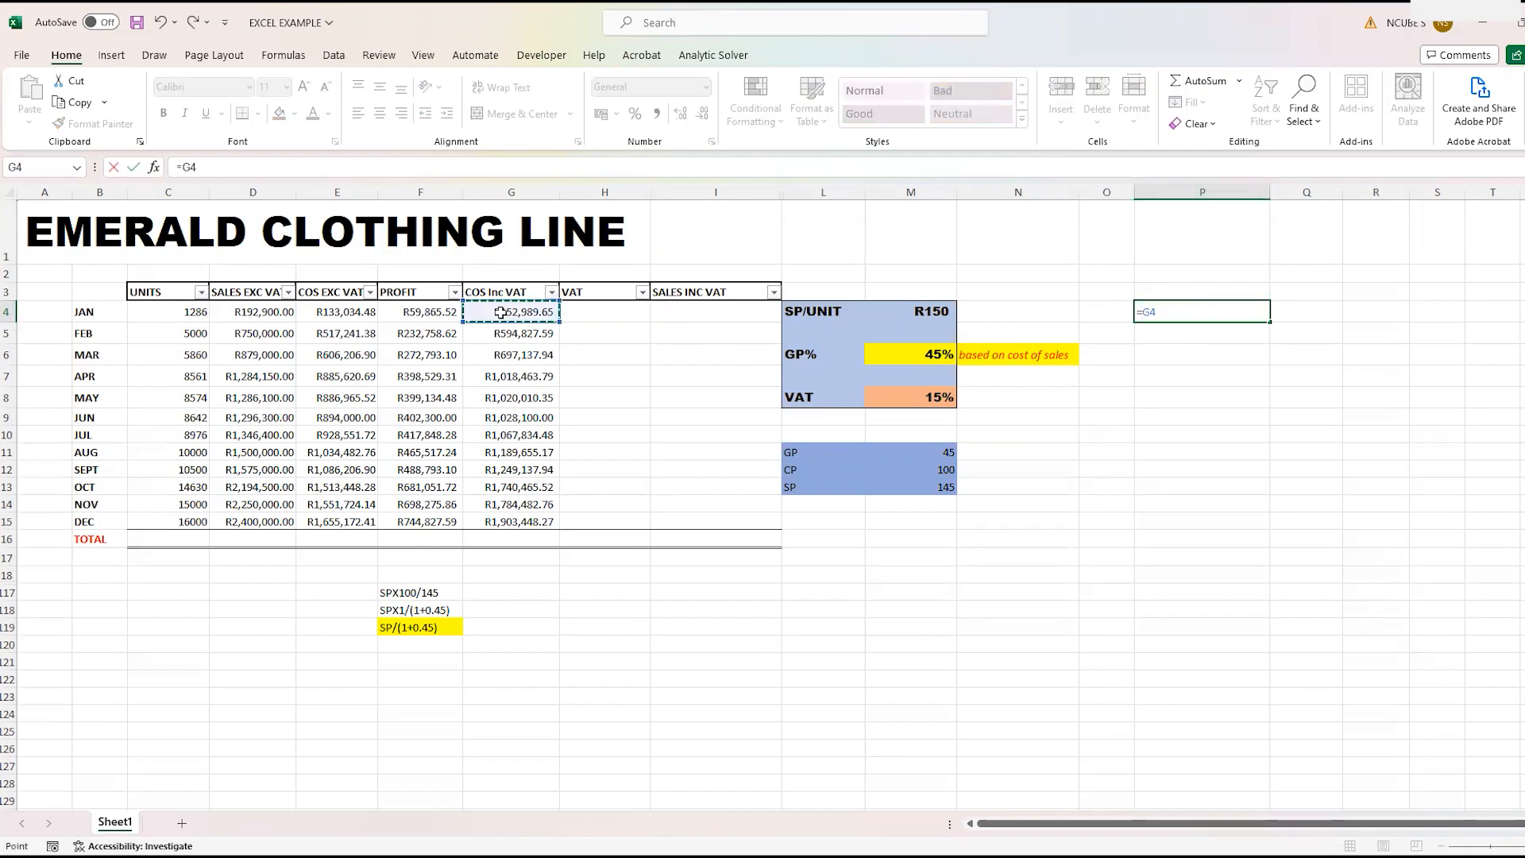
type("-")
left_click(340, 312)
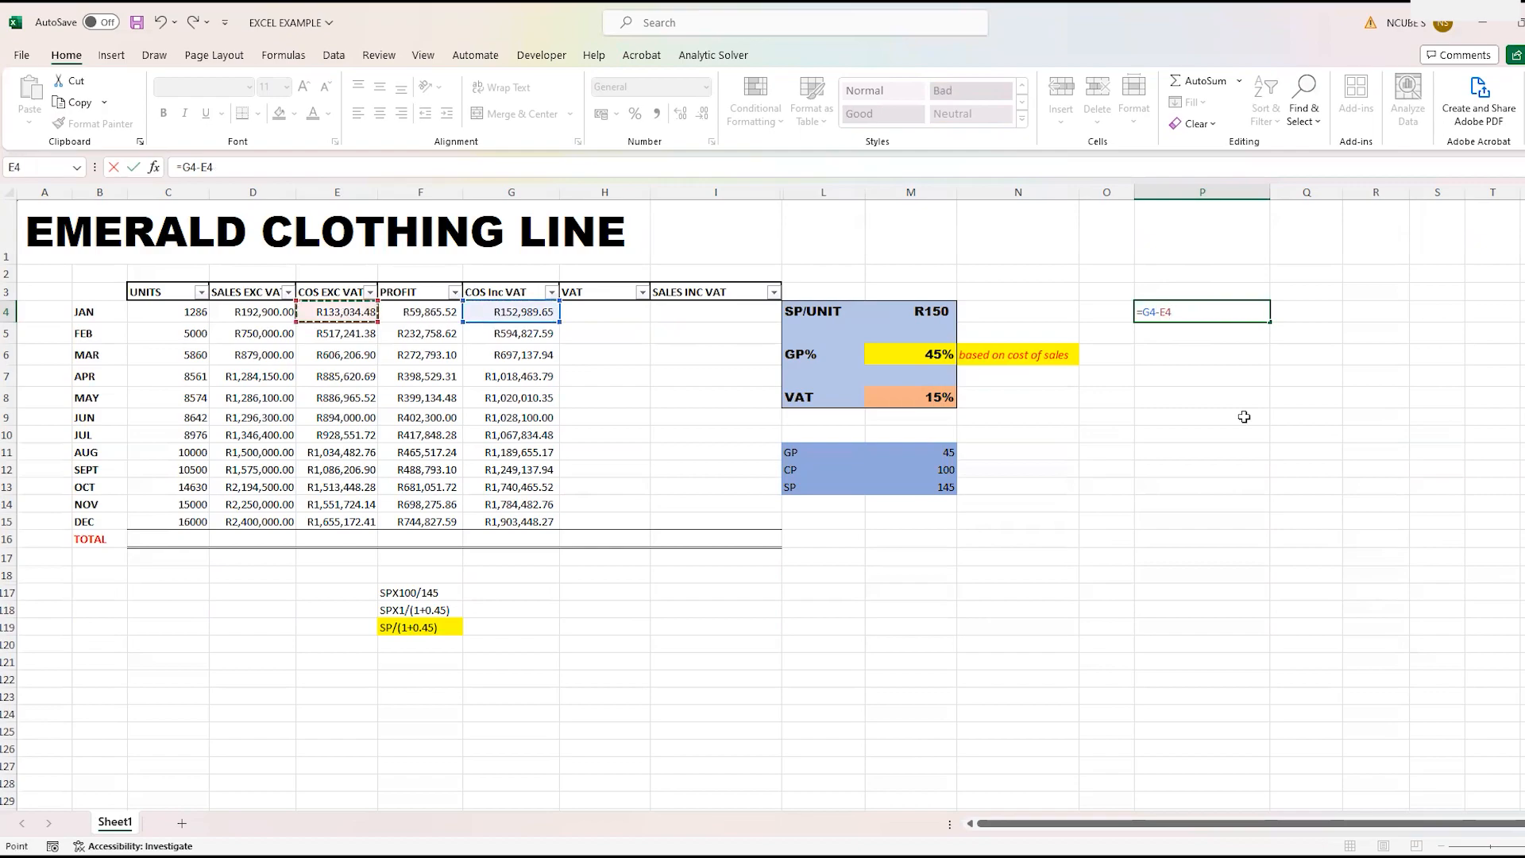
key("Return")
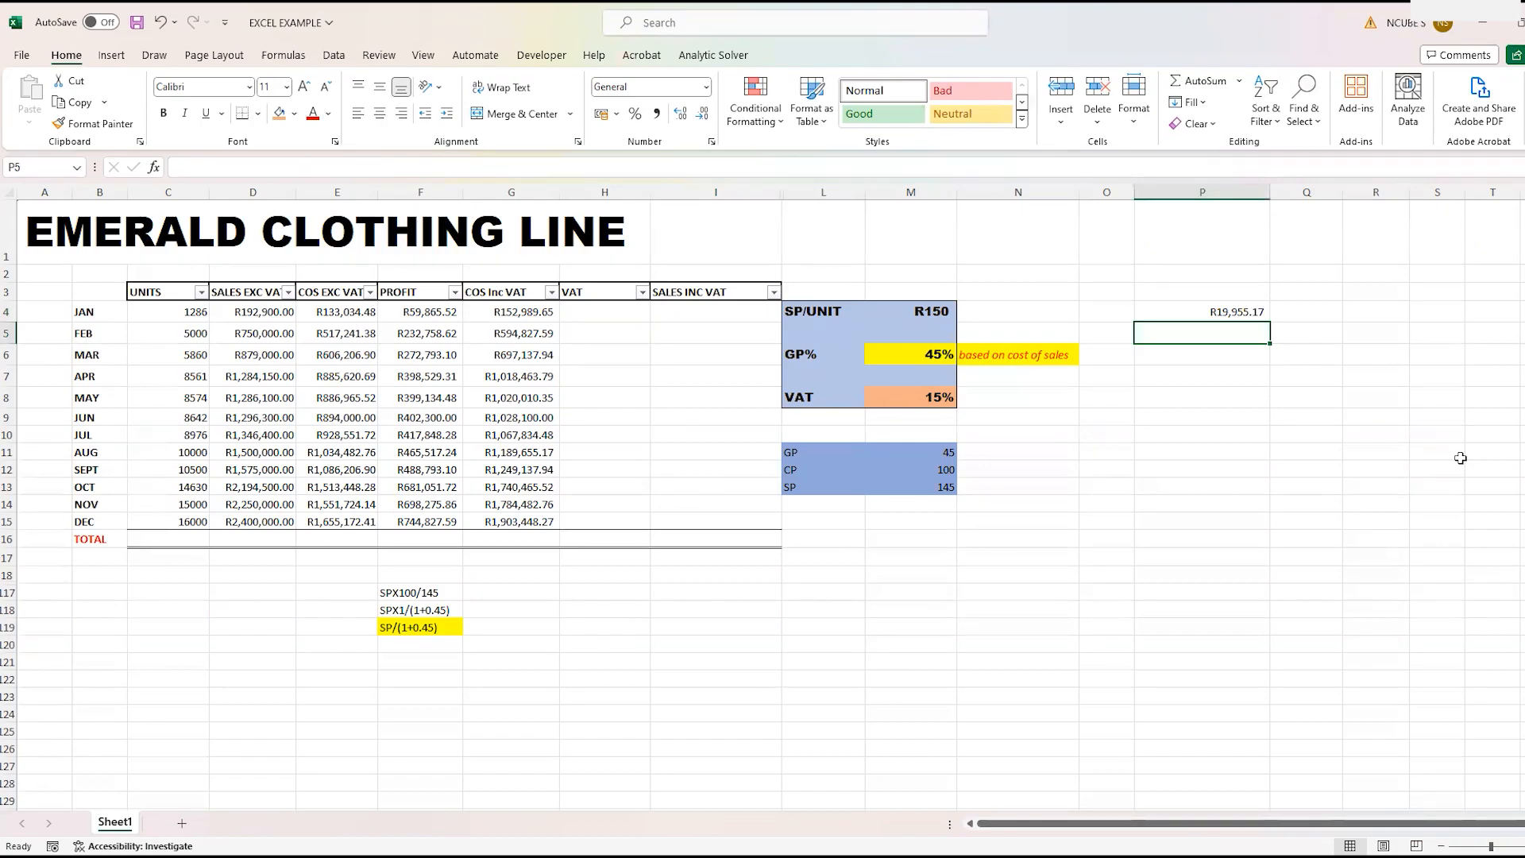
left_click(624, 313)
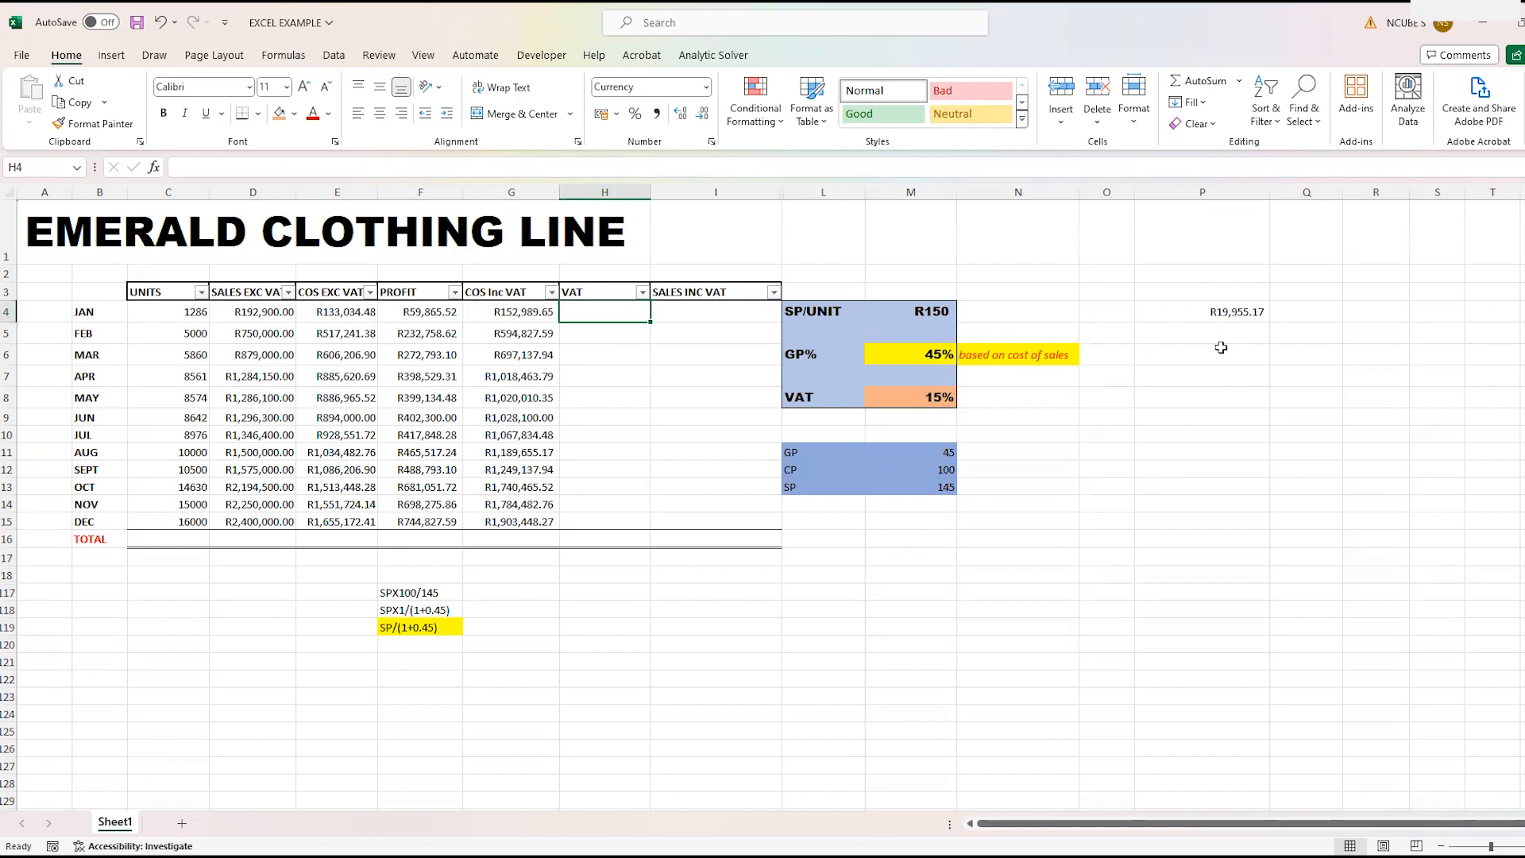
- Calculate January's cost-of-sales VAT a second way in spare cell Q4 with =E4*M8
left_click(1311, 317)
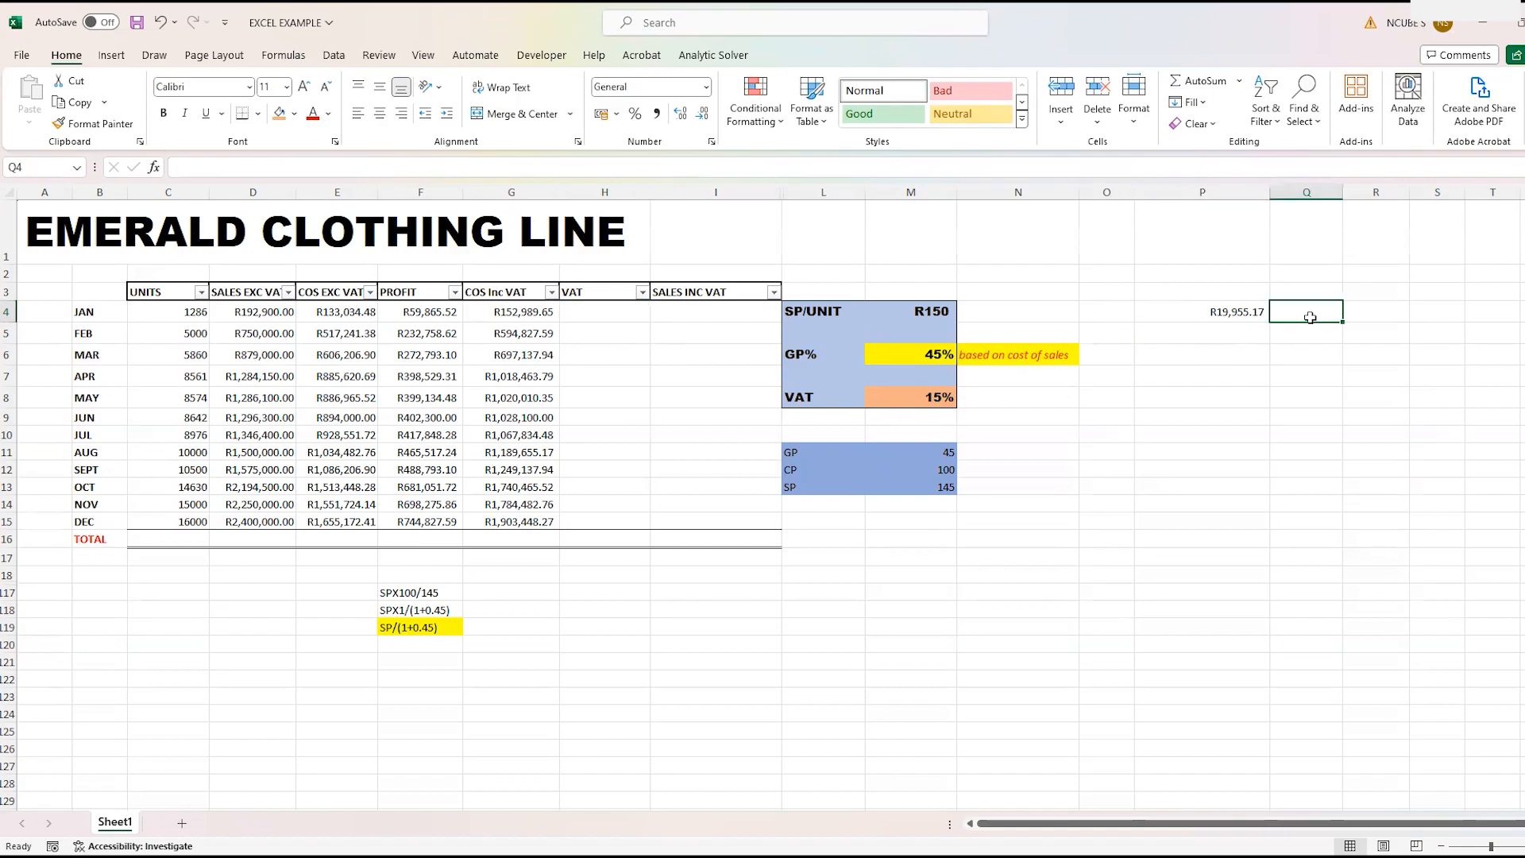
type("=")
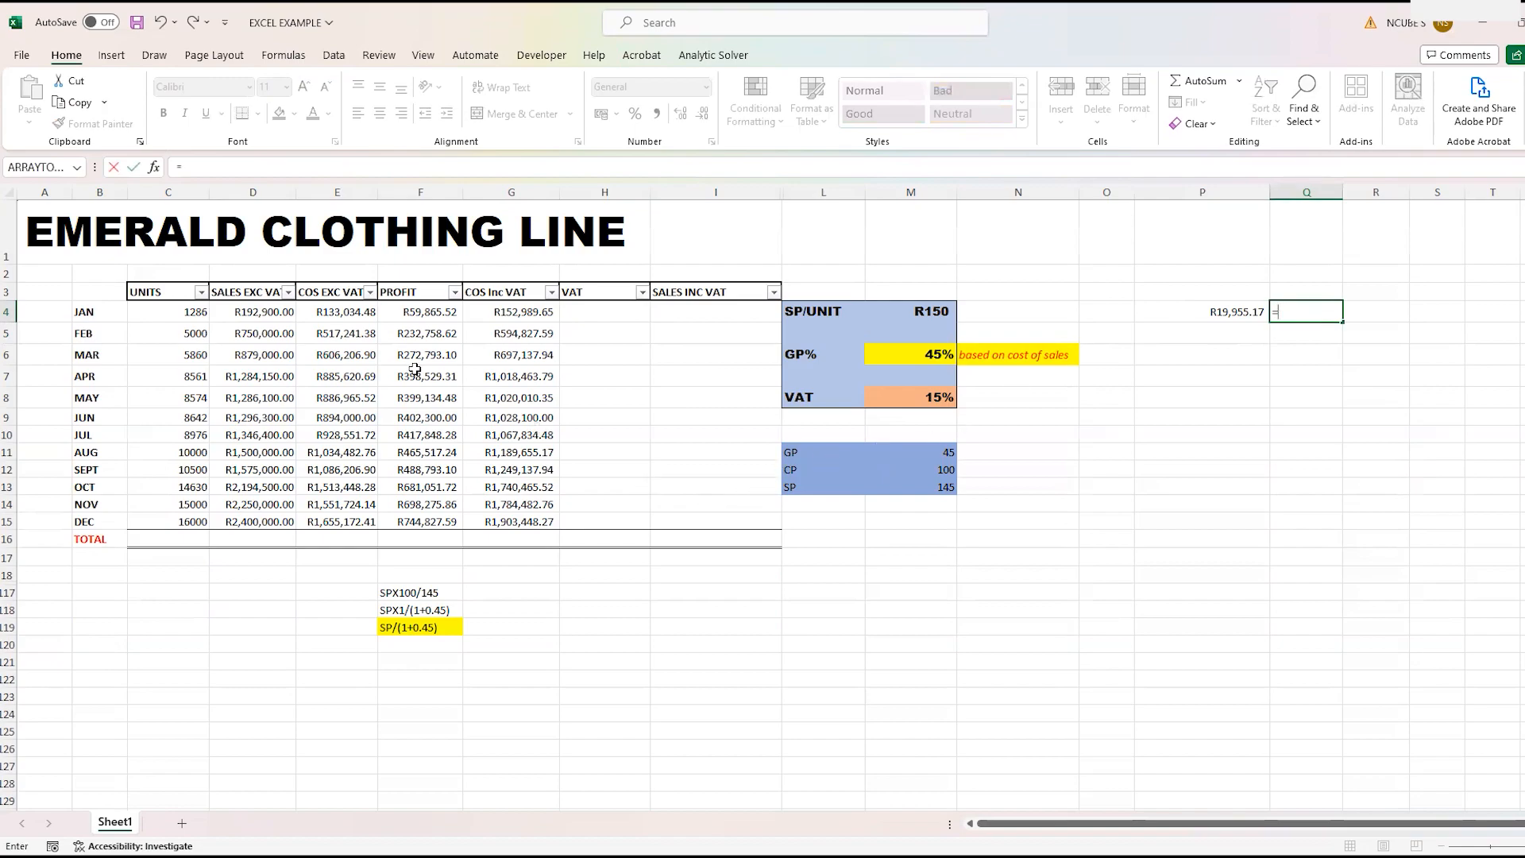
left_click(340, 315)
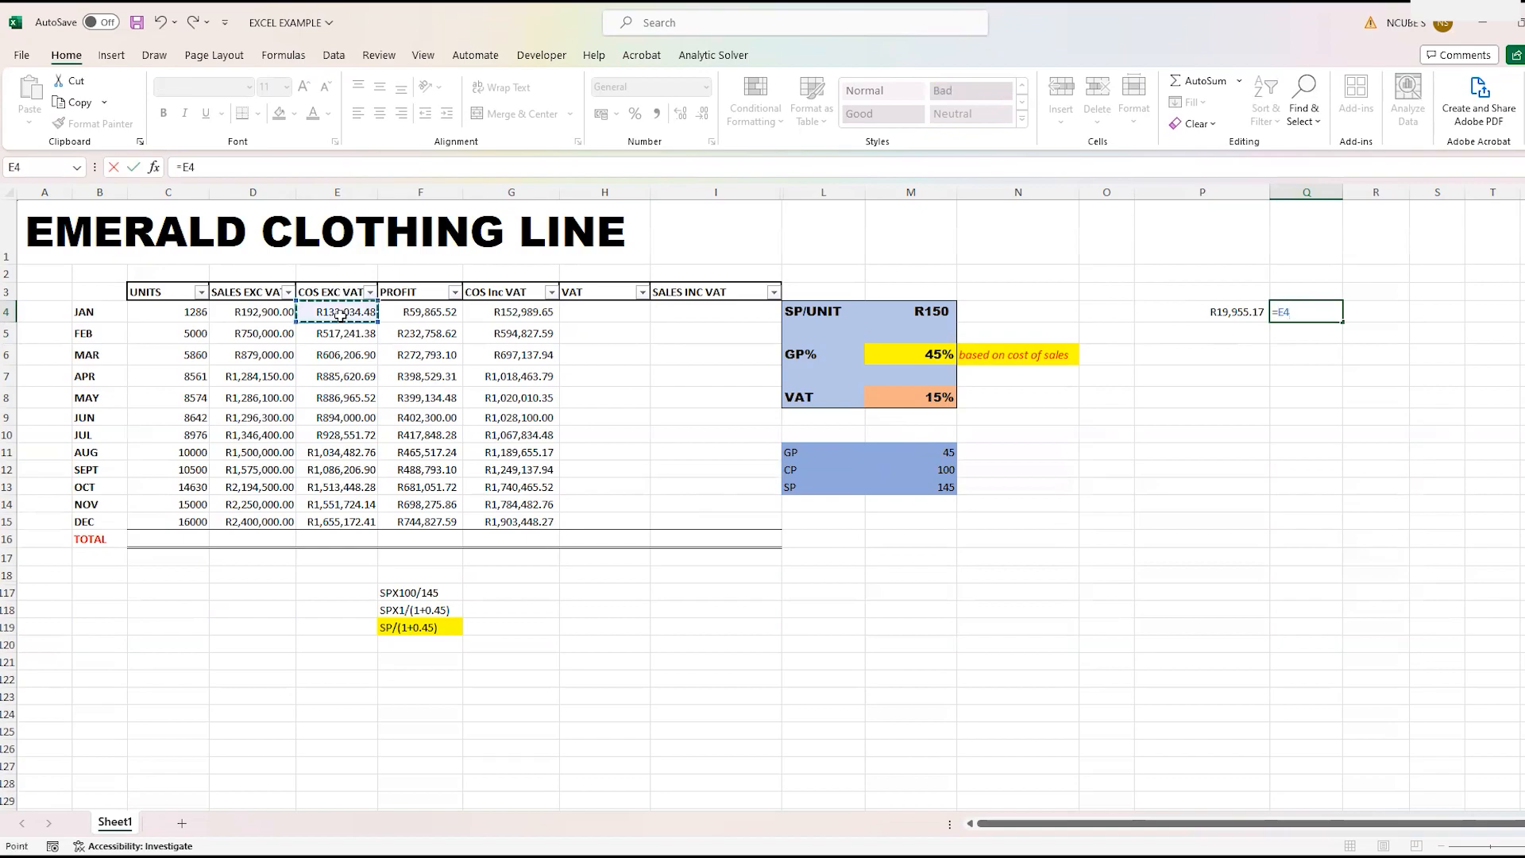
type("*")
left_click(938, 395)
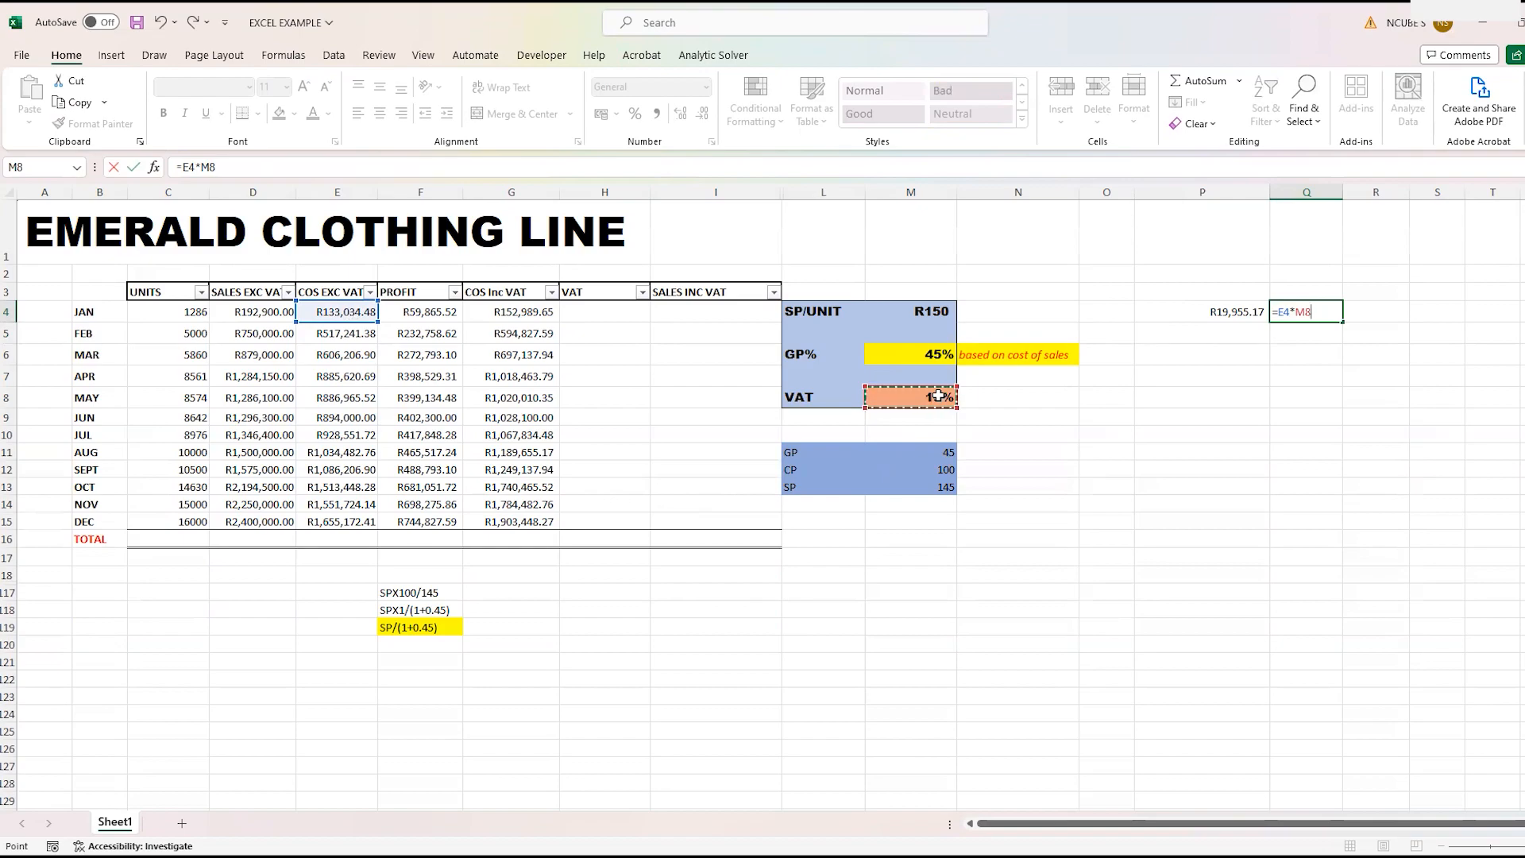
key("Return")
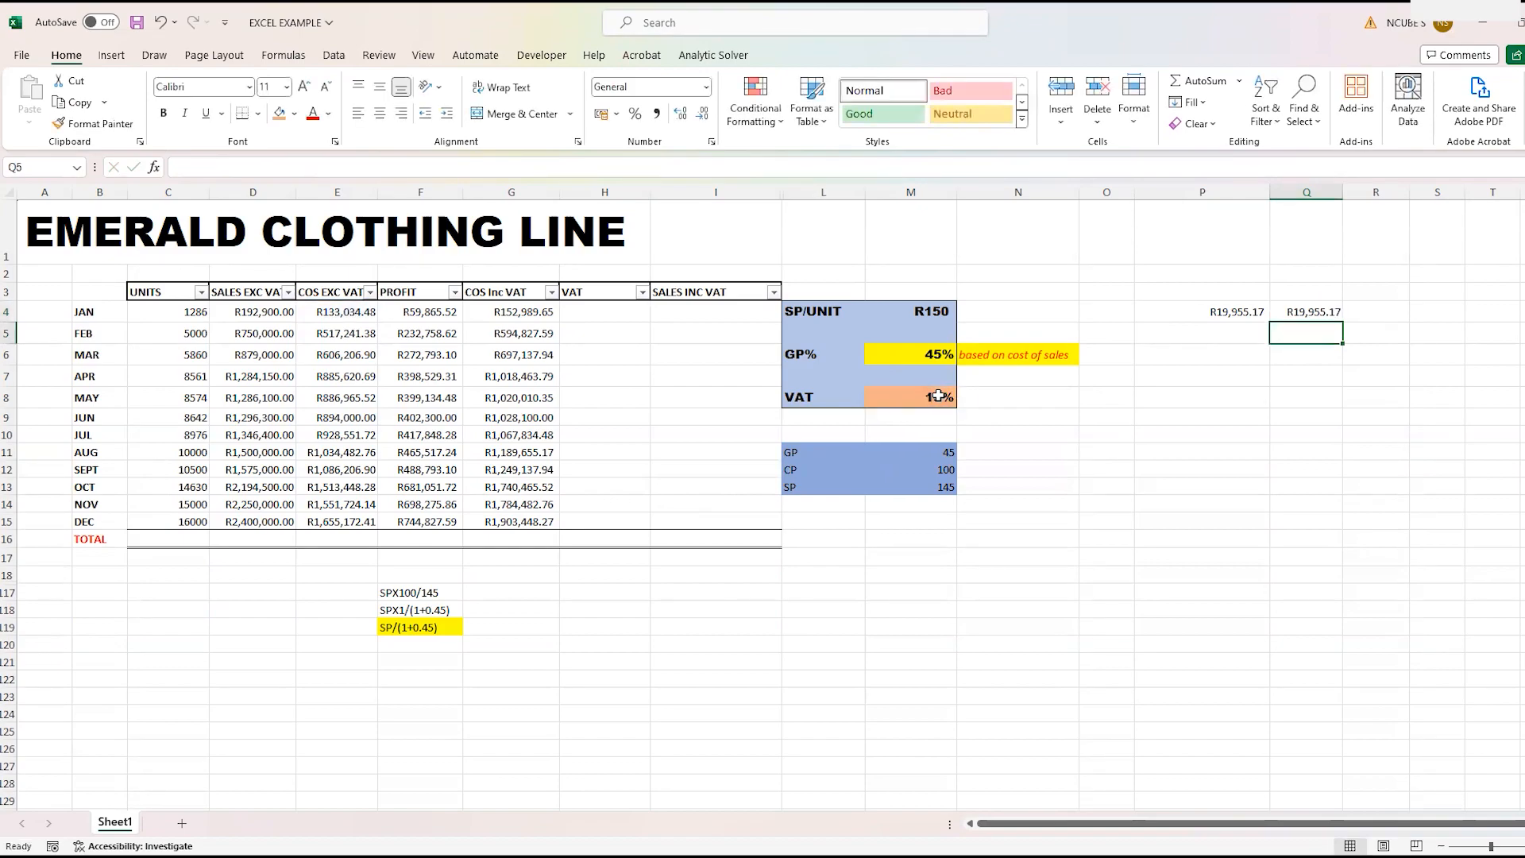
- Calculate January's VAT from the VAT-inclusive cost of sales in spare cell R4 with =G4*M8/(1+M8)
left_click(1365, 312)
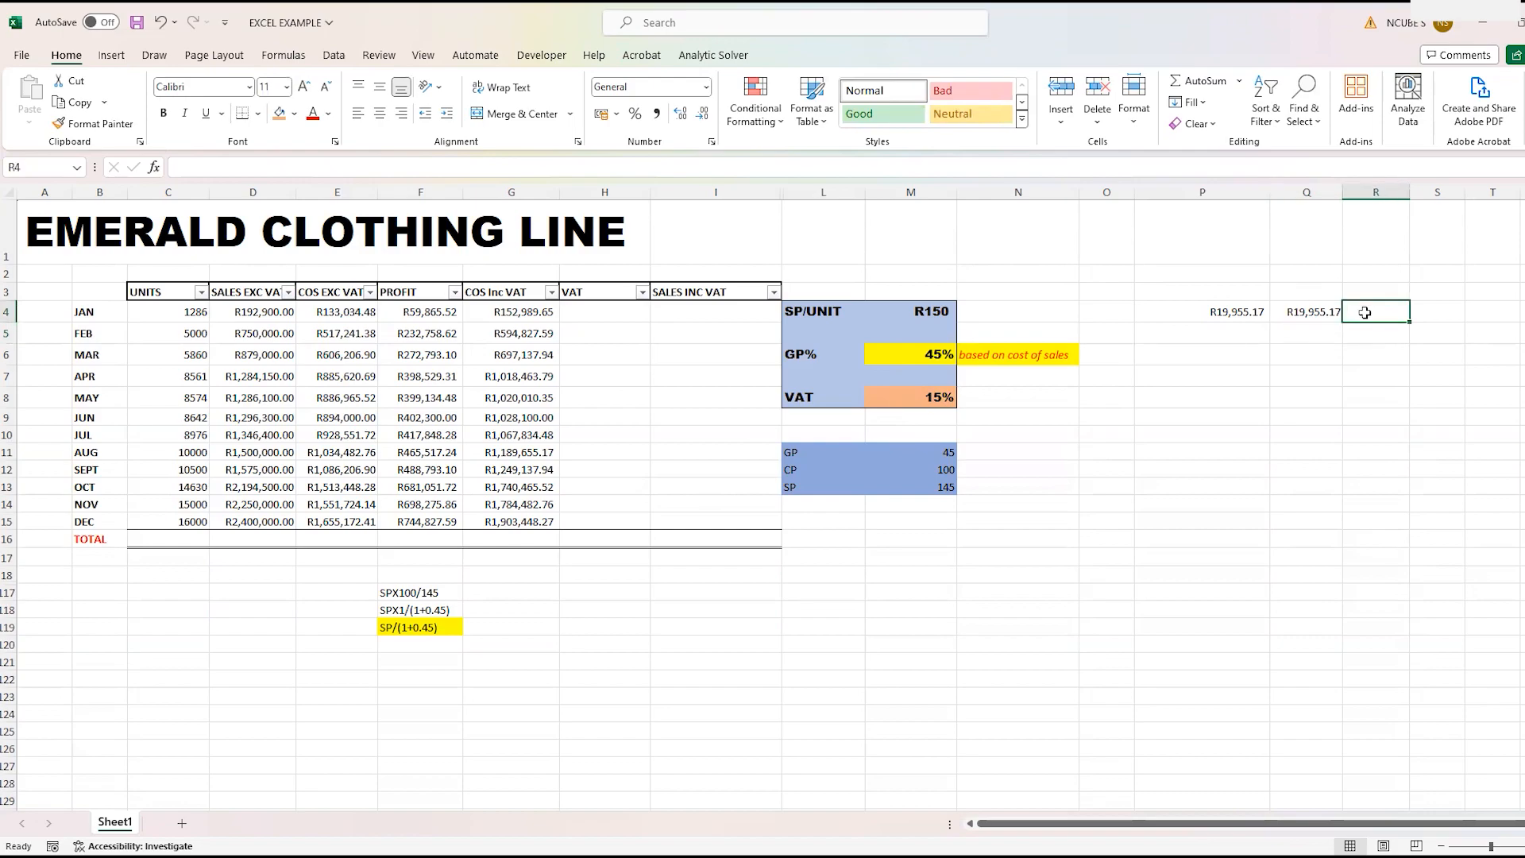
type("=")
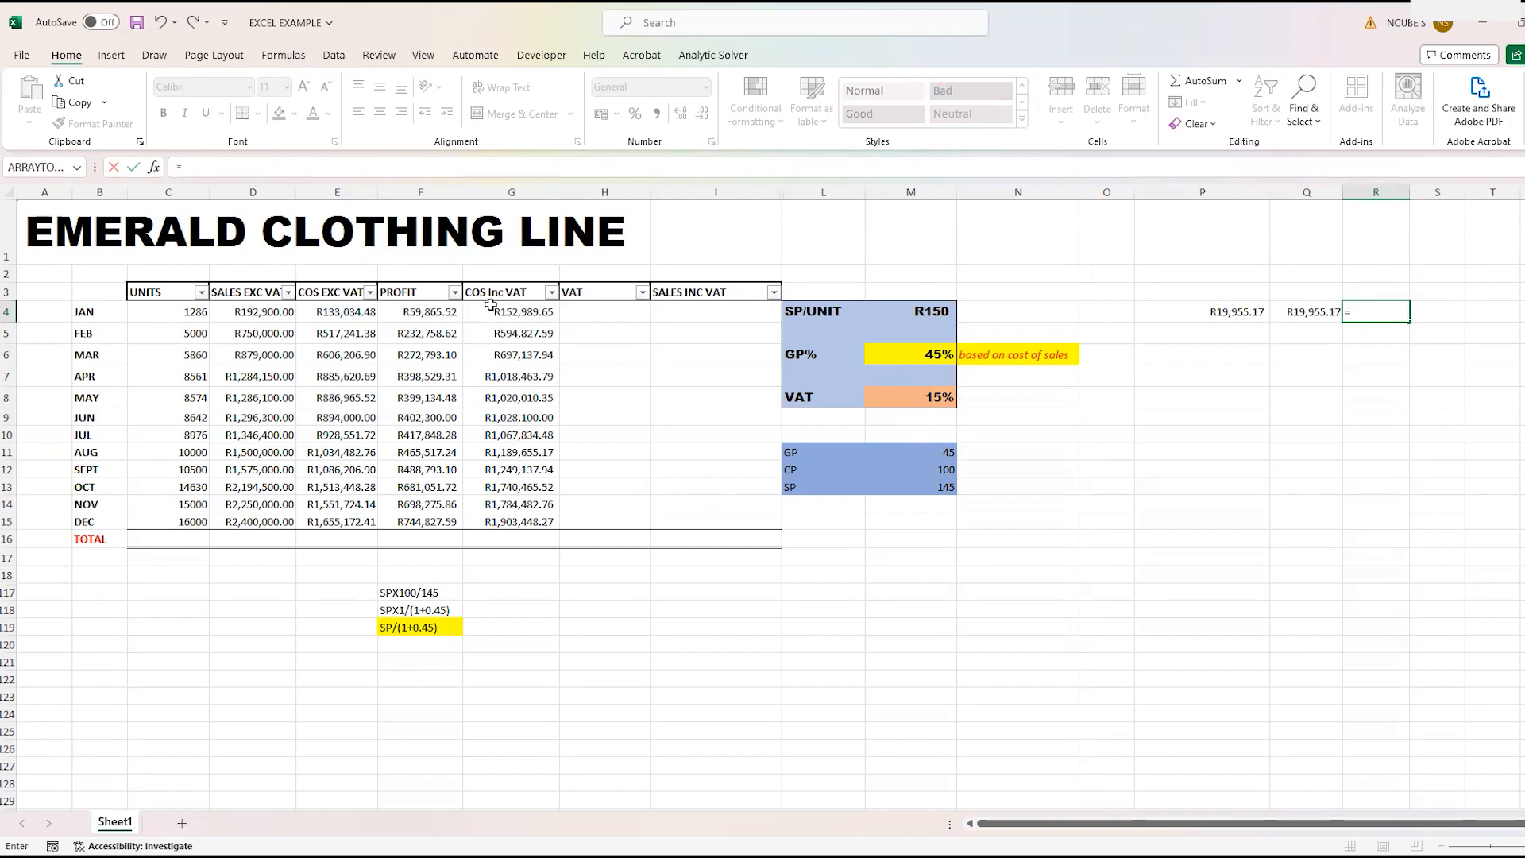
left_click(507, 311)
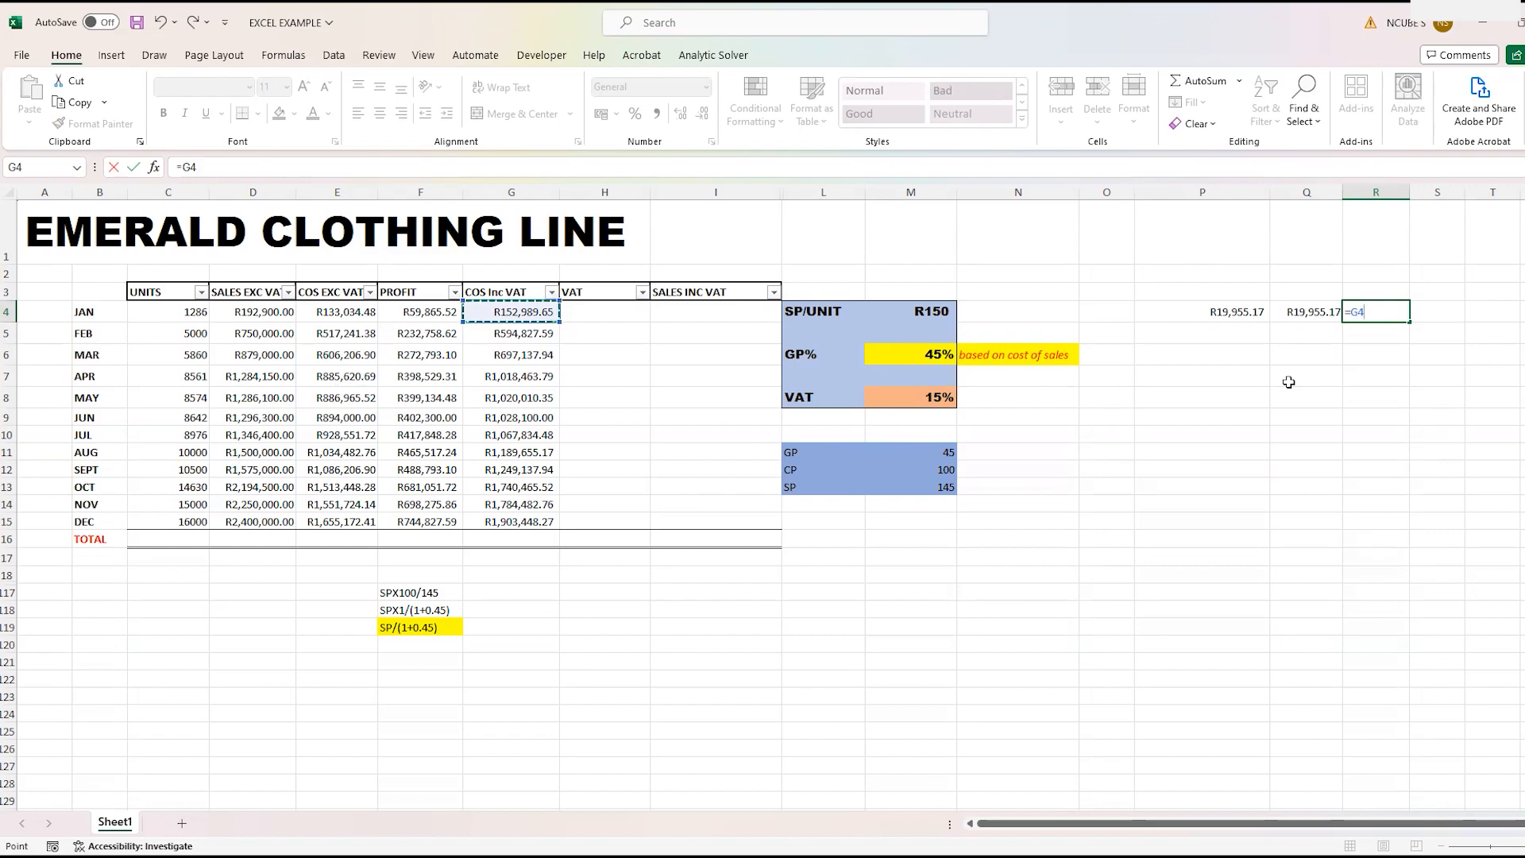
type("*")
left_click(931, 399)
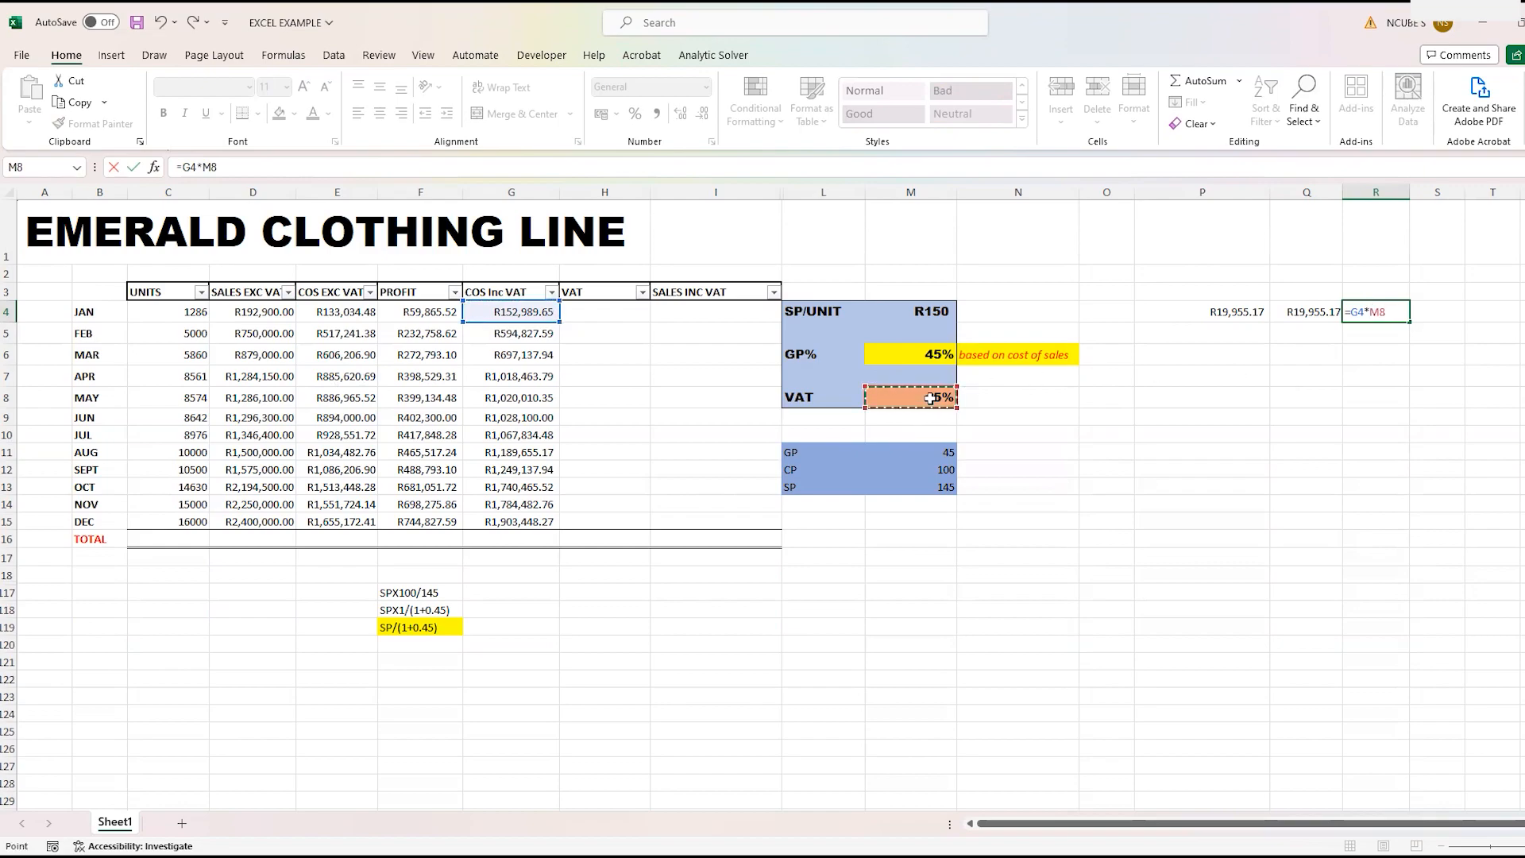
type("/(1+")
left_click(940, 401)
type(")")
key("Return")
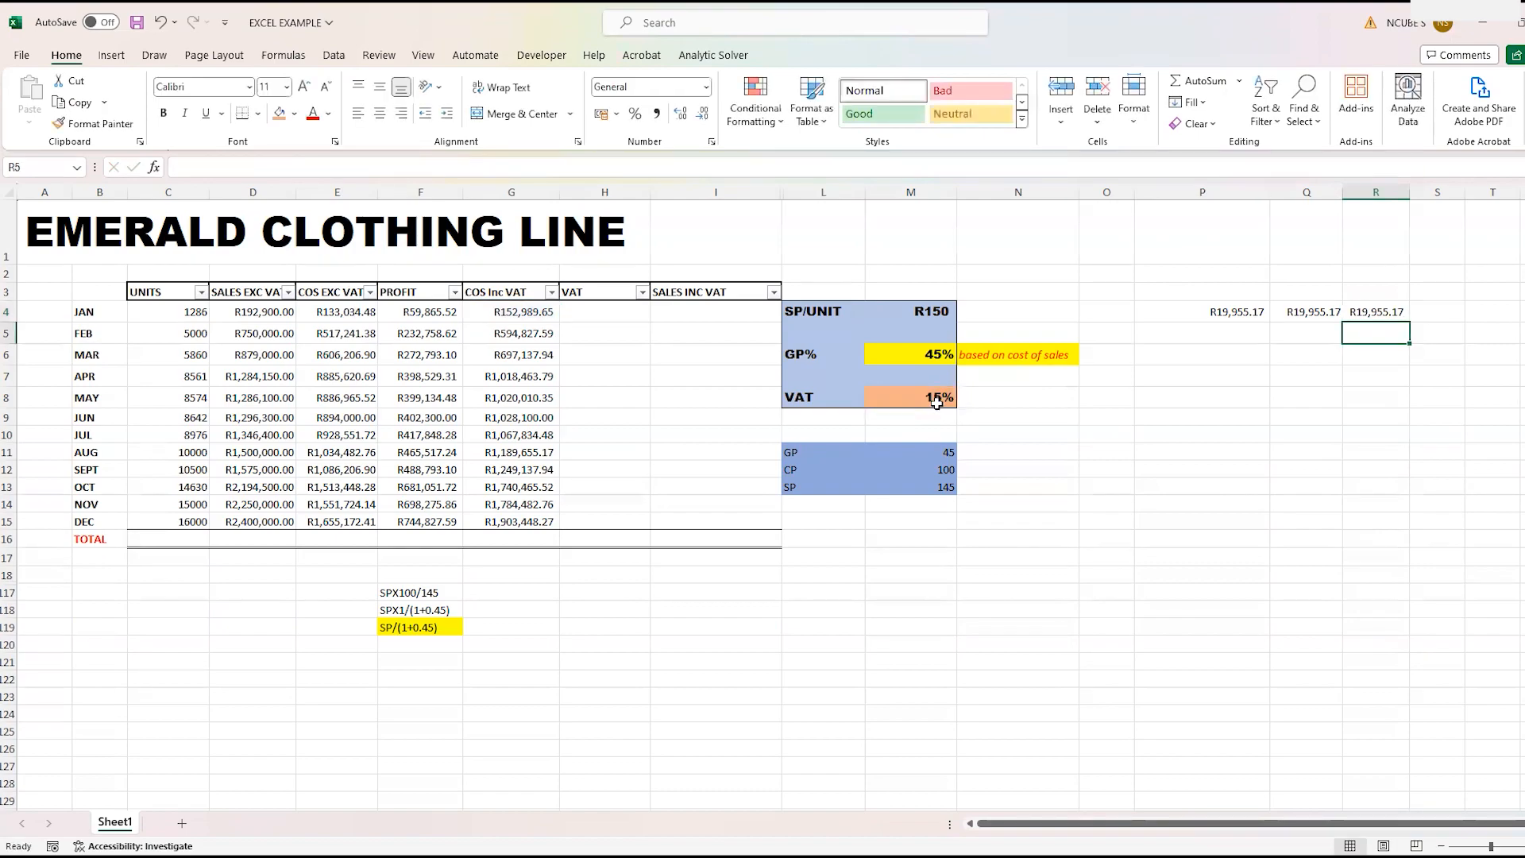
- Fill the three VAT check amounts in P4:R4 with yellow
left_click_drag(1237, 314, 1354, 308)
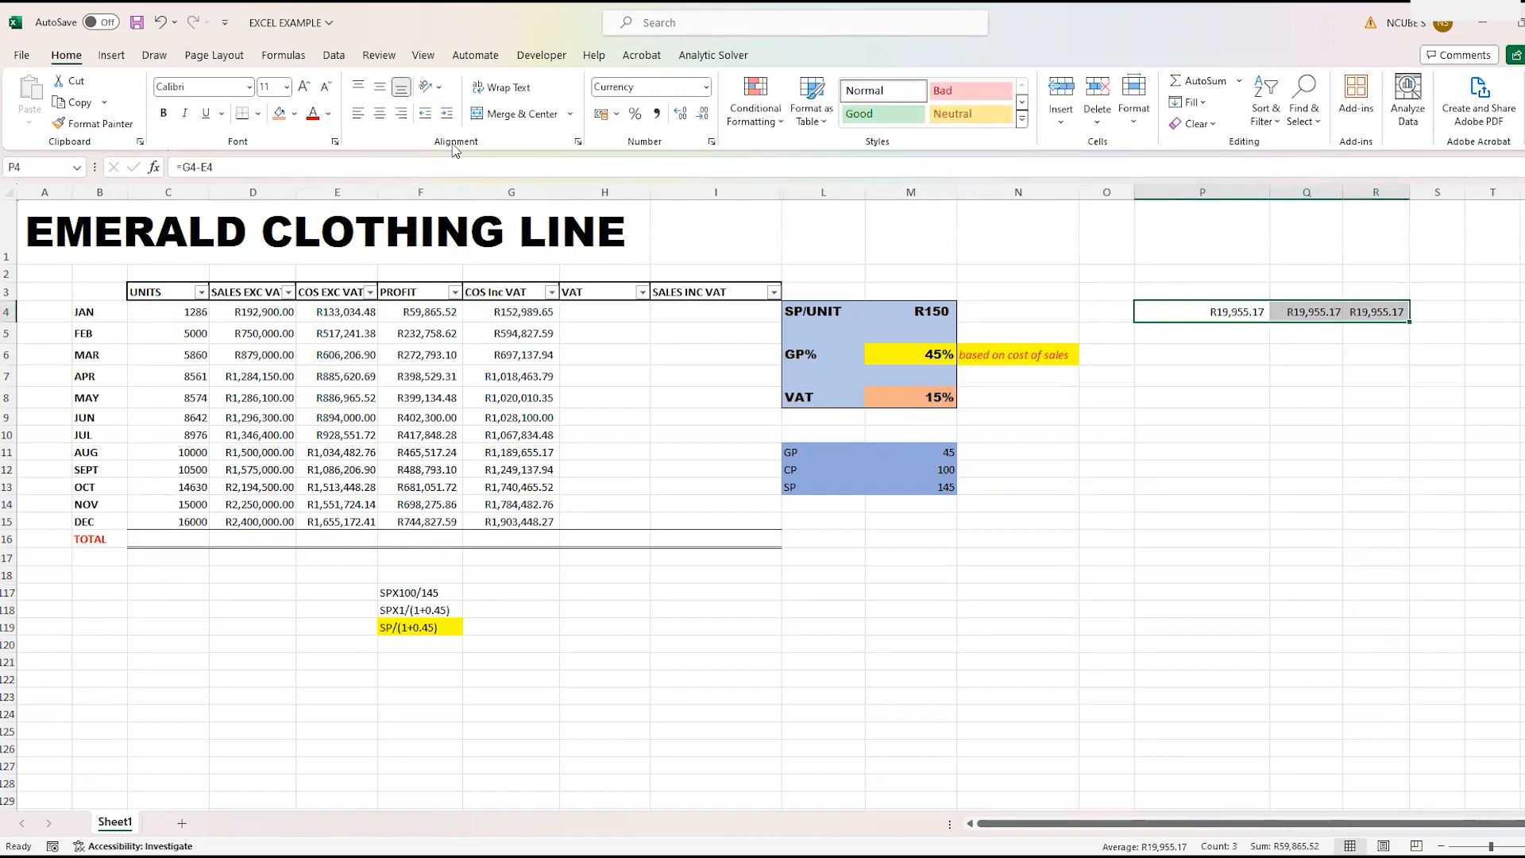
left_click(294, 114)
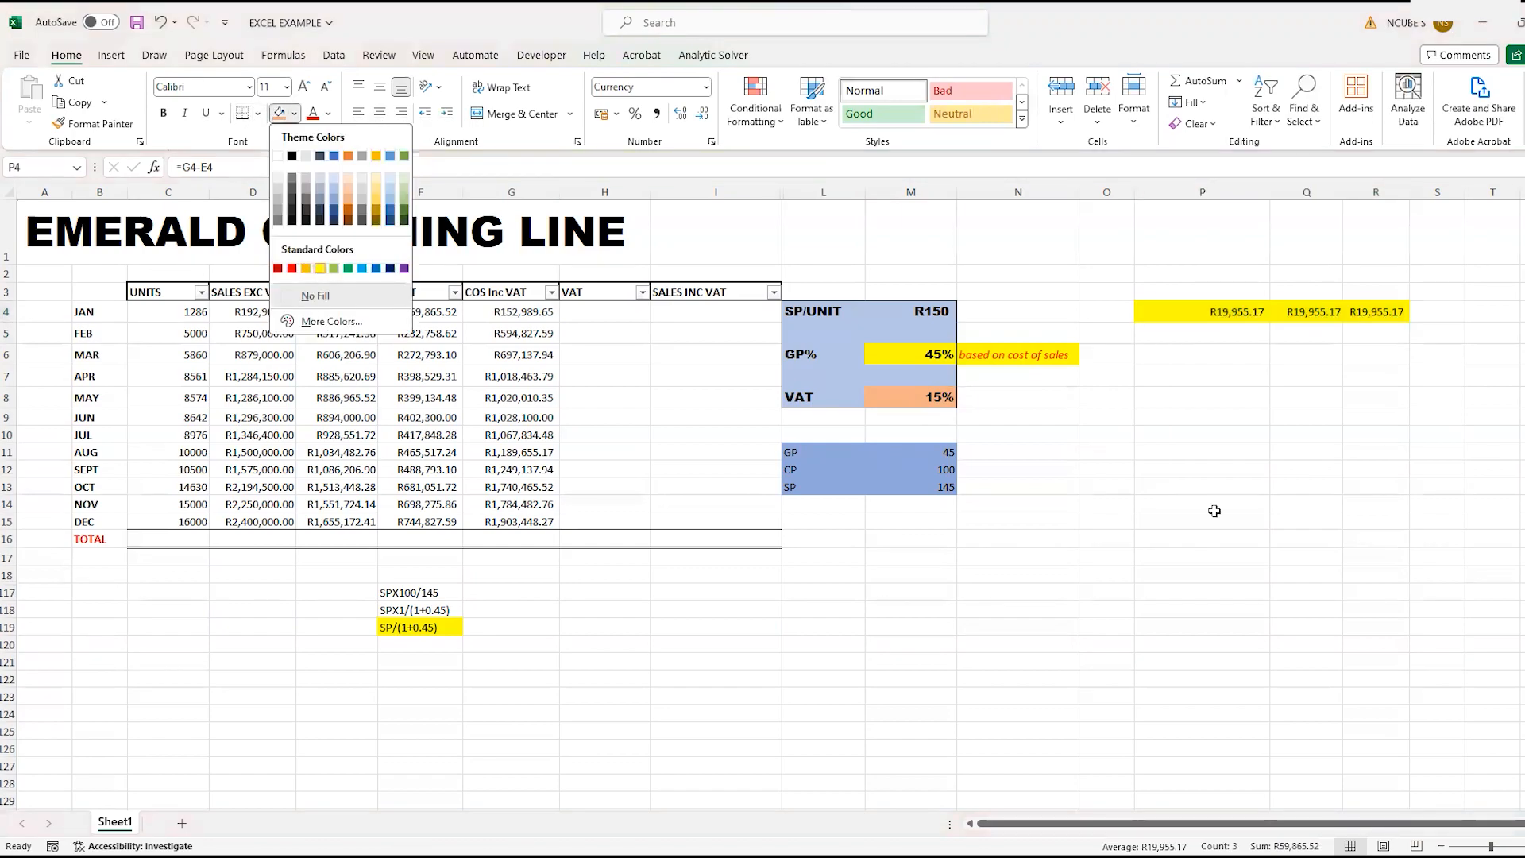
left_click(318, 270)
left_click(1222, 513)
- Make the VAT check amounts in P4:R4 bold and narrow column P to fit its value
left_click_drag(1189, 313, 1392, 311)
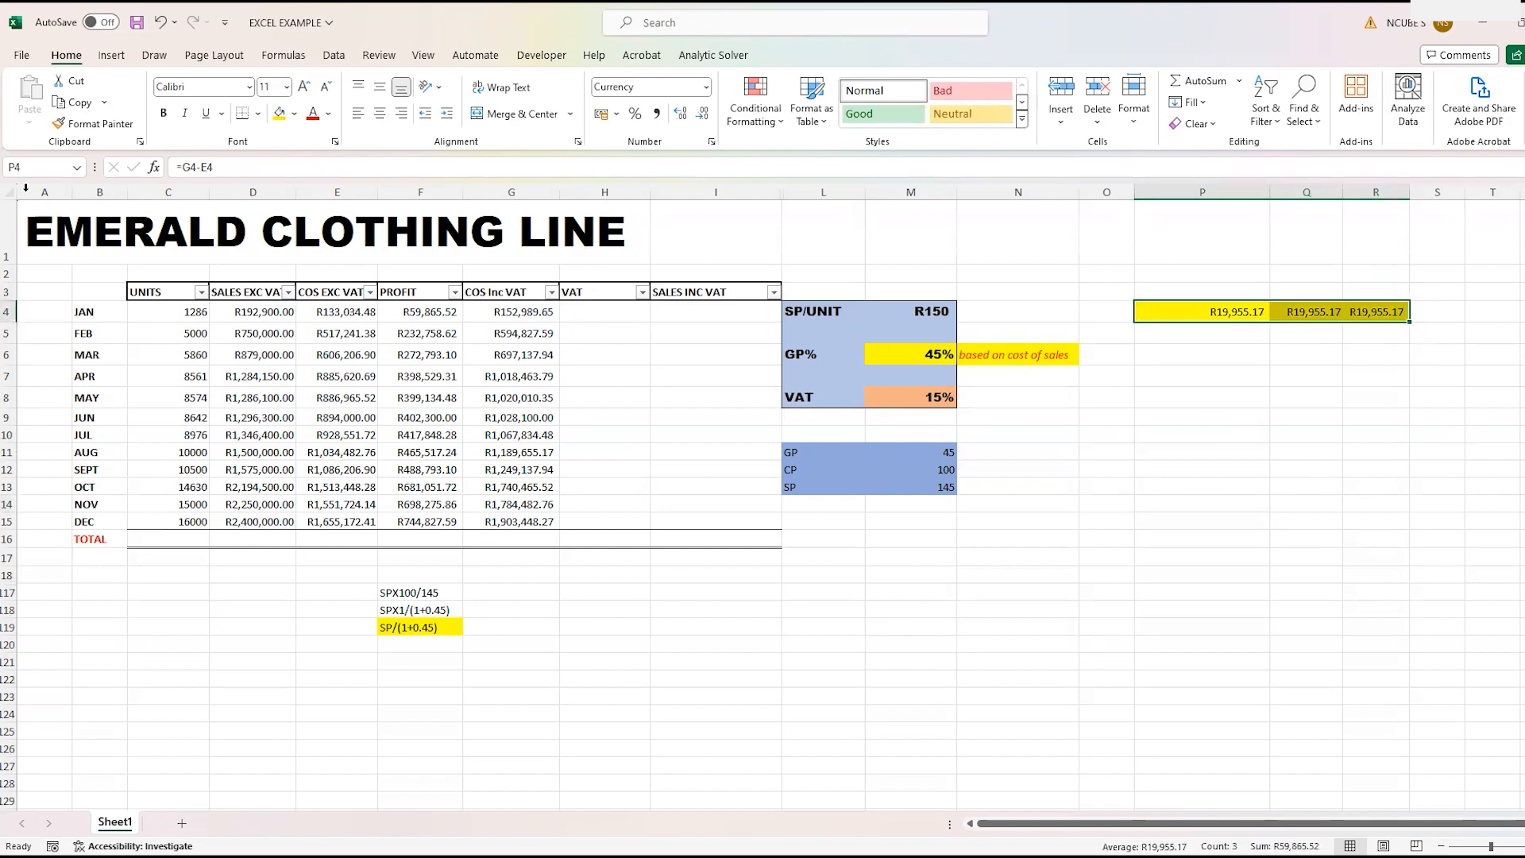
left_click(161, 114)
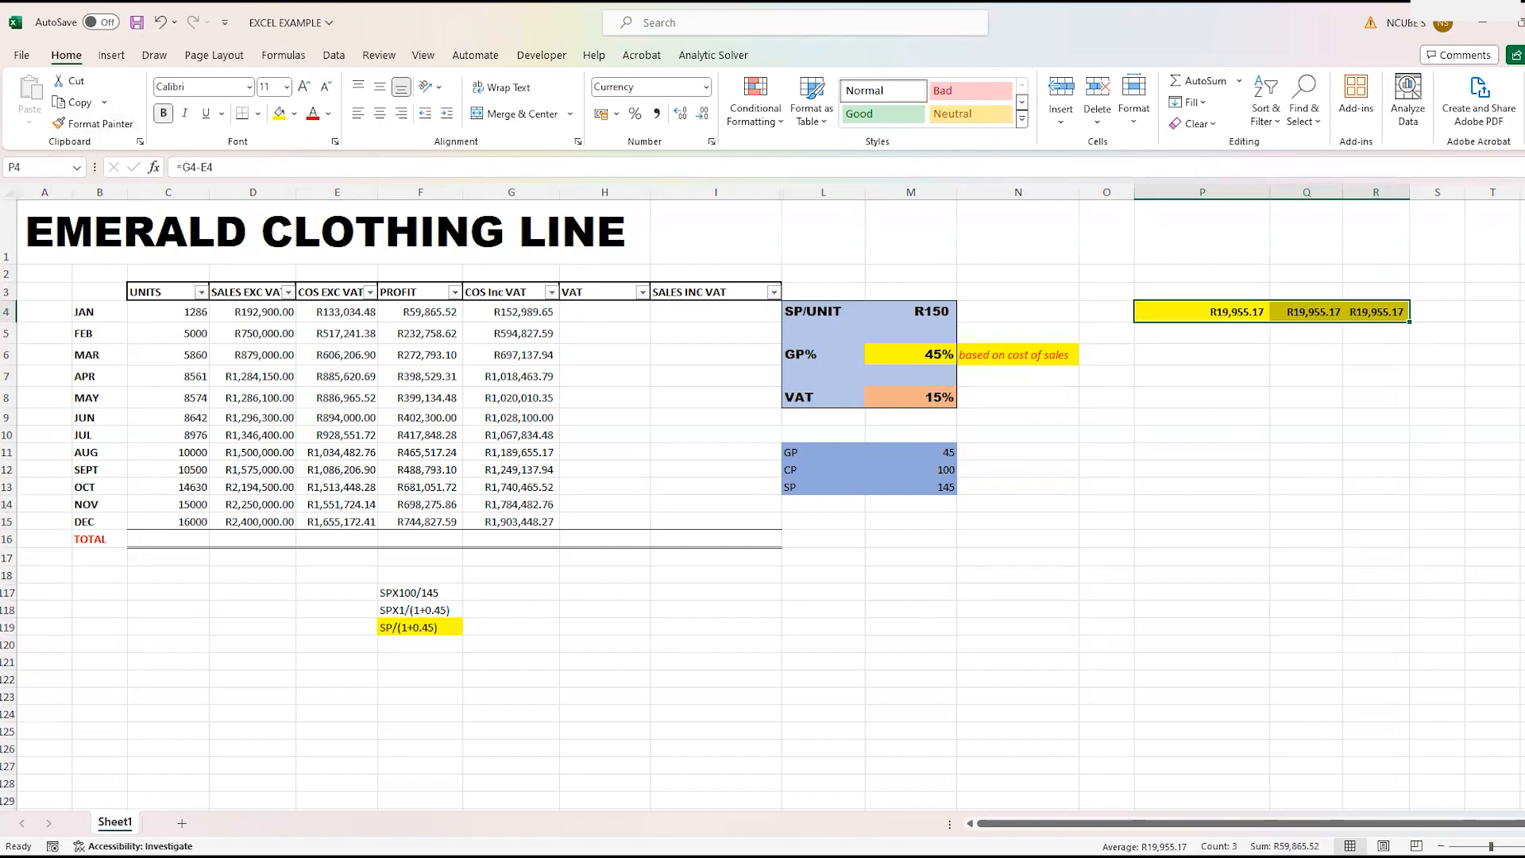
left_click(1389, 534)
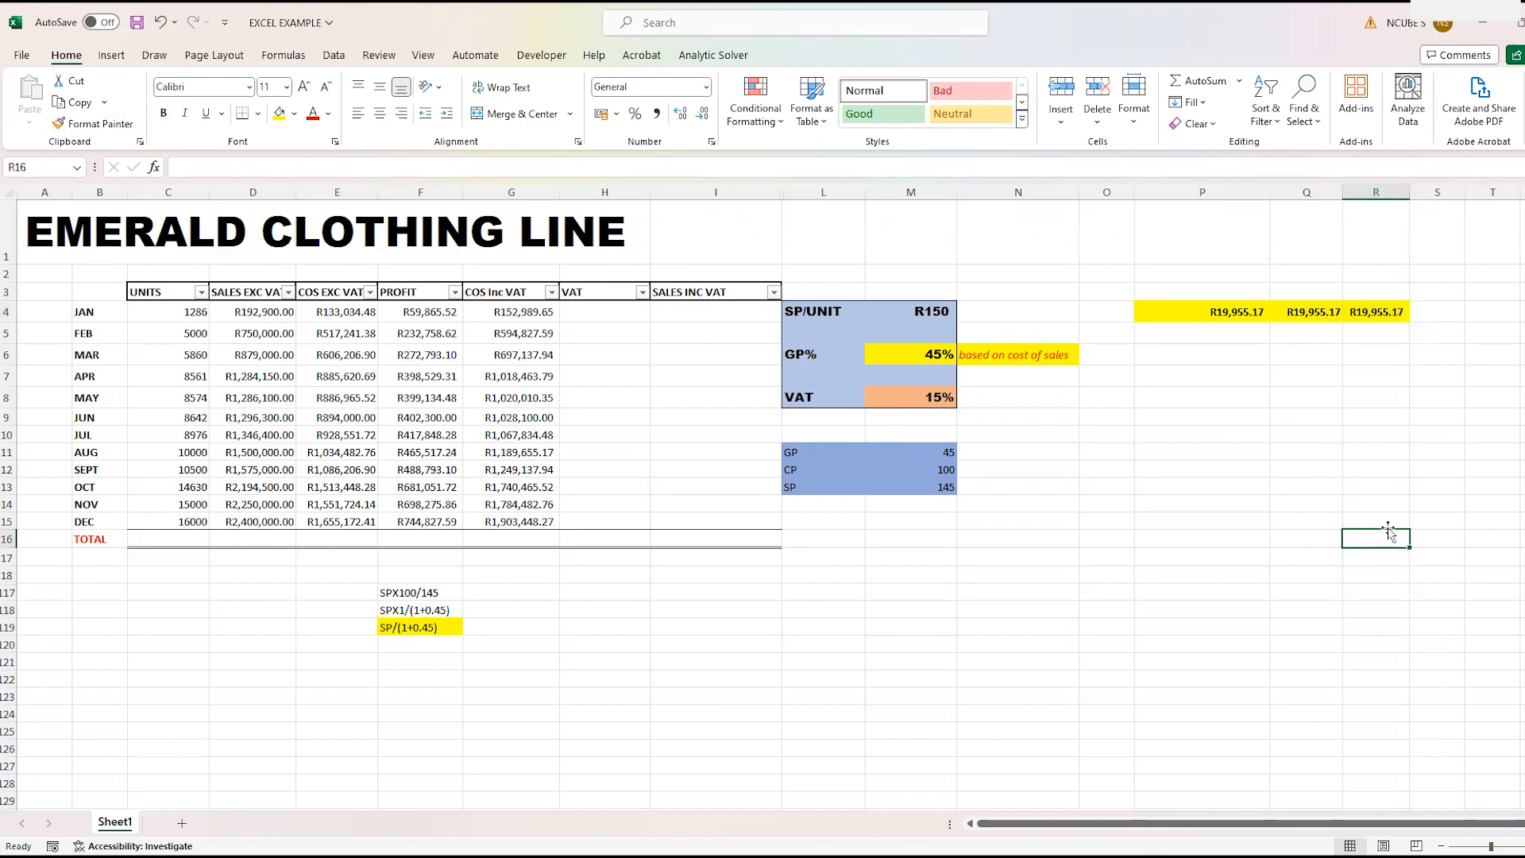
left_click_drag(1270, 195, 1219, 192)
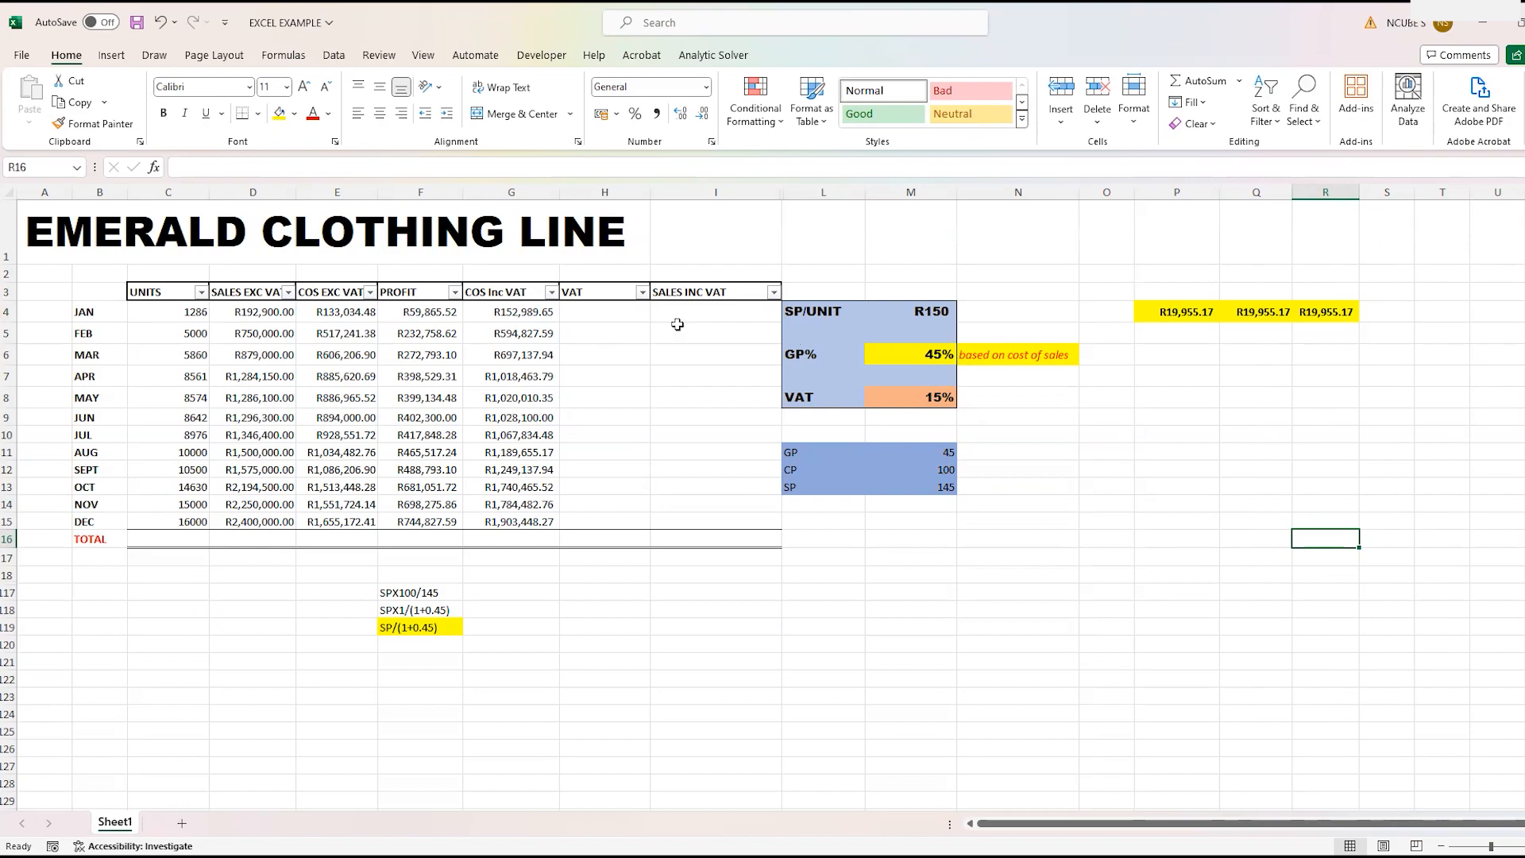
- Enter January's VAT formula =E4*$M$8 in H4, with an absolute reference to the VAT rate
left_click(610, 318)
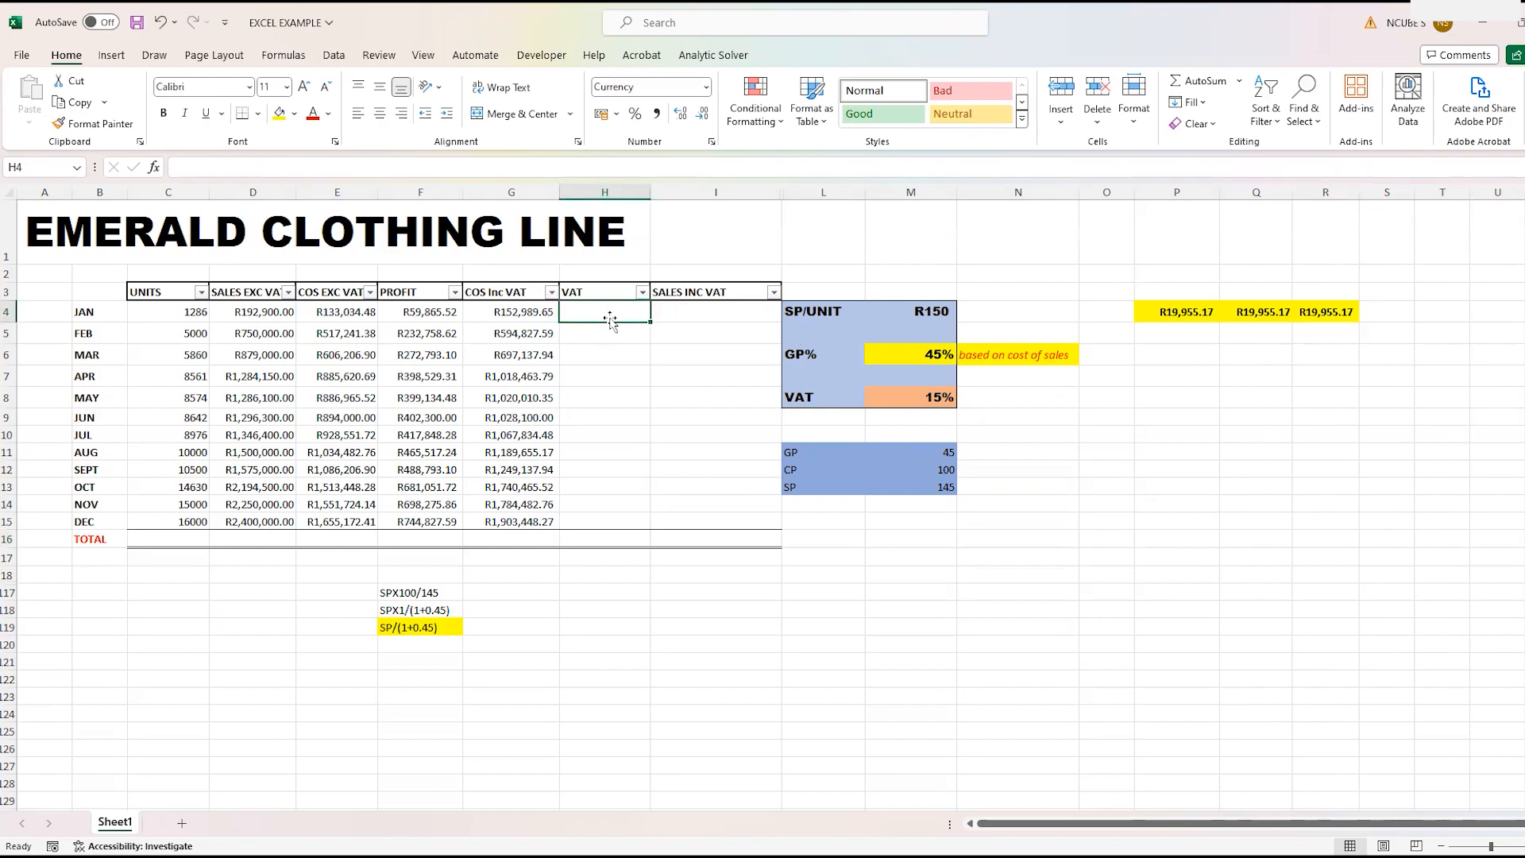
type("=")
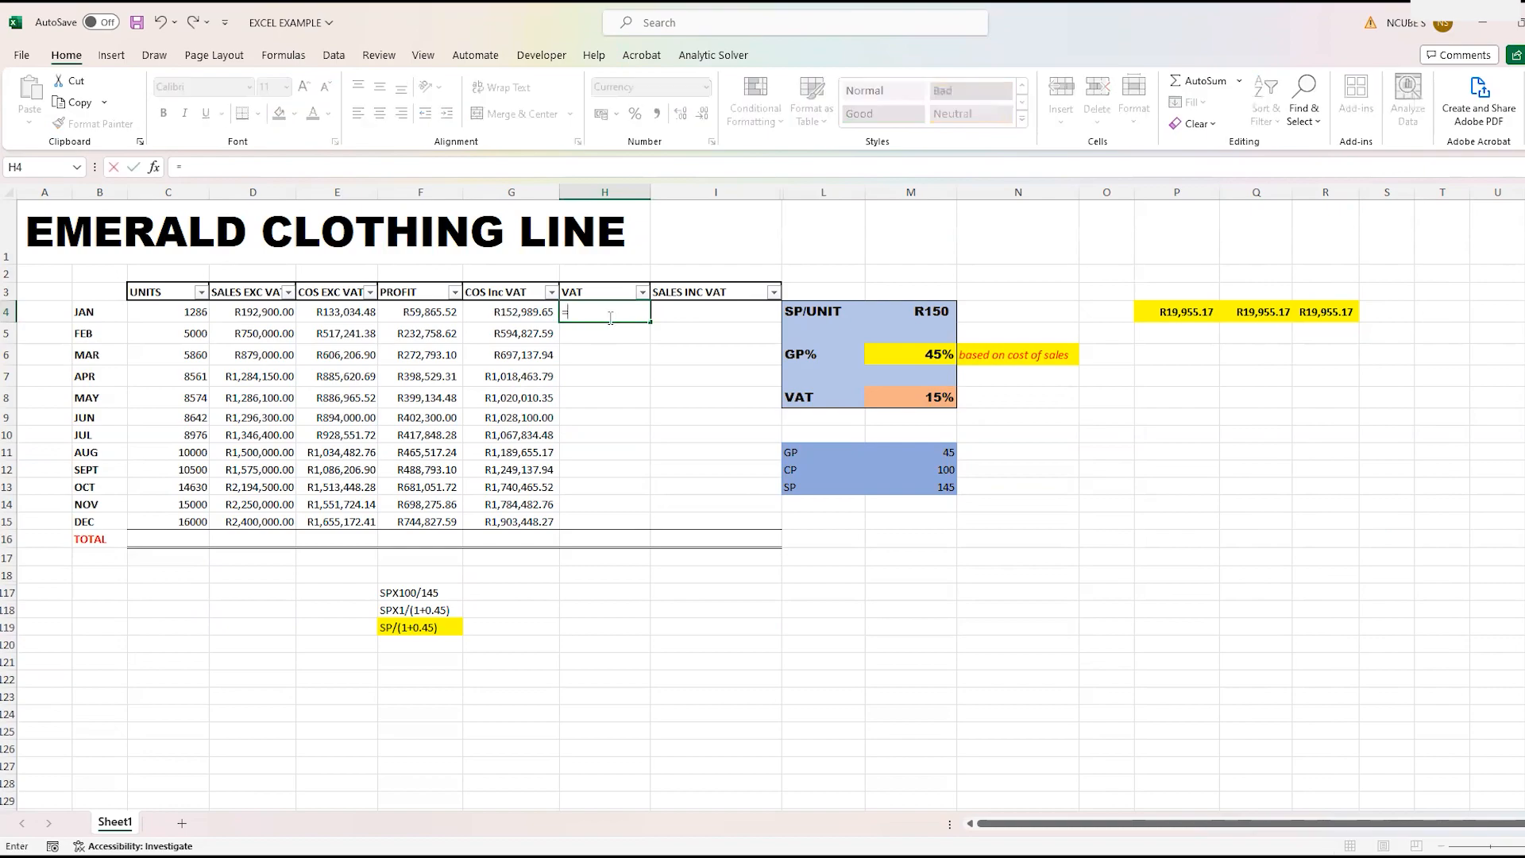
left_click(340, 314)
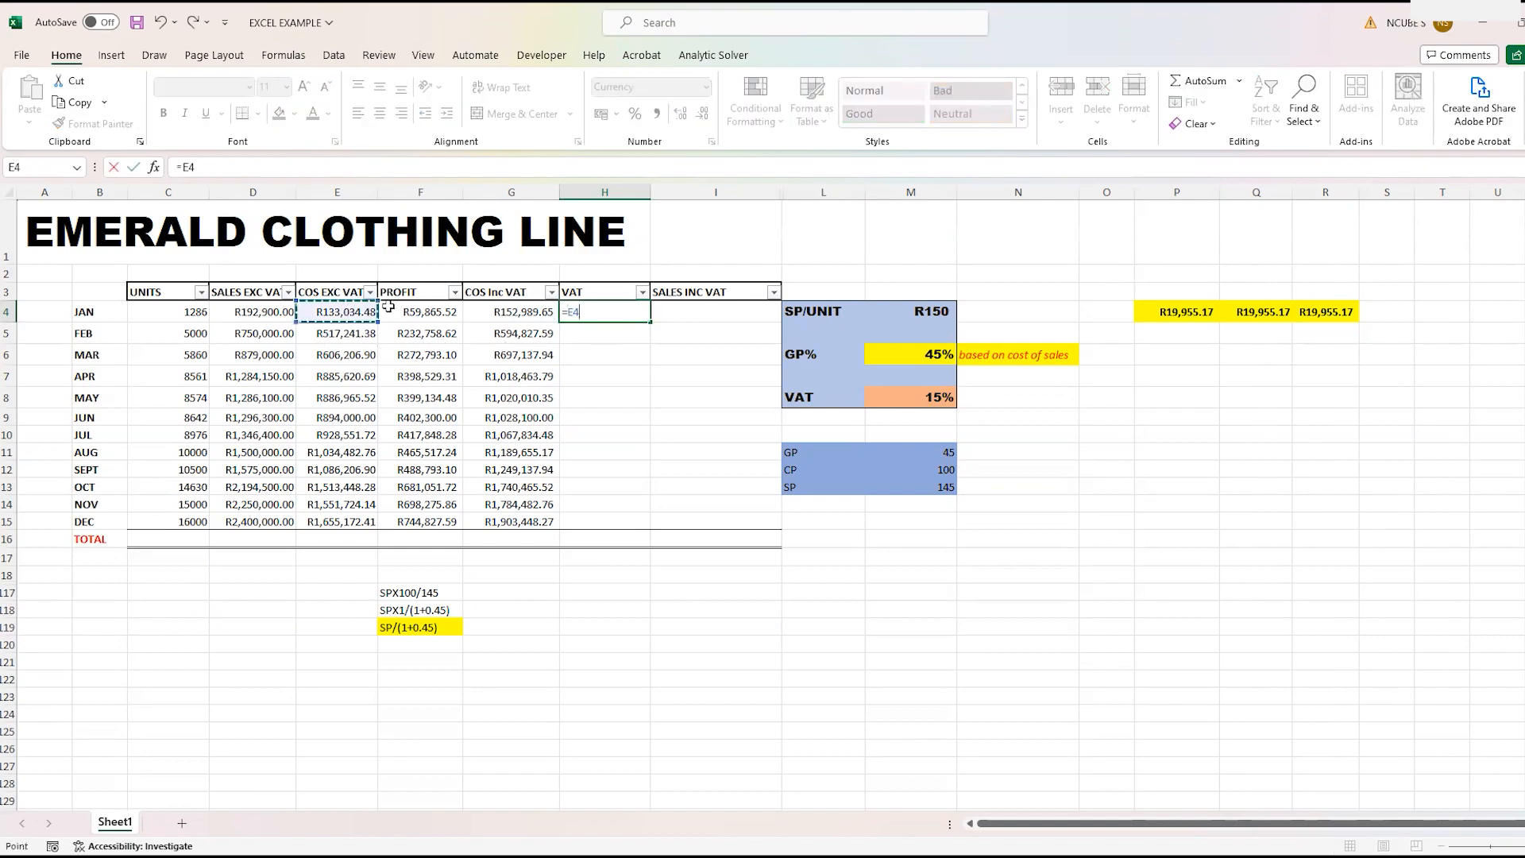
type("*")
left_click(899, 395)
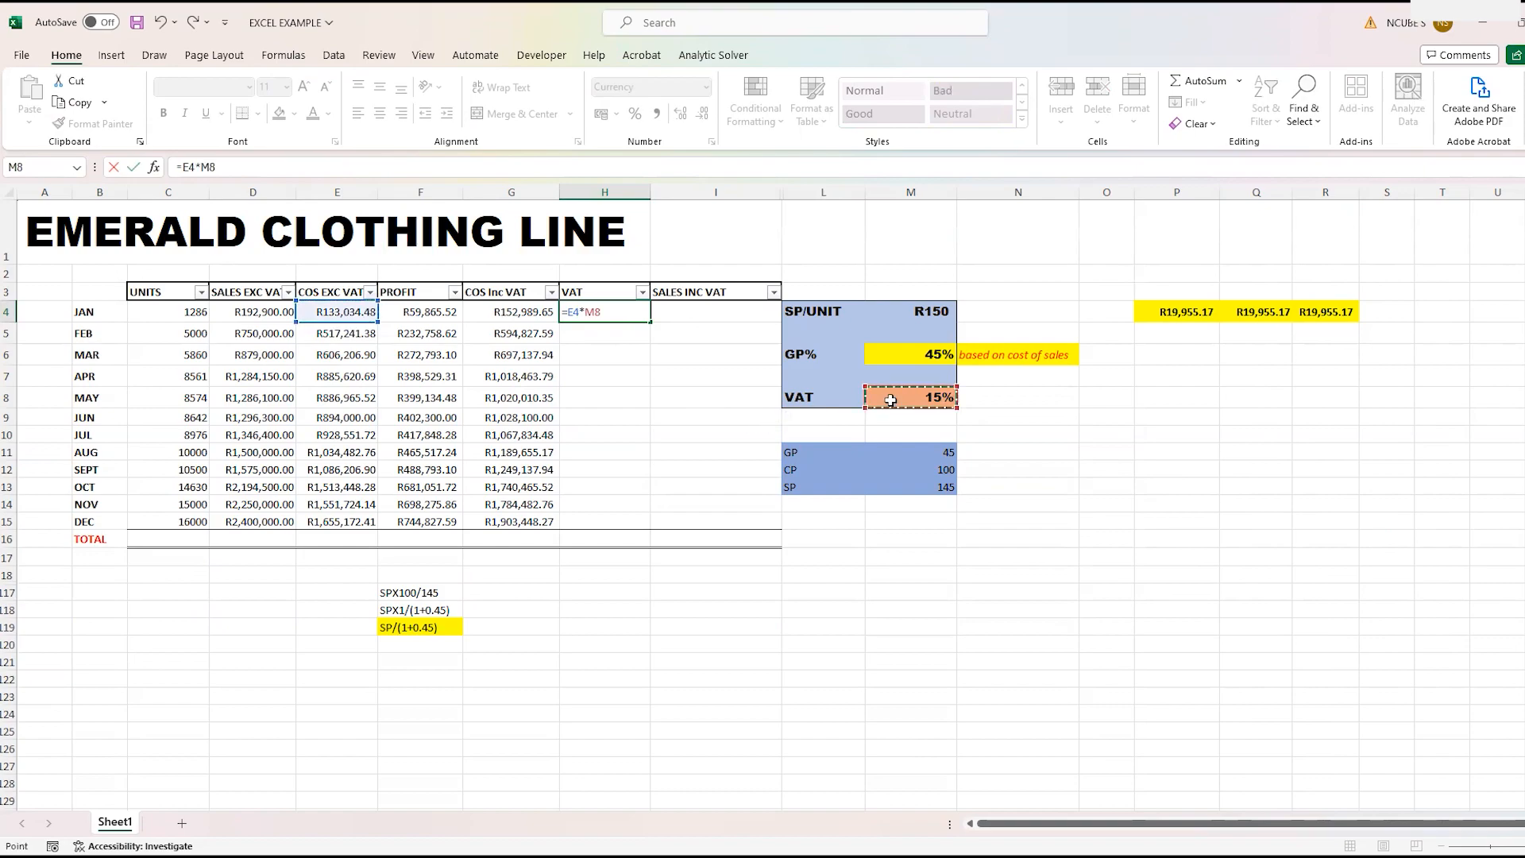
left_click(588, 312)
key("Delete")
type("&")
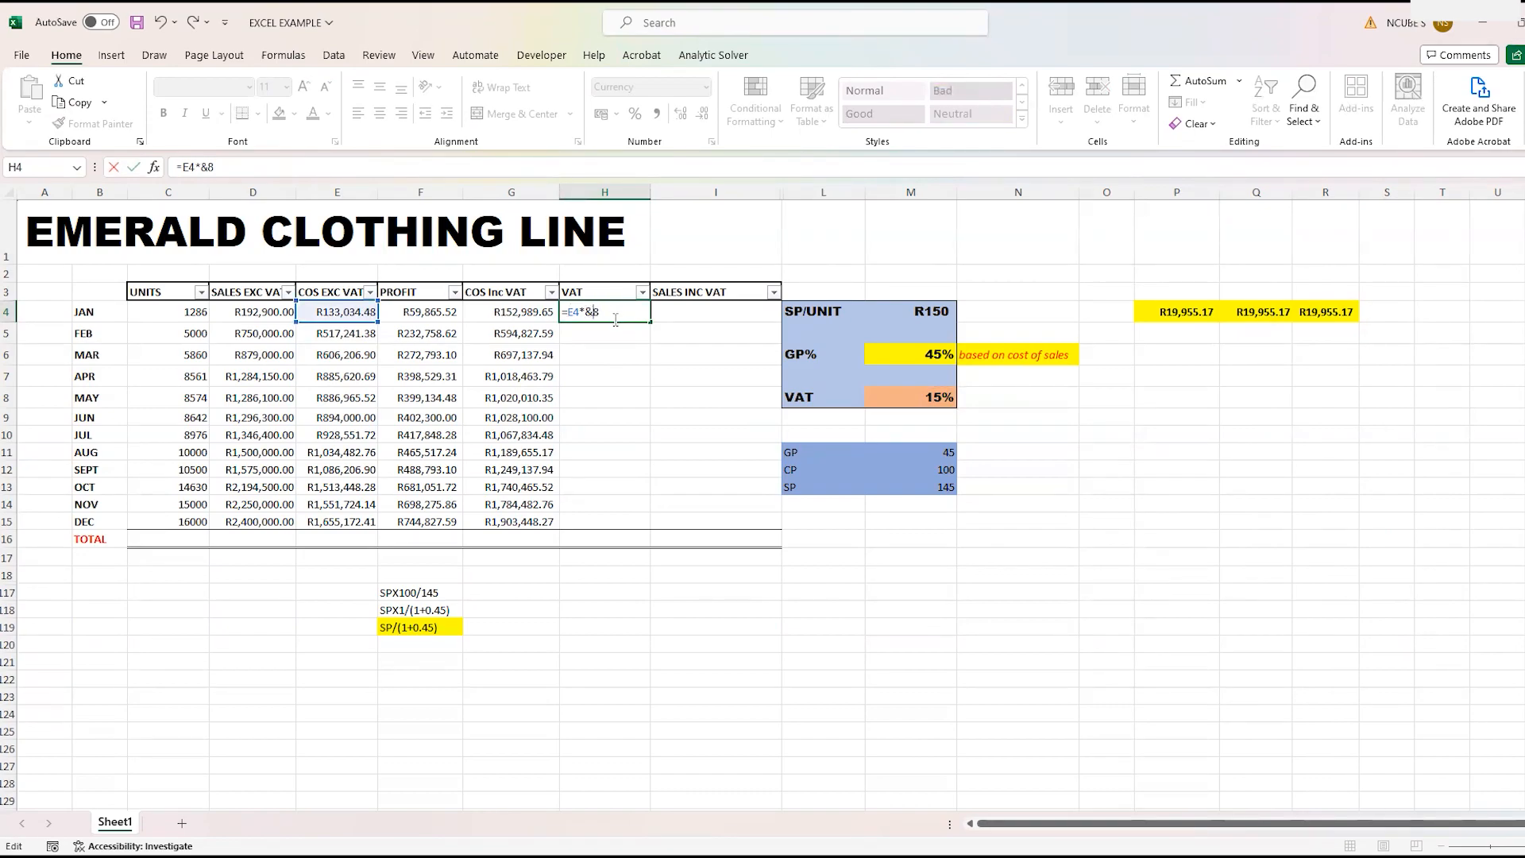
key("BackSpace")
key("BackSpace")
left_click(890, 399)
left_click(602, 311)
type("$M")
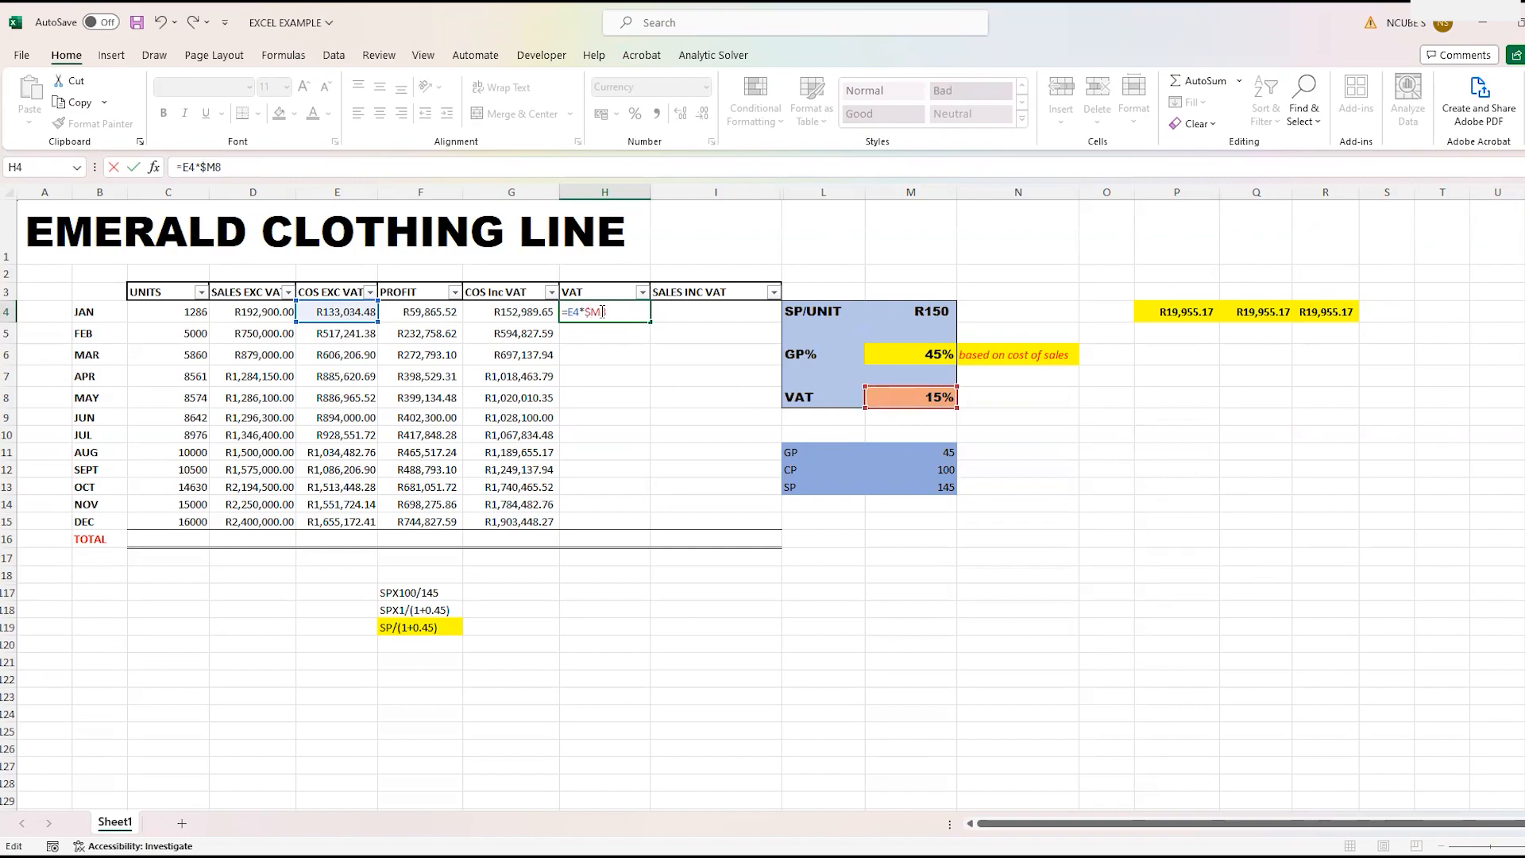
type("$")
key("Return")
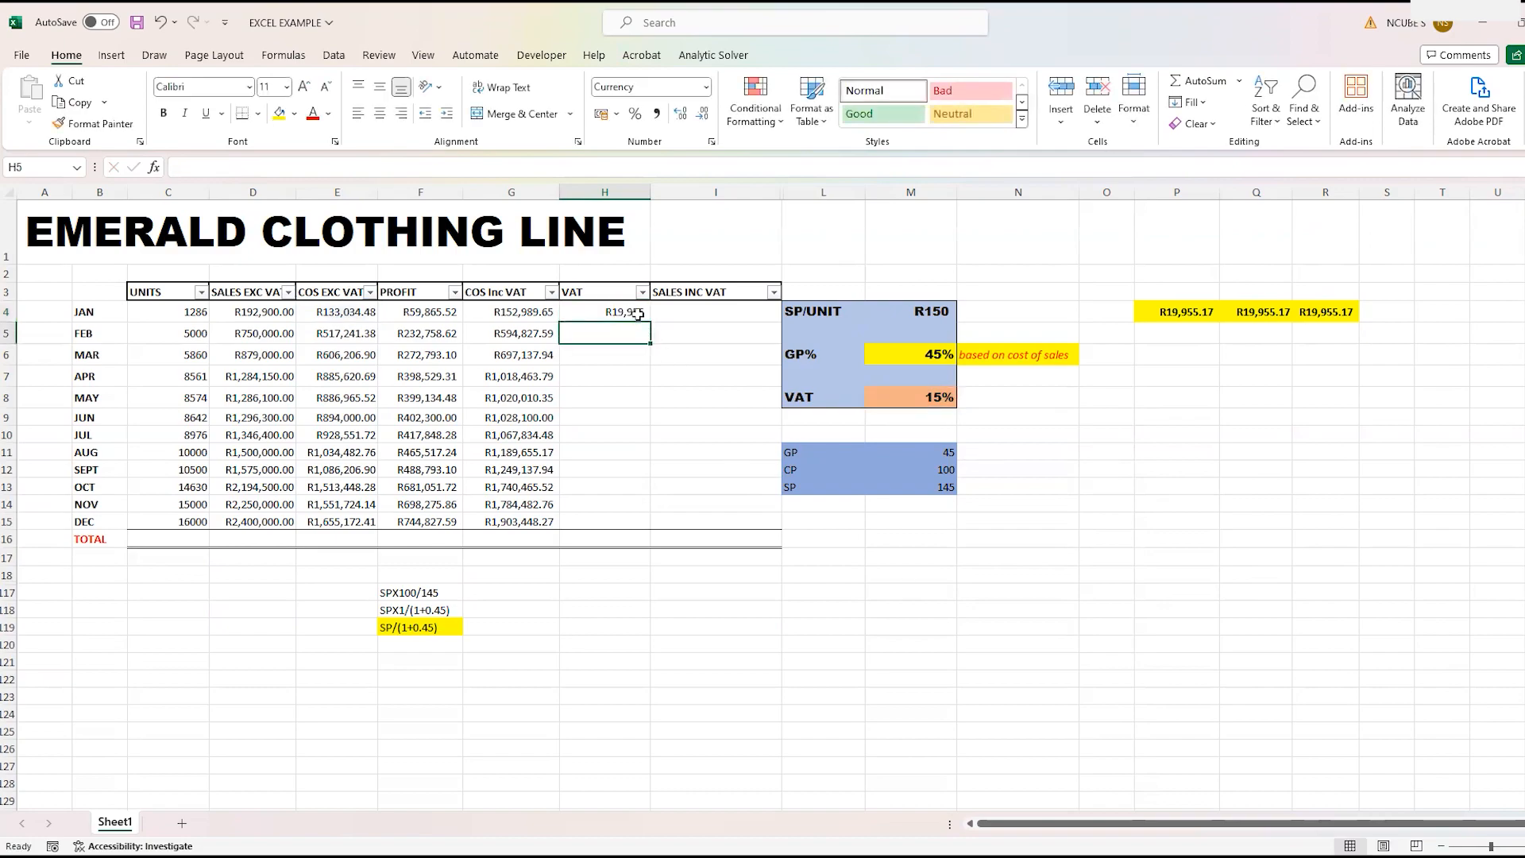
- Round January's VAT to two decimals with =ROUND(E4*$M$8,2) in H4 and copy the formula down to December in H15
left_click(636, 314)
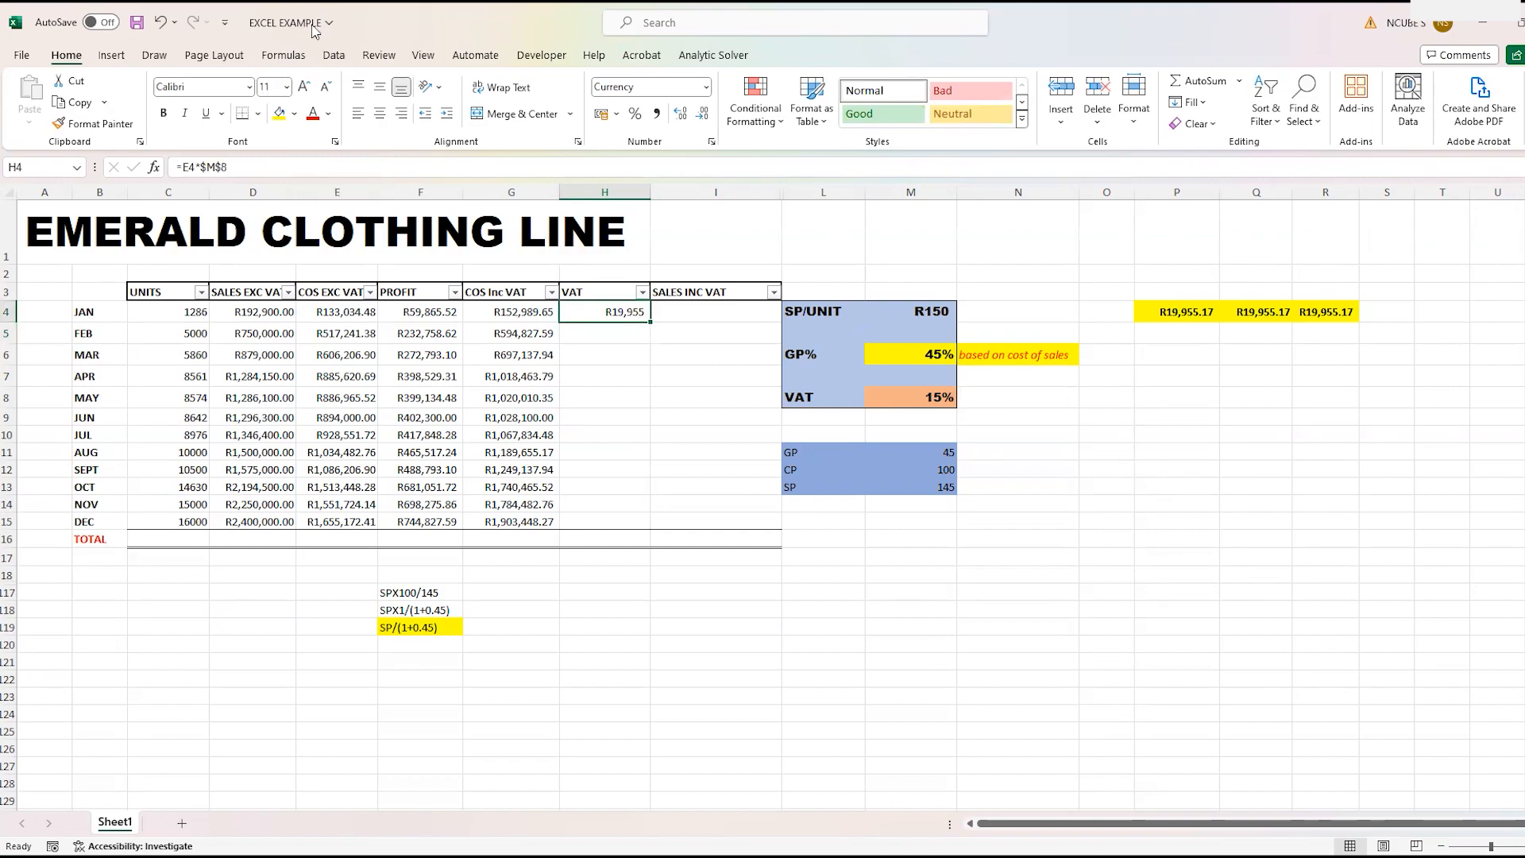
left_click(182, 167)
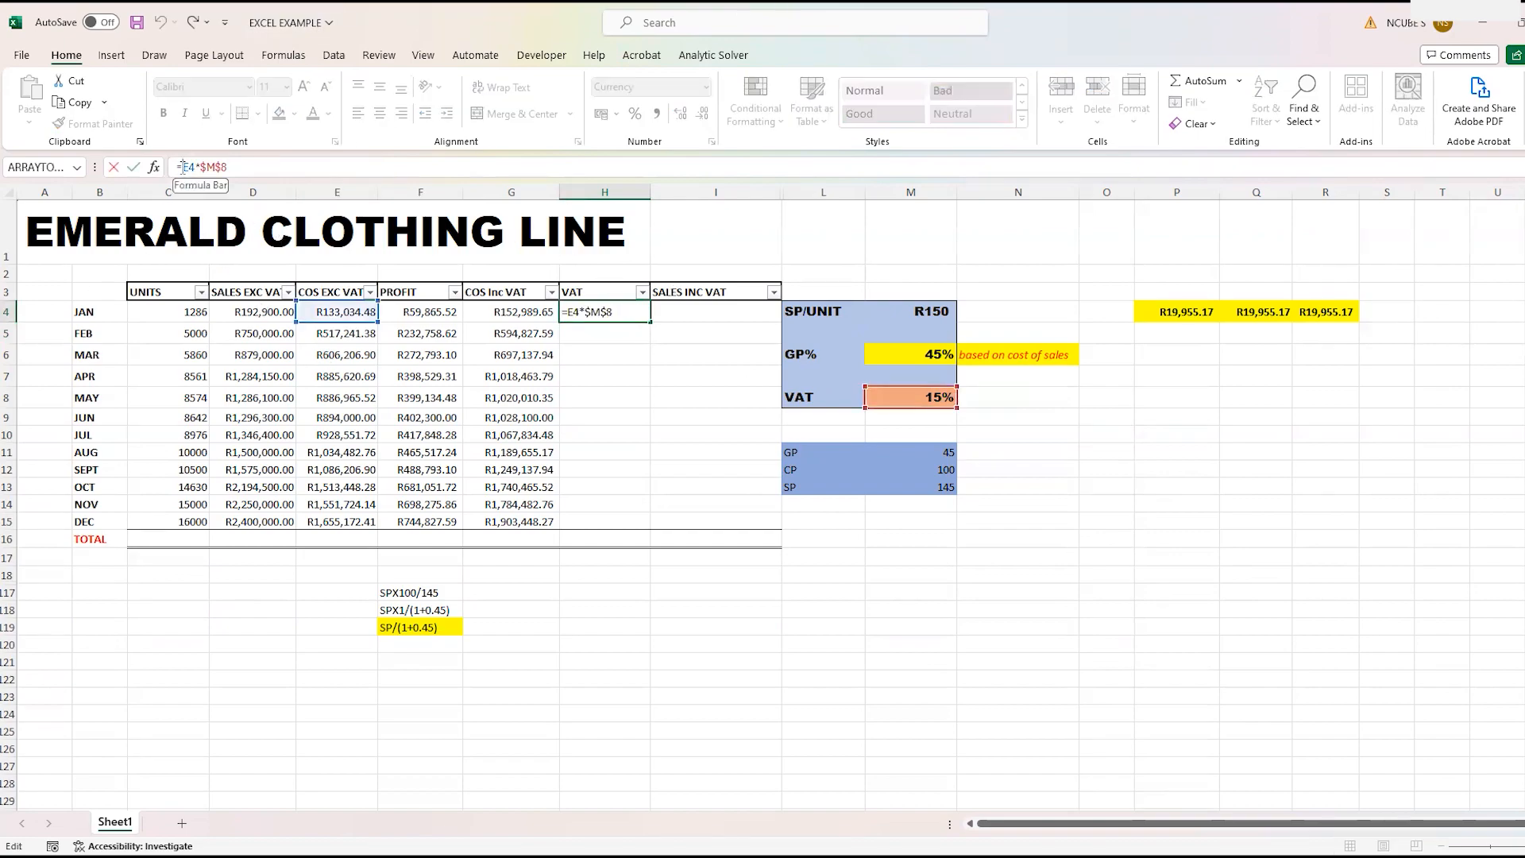
type("r")
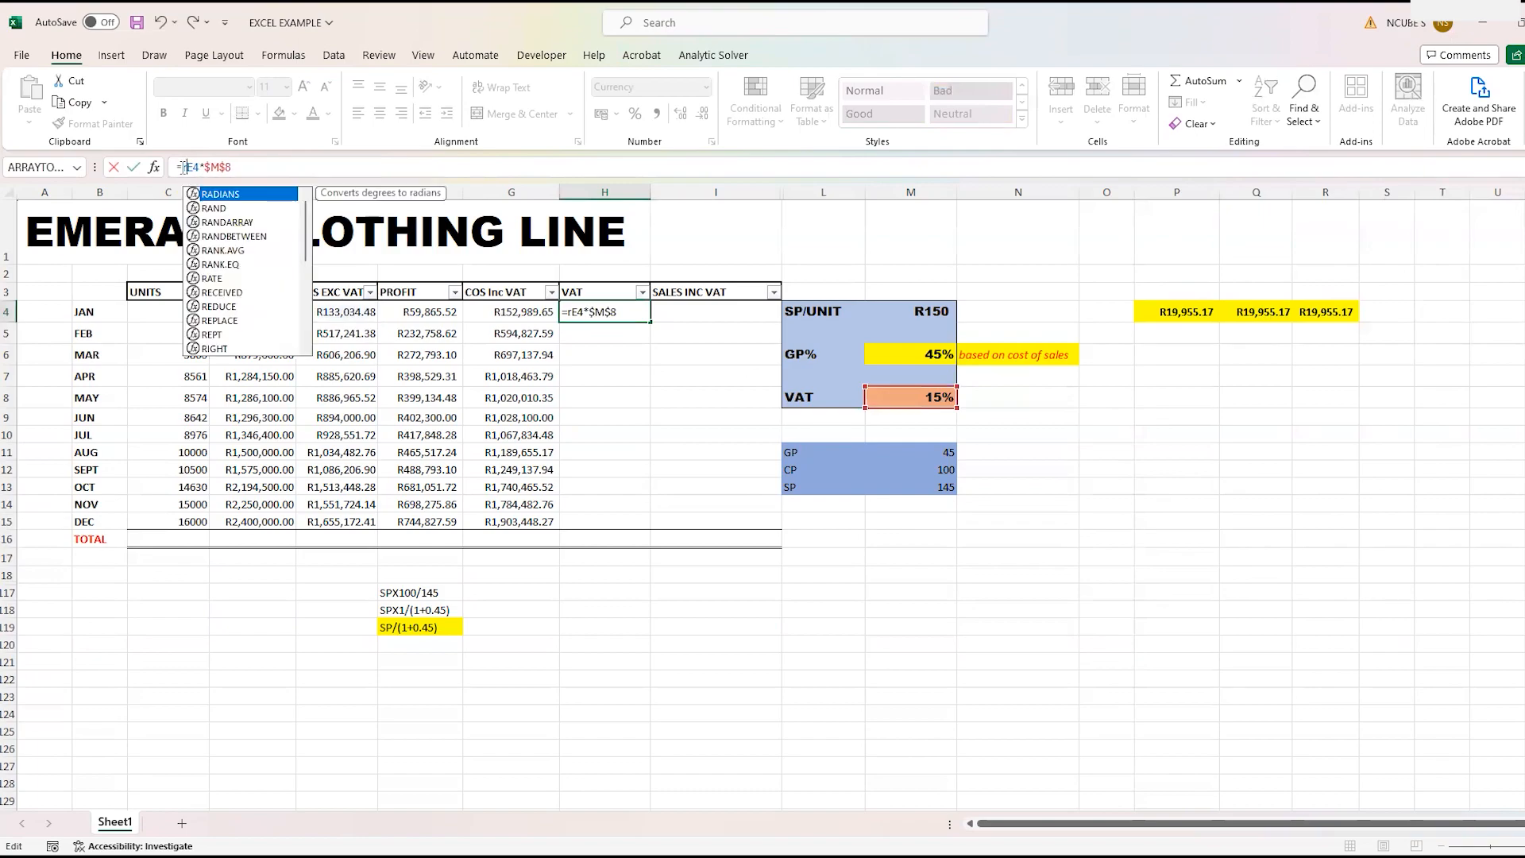
type("ound(")
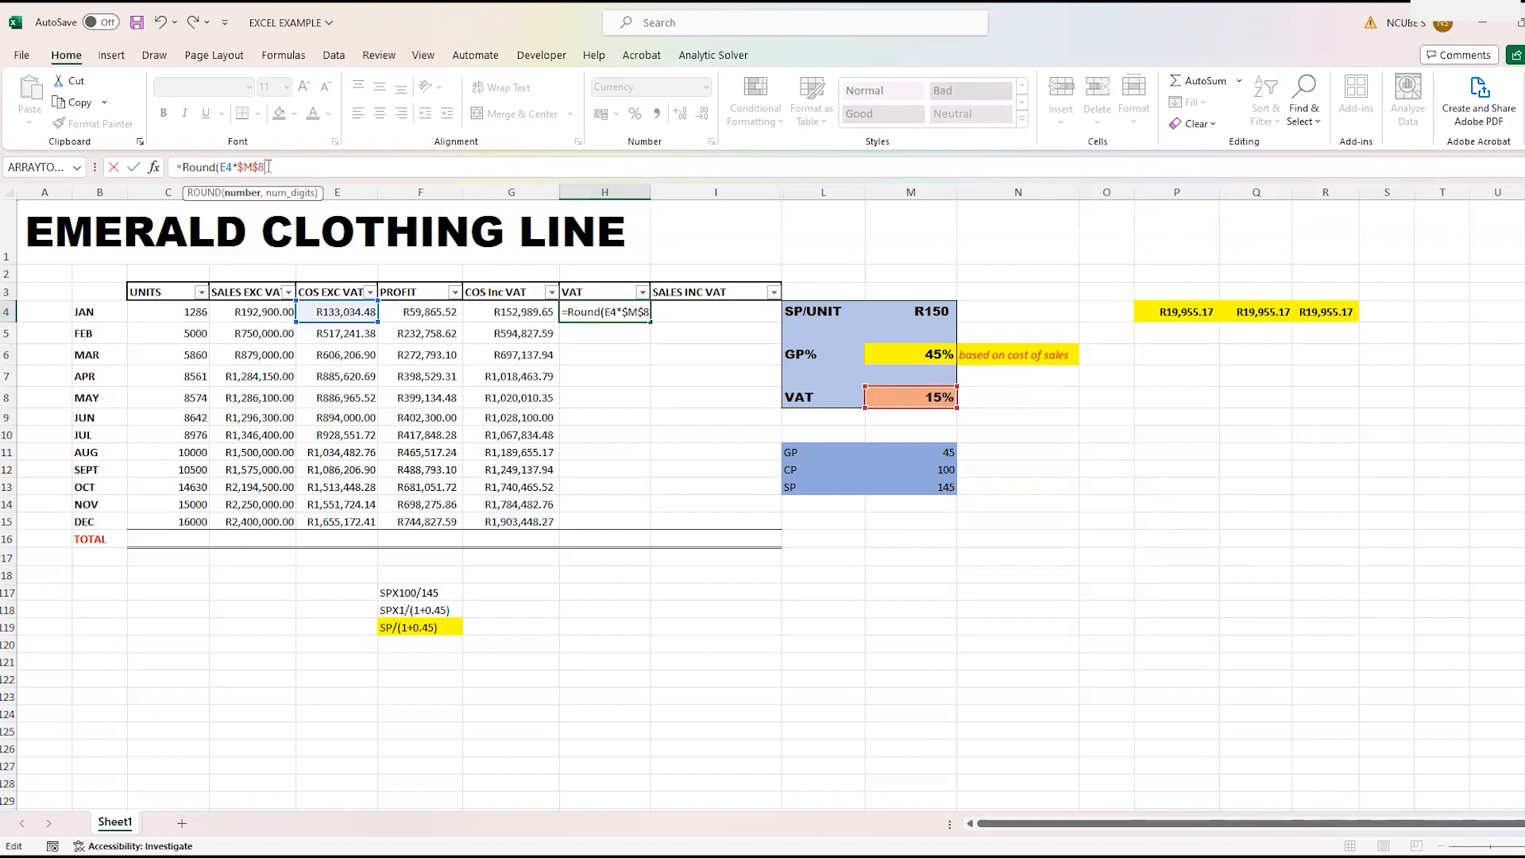
type(",2)")
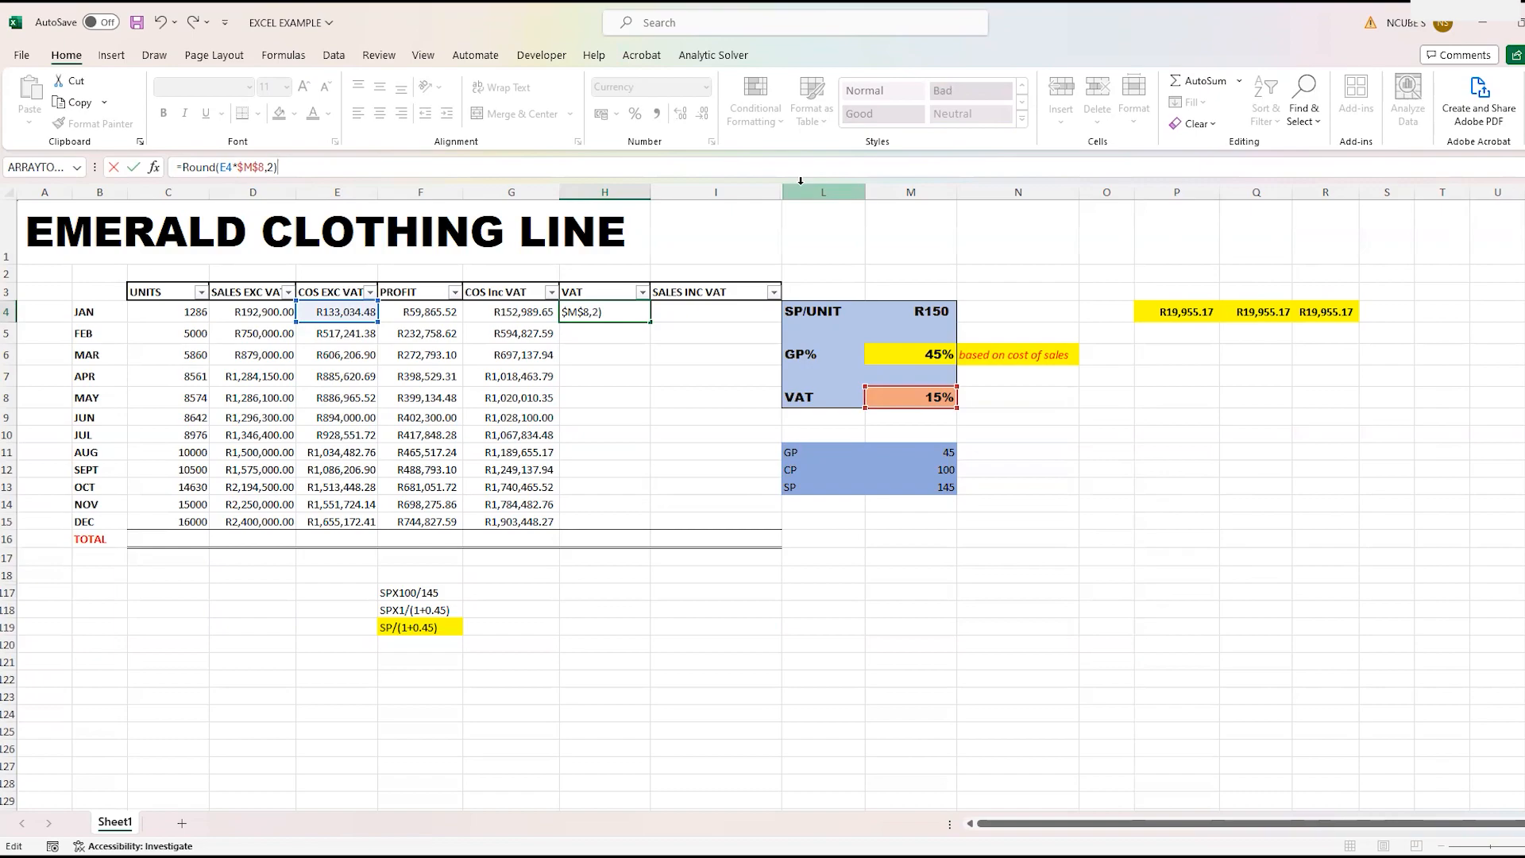
key("Return")
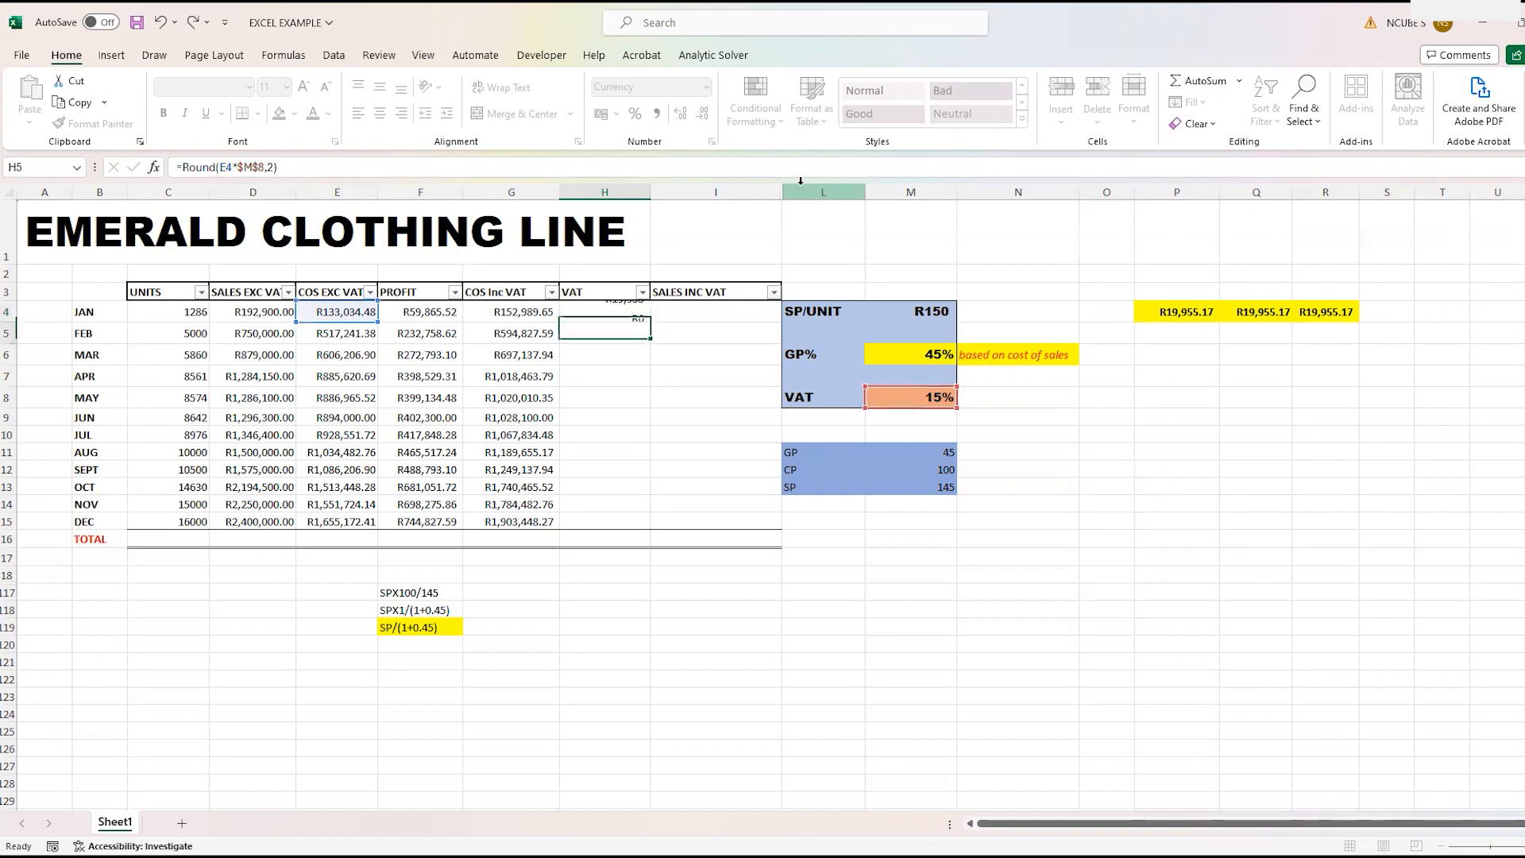
left_click(600, 313)
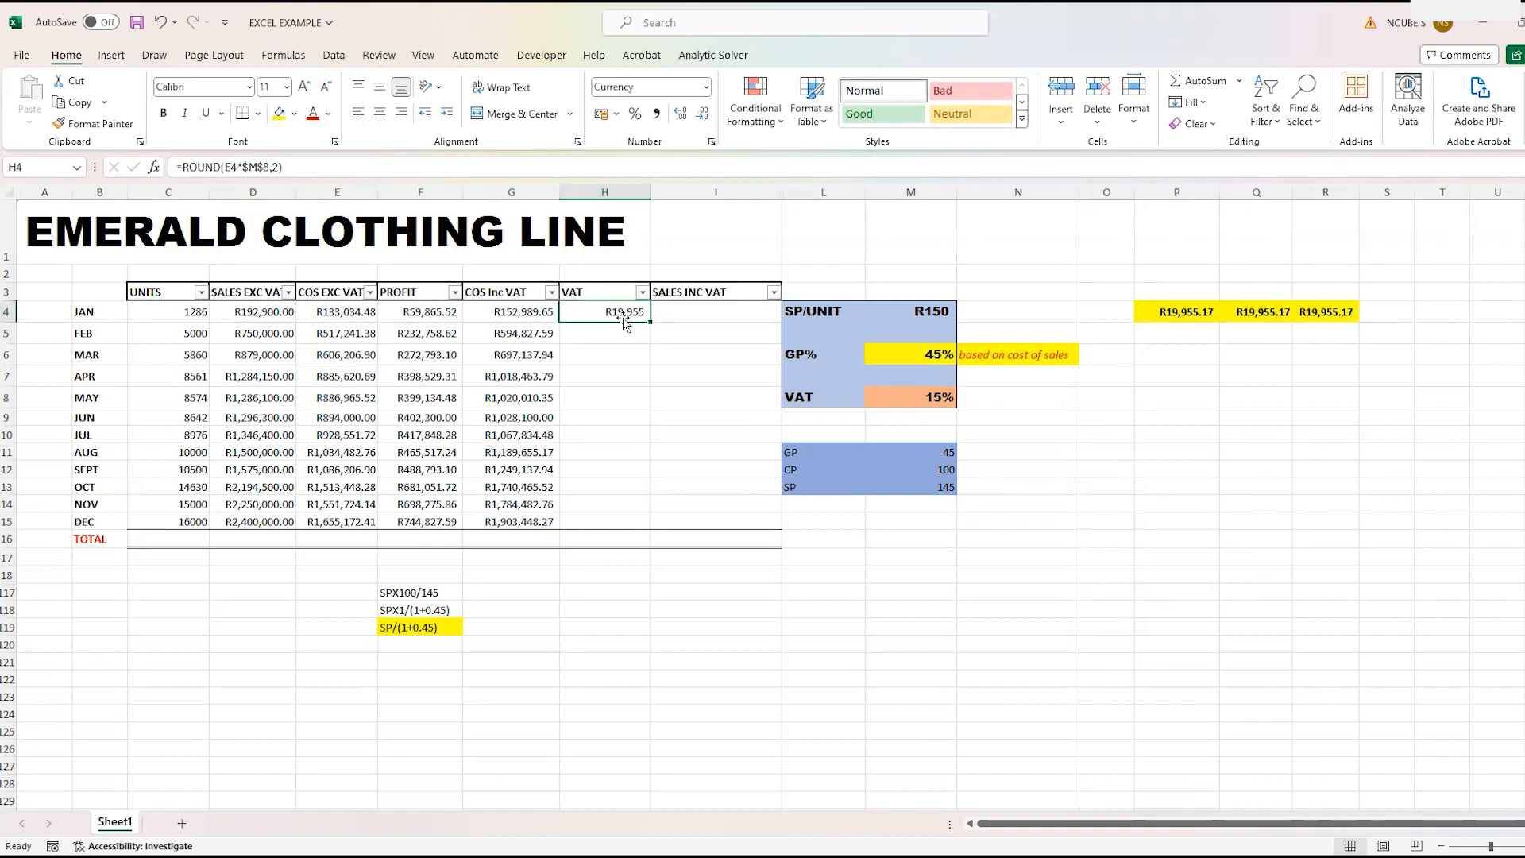
left_click_drag(650, 324, 668, 524)
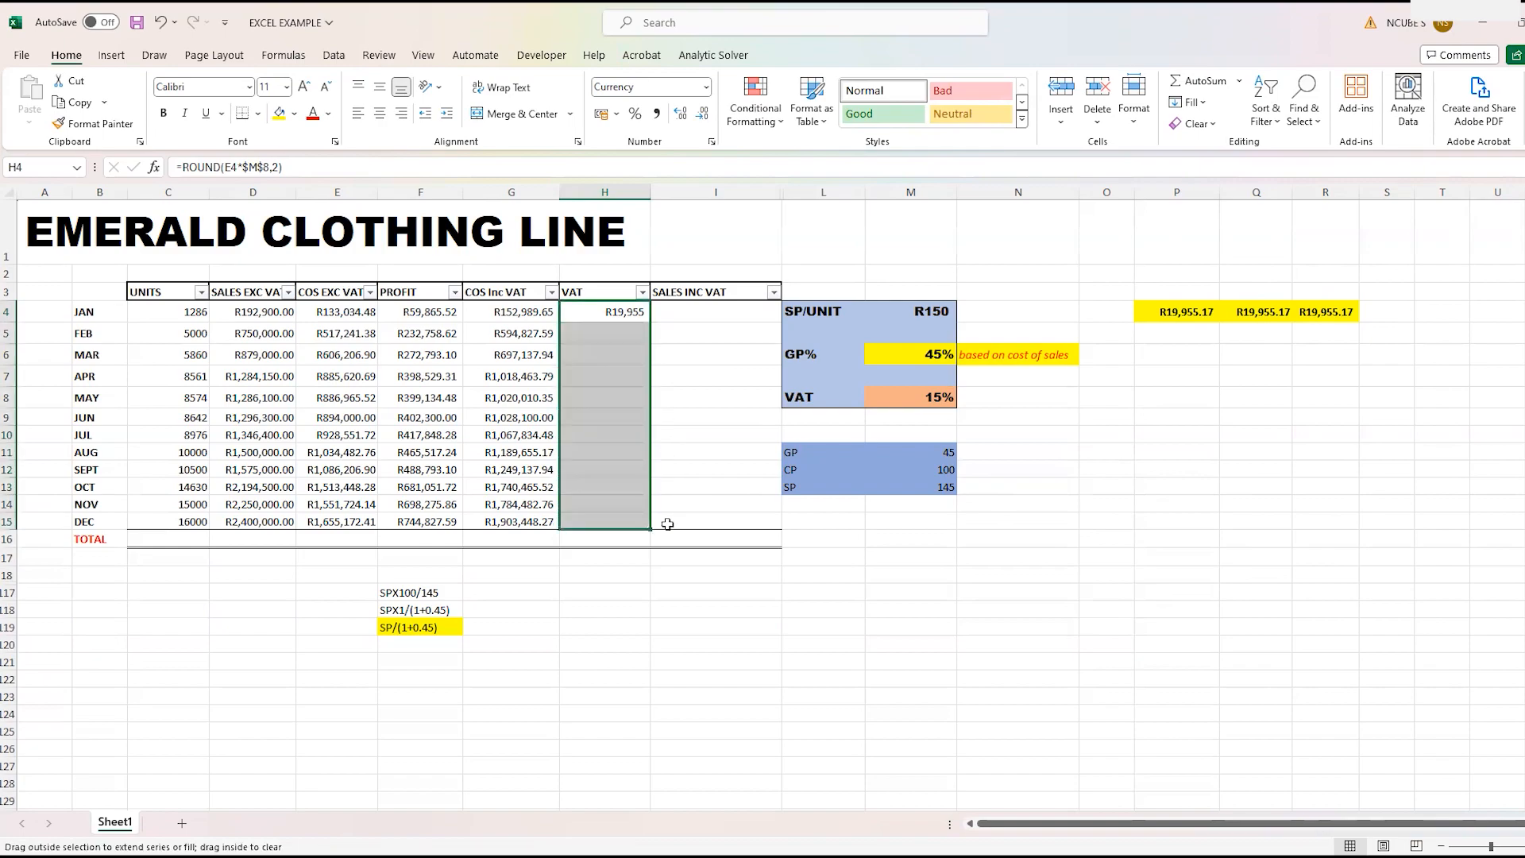
- Display the VAT amounts in H4:H15 with two decimal places and narrow column H around them
left_click(704, 117)
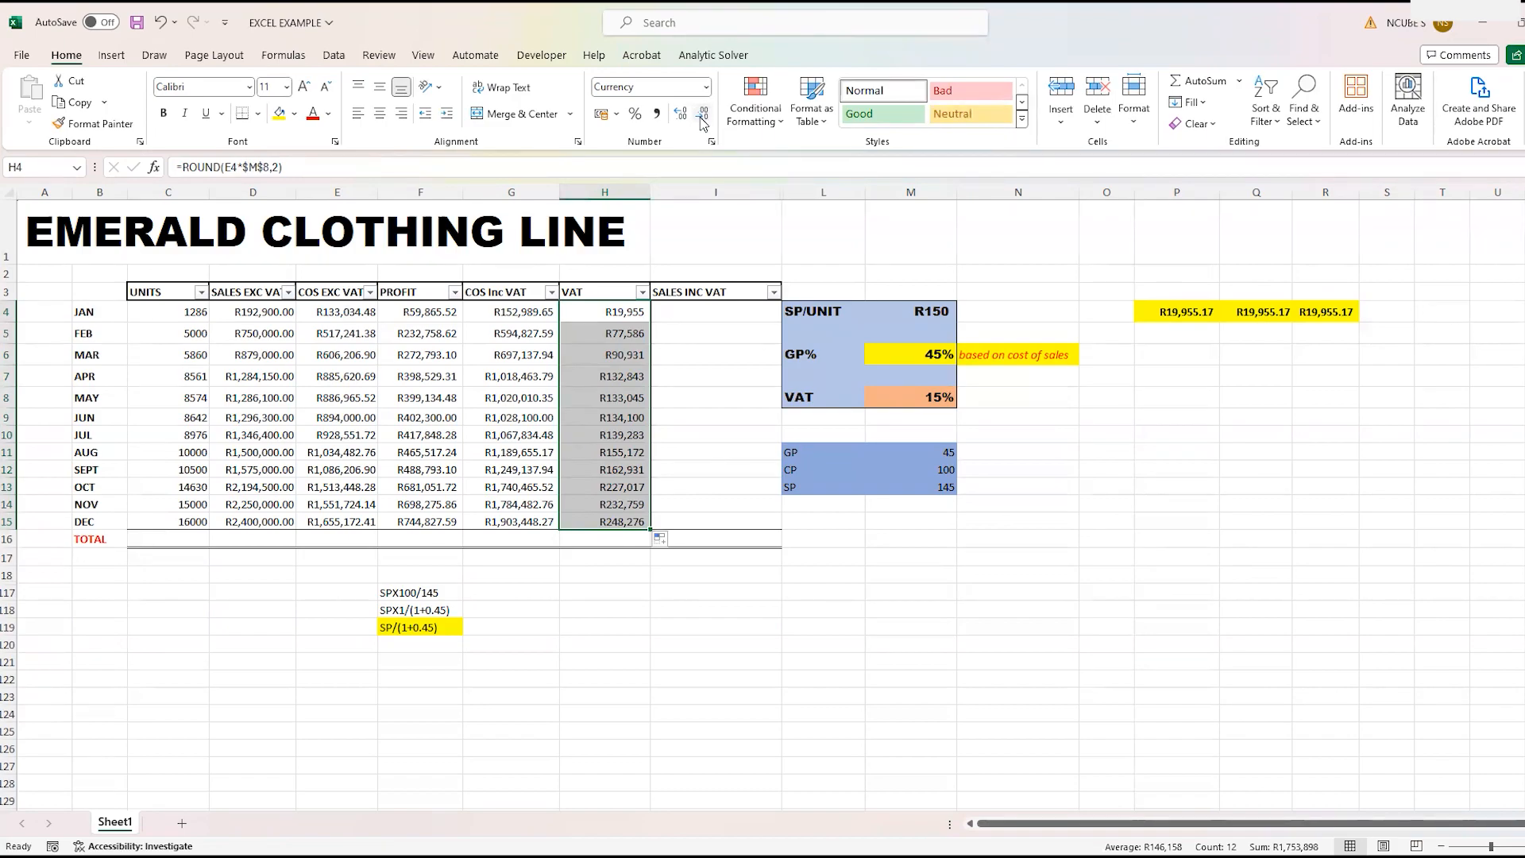
left_click_drag(635, 313, 631, 517)
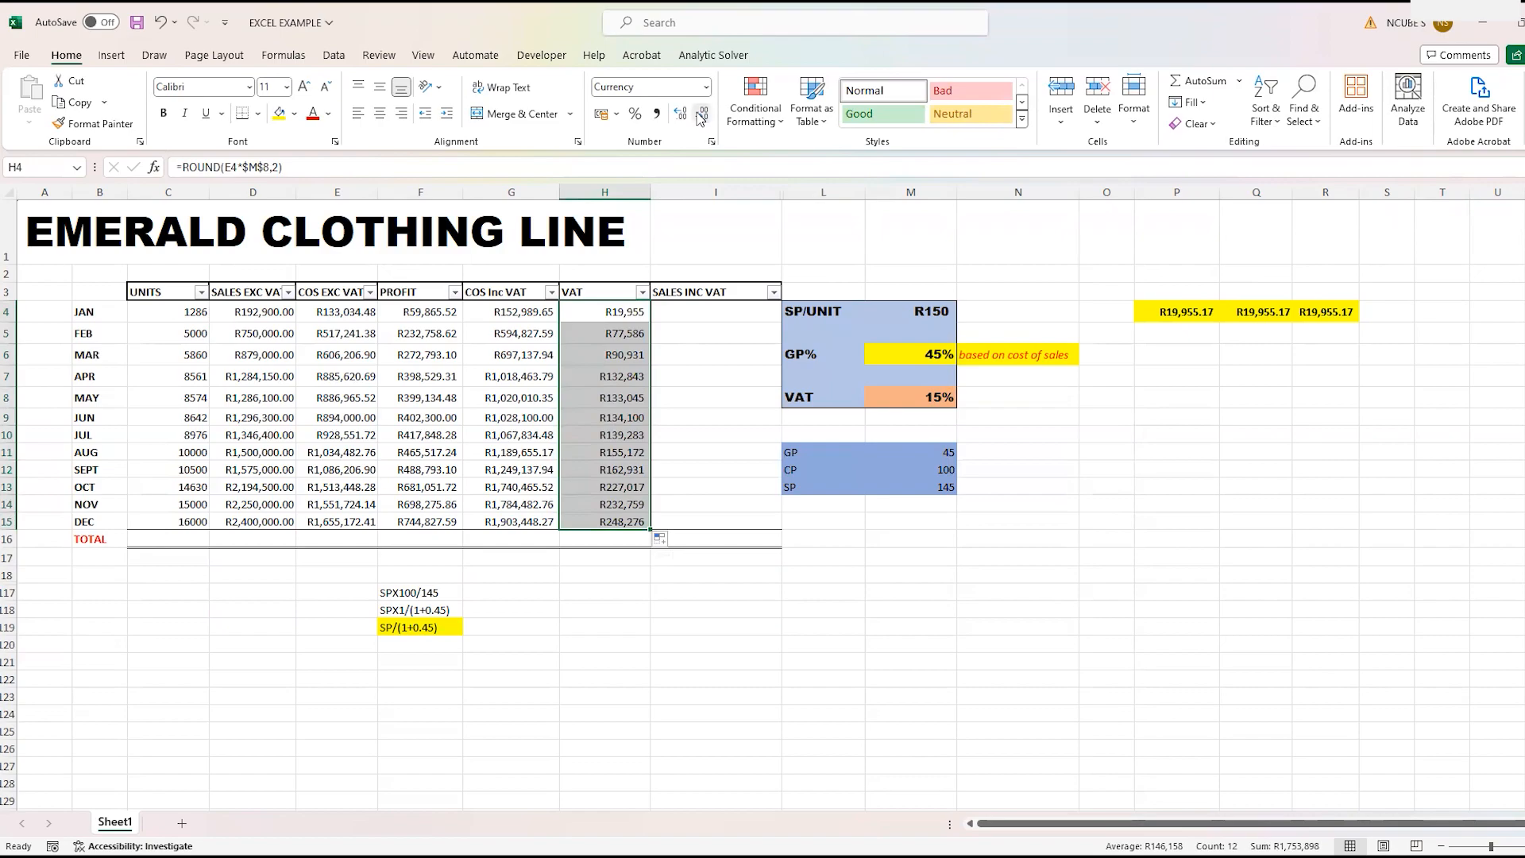
left_click(904, 99)
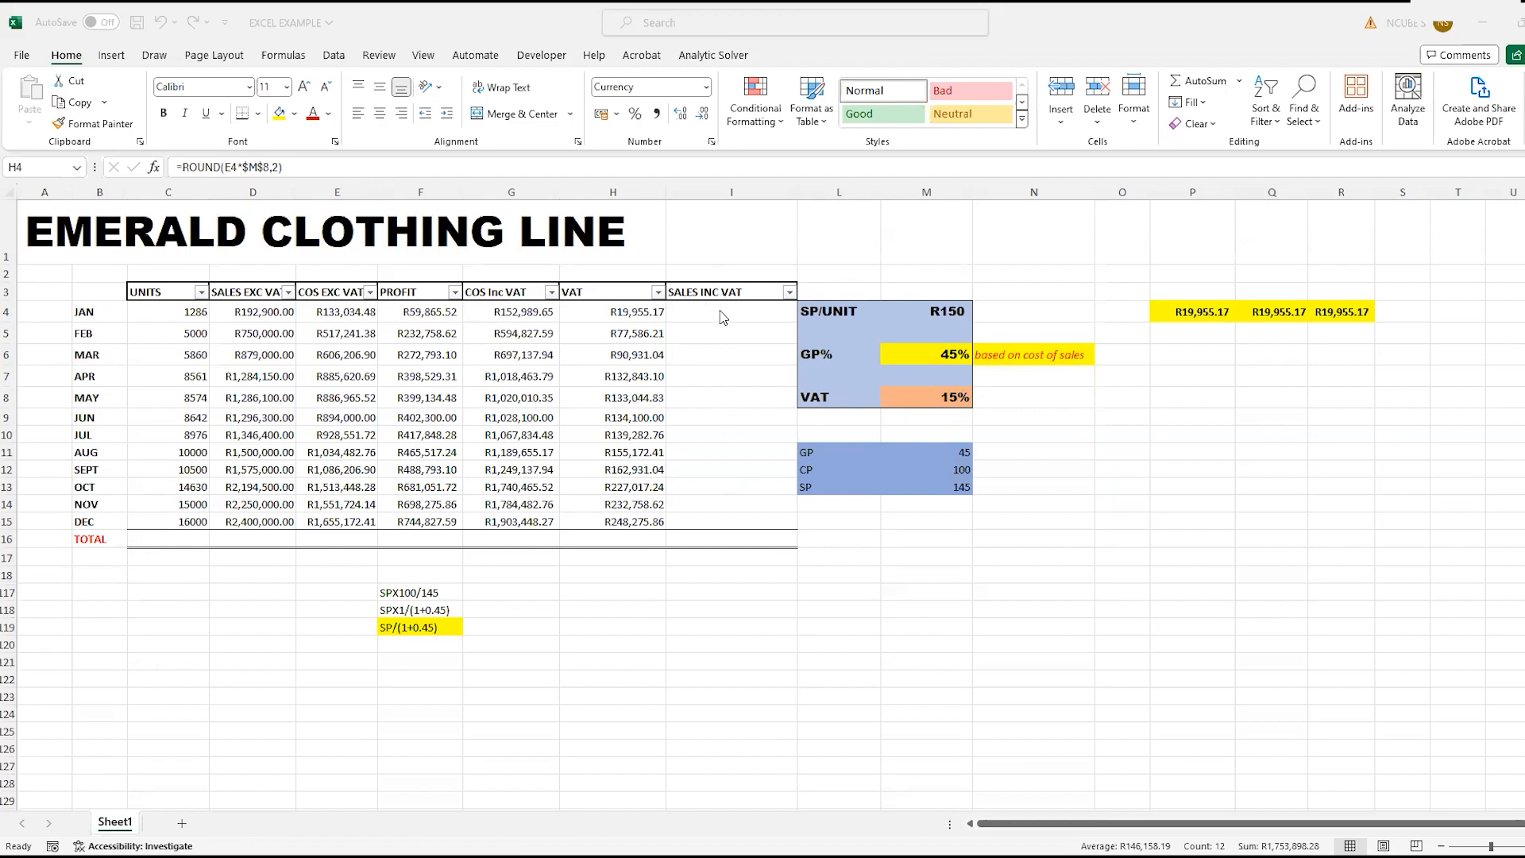
left_click(714, 239)
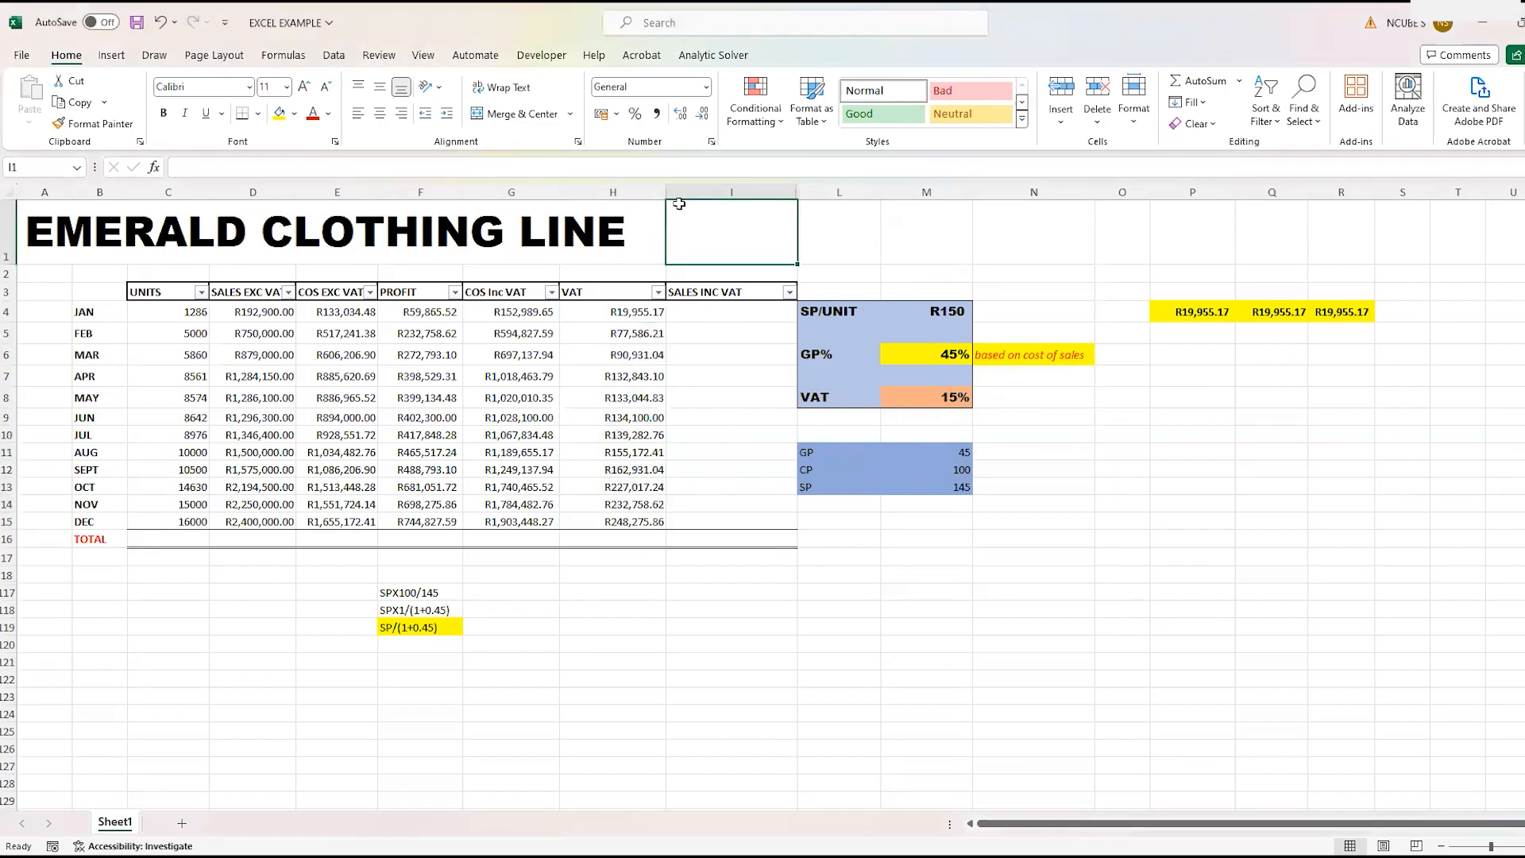
left_click_drag(665, 192, 647, 192)
- Enter January's VAT-inclusive sales formula =D4*(1+$M$8) in I4 and copy it down to December in I15
left_click(739, 321)
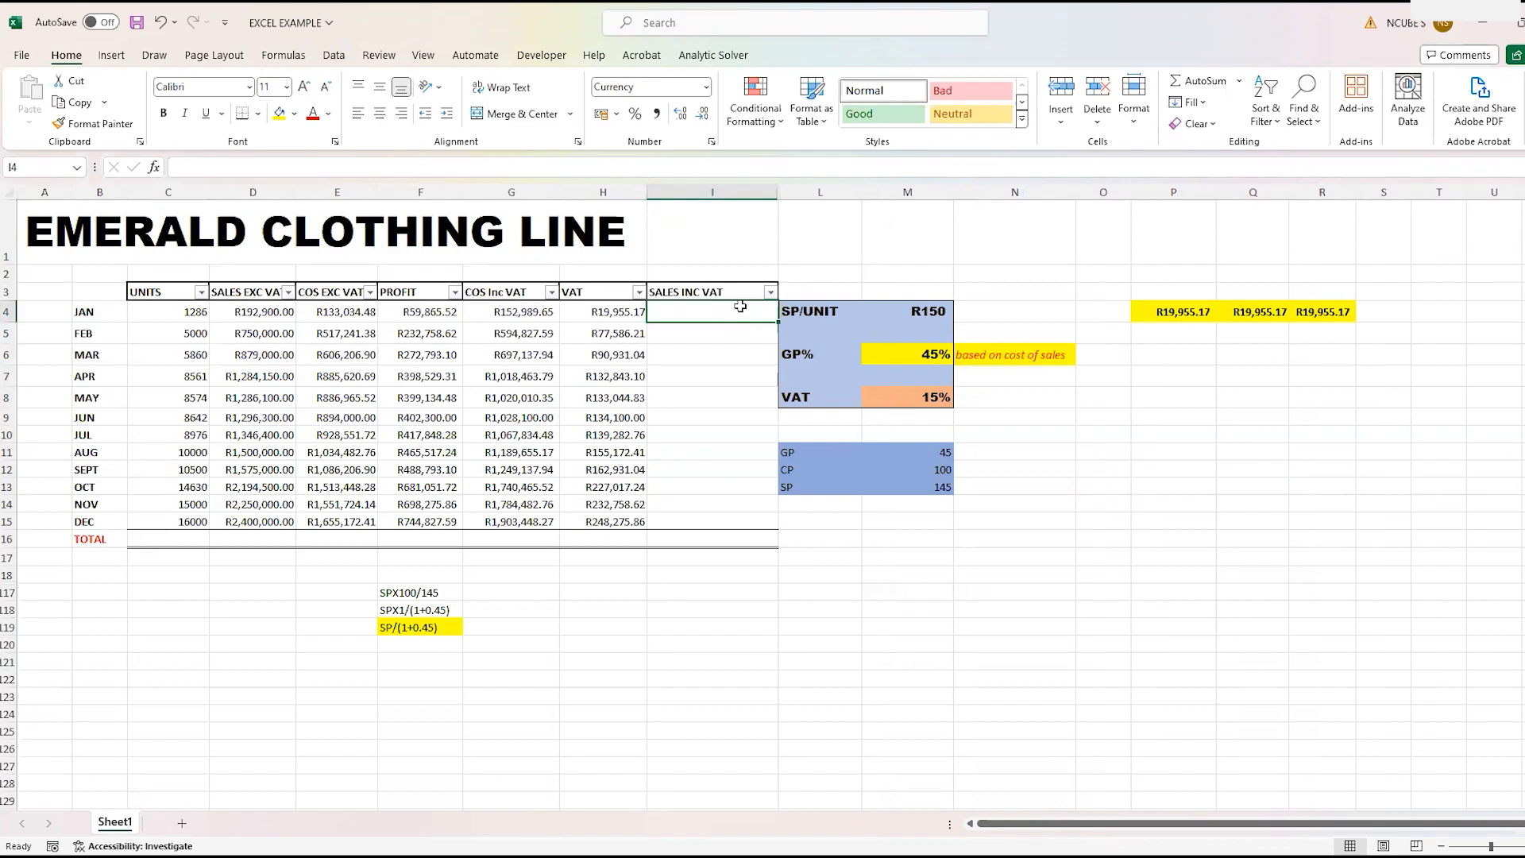
type("=")
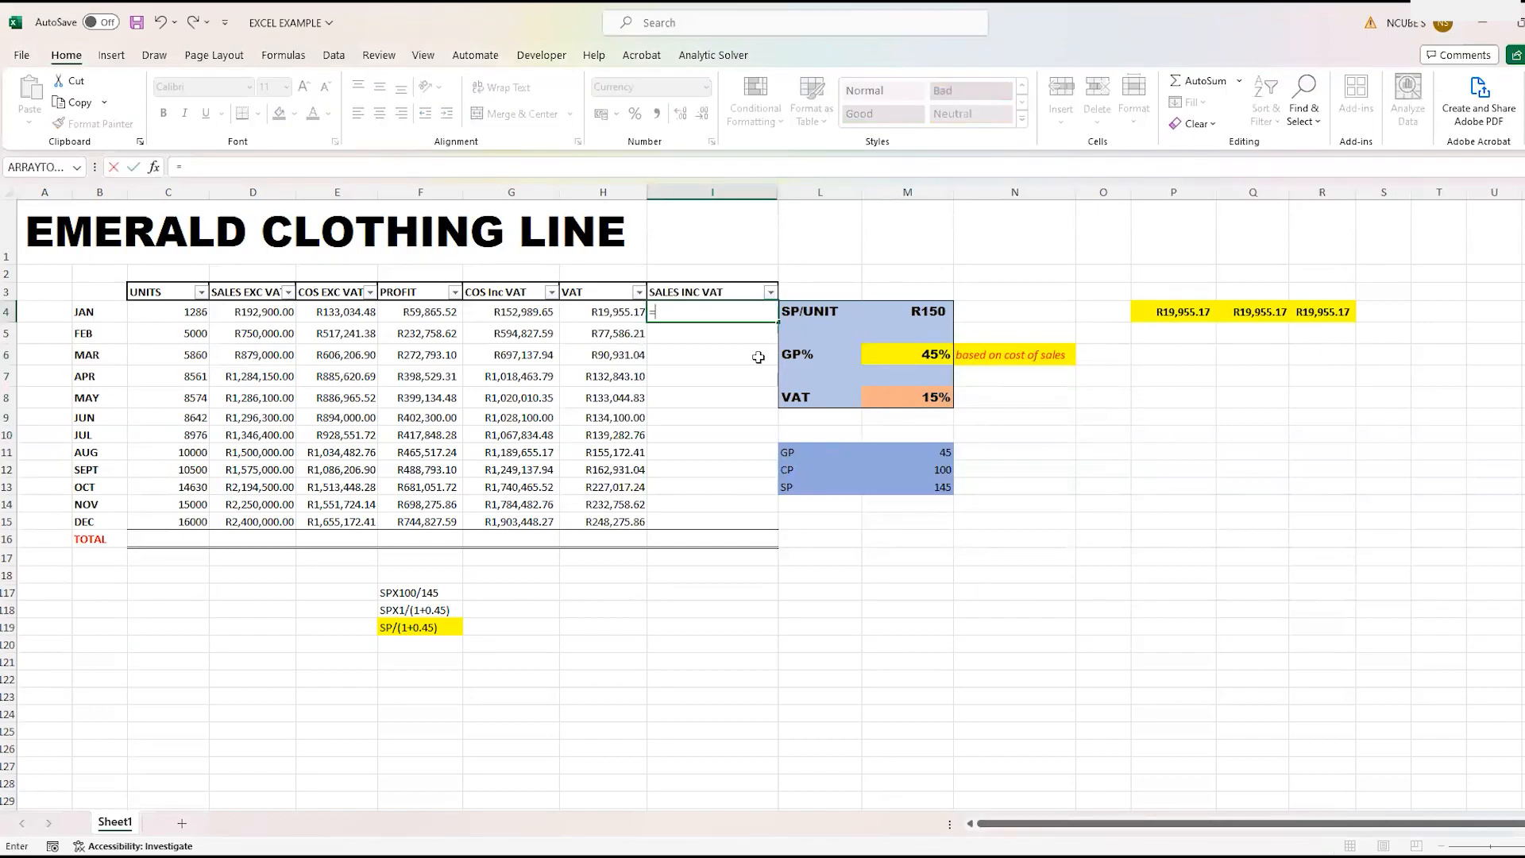
left_click(243, 312)
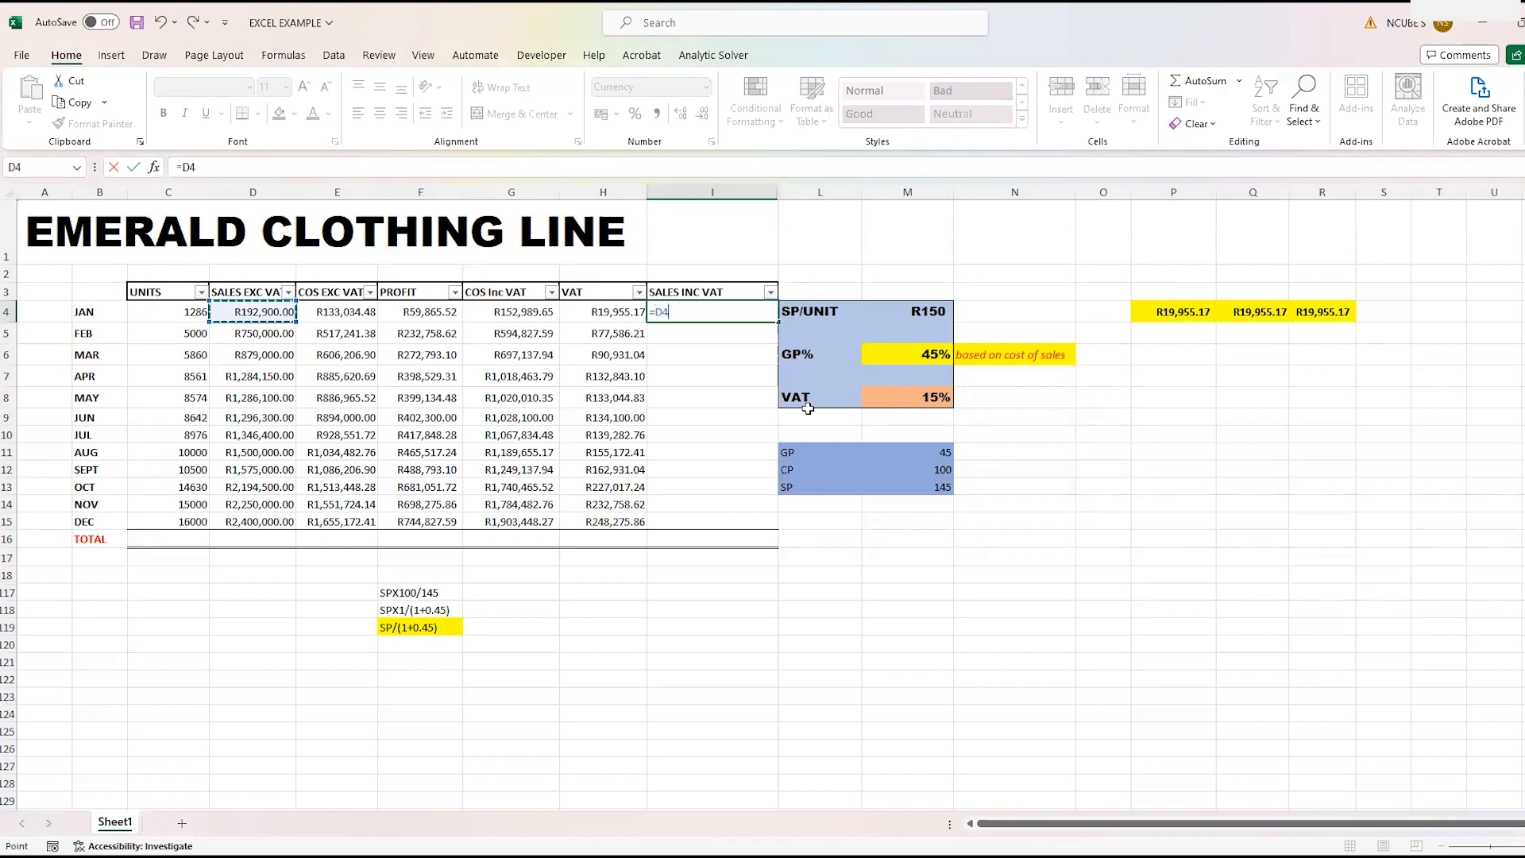
type("*")
type("1+")
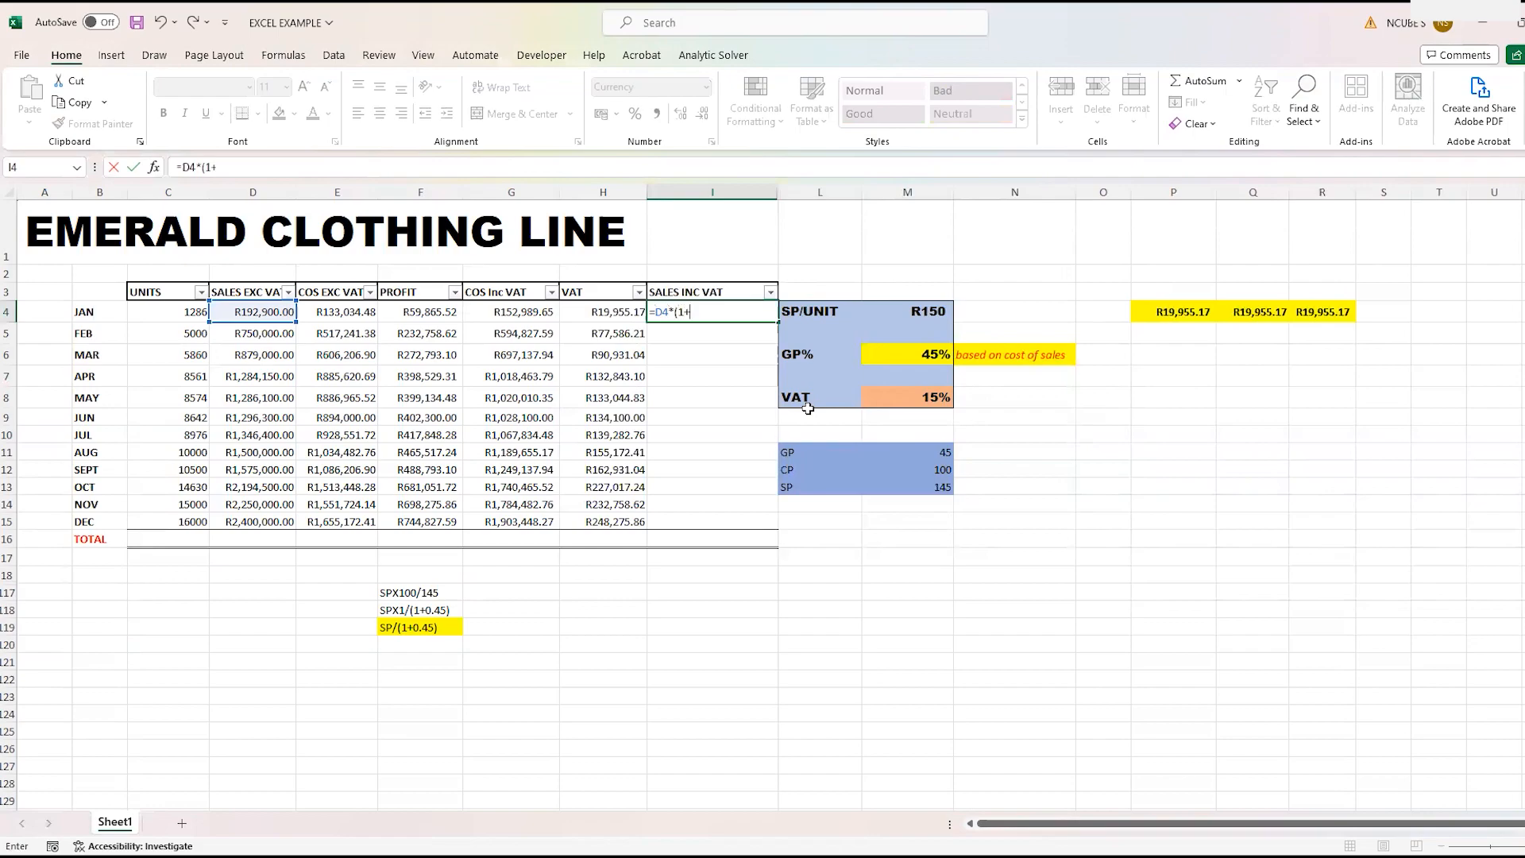
left_click(876, 393)
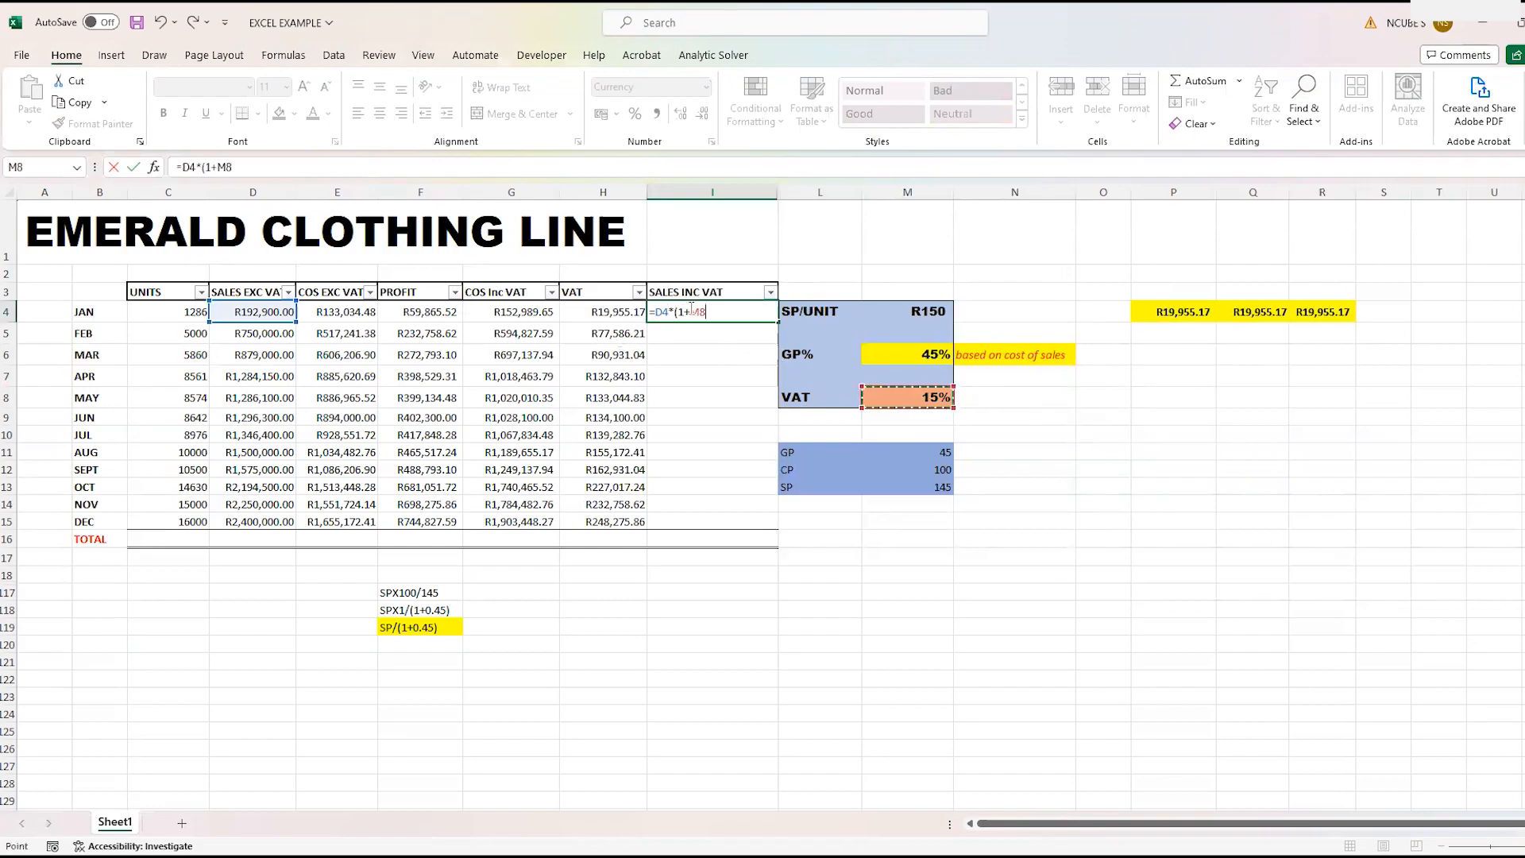
type("$M$8")
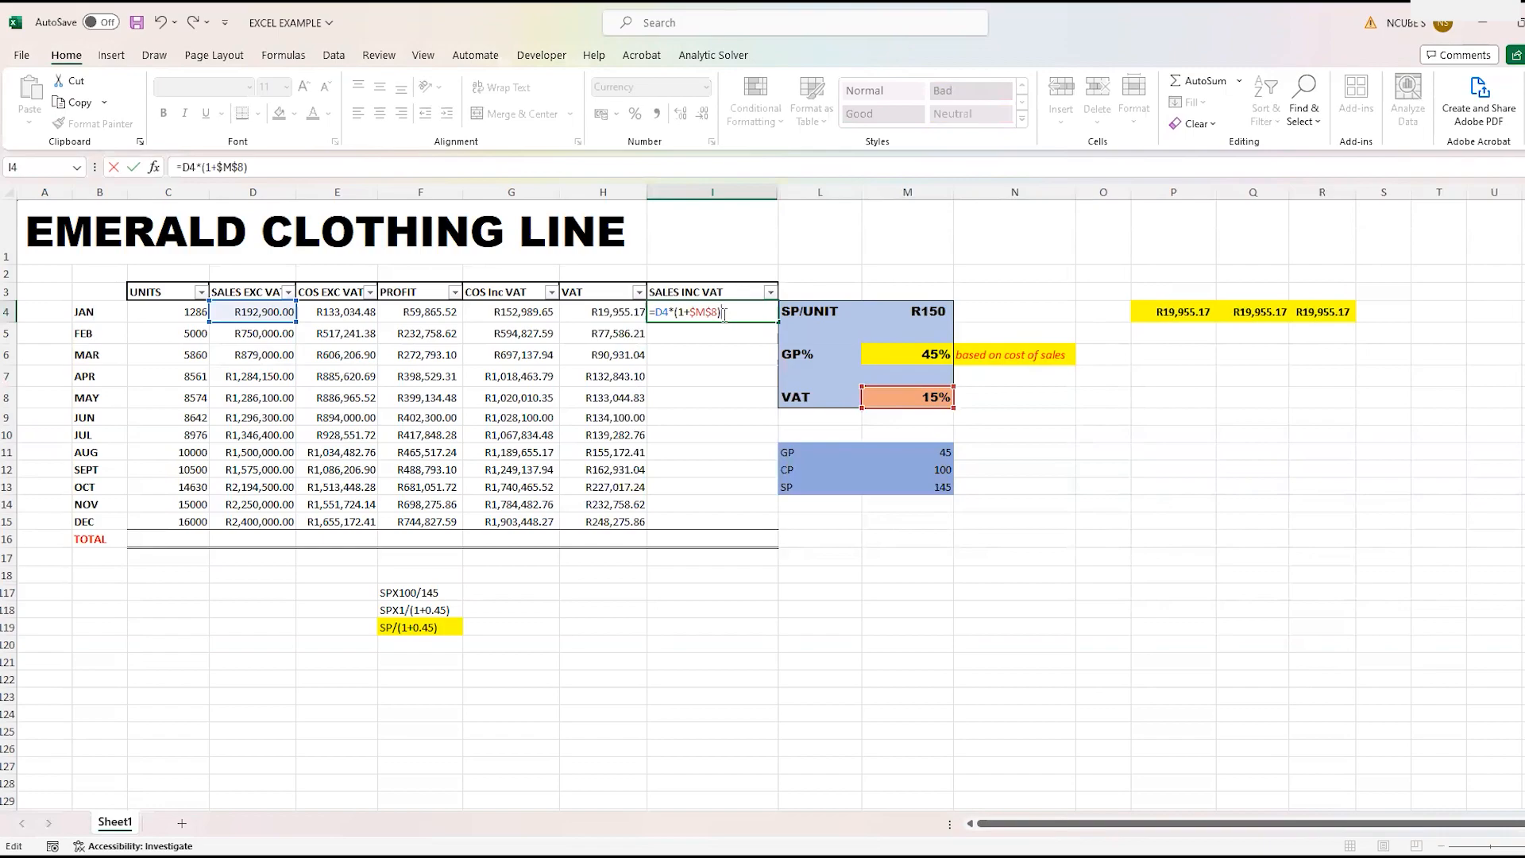
key("Return")
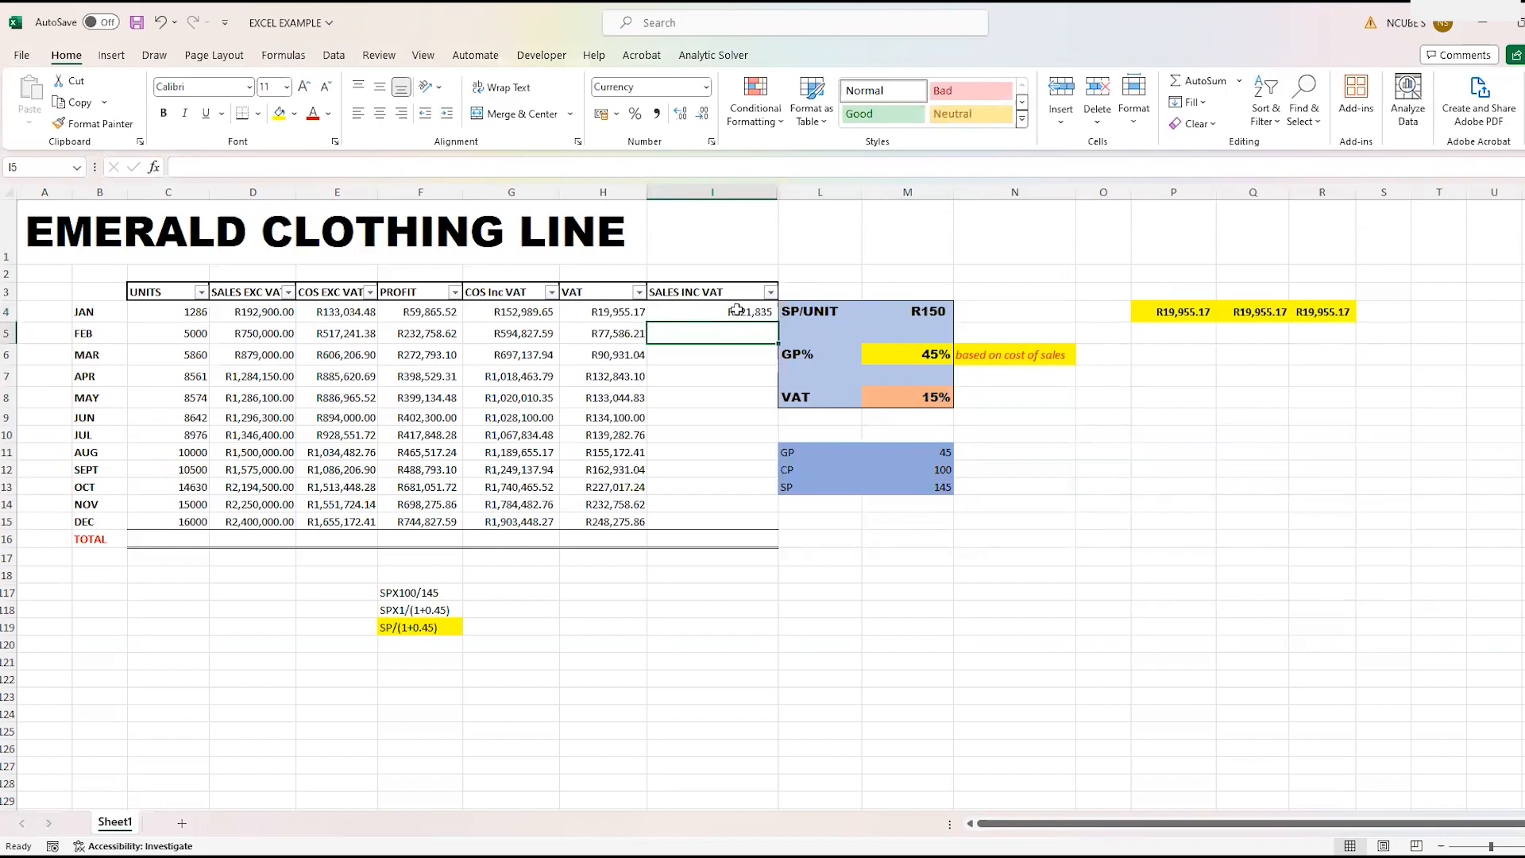
left_click(738, 310)
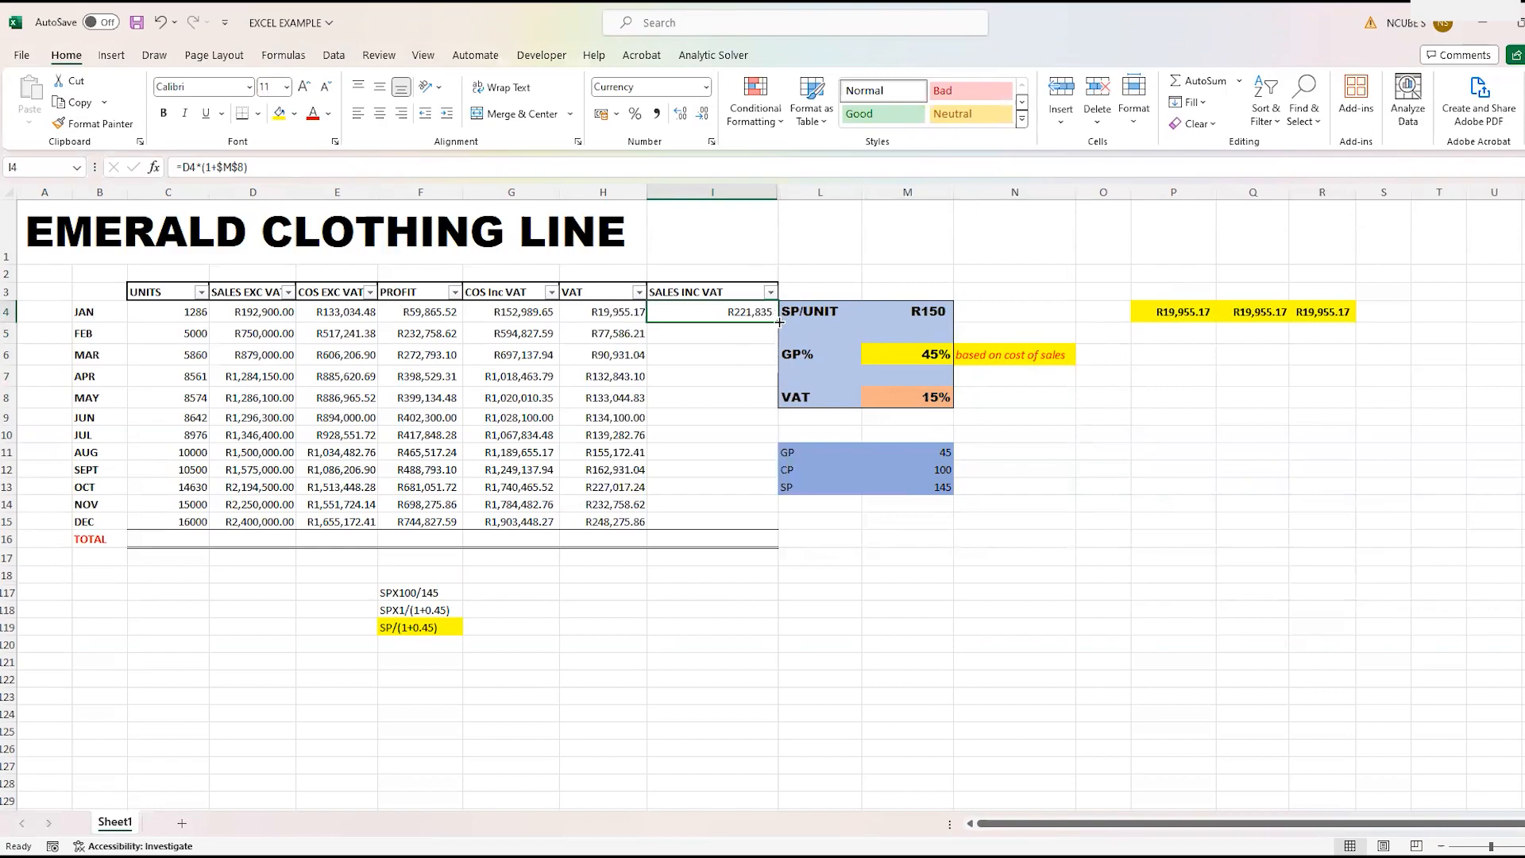
left_click_drag(779, 321, 781, 526)
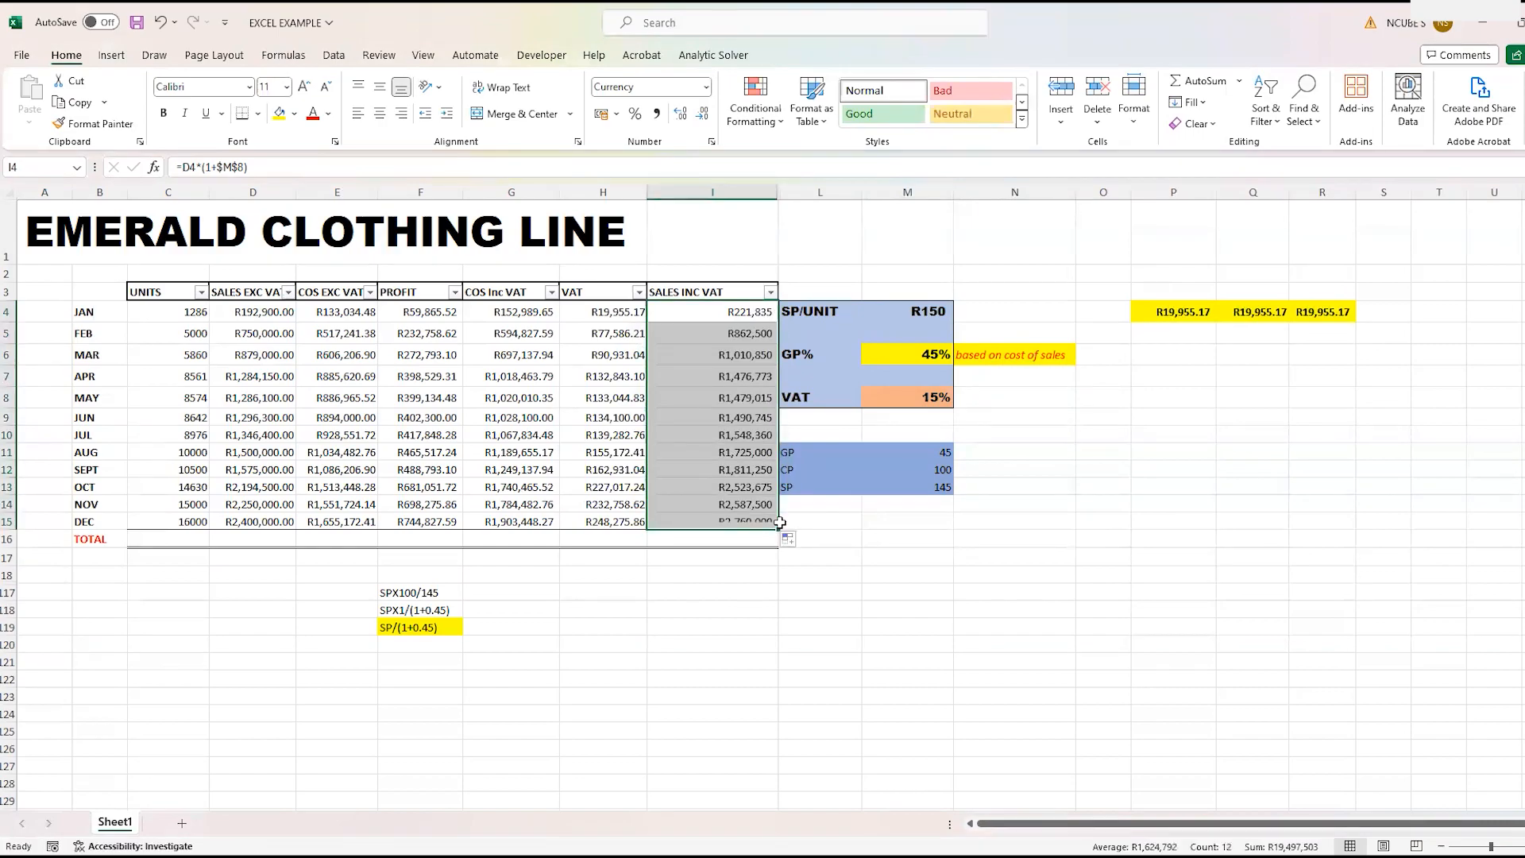
- Format the VAT-inclusive sales in I4:I15 as Currency with two decimals and narrow column I around them
left_click(706, 86)
left_click(681, 209)
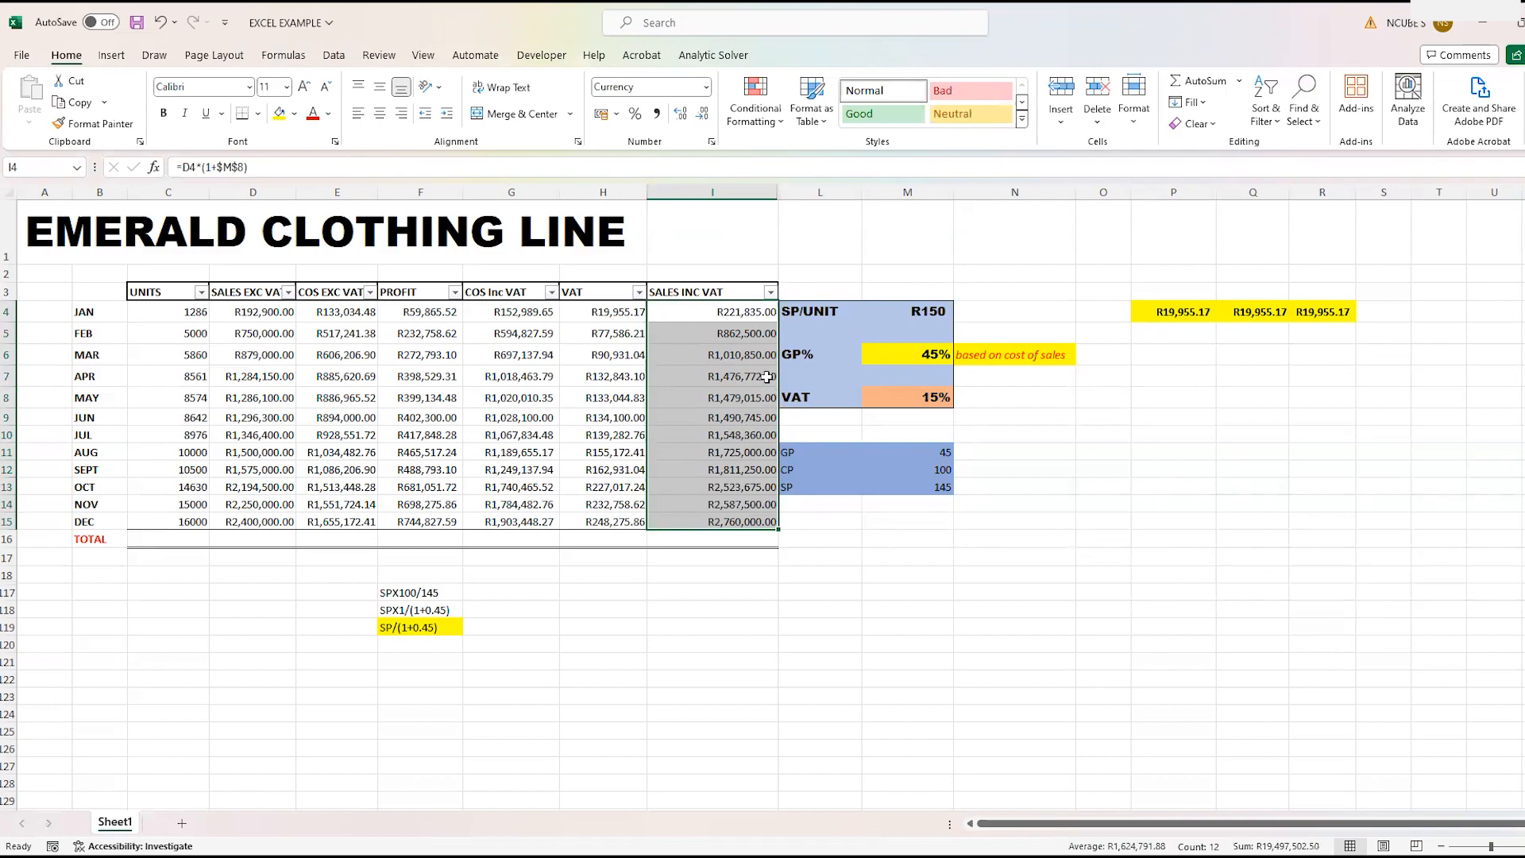
left_click(974, 646)
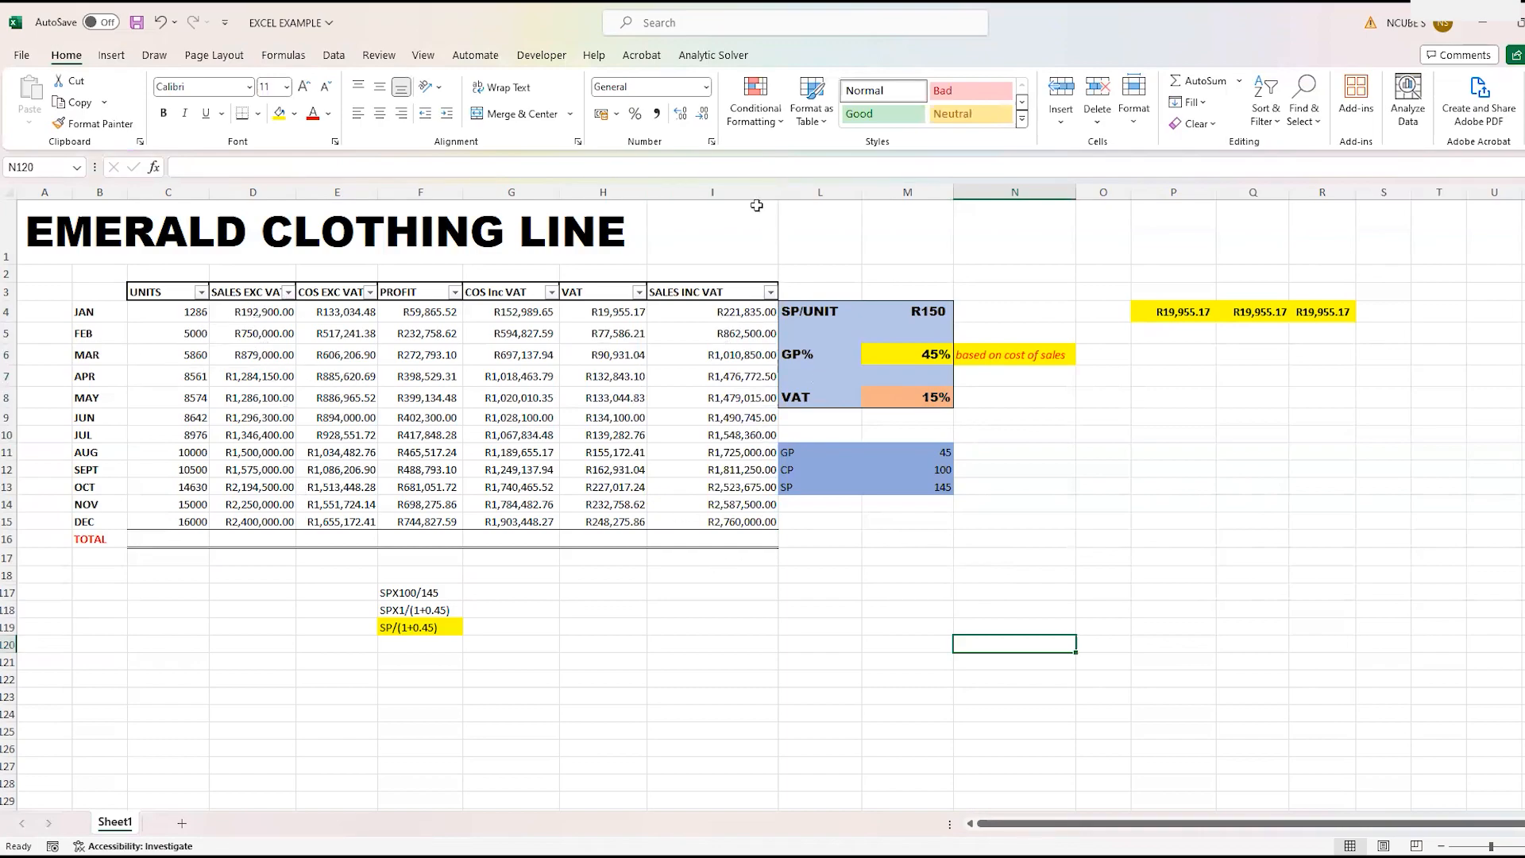
left_click_drag(781, 193, 747, 213)
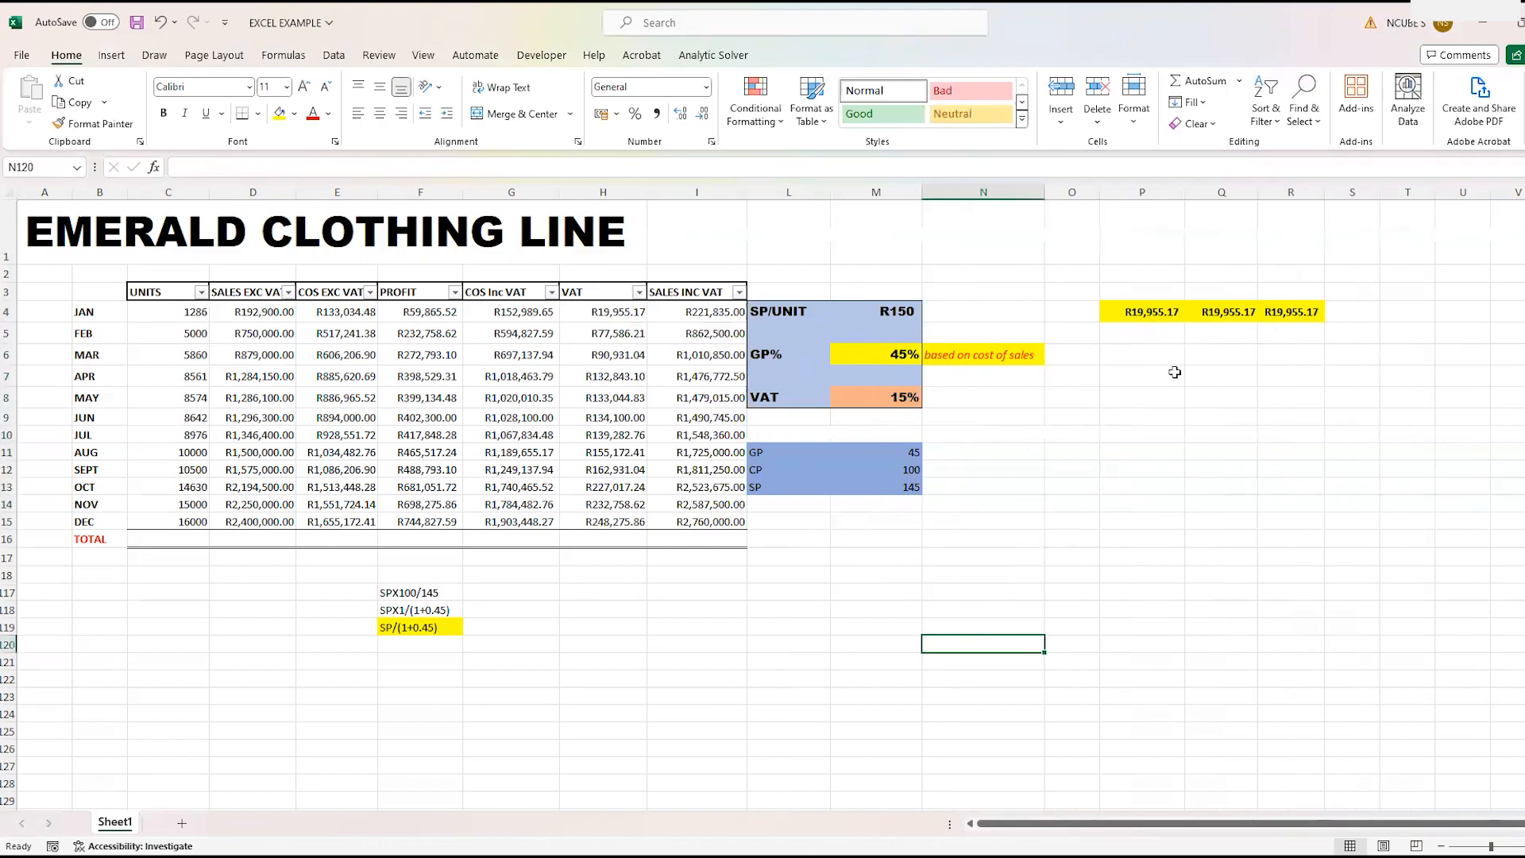
- Total the units with =SUM(C4:C15) in C16 and copy the formula across the TOTAL row to I16
left_click(145, 541)
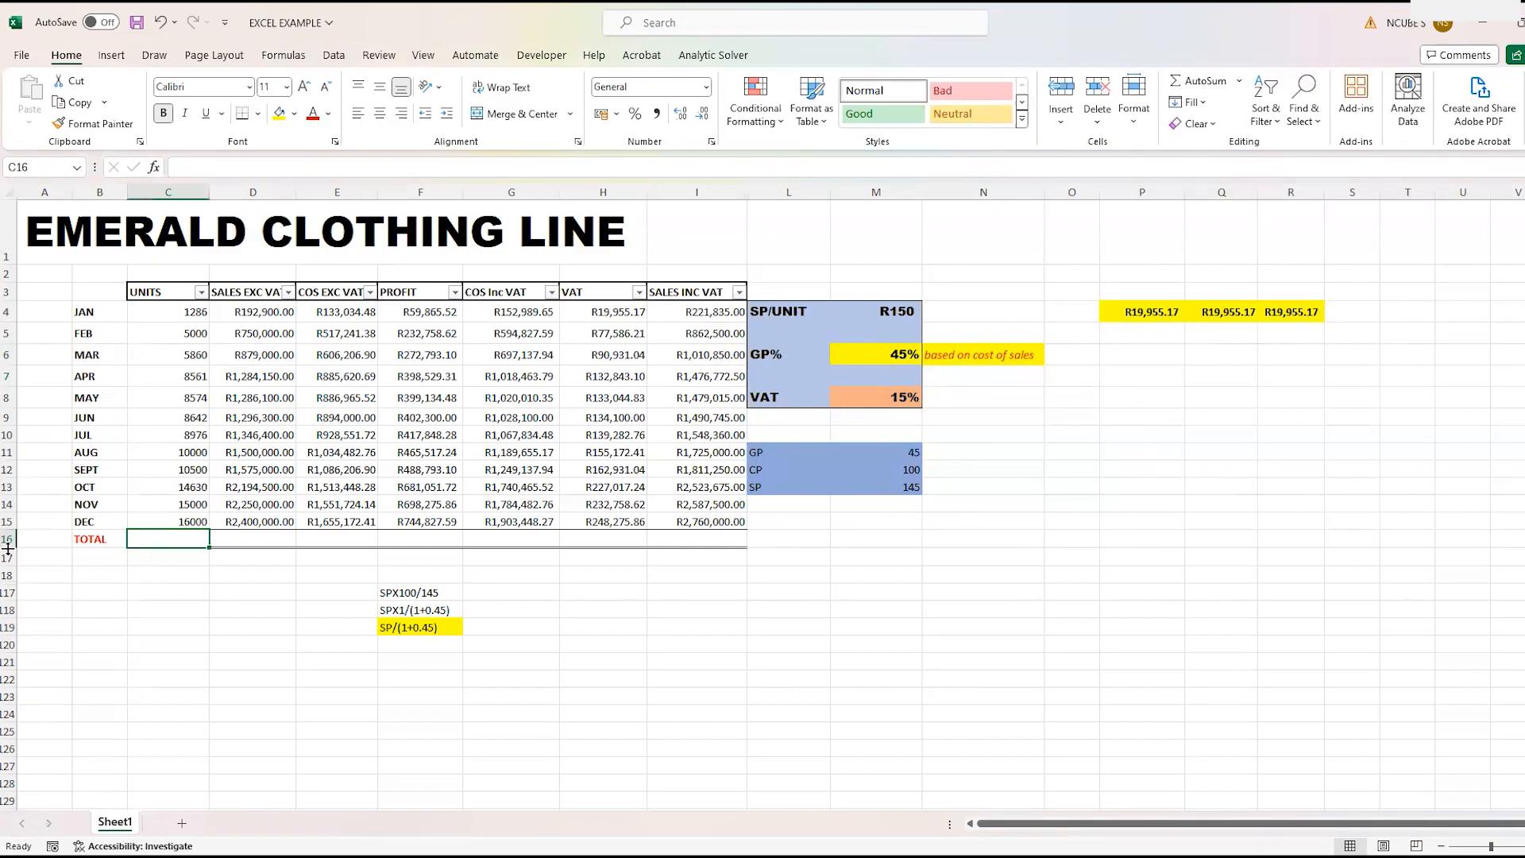
type("=")
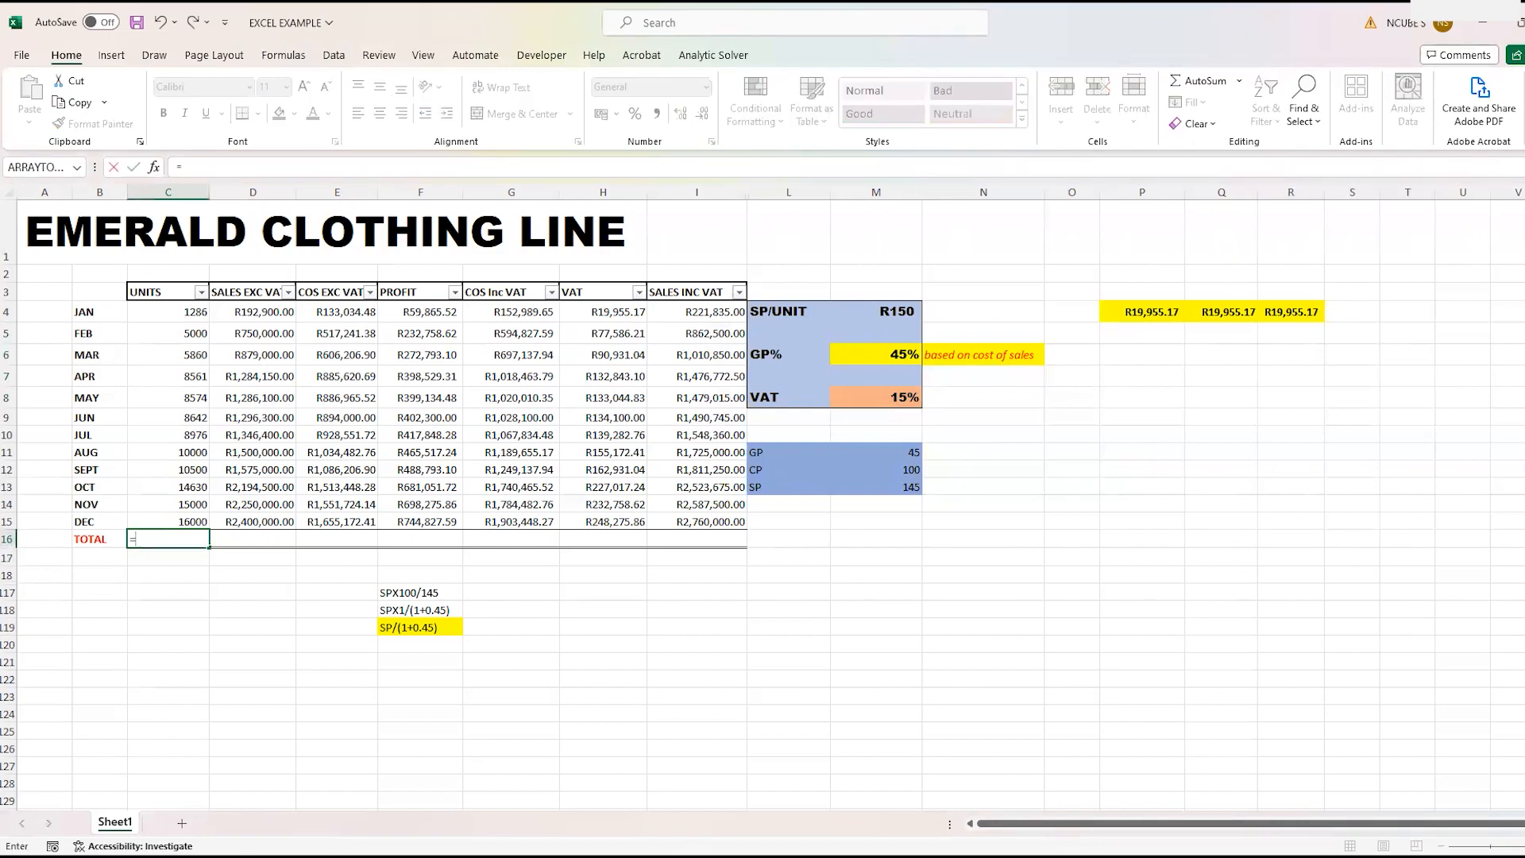
type("sum")
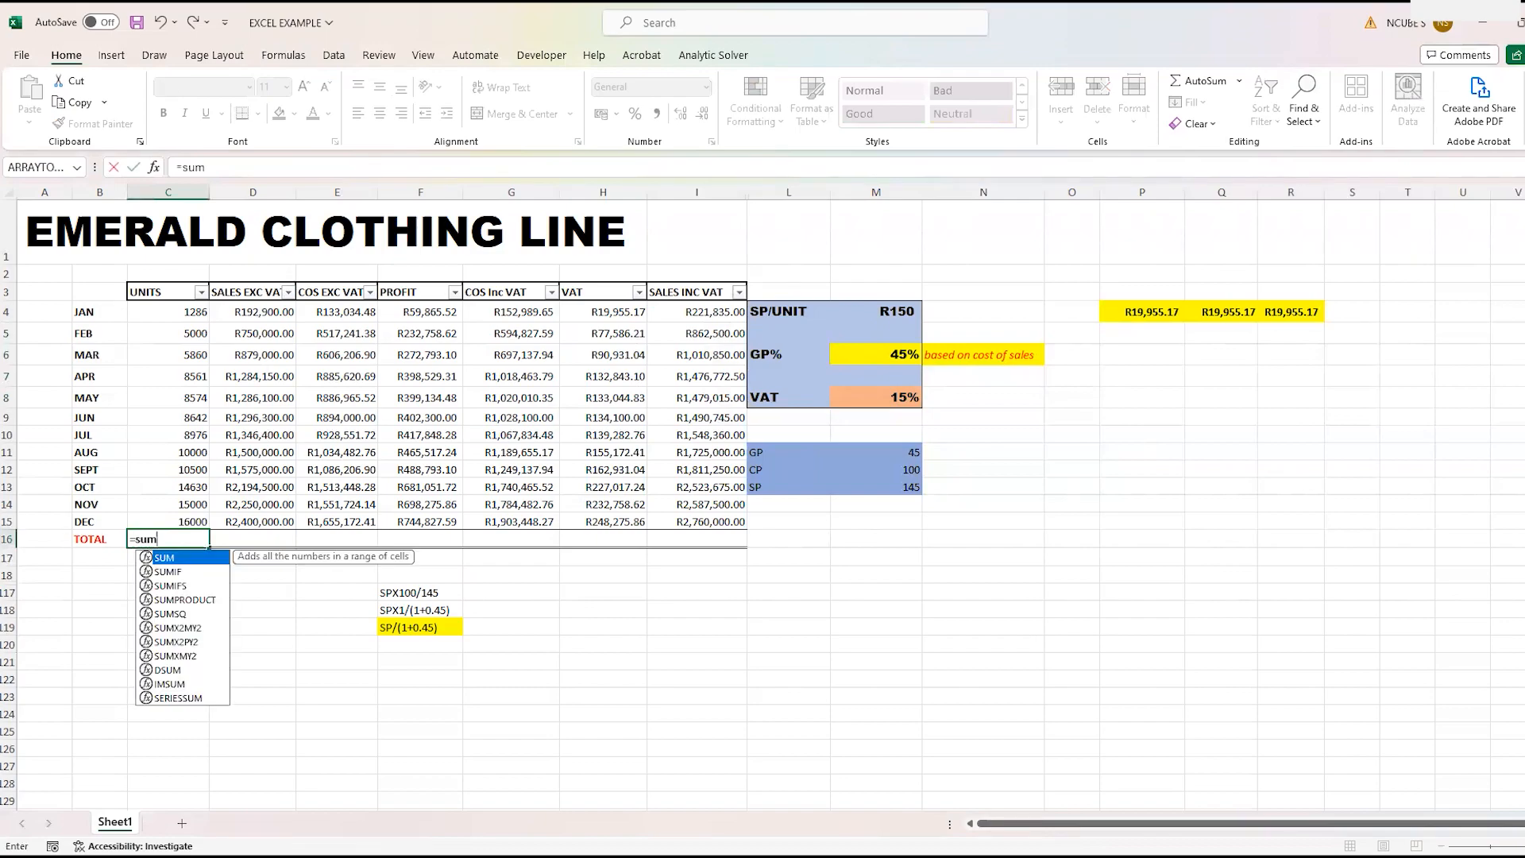
type("(")
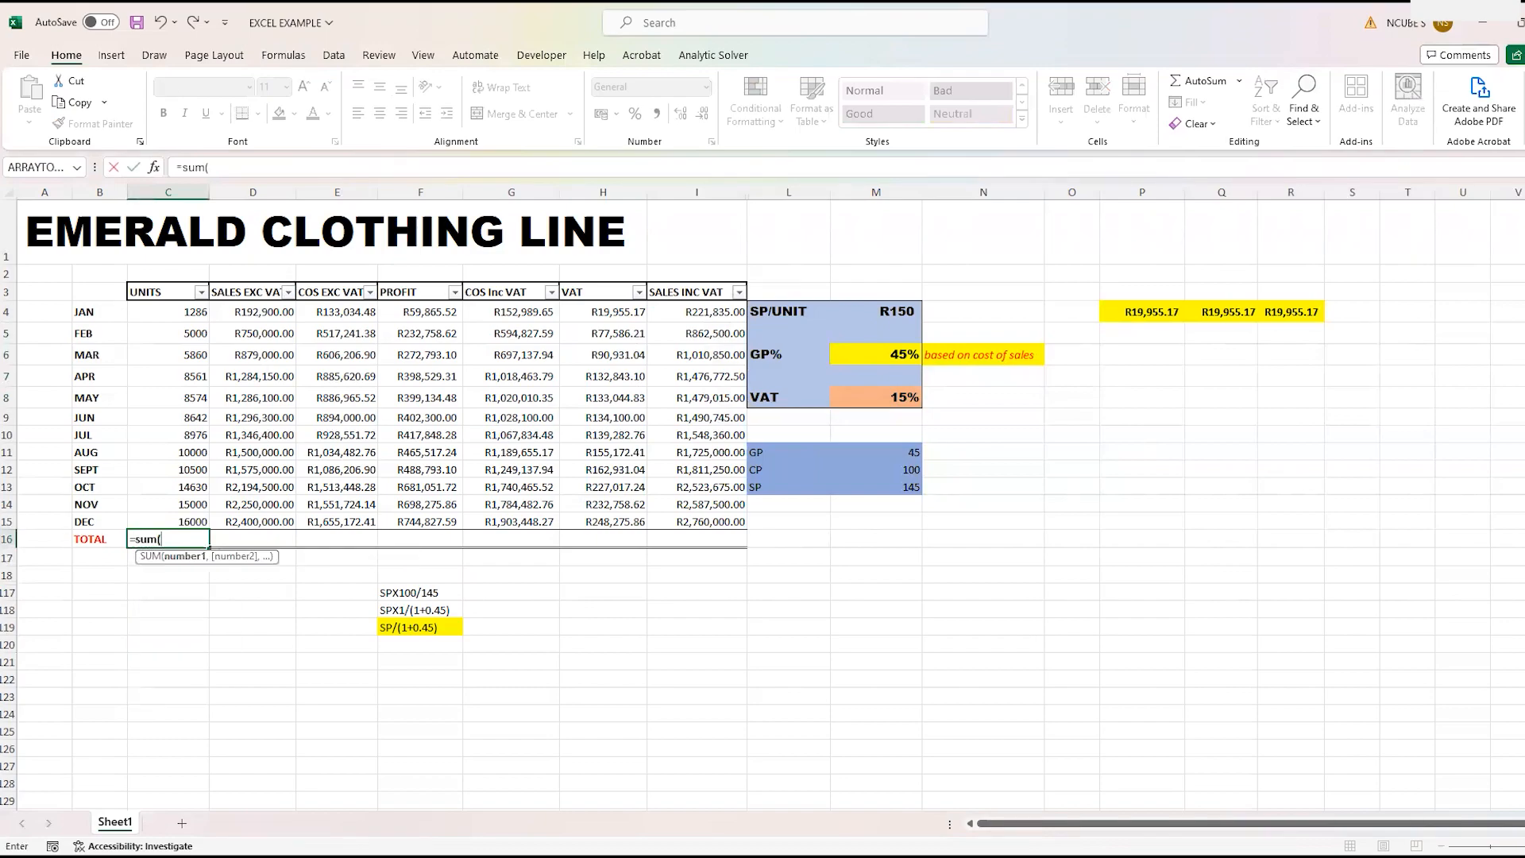
left_click(183, 310)
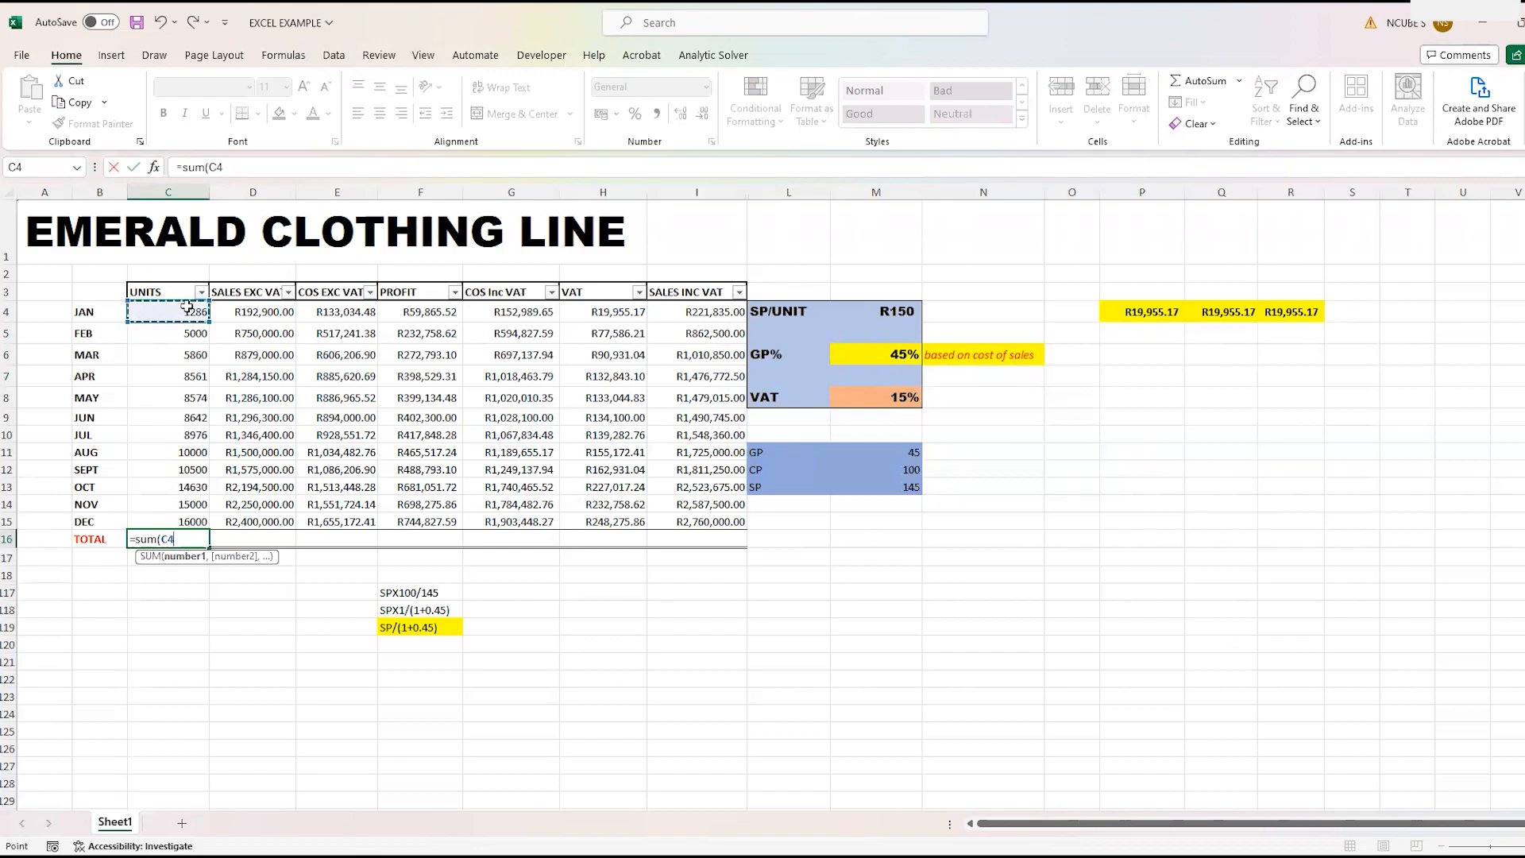
key("F8")
left_click(183, 521)
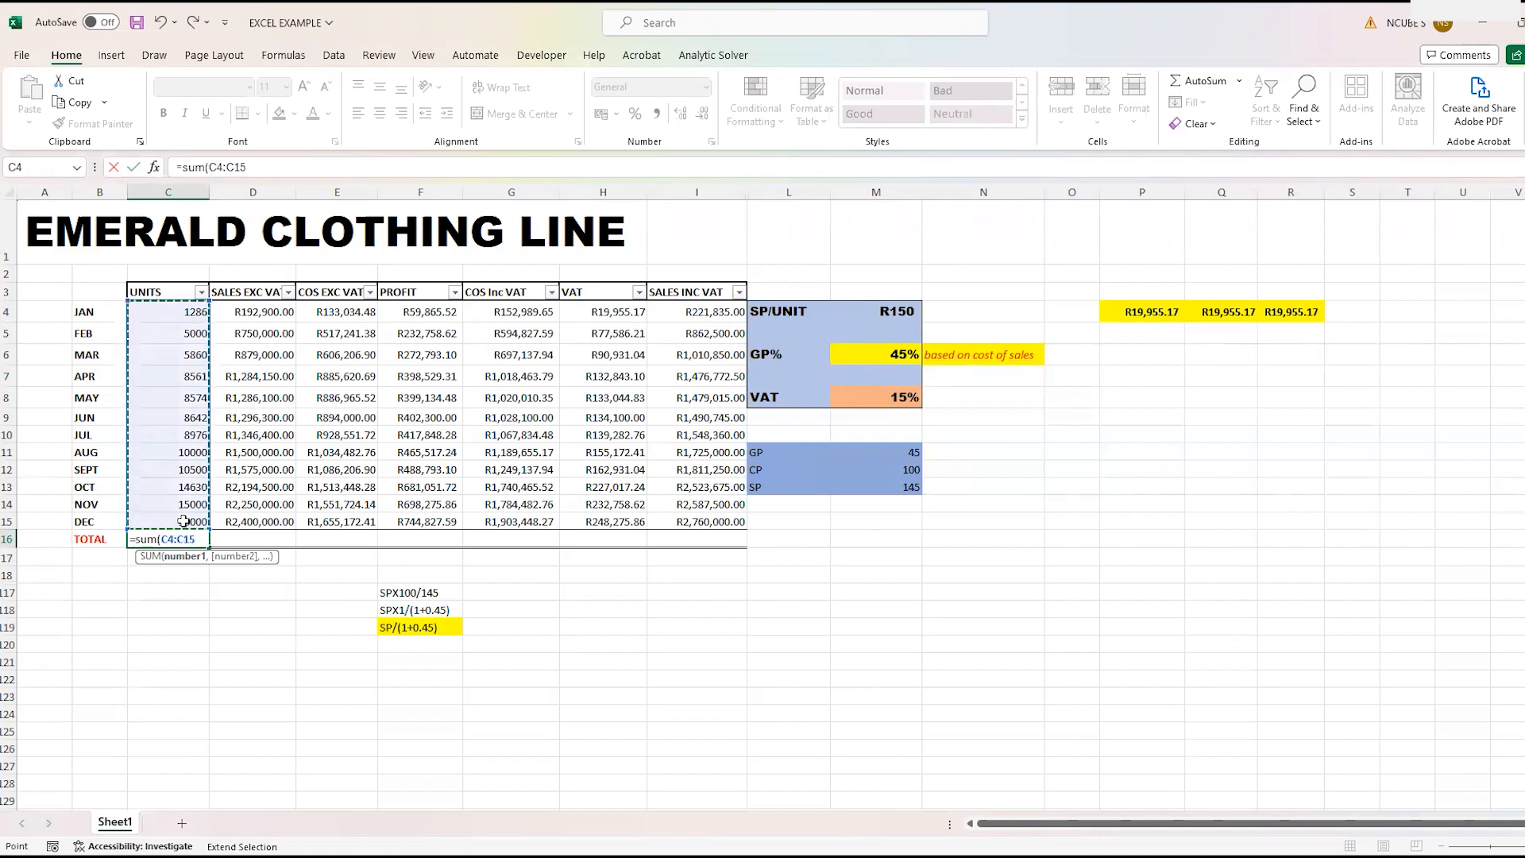
type(")")
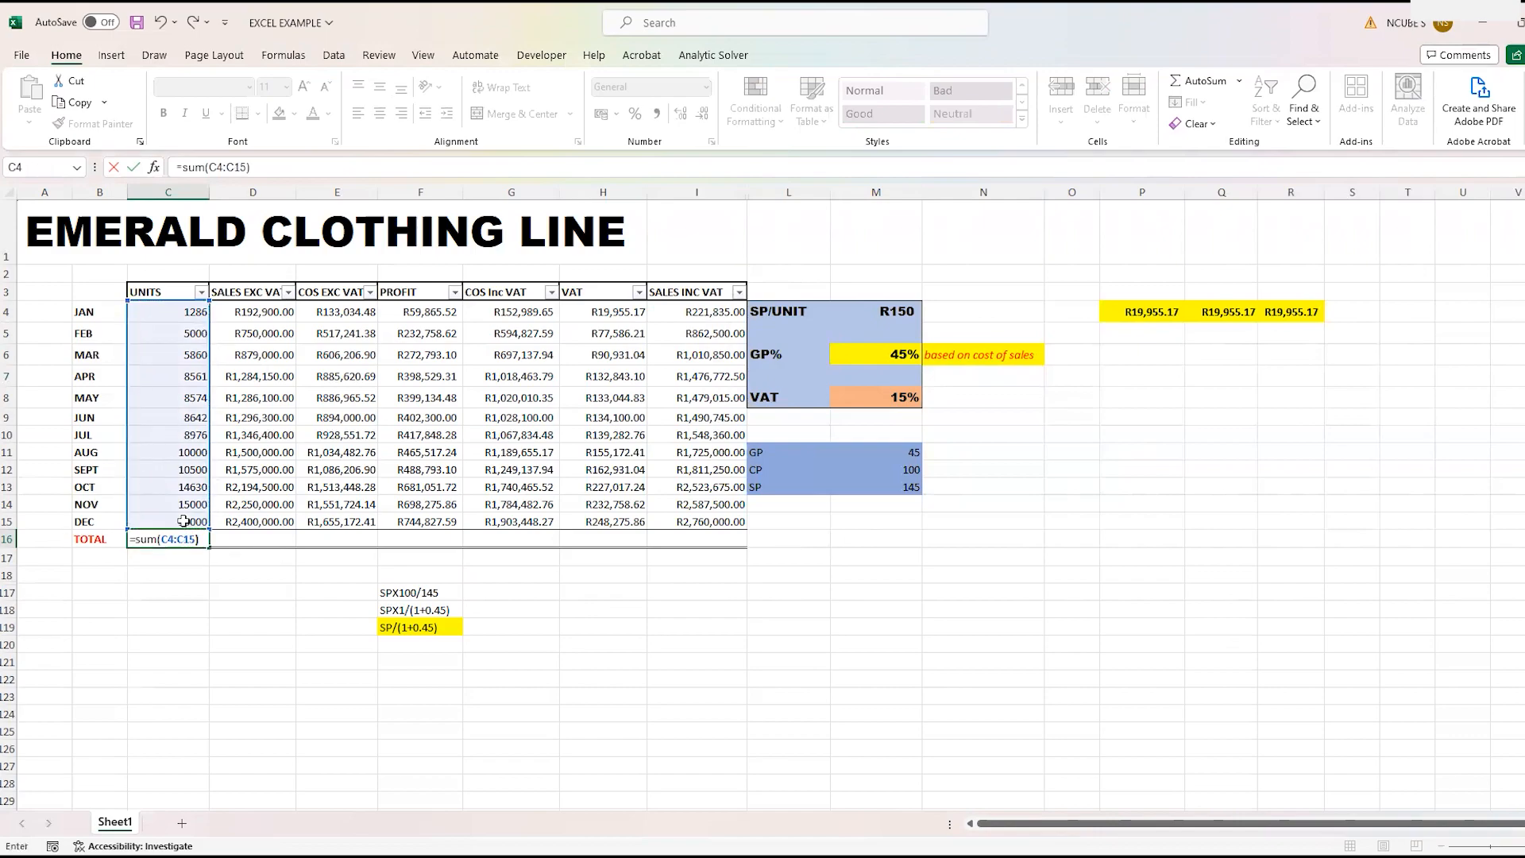
key("Return")
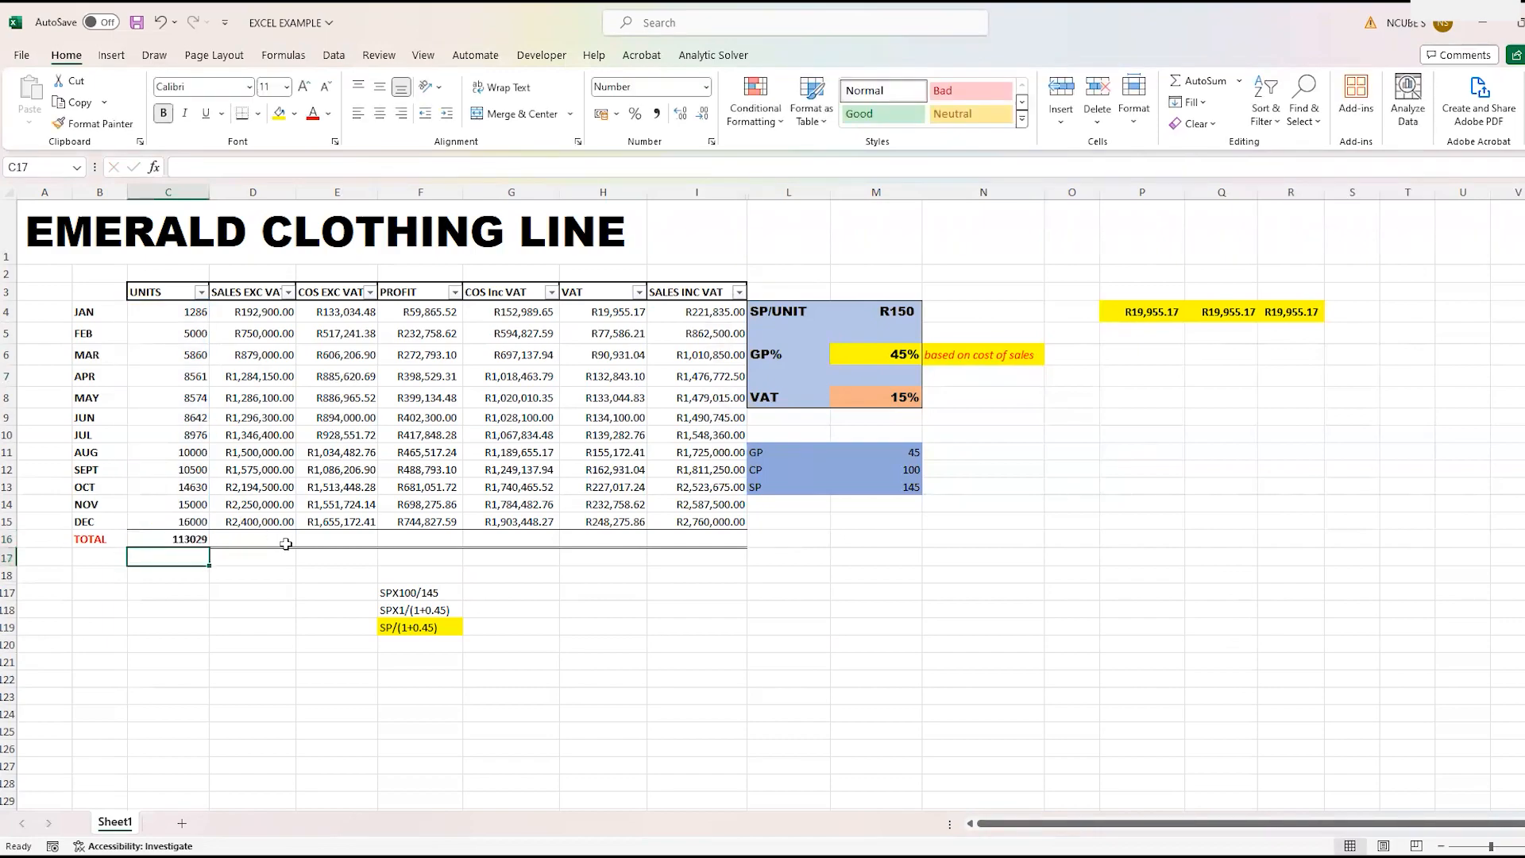
left_click(190, 540)
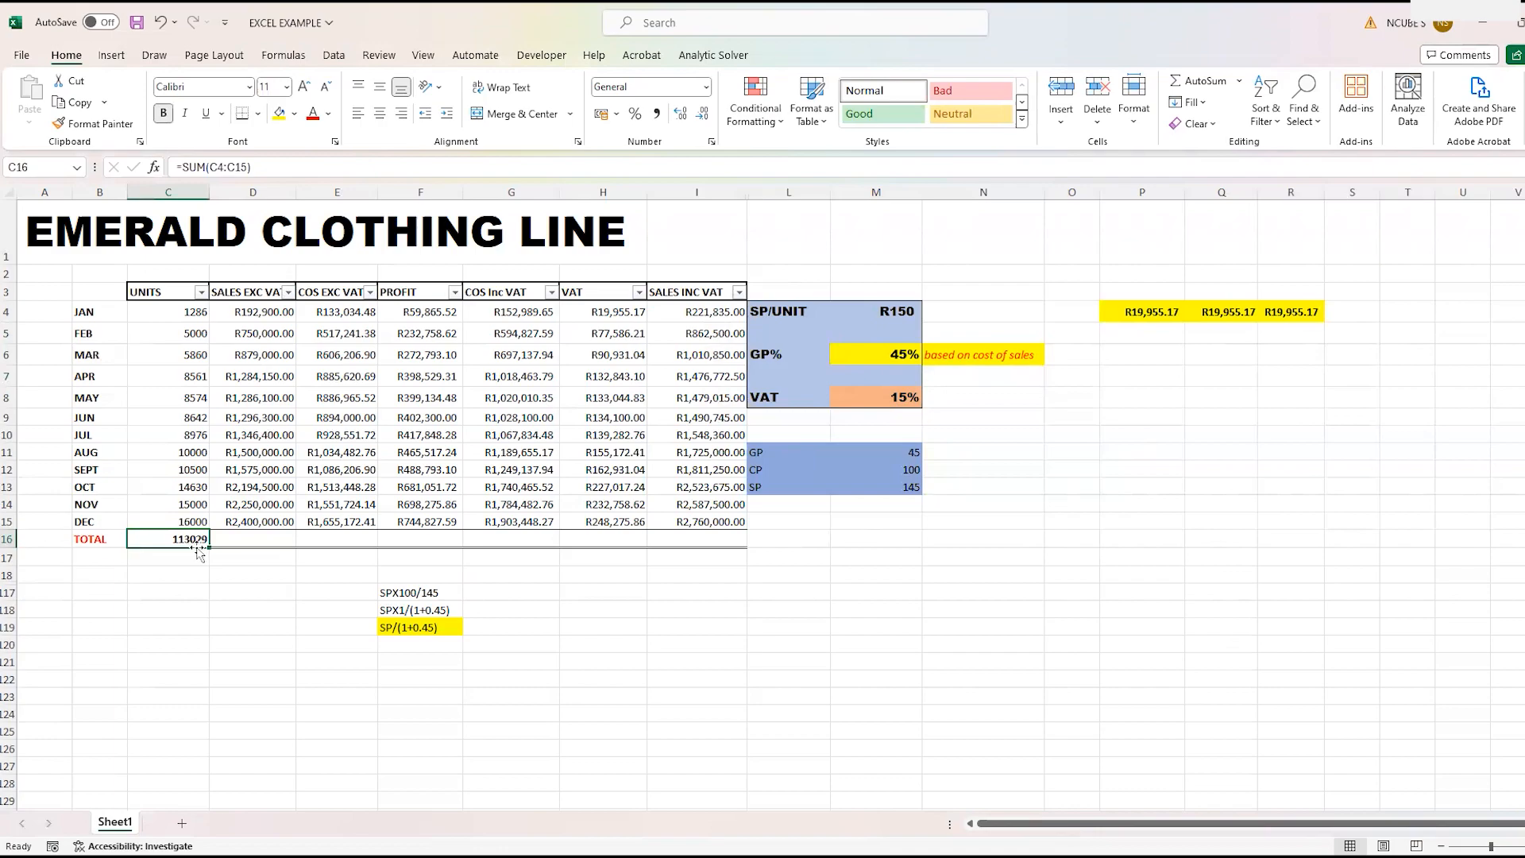
left_click_drag(209, 541, 715, 553)
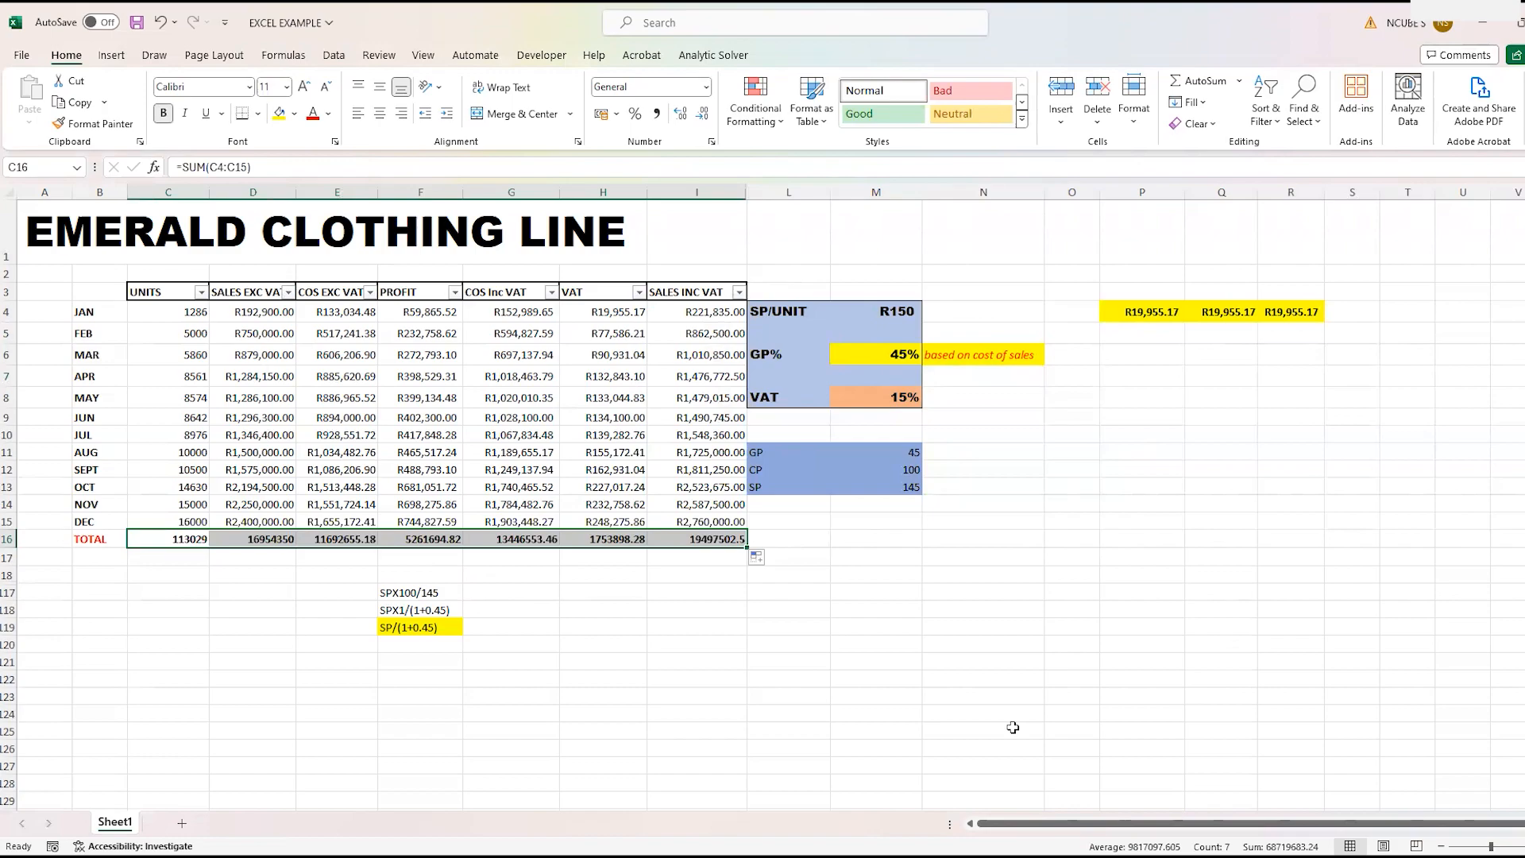
left_click(622, 684)
- Format the totals in D16:I16 as Currency with two decimal places
left_click(261, 539)
left_click_drag(262, 539, 731, 522)
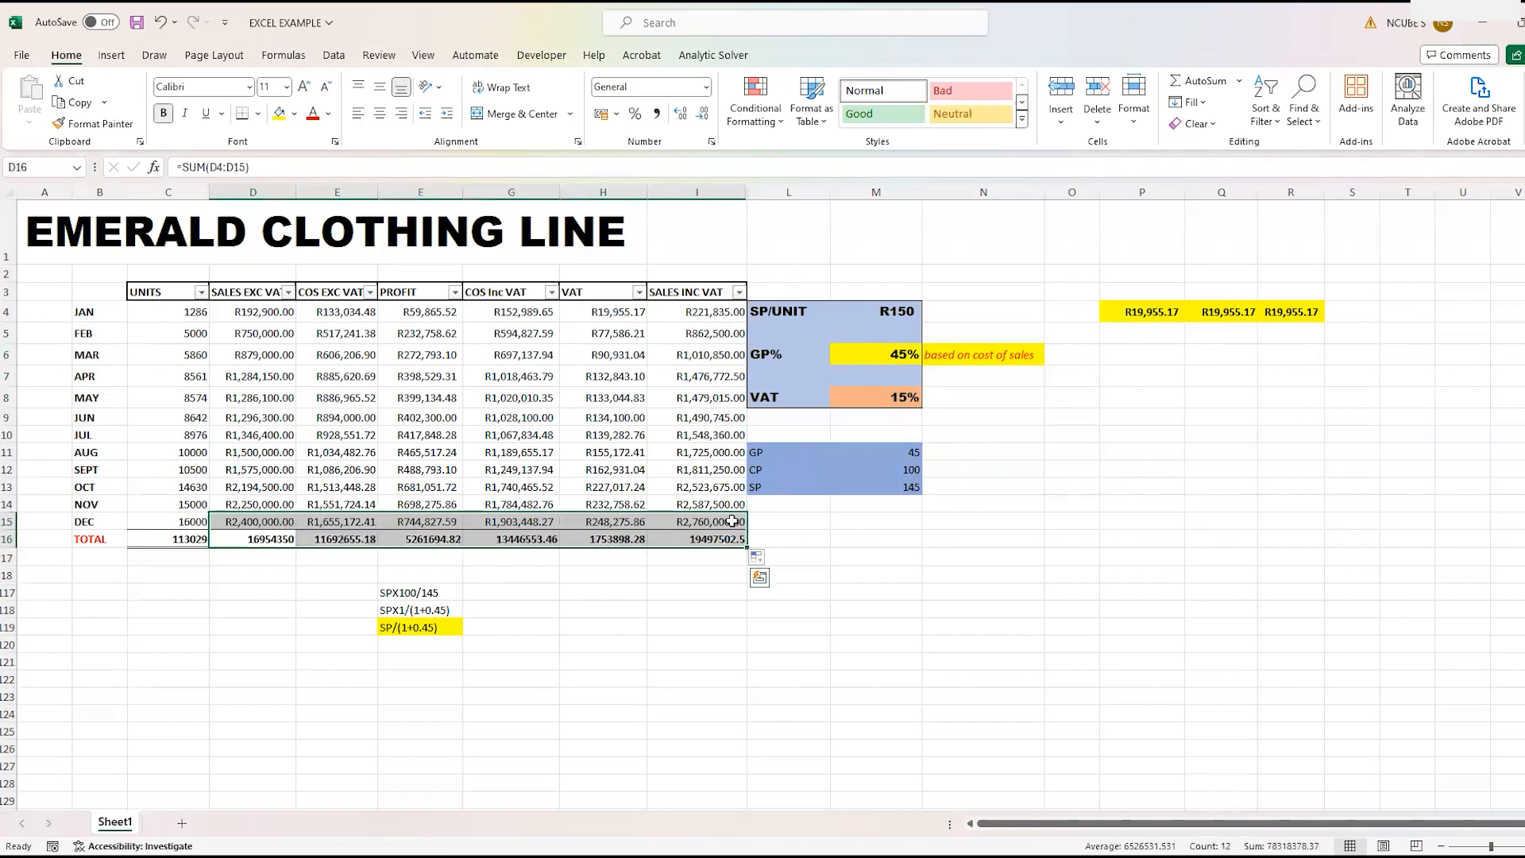
left_click(707, 88)
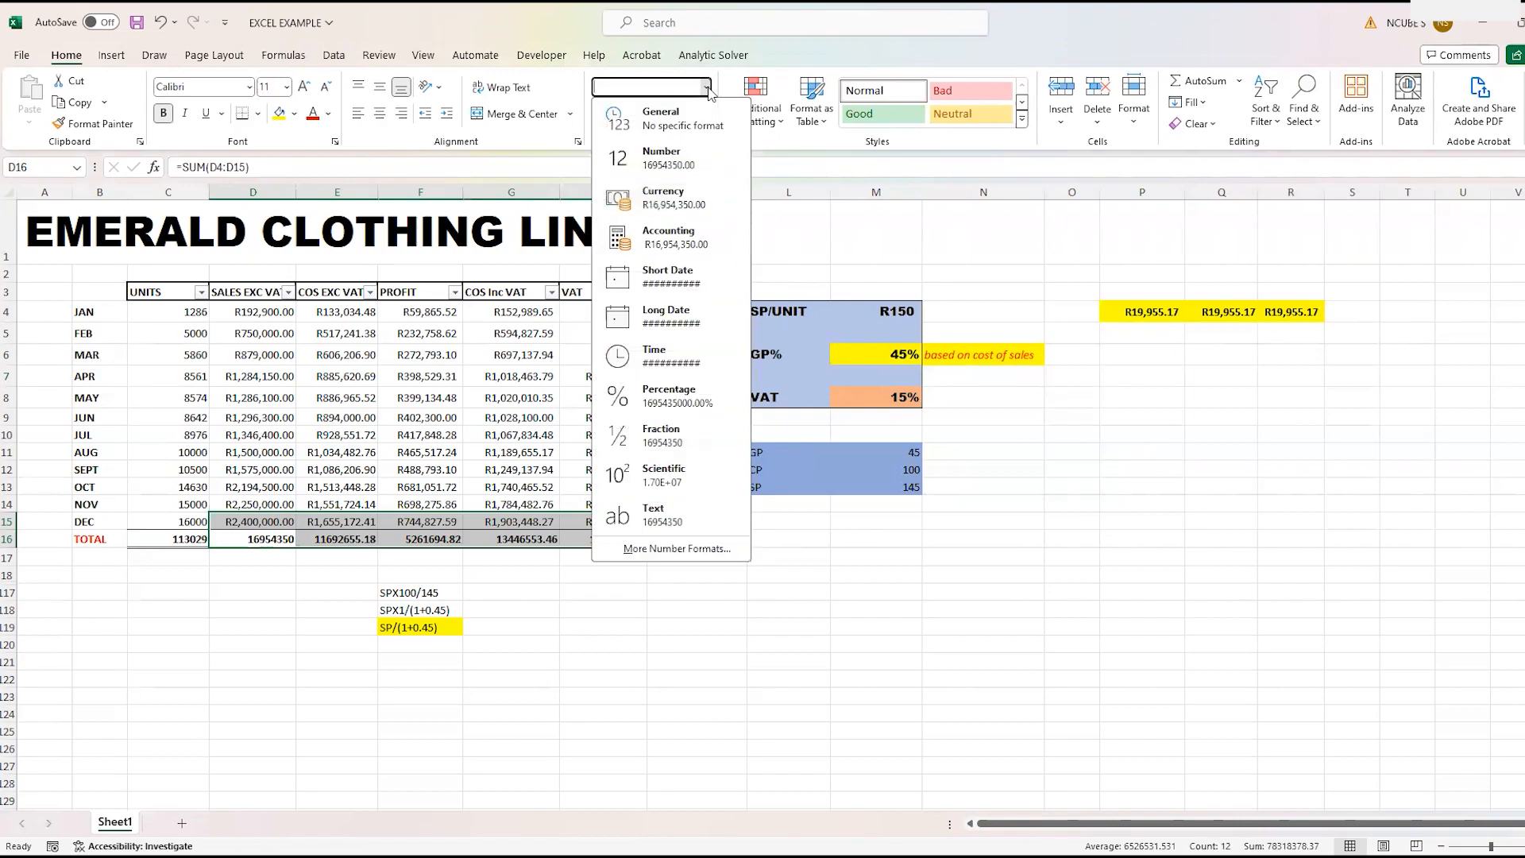
left_click(707, 199)
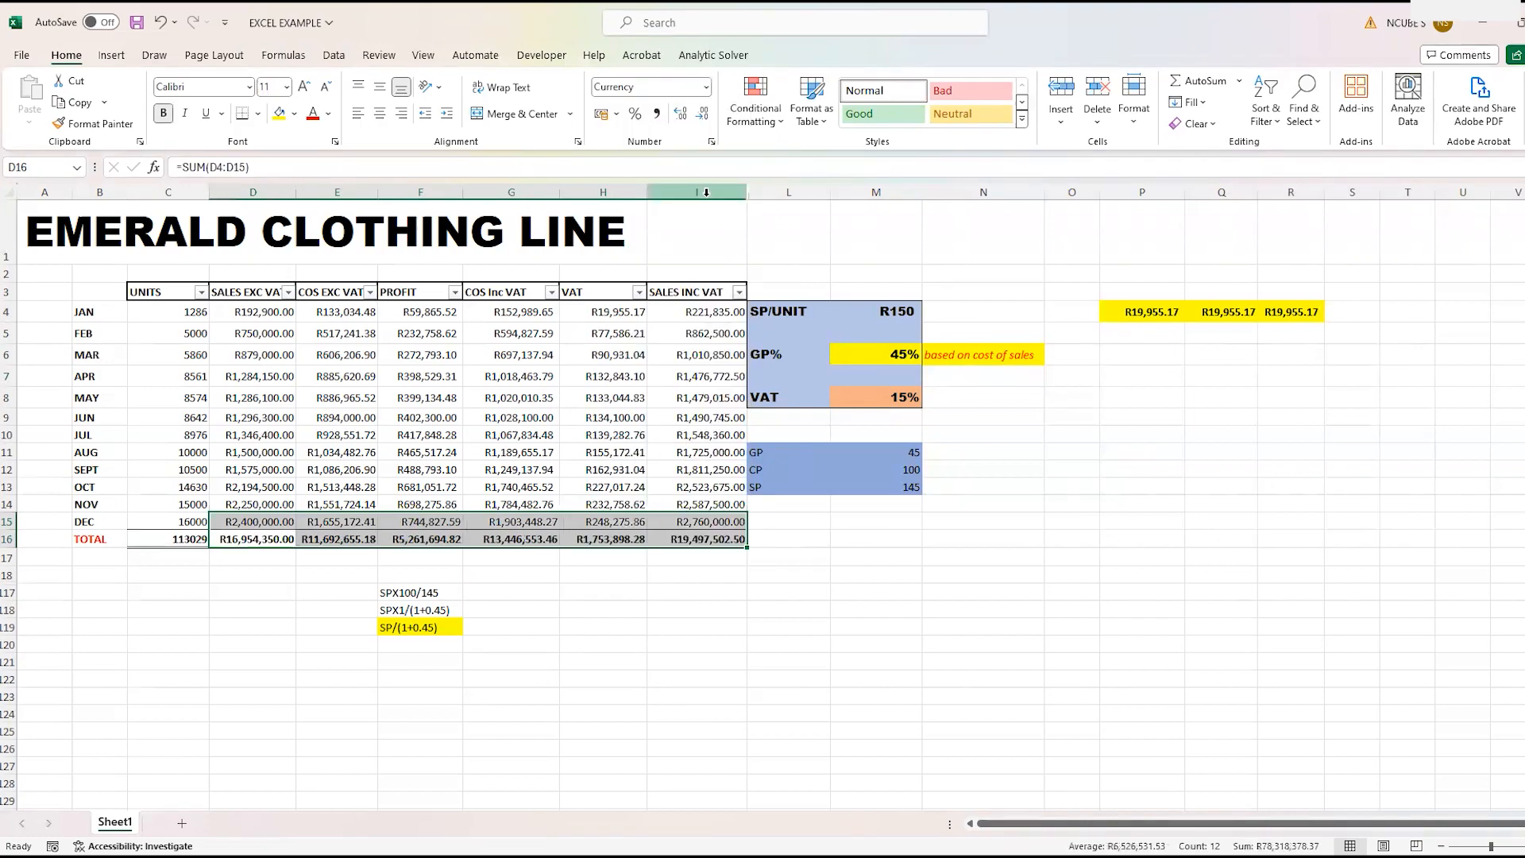
left_click(601, 590)
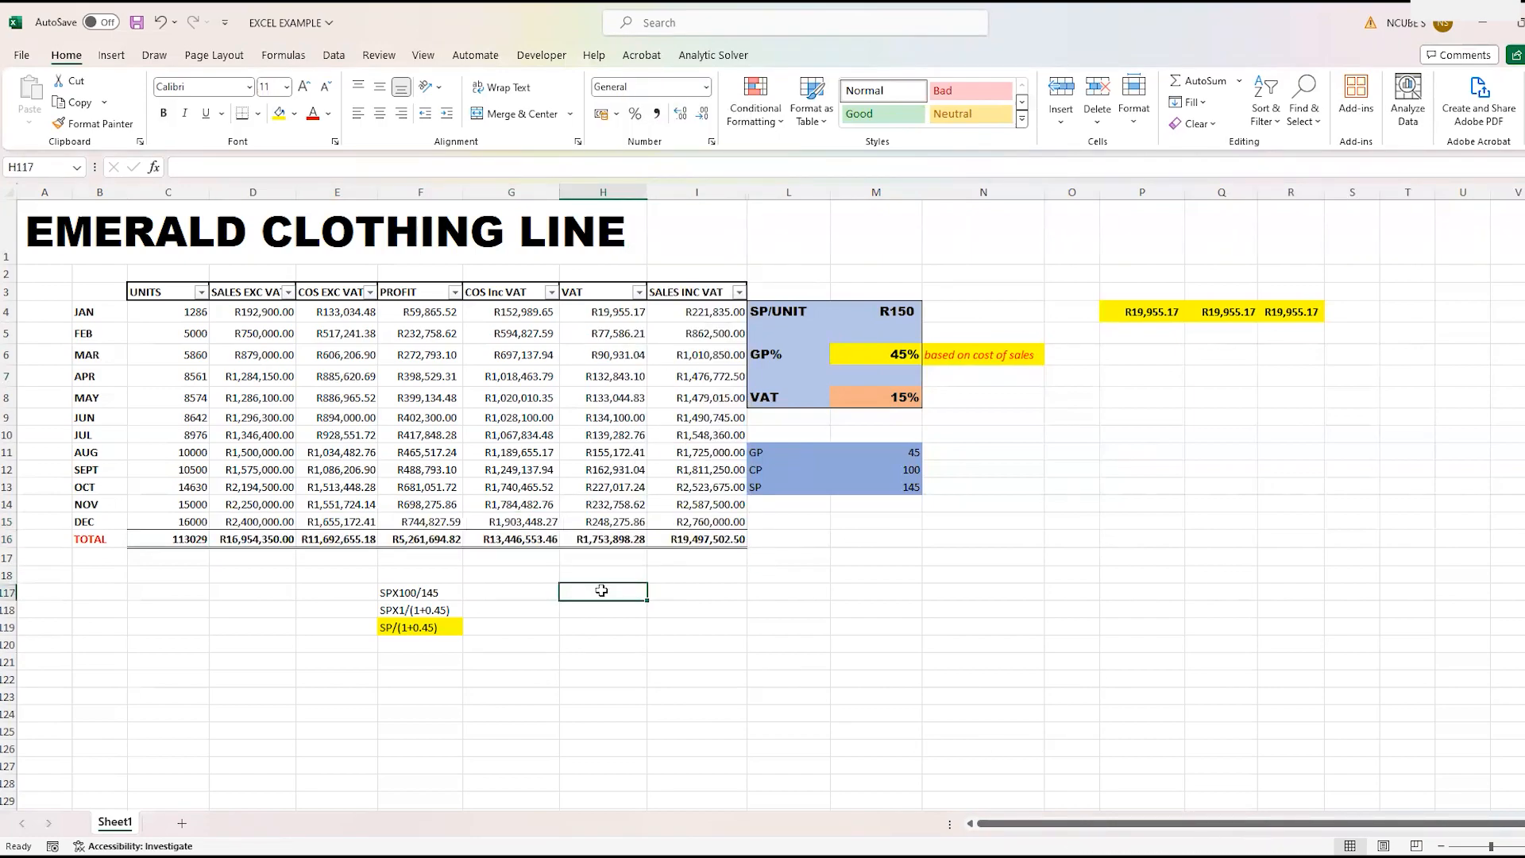